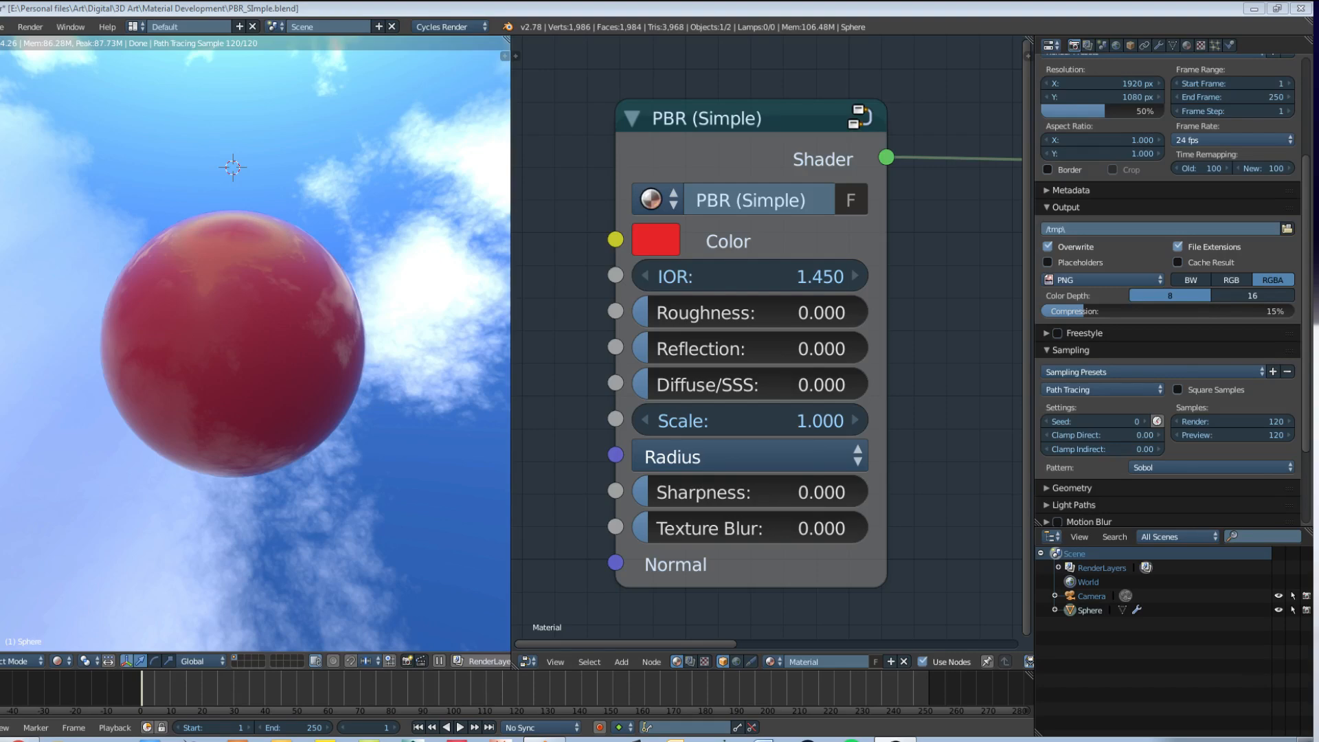
pyautogui.moveTo(404, 300); pyautogui.dragTo(328, 294, button='middle')
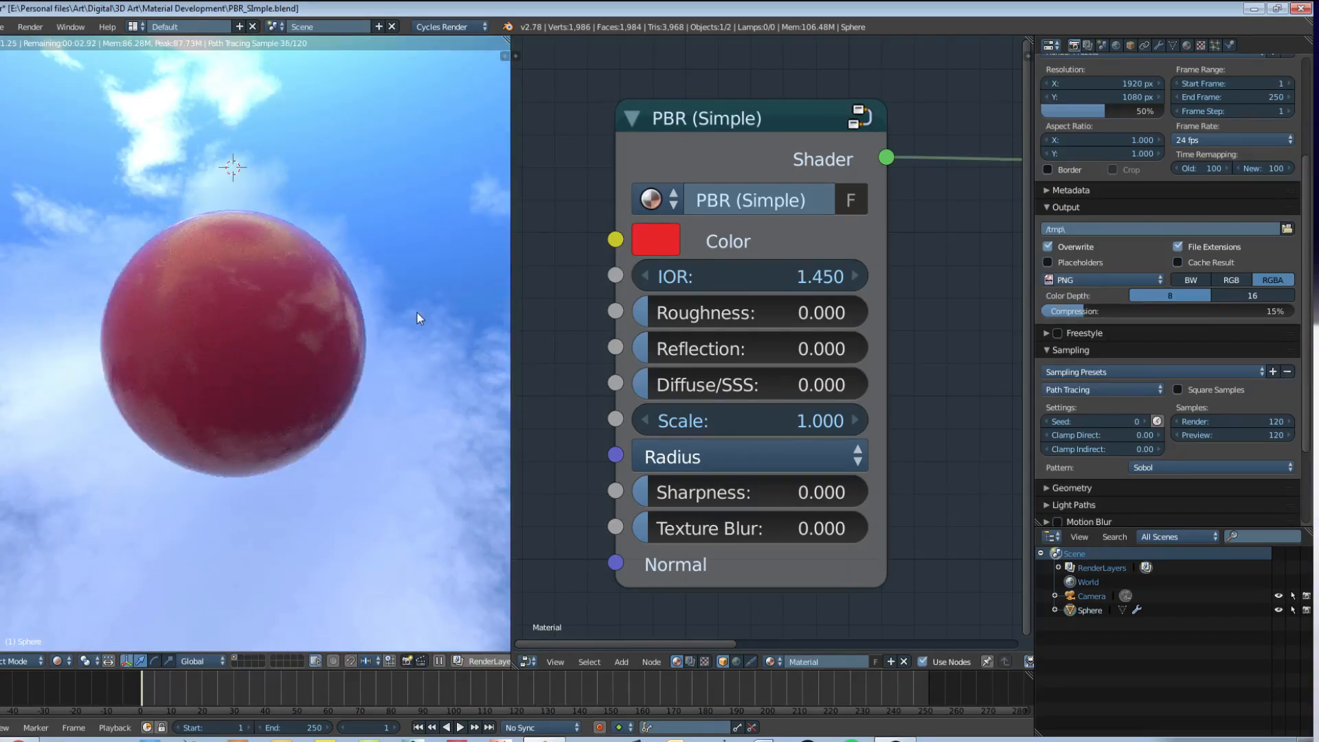
pyautogui.moveTo(418, 311); pyautogui.dragTo(64, 316, button='middle')
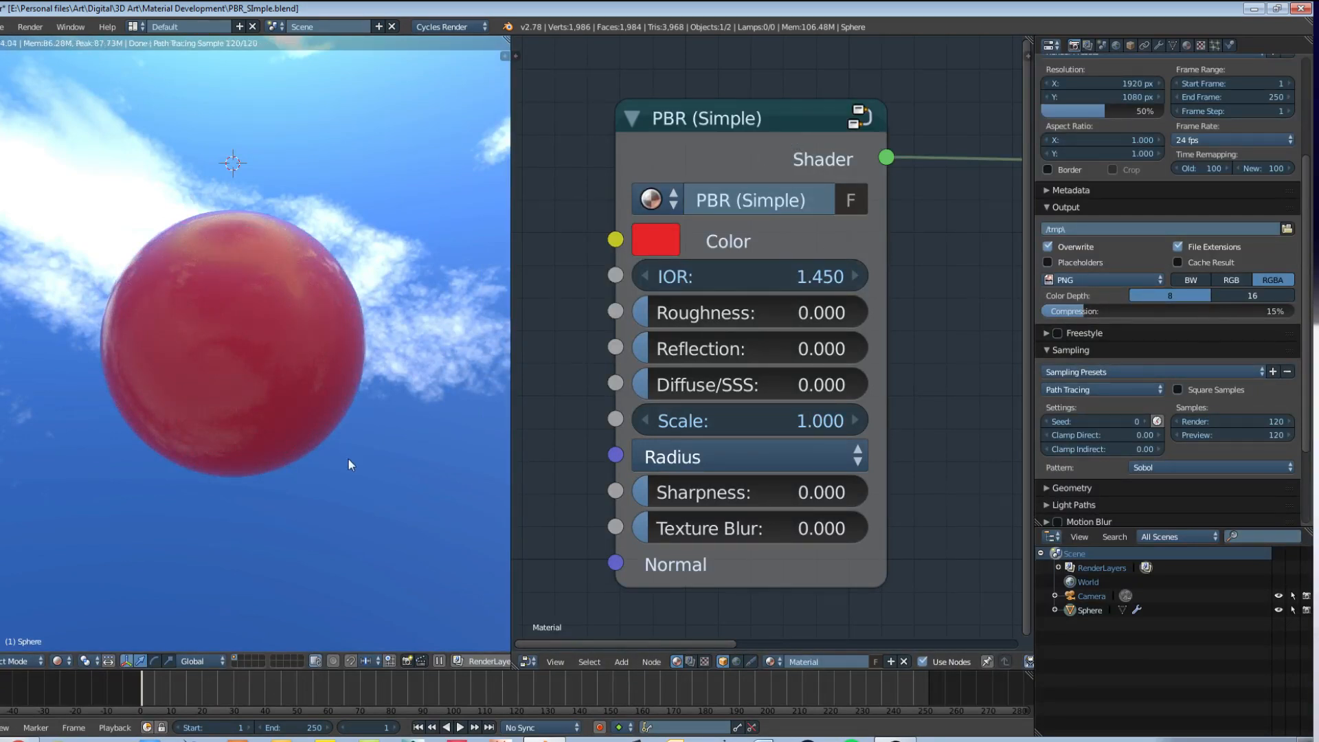
pyautogui.moveTo(645, 313); pyautogui.dragTo(648, 352)
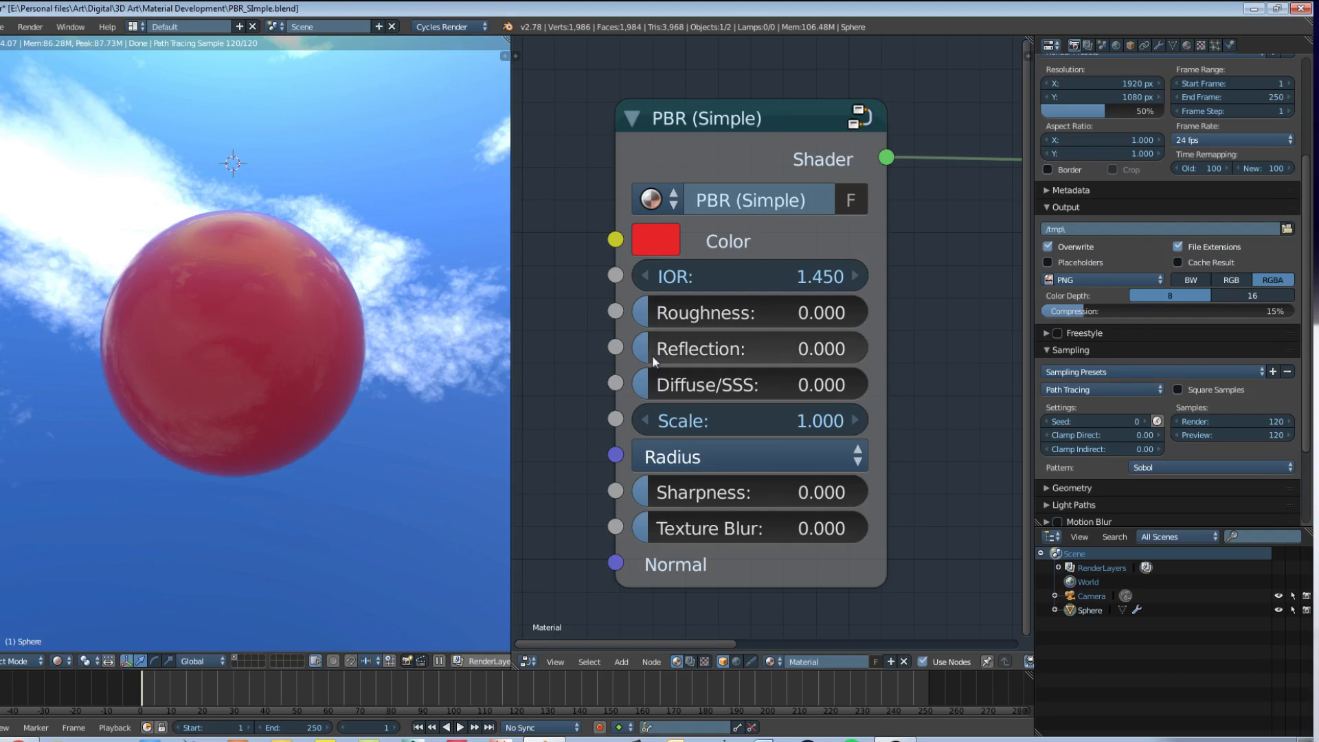
# Step: Start a new file from the default startup scene
pyautogui.click(2, 27)
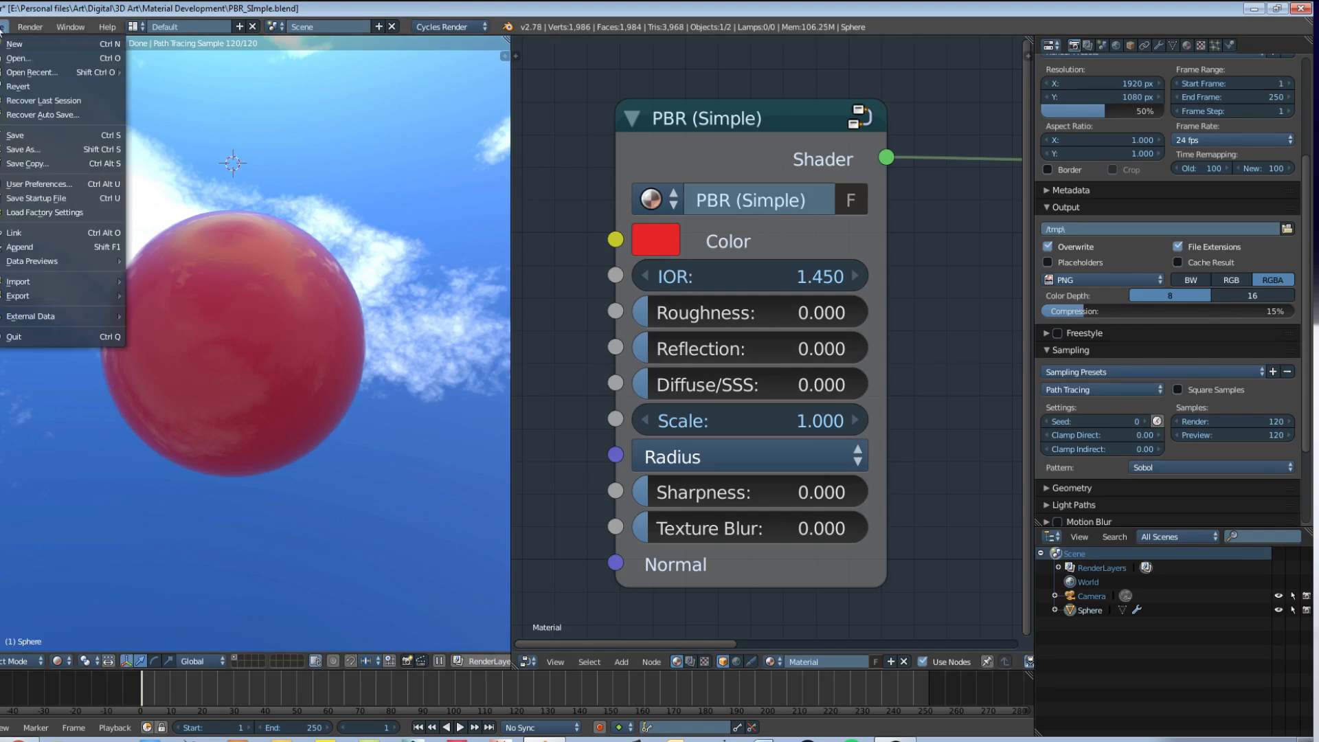
pyautogui.click(5, 42)
pyautogui.click(4, 55)
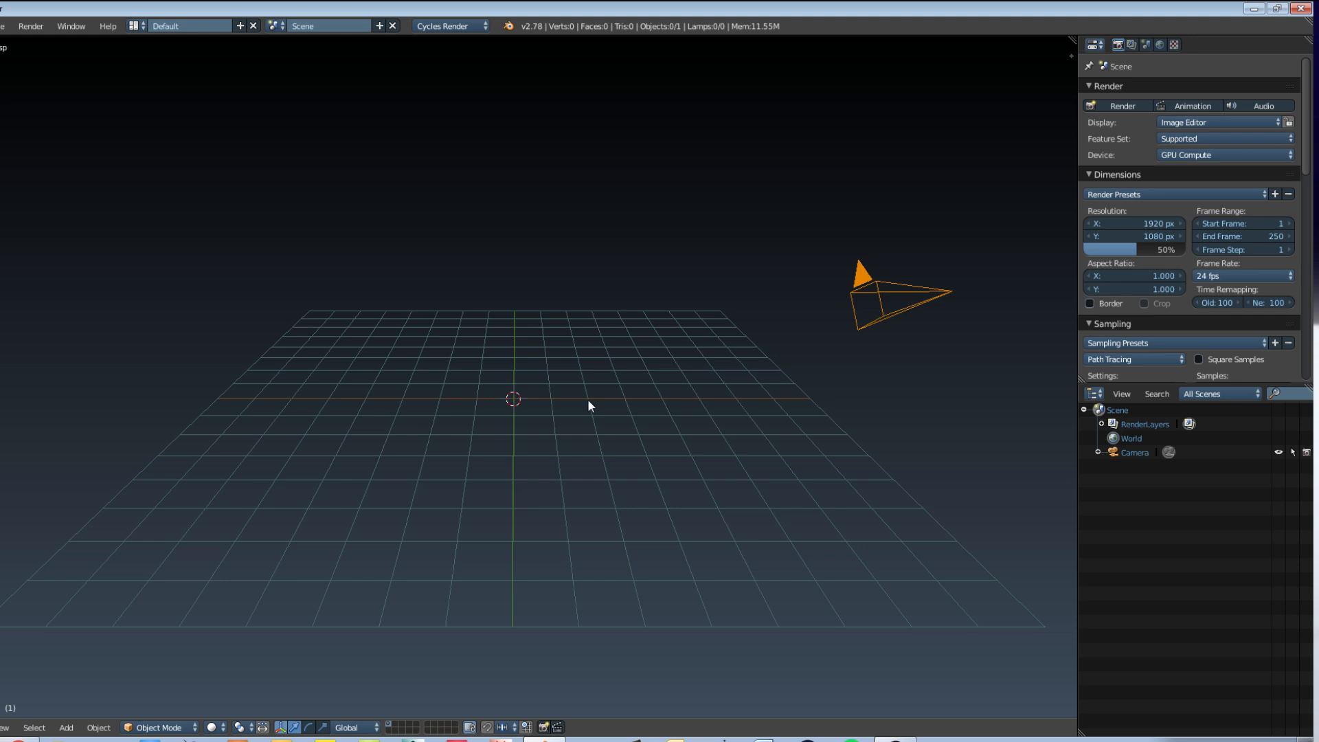
pyautogui.hotkey('shift', 'a')
pyautogui.moveTo(589, 401)
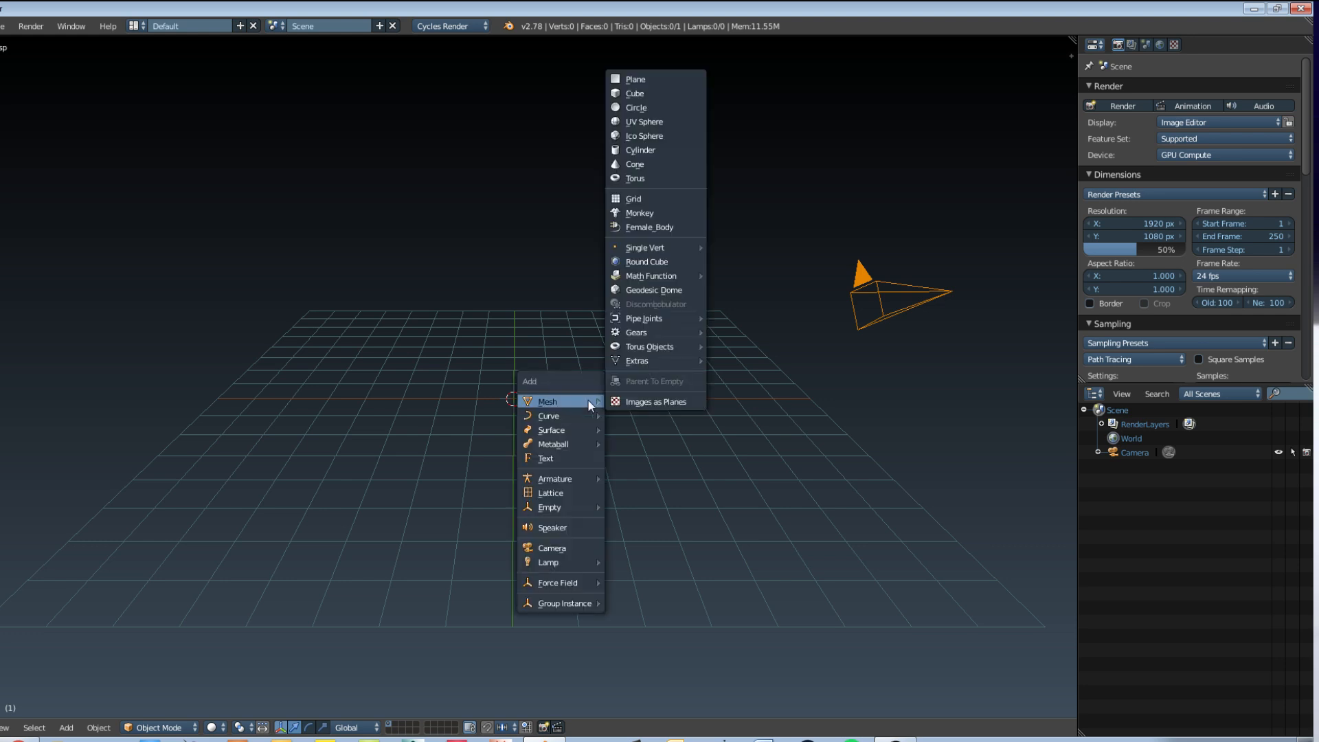
pyautogui.press('Escape')
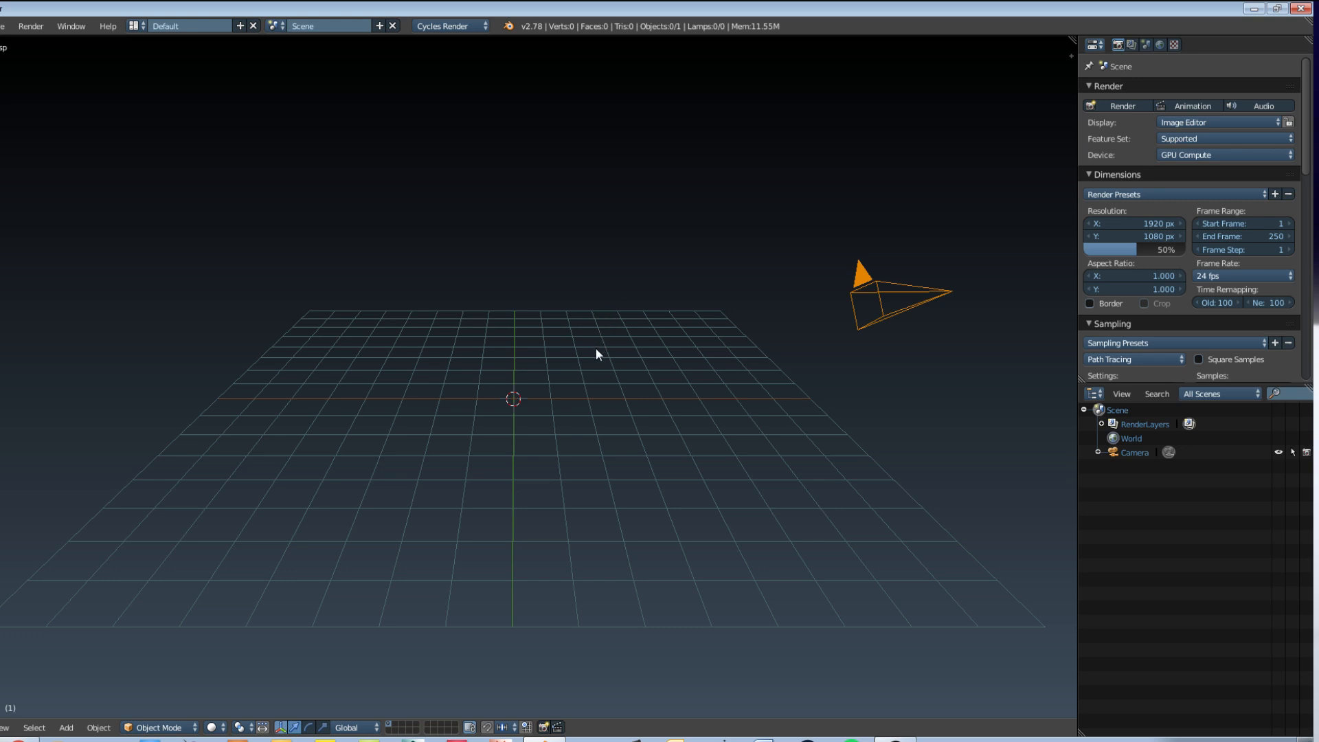
# Step: Add a UV sphere at the scene's centre and raise it about 1.8 units along the Z axis
pyautogui.hotkey('shift', 'a')
pyautogui.moveTo(596, 349)
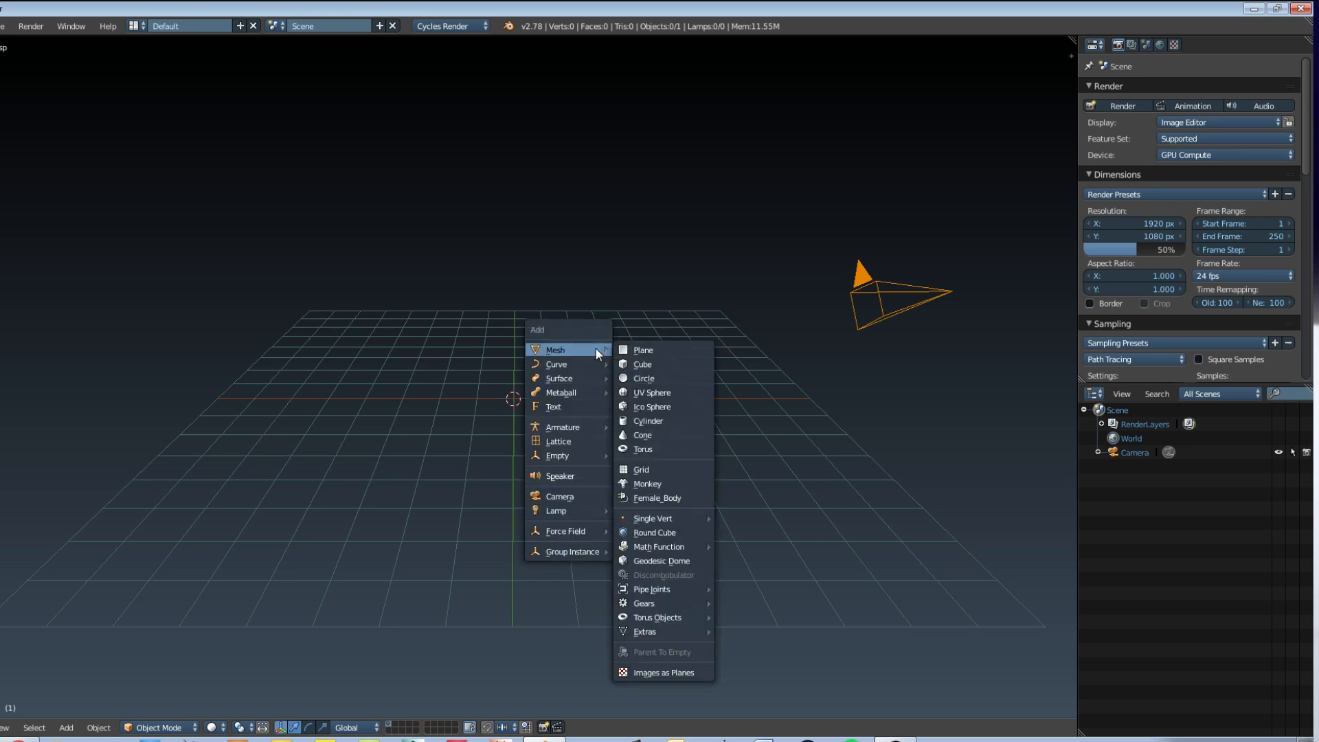
pyautogui.click(653, 396)
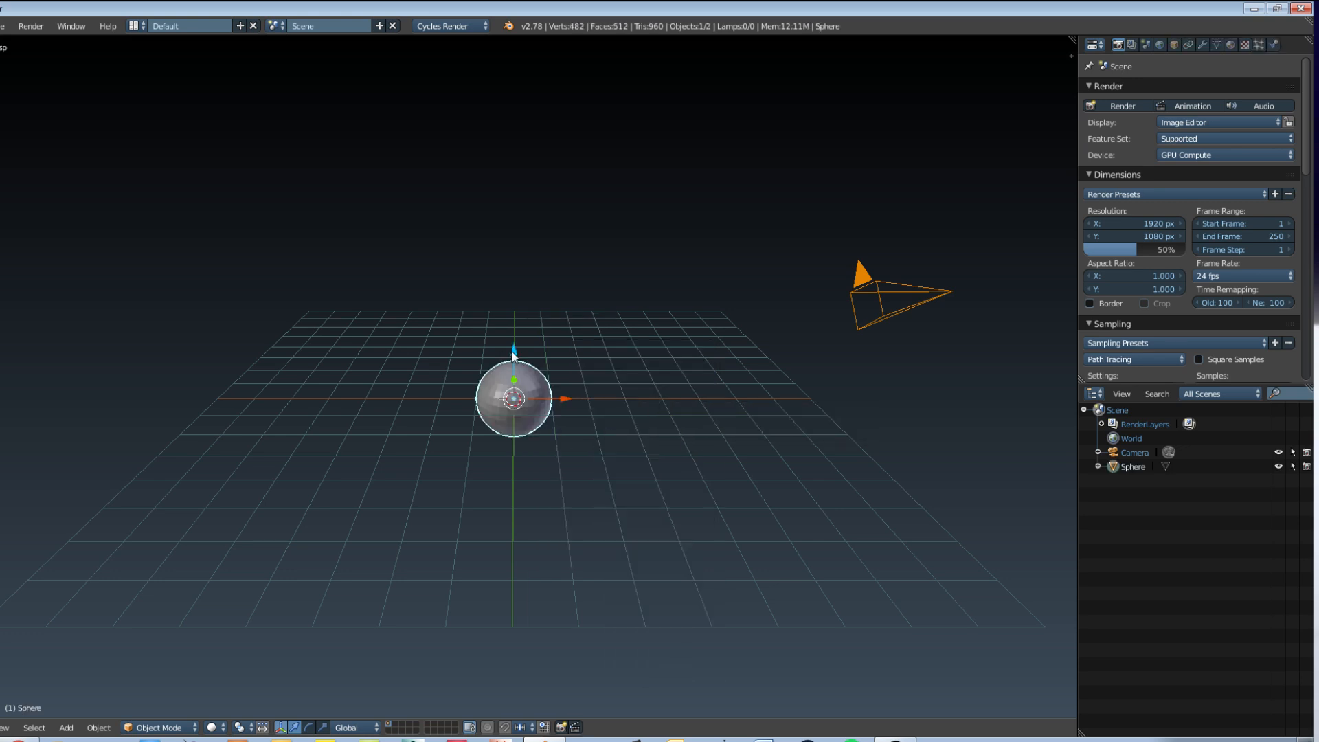
pyautogui.moveTo(513, 352); pyautogui.dragTo(513, 284)
# Step: Apply smooth shading to the sphere
pyautogui.moveTo(571, 344); pyautogui.dragTo(536, 351, button='middle')
pyautogui.scroll(6, 604, 371)
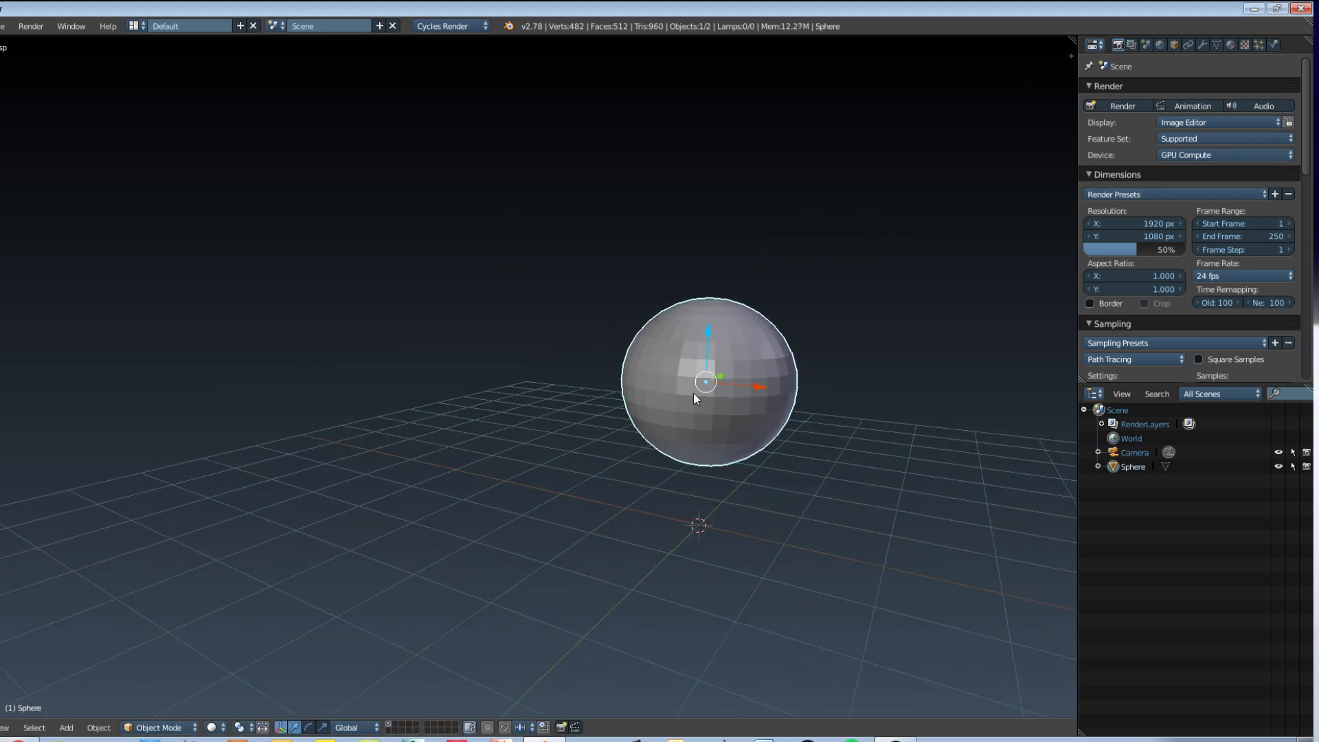
pyautogui.keyDown('shift'); pyautogui.moveTo(693, 393); pyautogui.dragTo(754, 378, button='middle'); pyautogui.keyUp('shift')
pyautogui.scroll(4, 582, 367)
pyautogui.press('t')
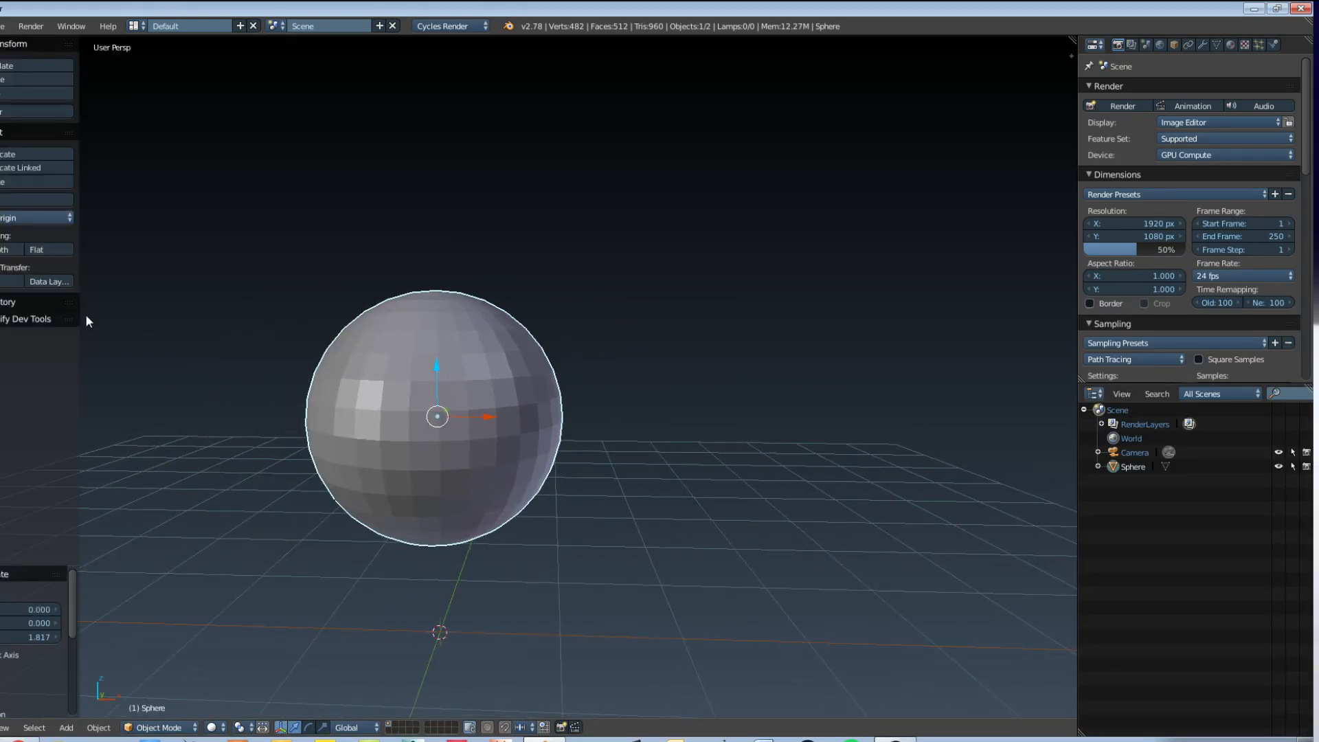
pyautogui.moveTo(80, 318); pyautogui.dragTo(163, 318)
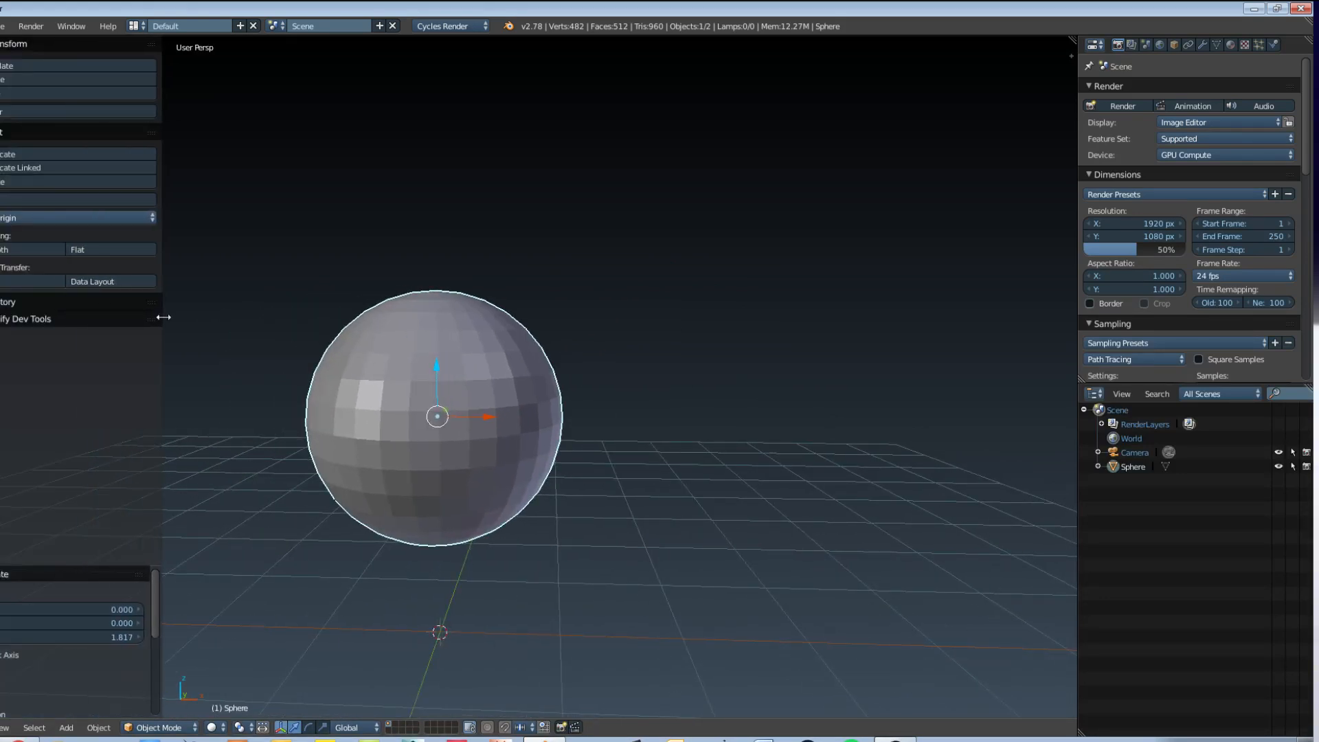
pyautogui.click(9, 253)
# Step: Add a Subdivision Surface modifier at view level 1 to the sphere and check its modifier settings
pyautogui.moveTo(431, 442)
pyautogui.keyDown('shift'); pyautogui.mouseDown(button='middle')
pyautogui.moveTo(612, 435)
pyautogui.moveTo(700, 456)
pyautogui.mouseUp(button='middle'); pyautogui.keyUp('shift')
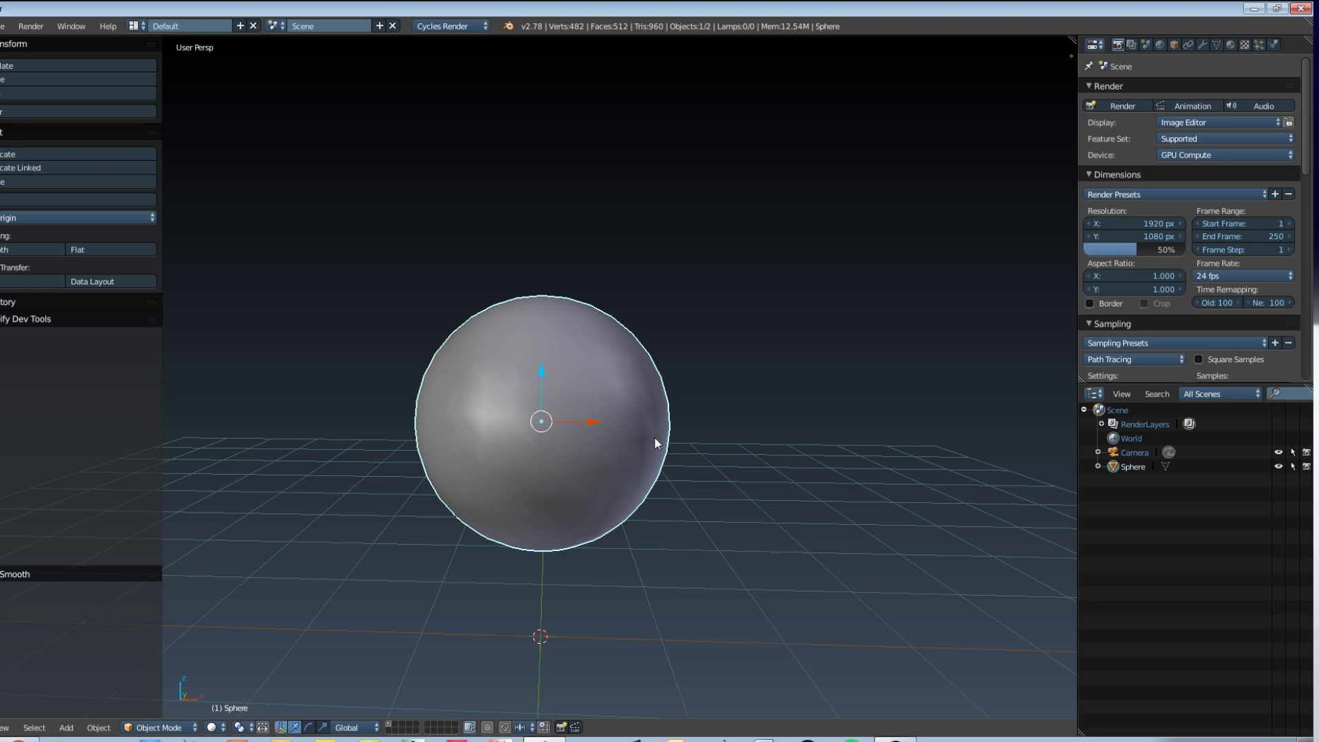
pyautogui.hotkey('ctrl', '1')
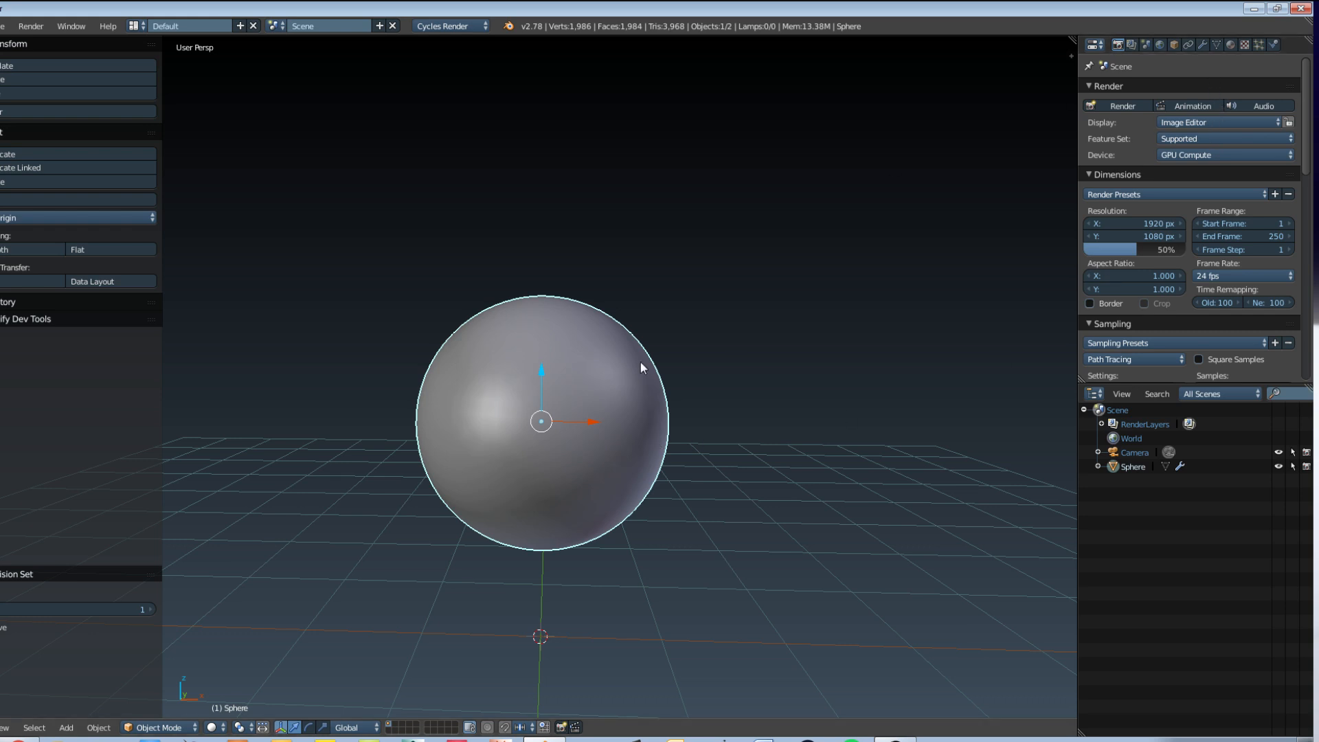
pyautogui.click(1201, 44)
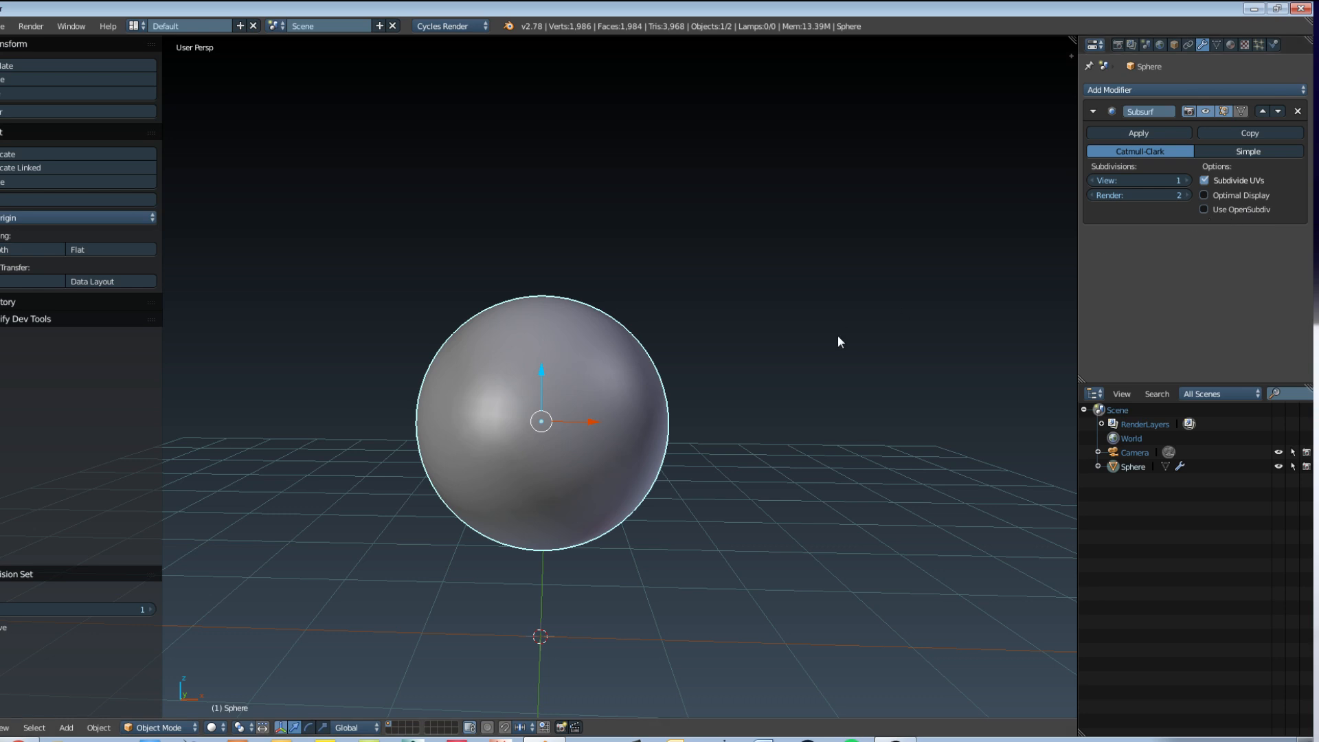
pyautogui.click(1117, 44)
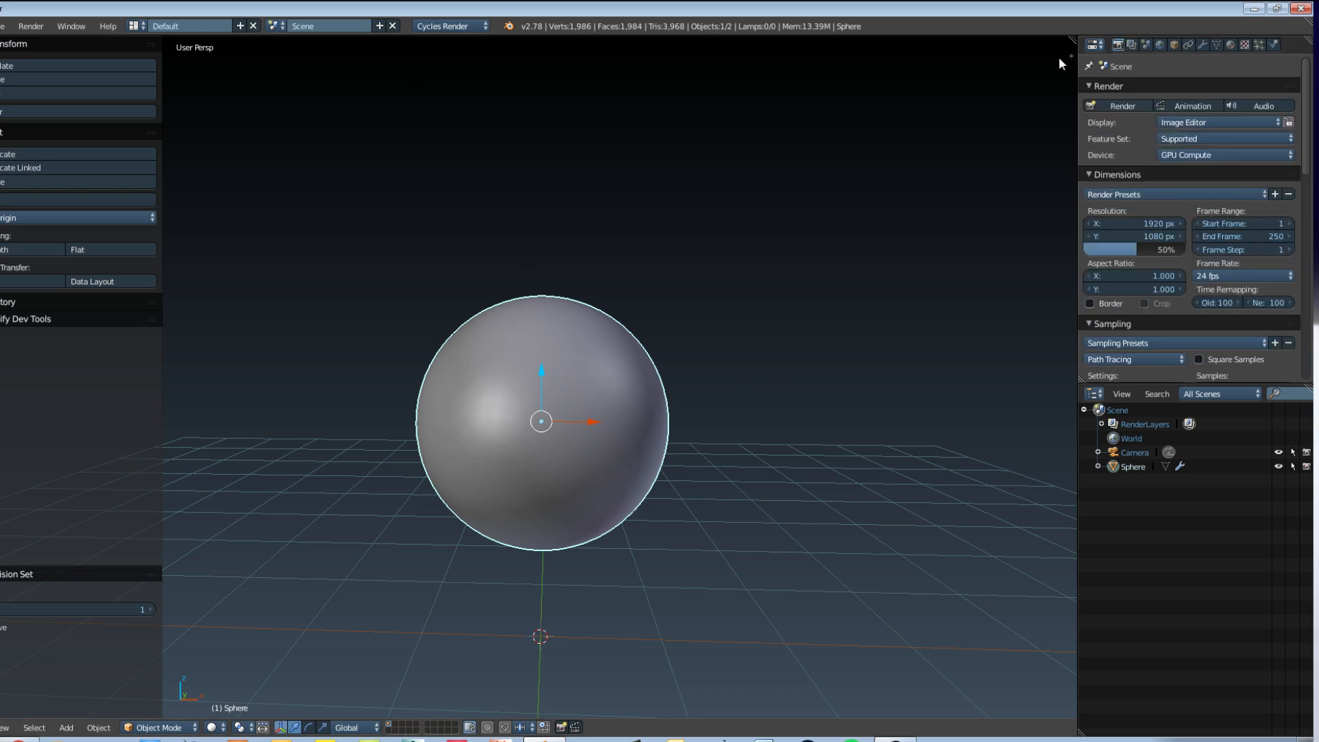
# Step: Hide the tool shelf and split the 3D view into two side-by-side areas, keeping the sphere view the narrower one
pyautogui.press('t')
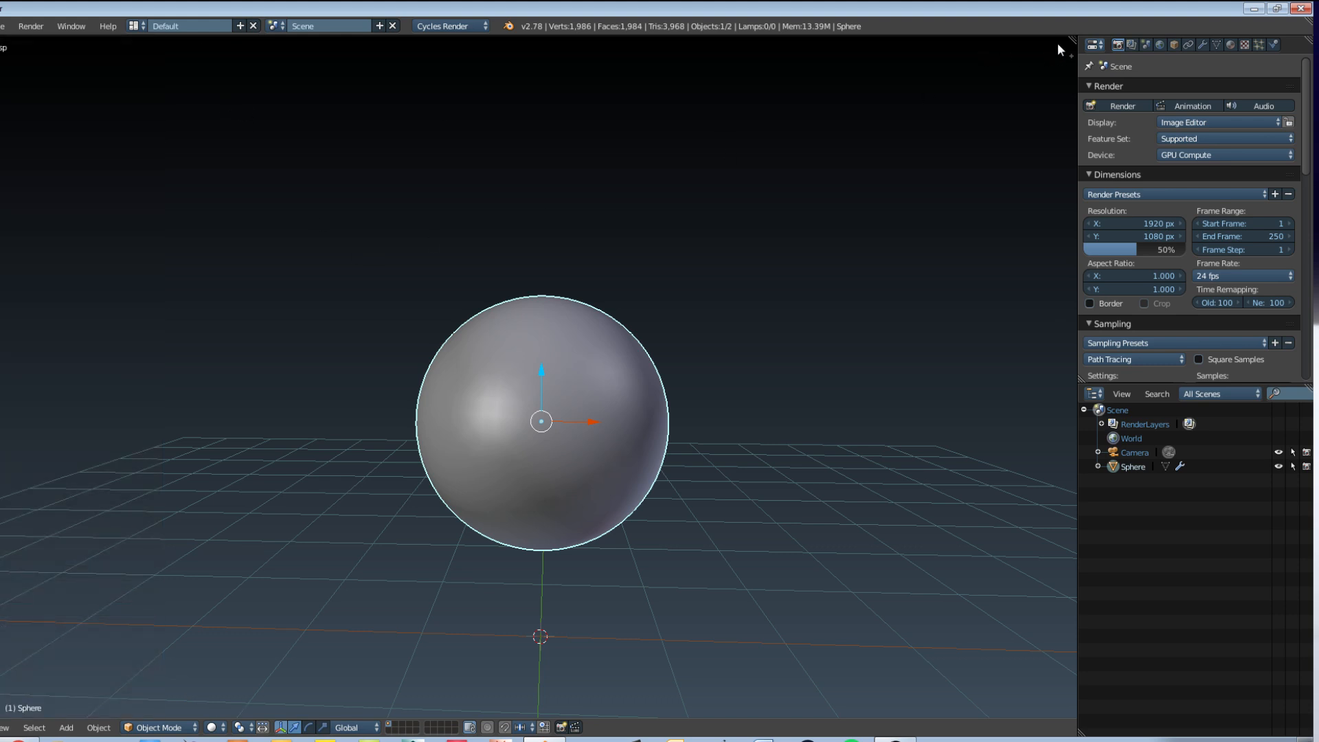
pyautogui.moveTo(1069, 40); pyautogui.dragTo(310, 93)
pyautogui.scroll(3, 187, 375)
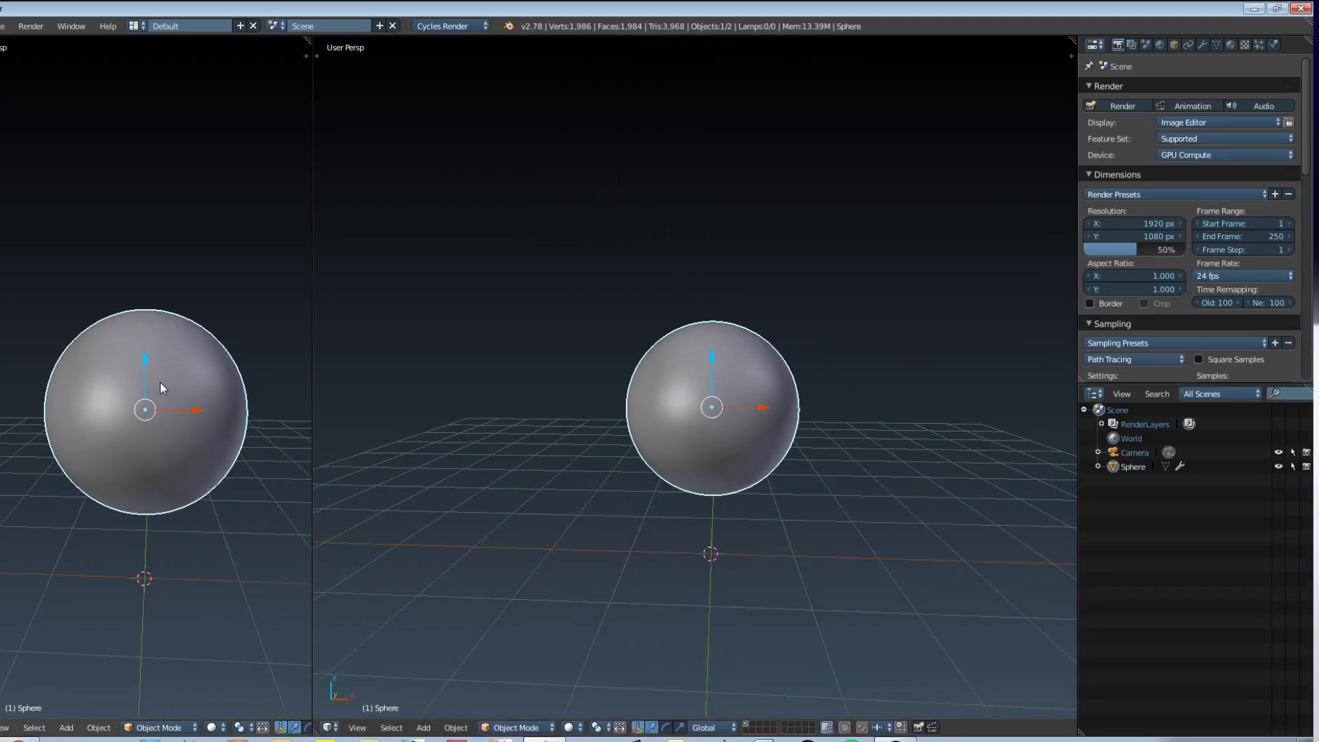
pyautogui.moveTo(313, 326); pyautogui.dragTo(375, 325)
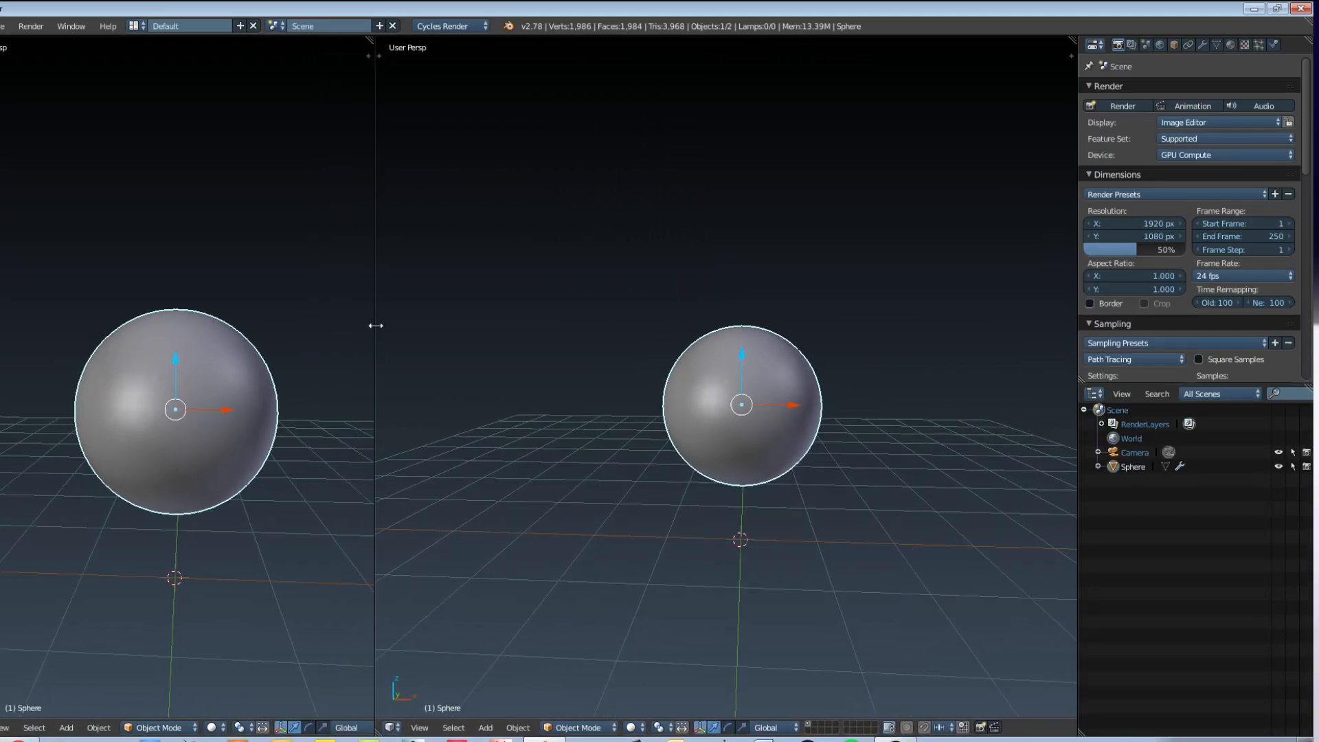
# Step: Switch the wider of the two areas to the Node Editor and collapse its empty side region
pyautogui.click(393, 727)
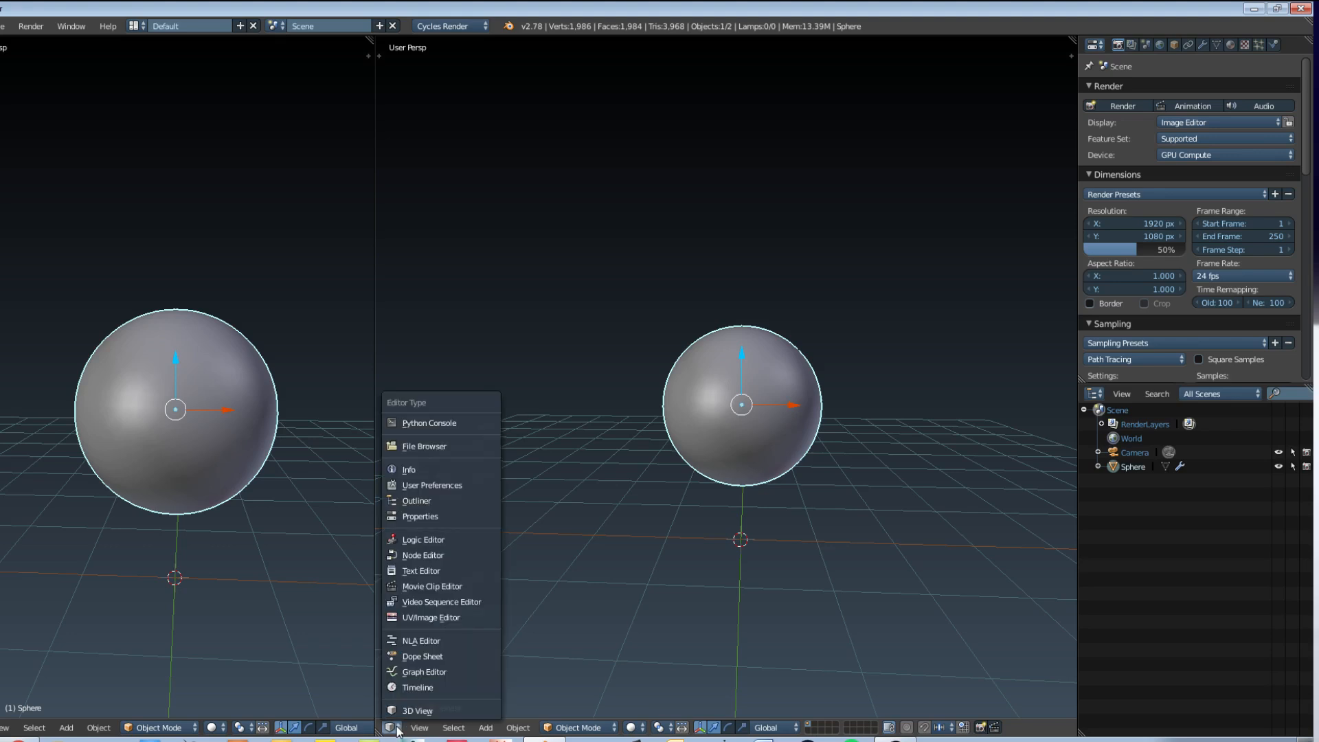
pyautogui.click(428, 559)
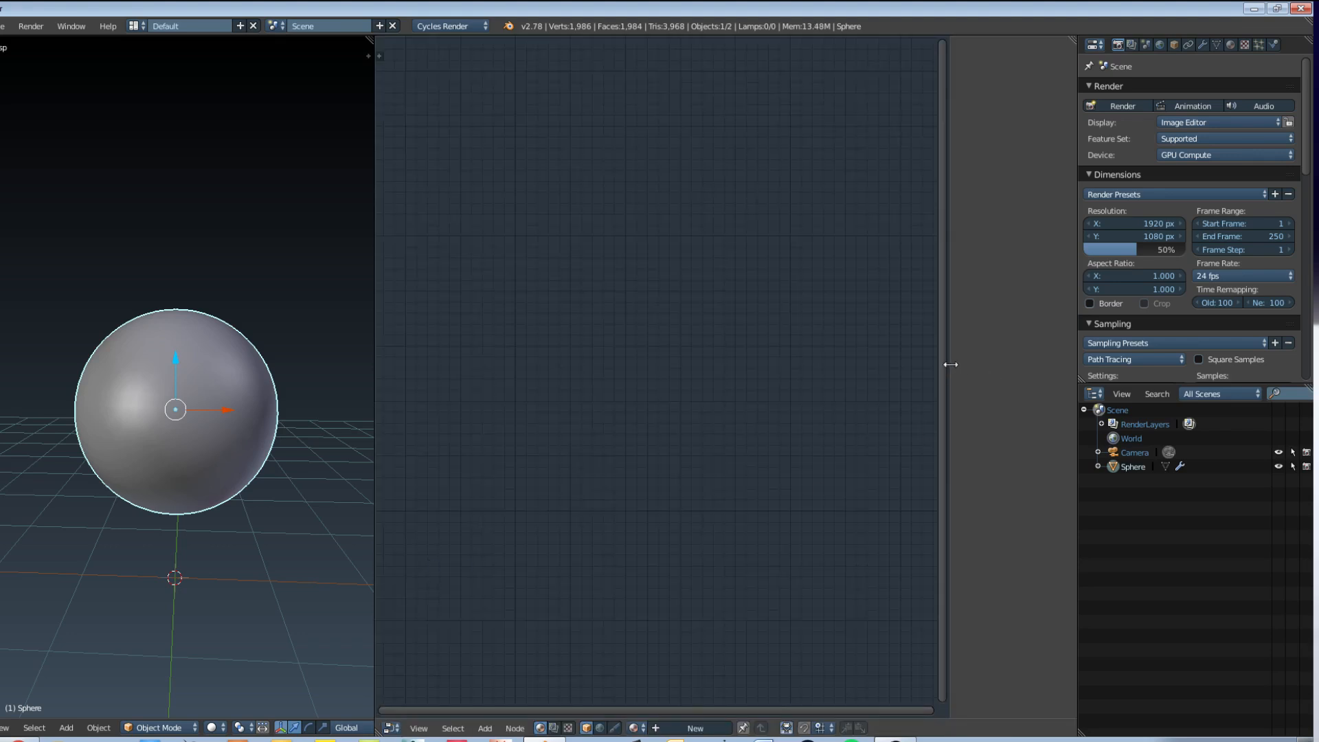
pyautogui.moveTo(949, 364); pyautogui.dragTo(1071, 364)
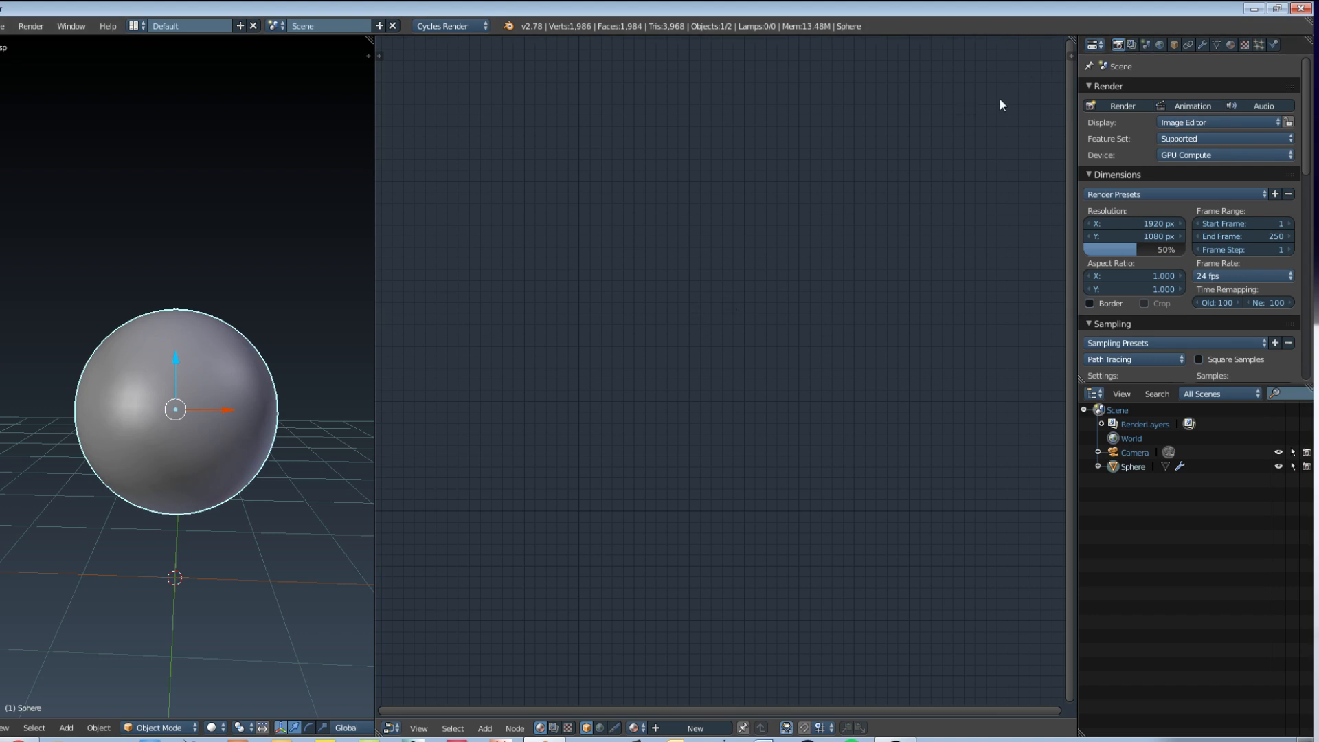
# Step: Show the world settings and create a new node-based material for the sphere, nudging the Diffuse BSDF node away from the output
pyautogui.click(1158, 44)
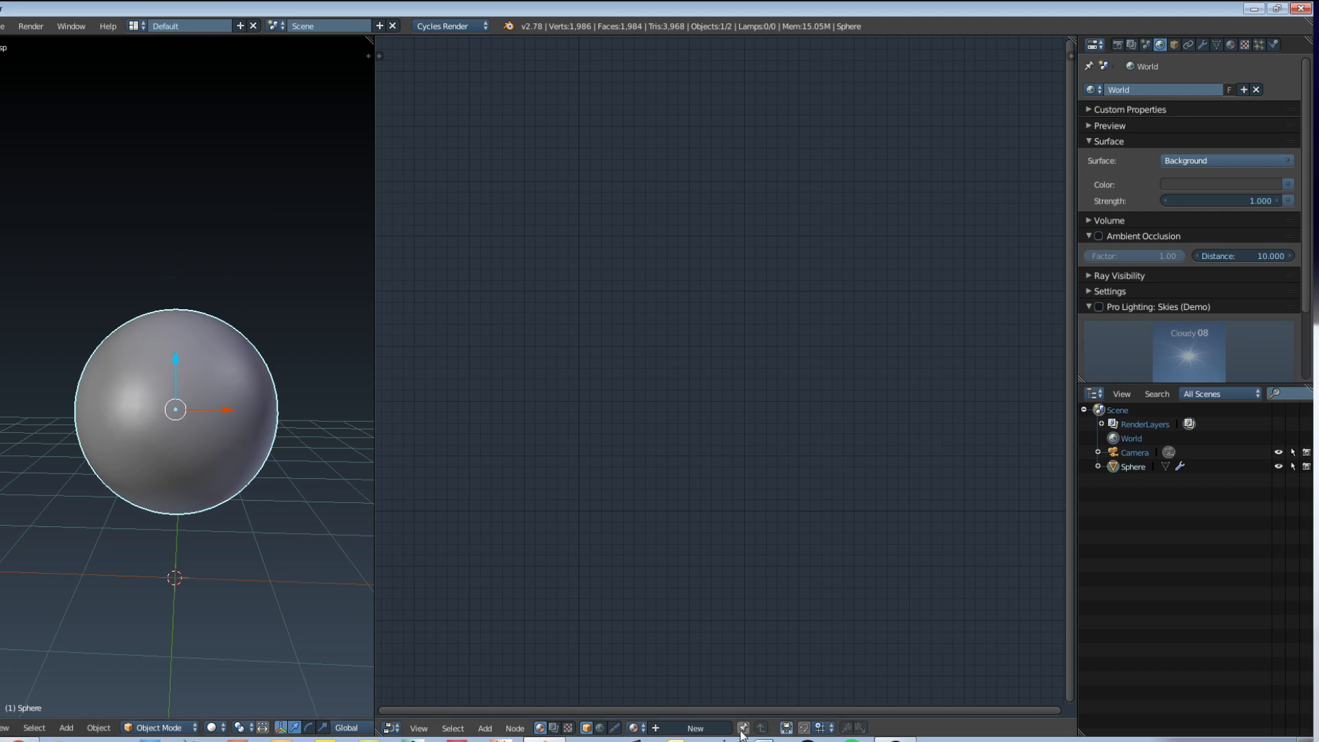
pyautogui.click(695, 728)
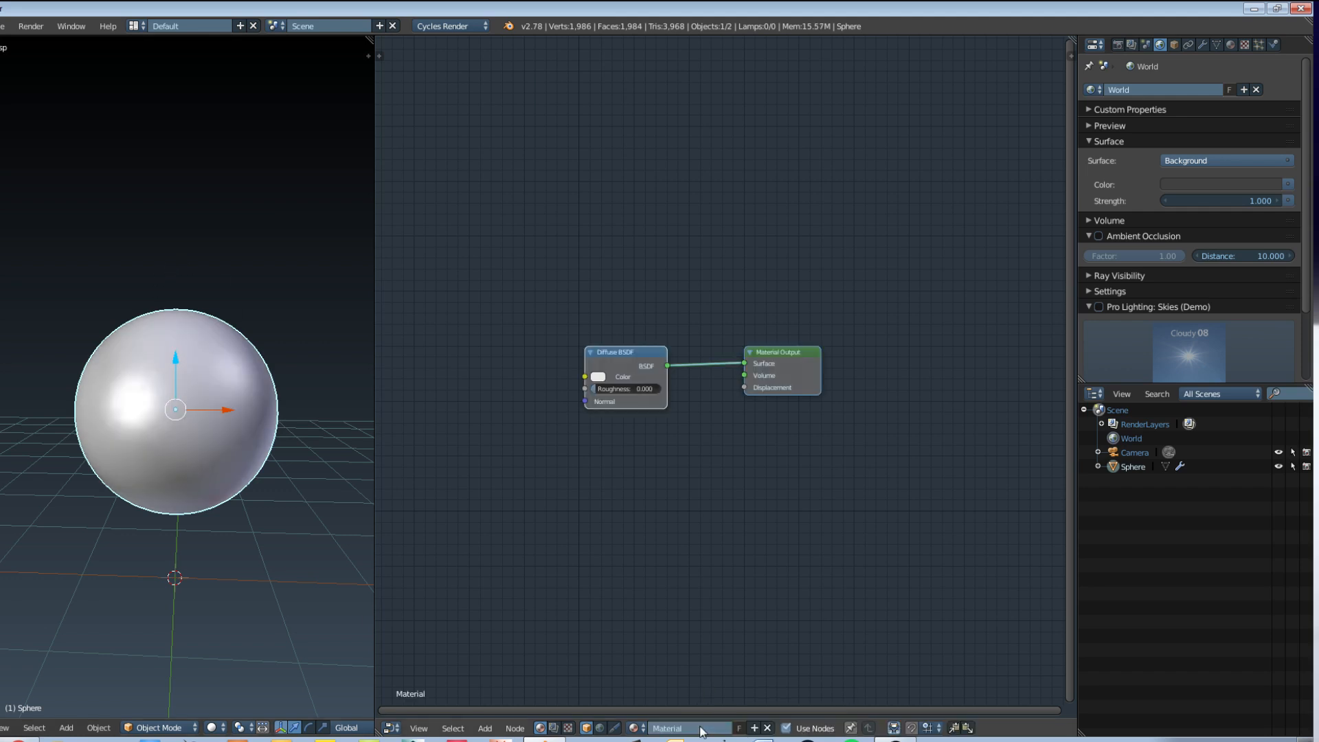
pyautogui.scroll(3, 704, 443)
pyautogui.moveTo(705, 450); pyautogui.dragTo(813, 448, button='middle')
pyautogui.moveTo(690, 332); pyautogui.dragTo(665, 324)
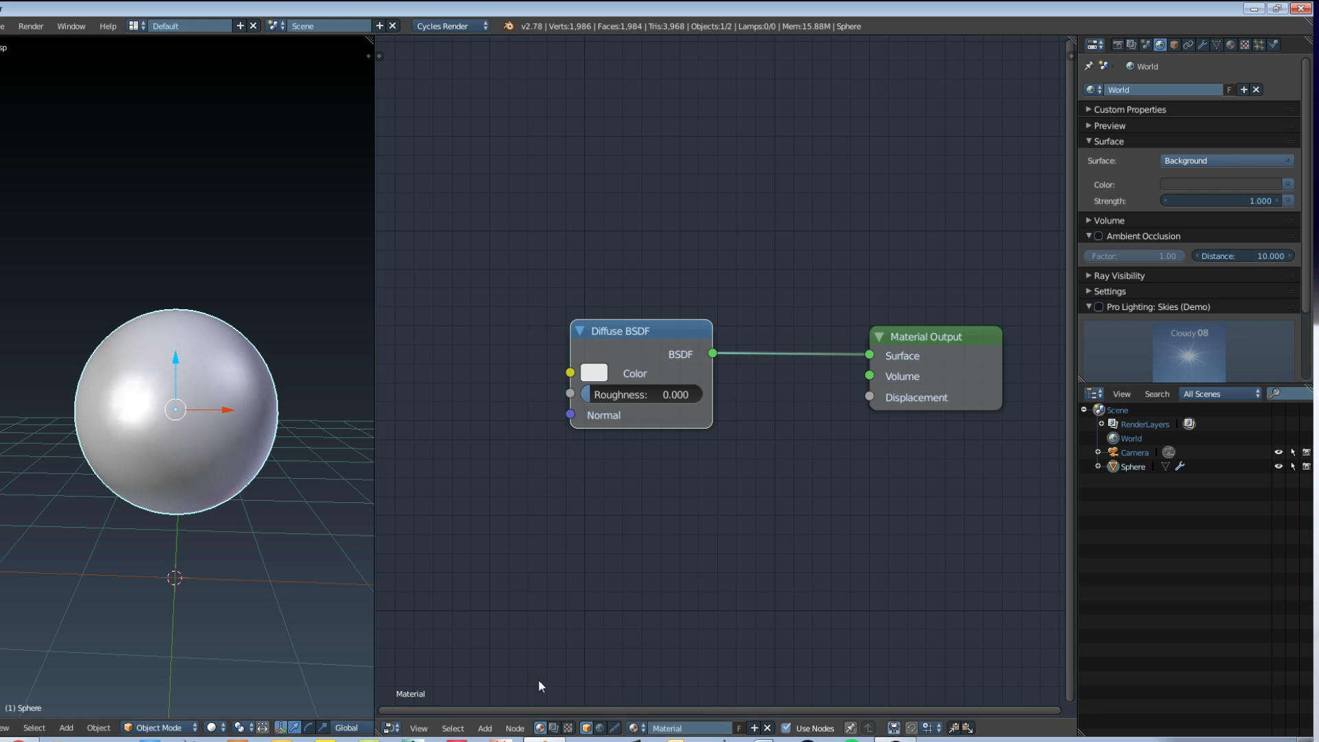
# Step: Display the world's shader nodes and place a new Environment Texture node ahead of the Background node
pyautogui.click(600, 730)
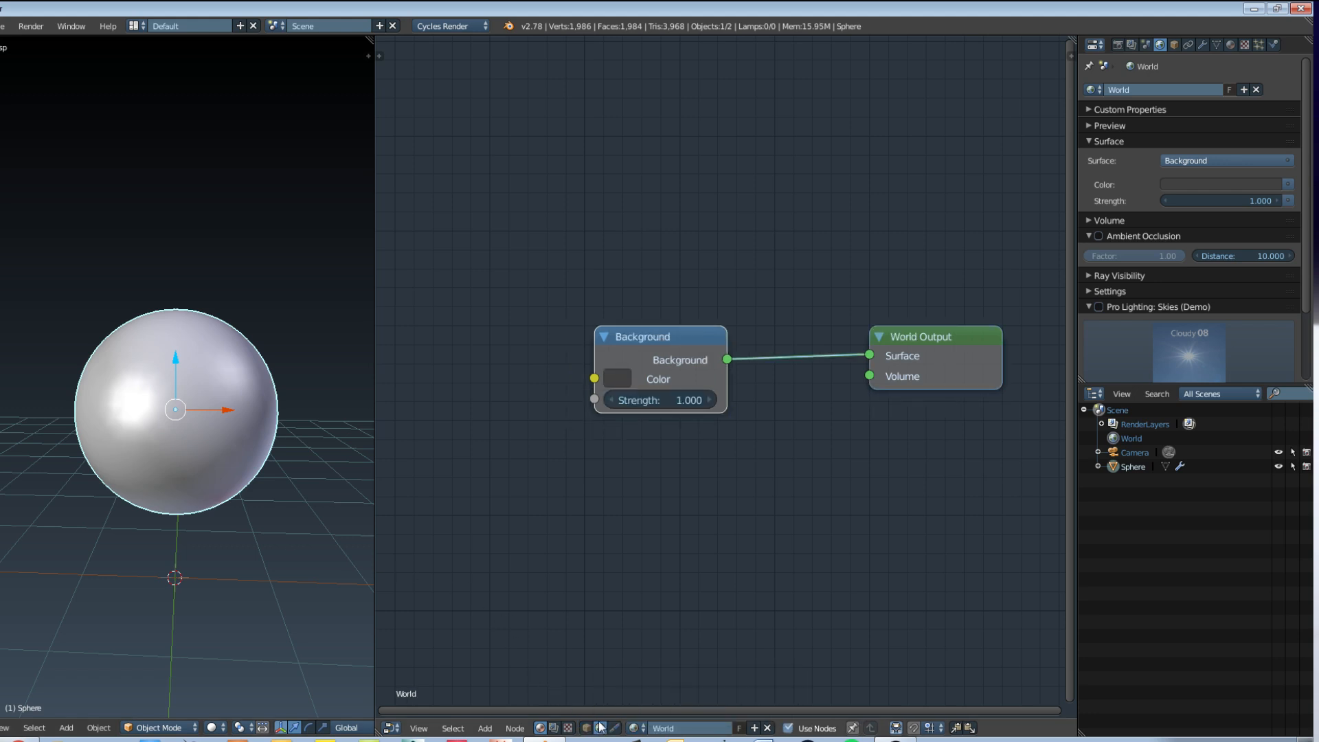
pyautogui.moveTo(652, 437); pyautogui.dragTo(674, 434, button='middle')
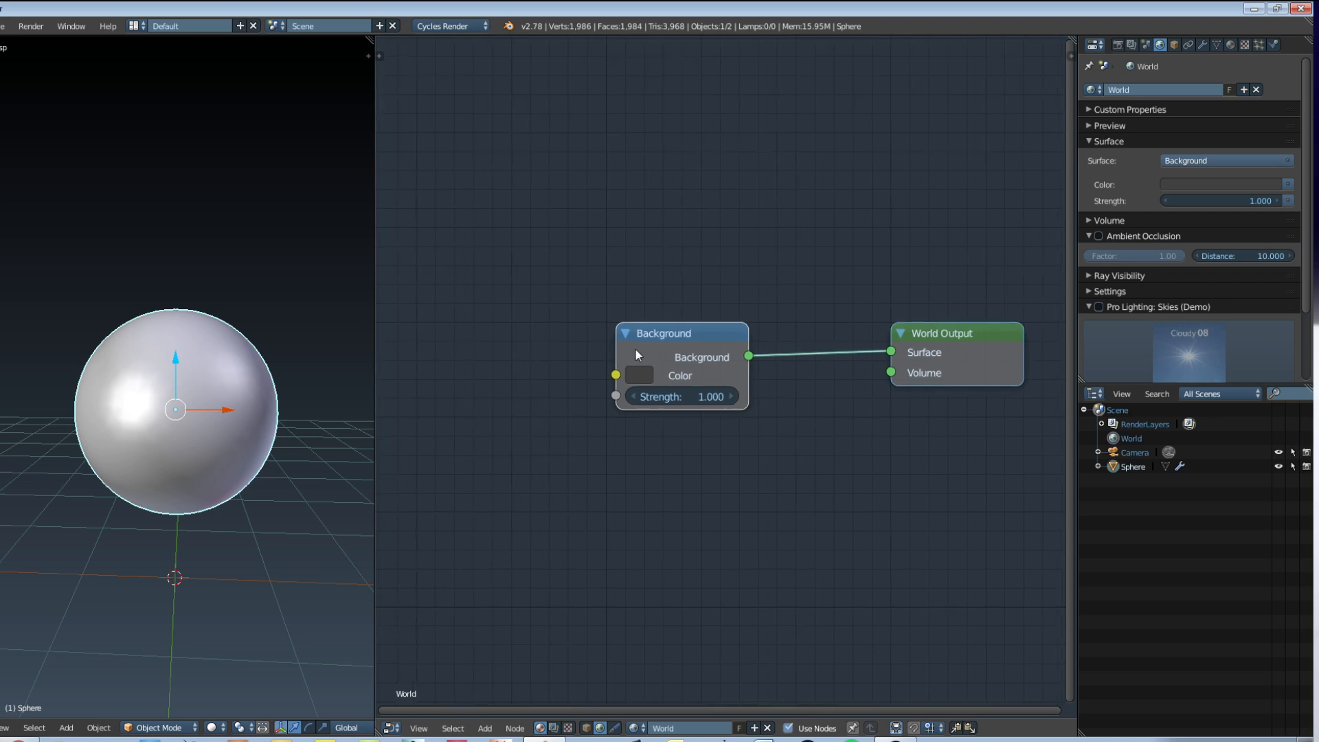
pyautogui.moveTo(644, 343); pyautogui.dragTo(701, 344, button='middle')
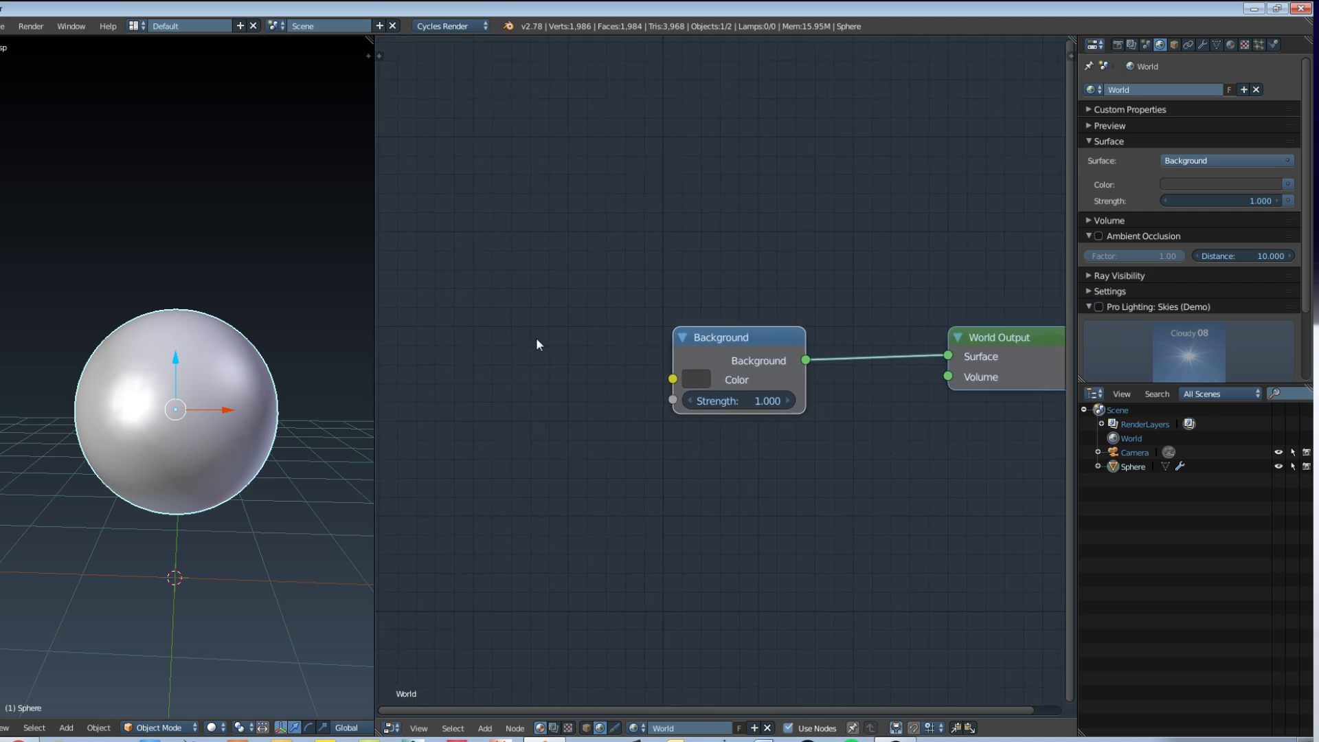
pyautogui.hotkey('shift', 'a')
pyautogui.moveTo(535, 395)
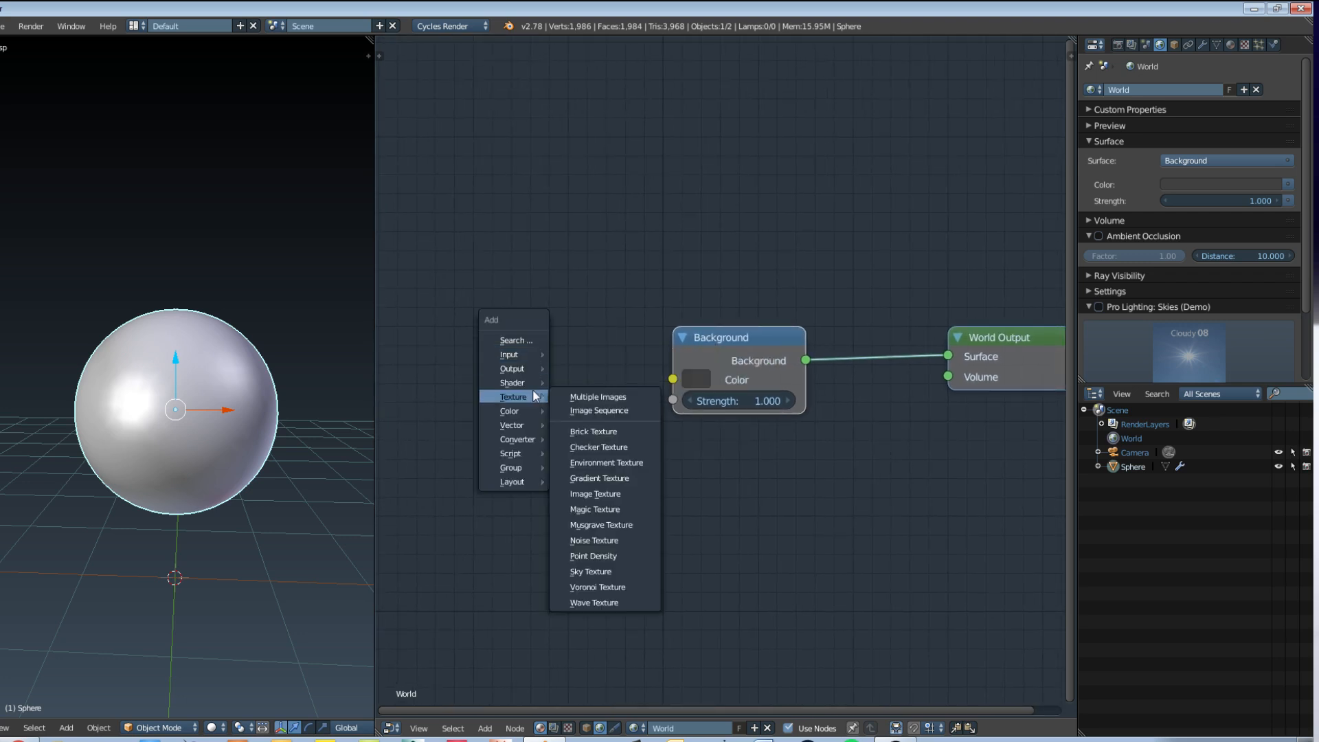
pyautogui.click(634, 463)
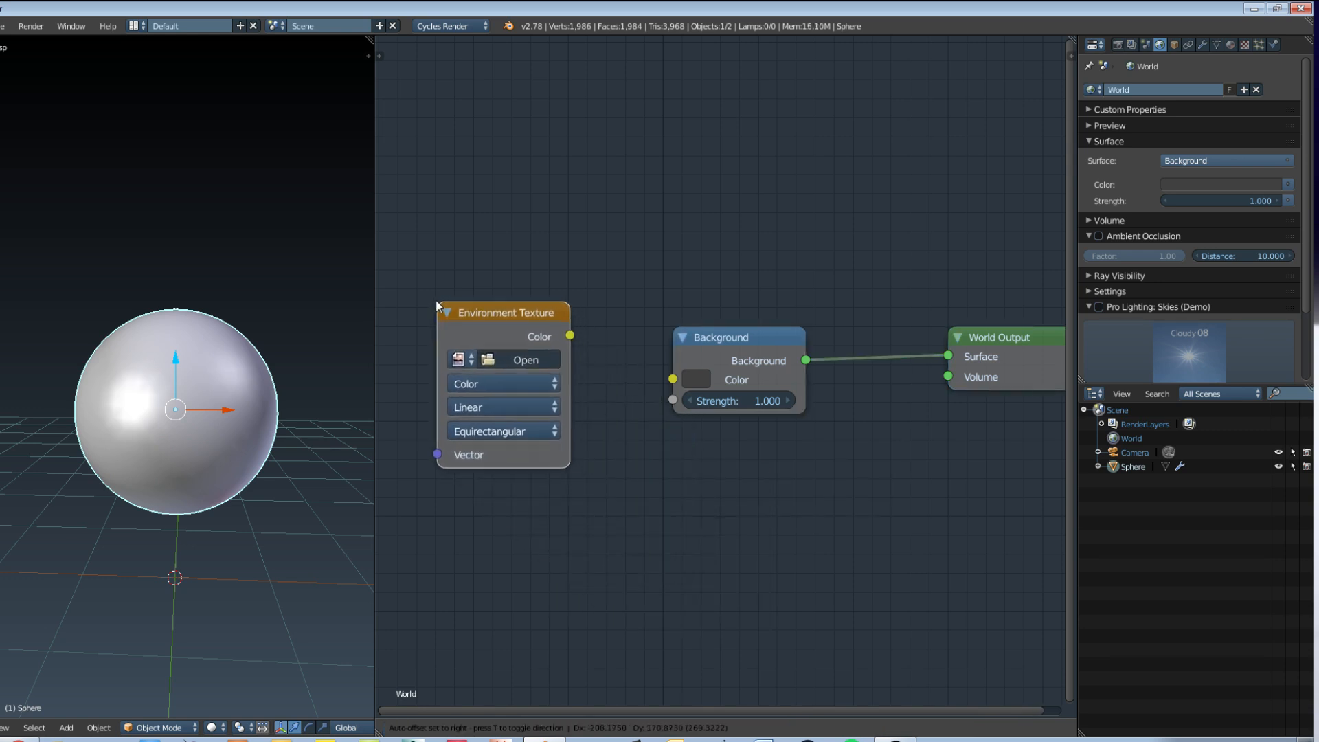
pyautogui.click(422, 298)
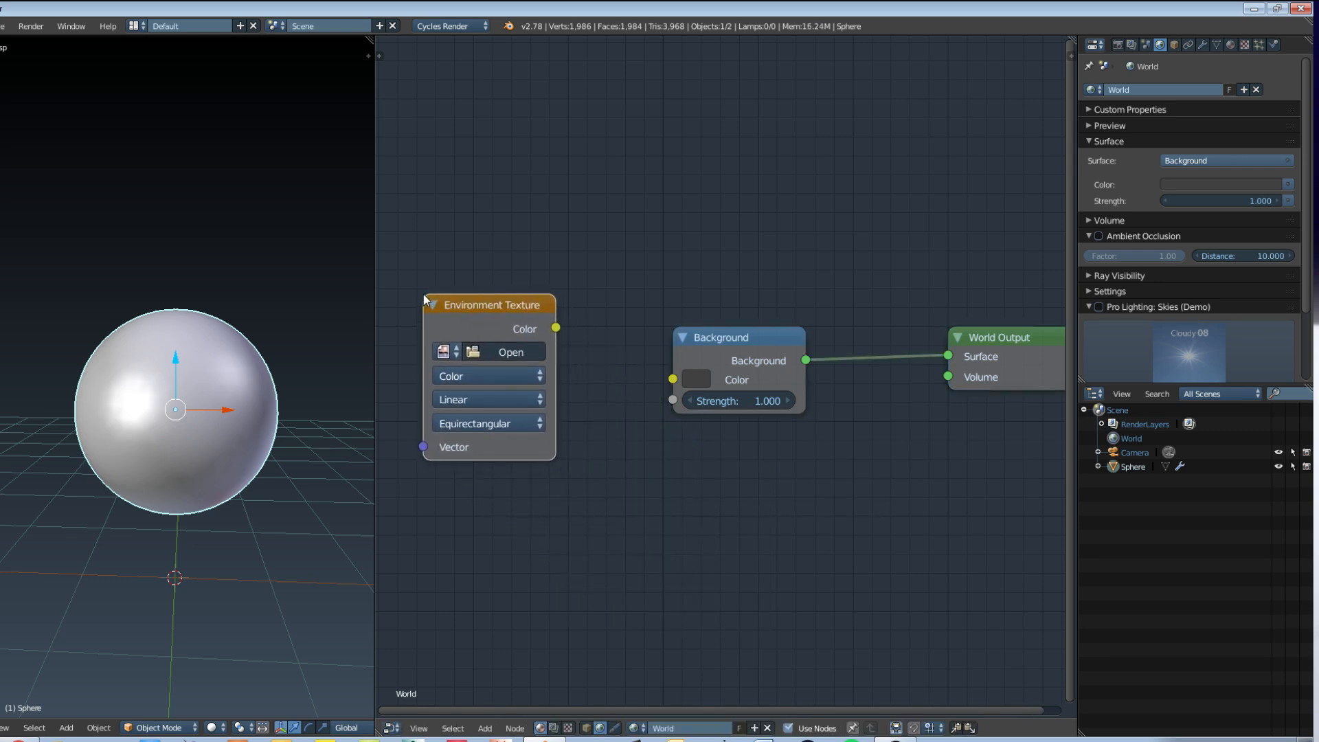
# Step: Load sky_lightblue.jpg from the desktop folder into the Environment Texture node
pyautogui.click(498, 352)
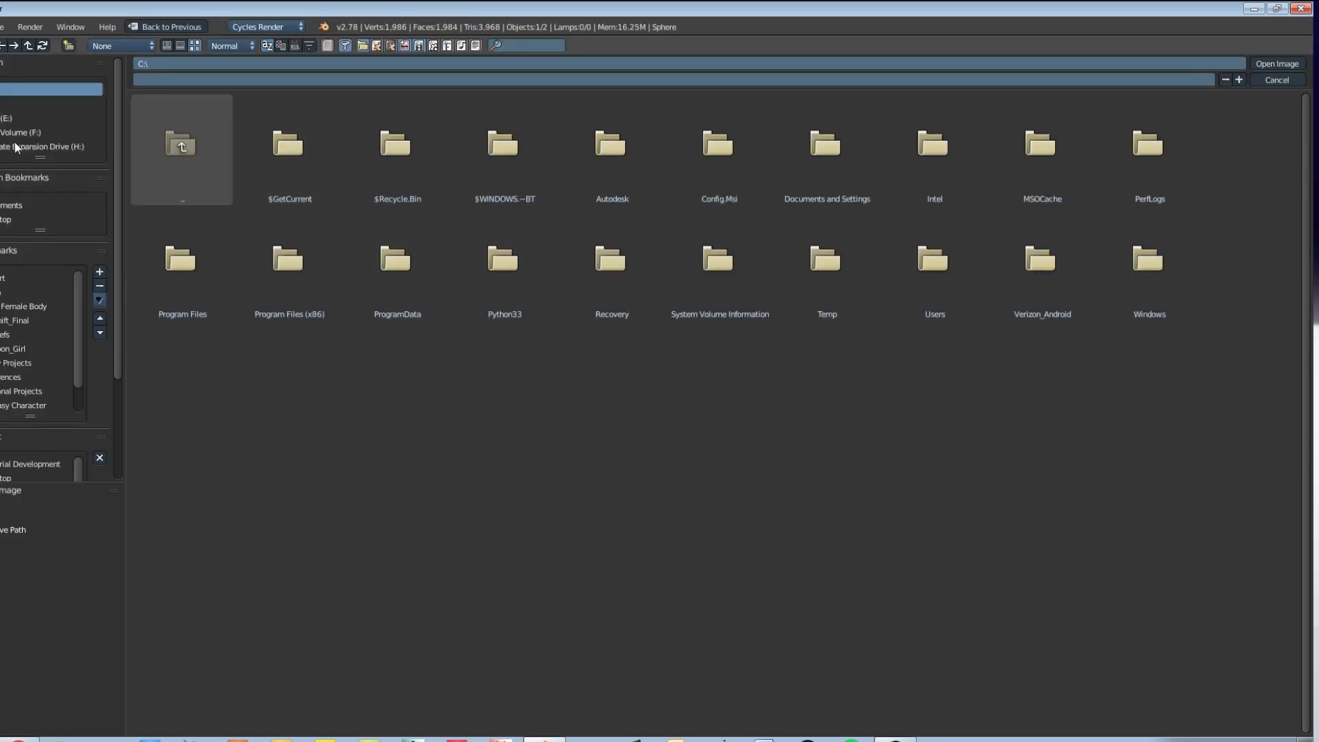
pyautogui.click(6, 220)
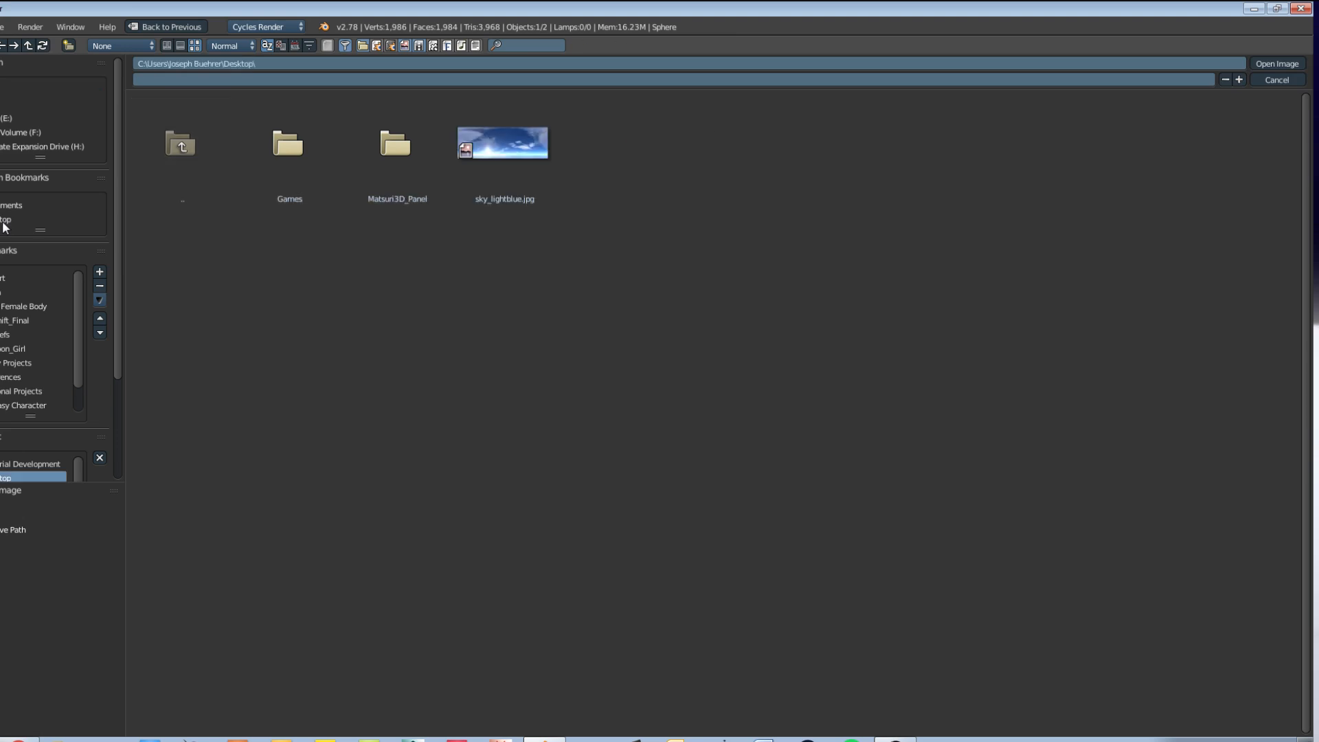
pyautogui.click(496, 142)
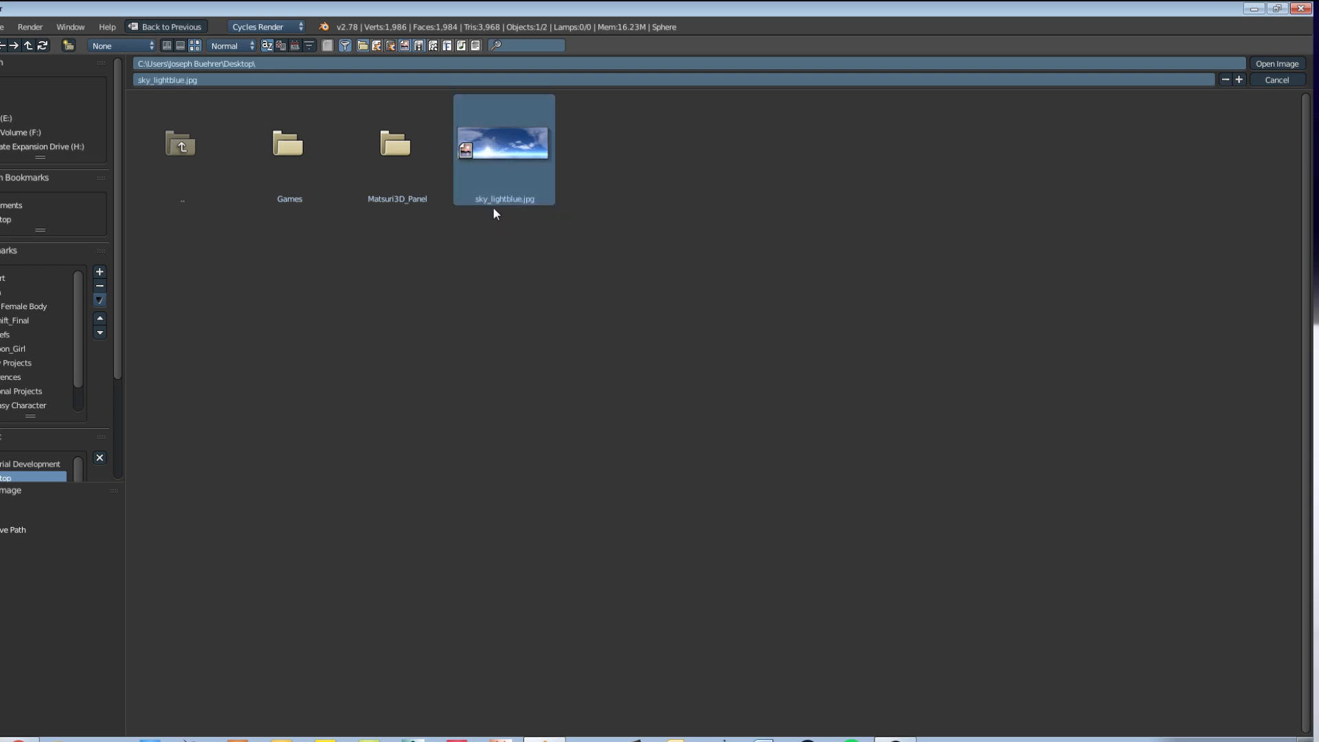
pyautogui.click(1281, 64)
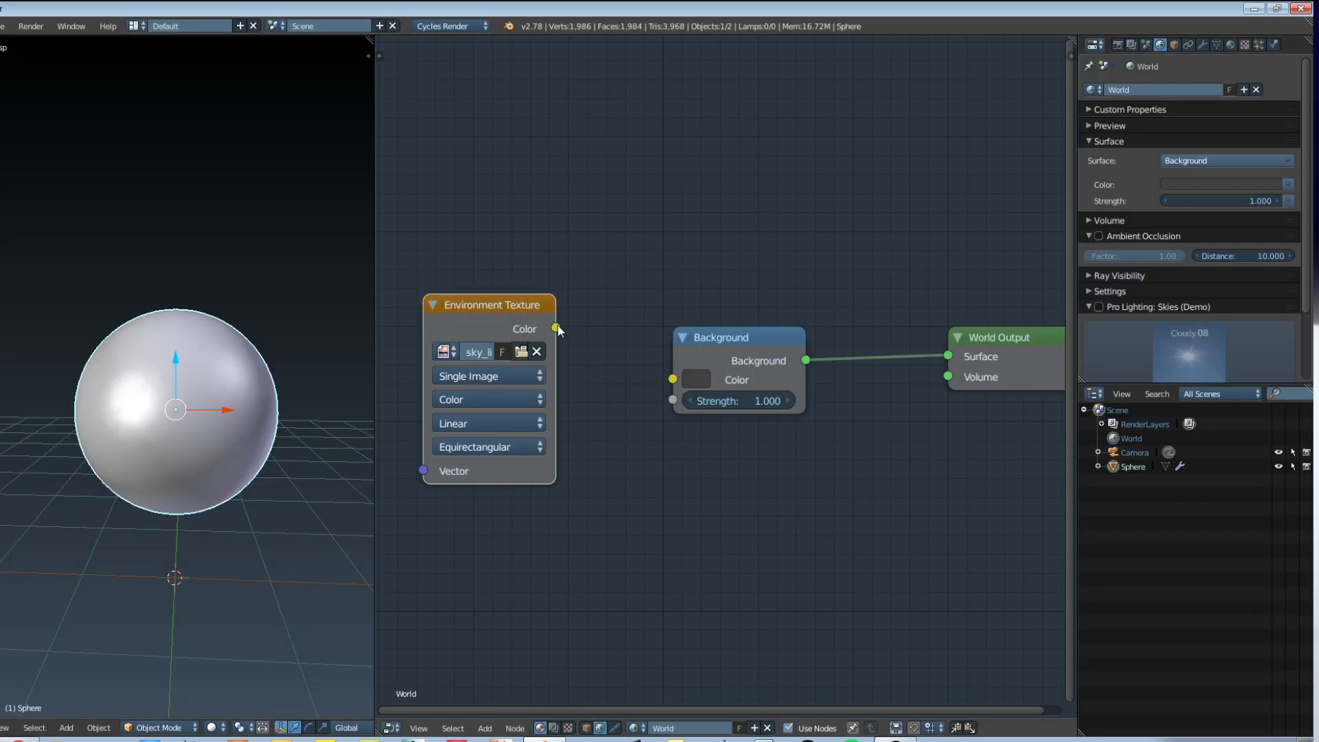
# Step: Connect the Environment Texture's Color output to the Background node's Color input and set the Background strength to 2
pyautogui.moveTo(556, 329); pyautogui.dragTo(665, 381)
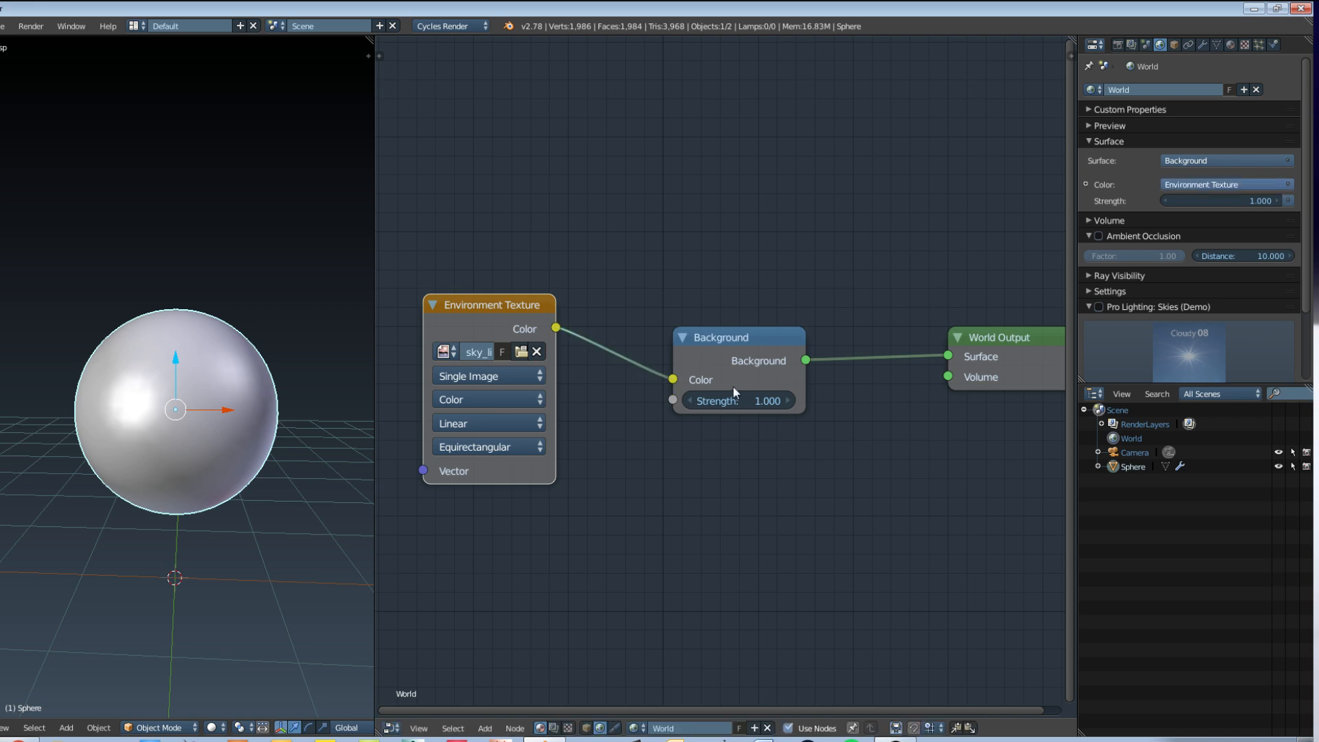
pyautogui.click(738, 399)
pyautogui.write('2')
pyautogui.press('Return')
# Step: Arrange the Environment Texture, Background and World Output nodes closer together
pyautogui.moveTo(982, 331); pyautogui.dragTo(908, 335)
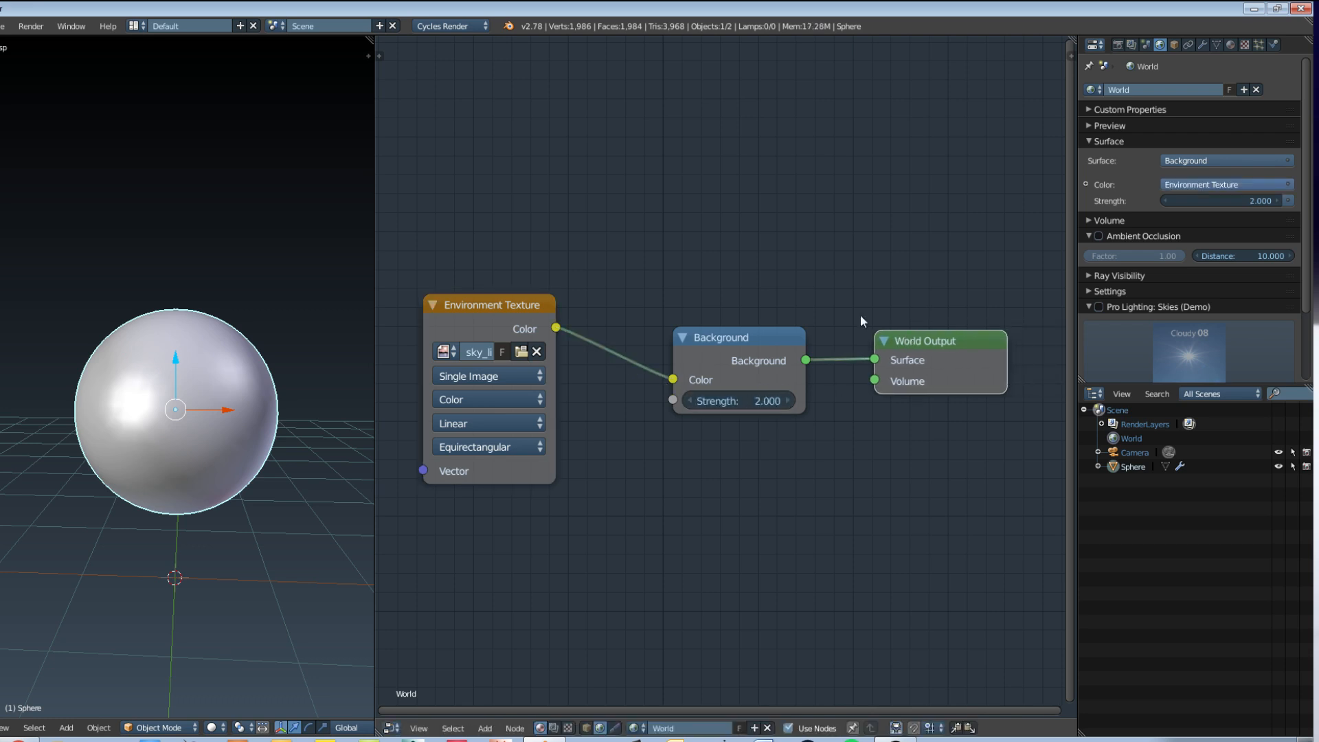
pyautogui.moveTo(733, 341); pyautogui.dragTo(702, 341)
pyautogui.moveTo(939, 346); pyautogui.dragTo(892, 353)
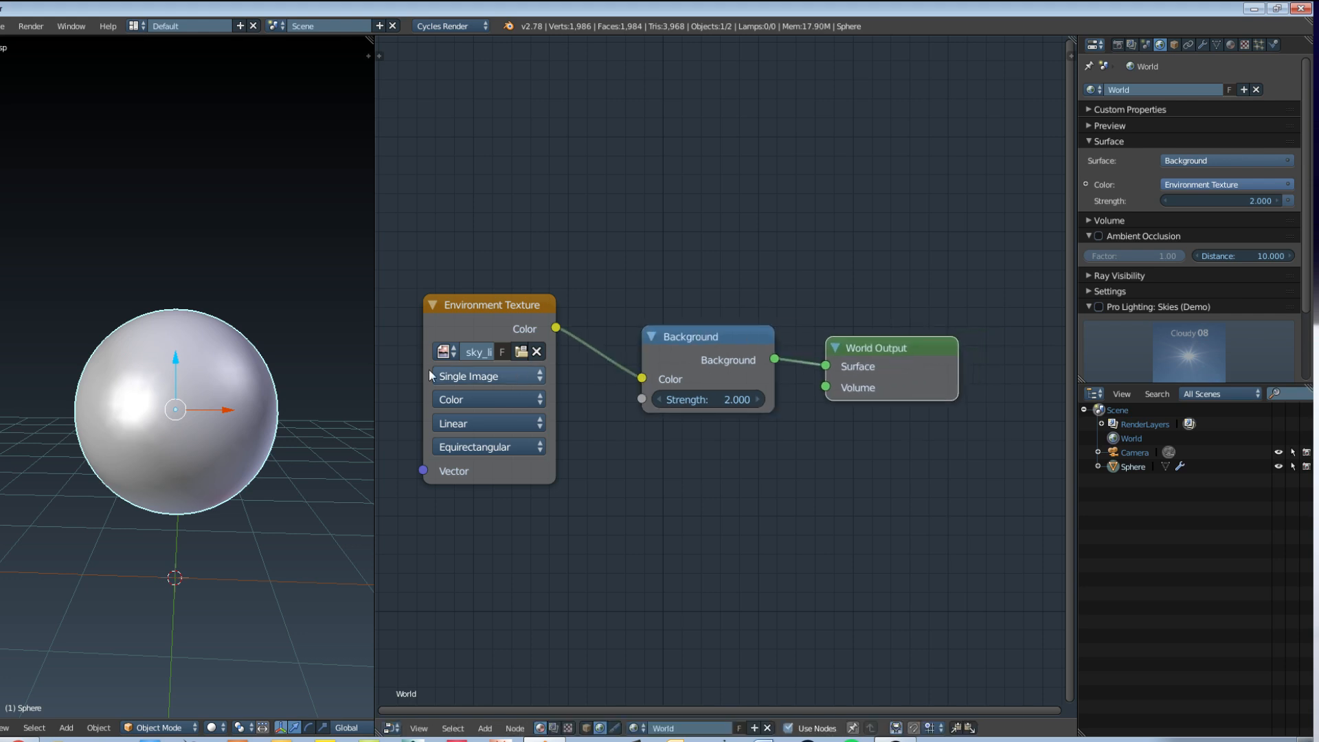
pyautogui.moveTo(496, 306); pyautogui.dragTo(543, 314)
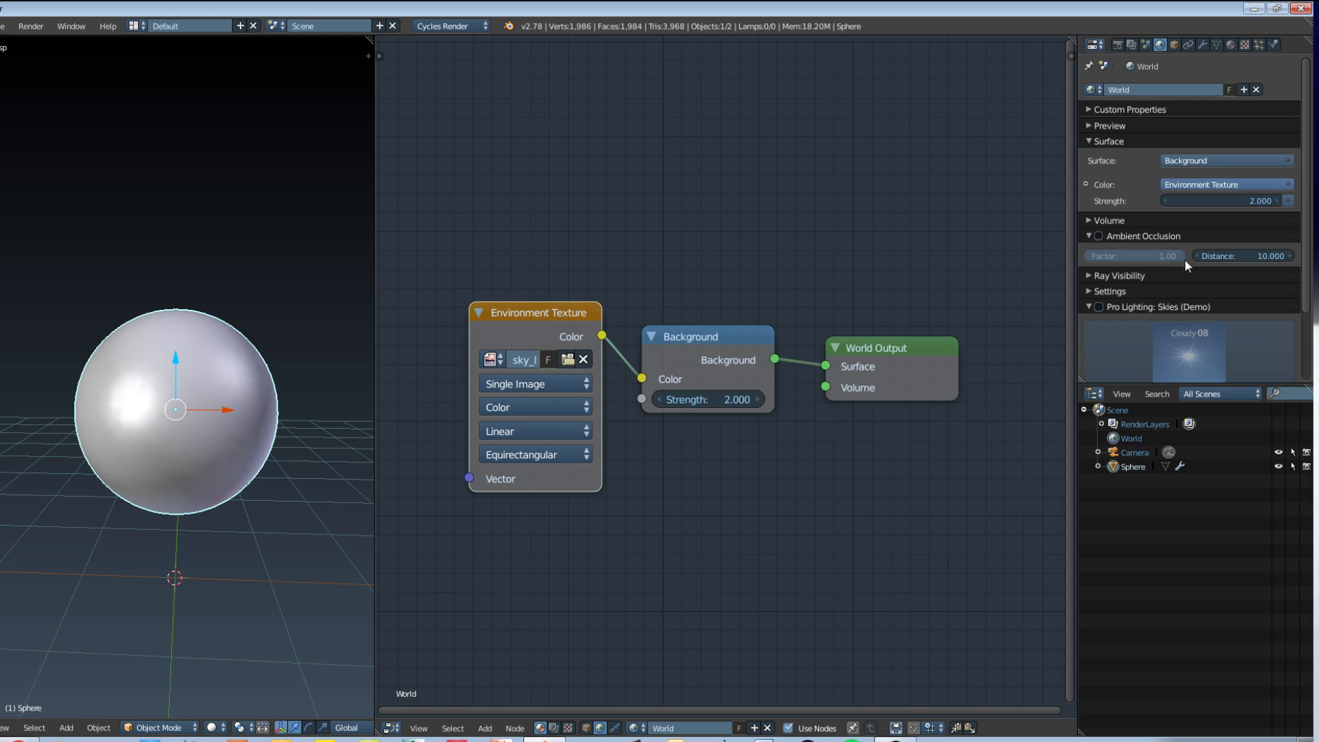
# Step: Collapse the Pro Lighting: Skies (Demo) section and check the Multiple Importance option in the world's settings
pyautogui.scroll(-3, 1193, 317)
pyautogui.click(1131, 219)
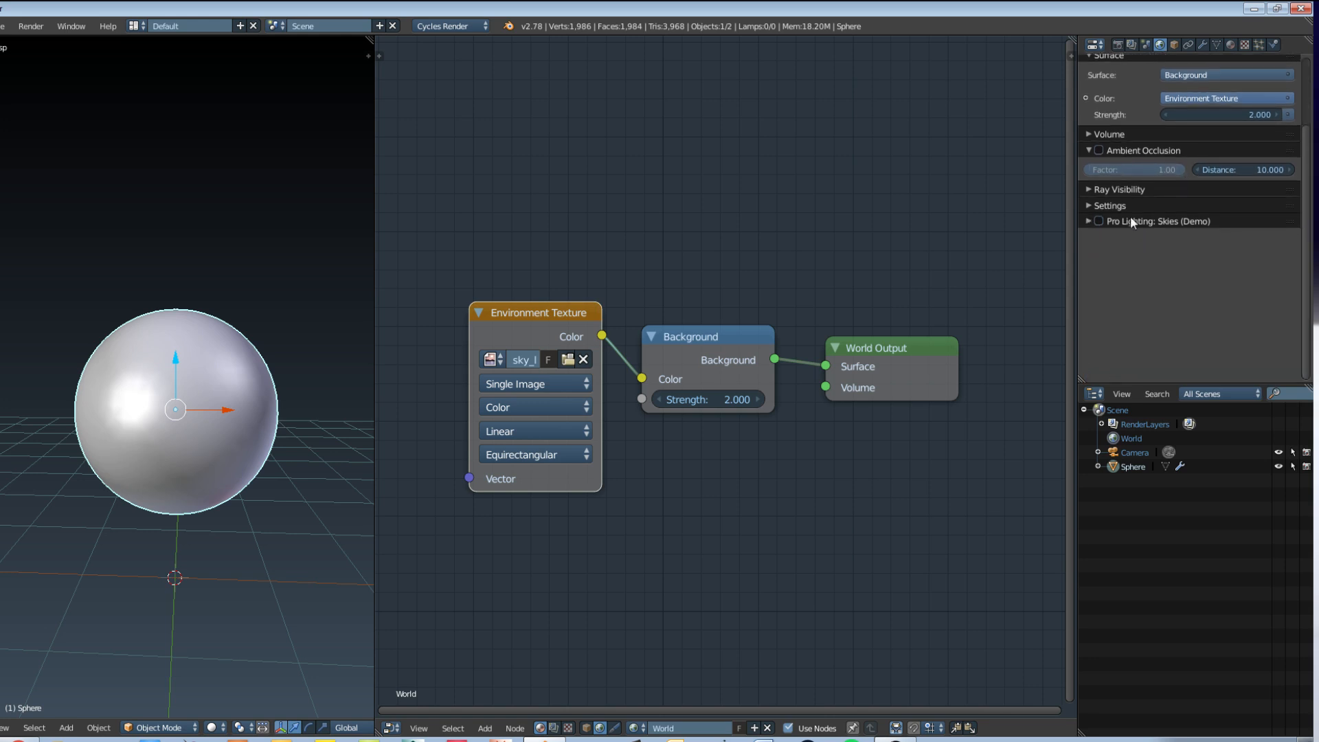
pyautogui.click(1111, 204)
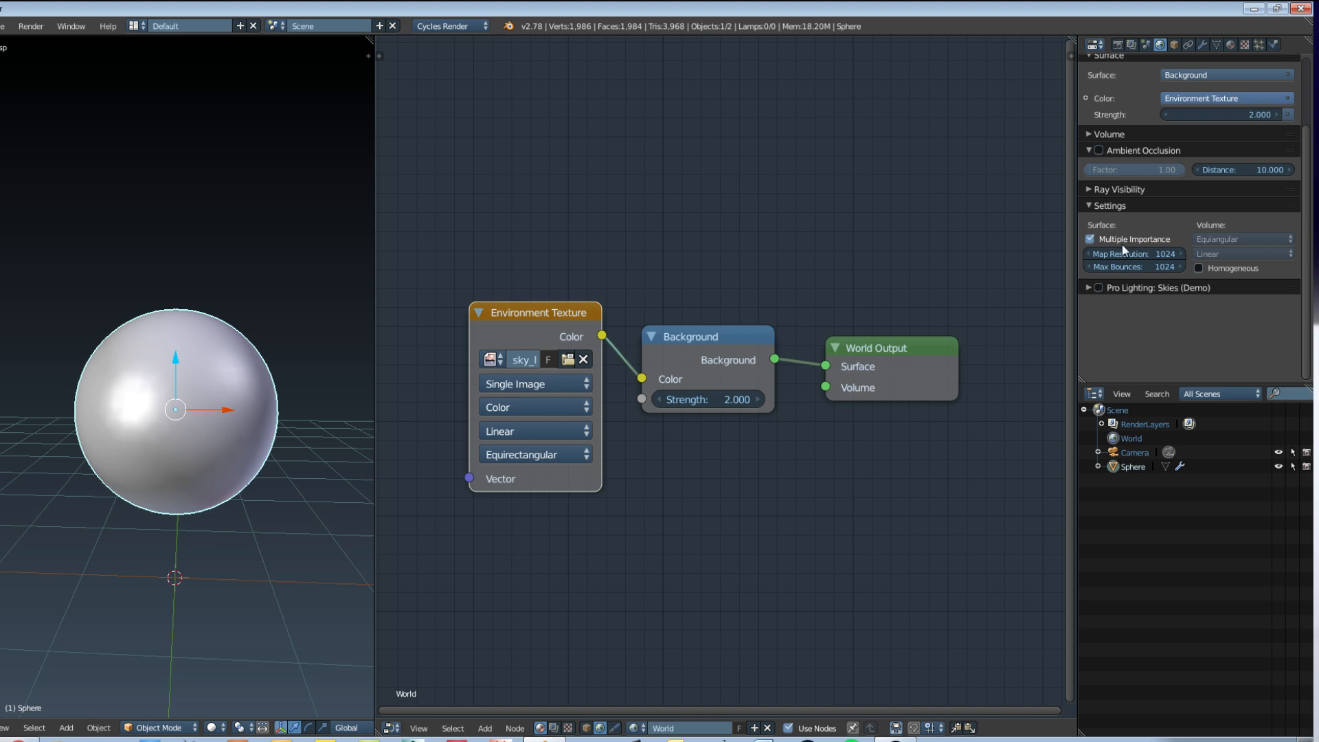
pyautogui.click(1098, 209)
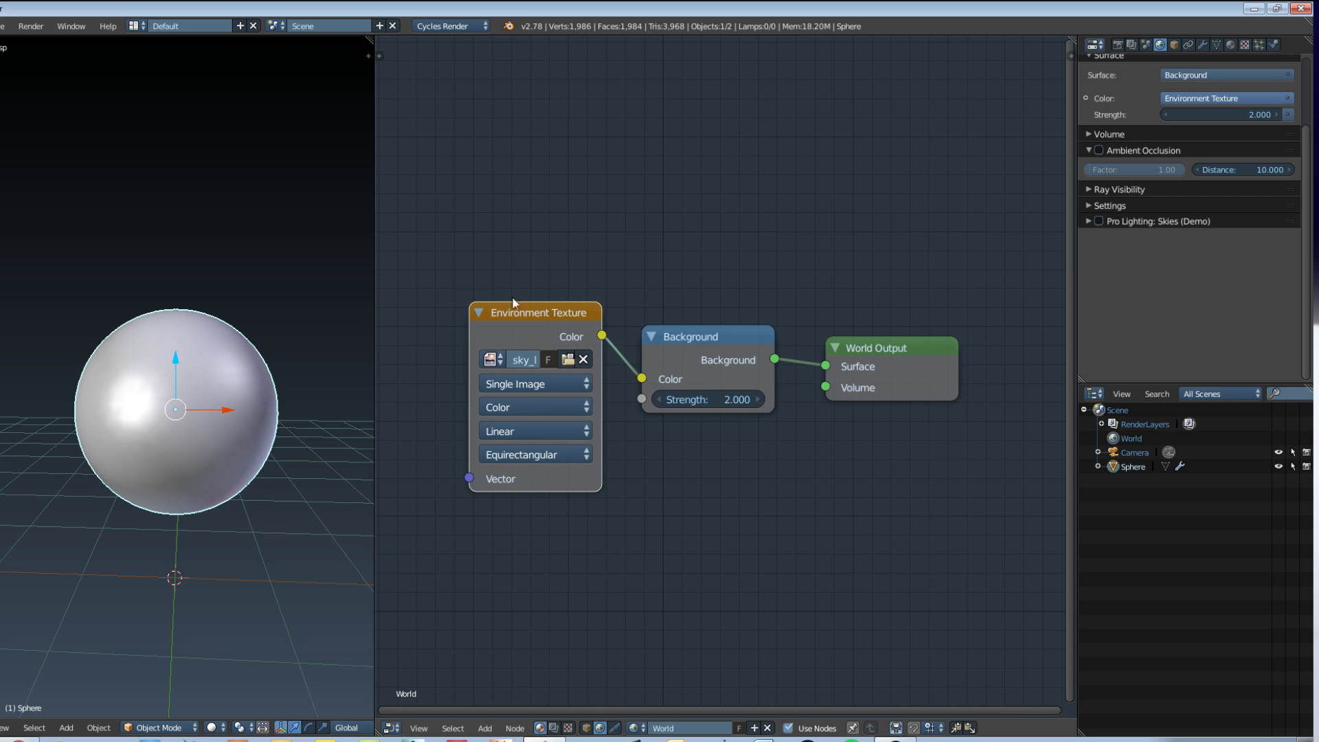
# Step: Switch the node editor from the world's shader nodes to the sphere's material nodes
pyautogui.click(586, 728)
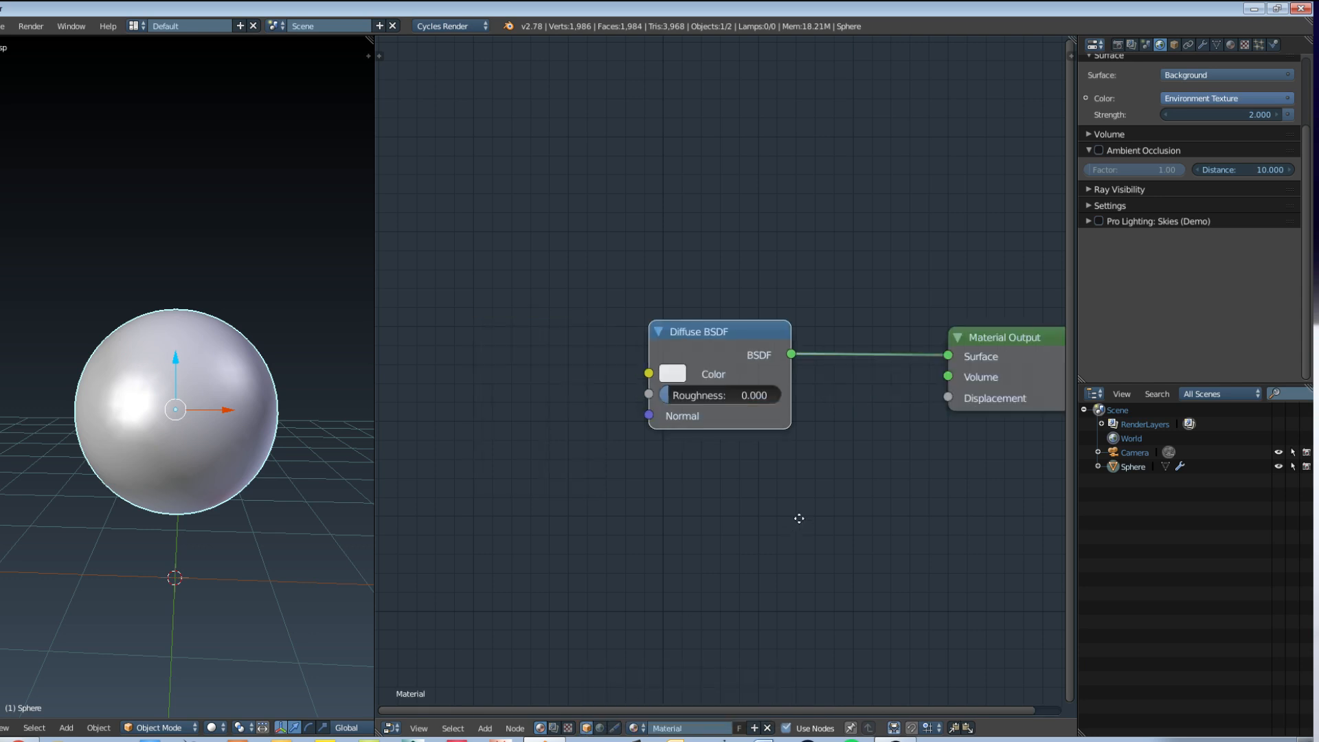
pyautogui.moveTo(795, 516); pyautogui.dragTo(705, 509, button='middle')
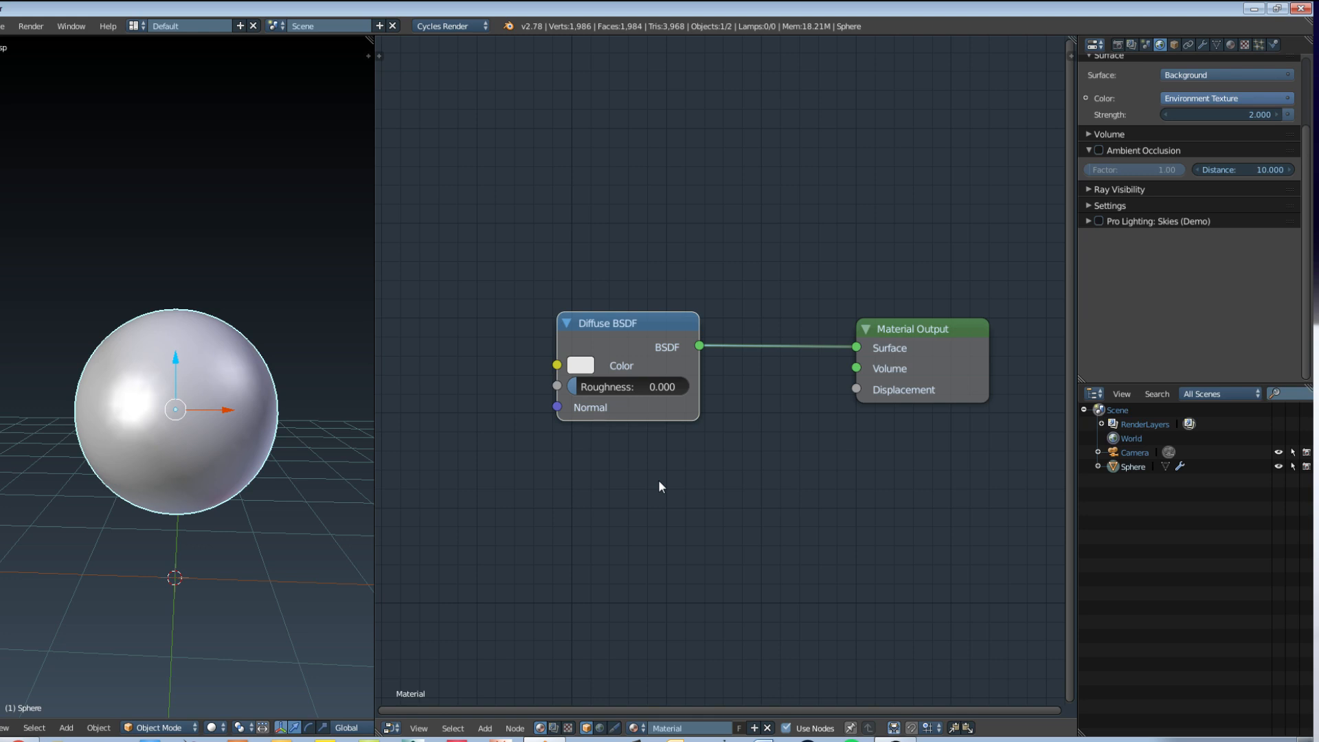
# Step: Switch to the web browser, view the CynicatPro Fresnel and Blender Guru PBR video pages on YouTube, and close them
pyautogui.click(21, 739)
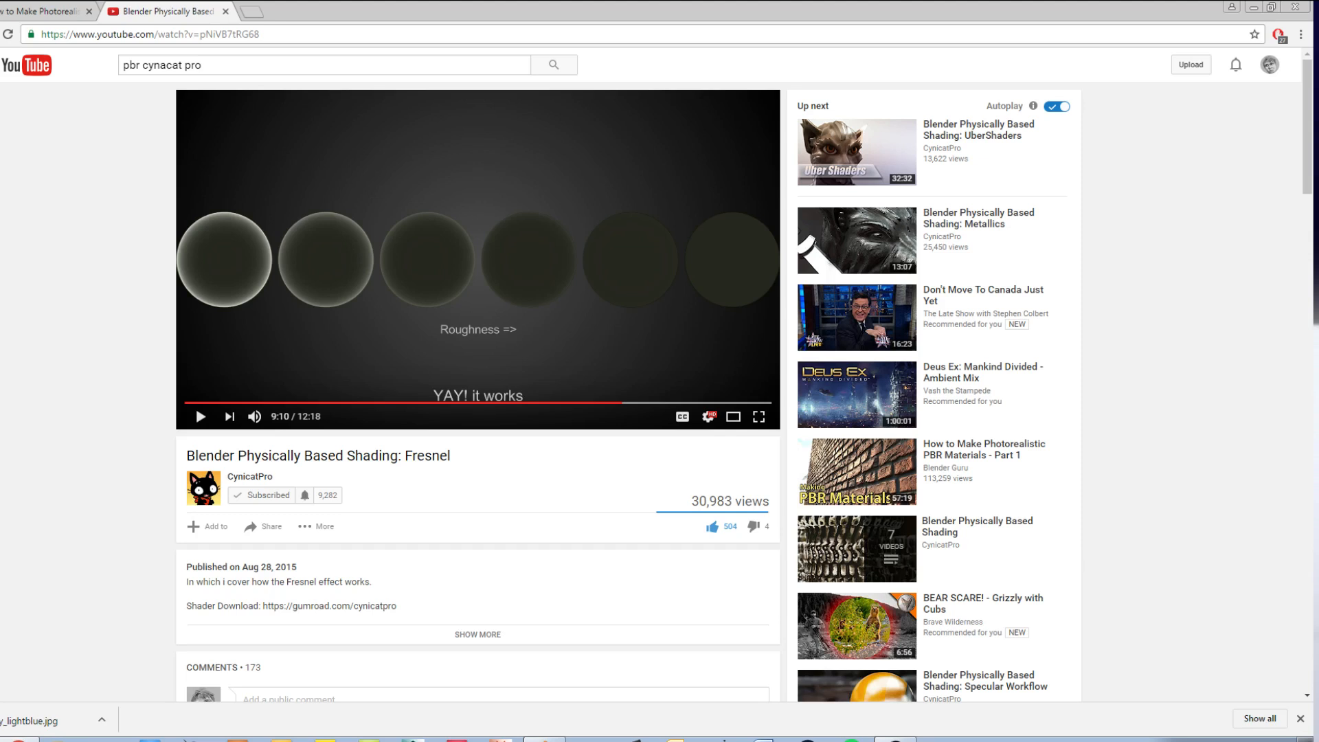
pyautogui.click(52, 11)
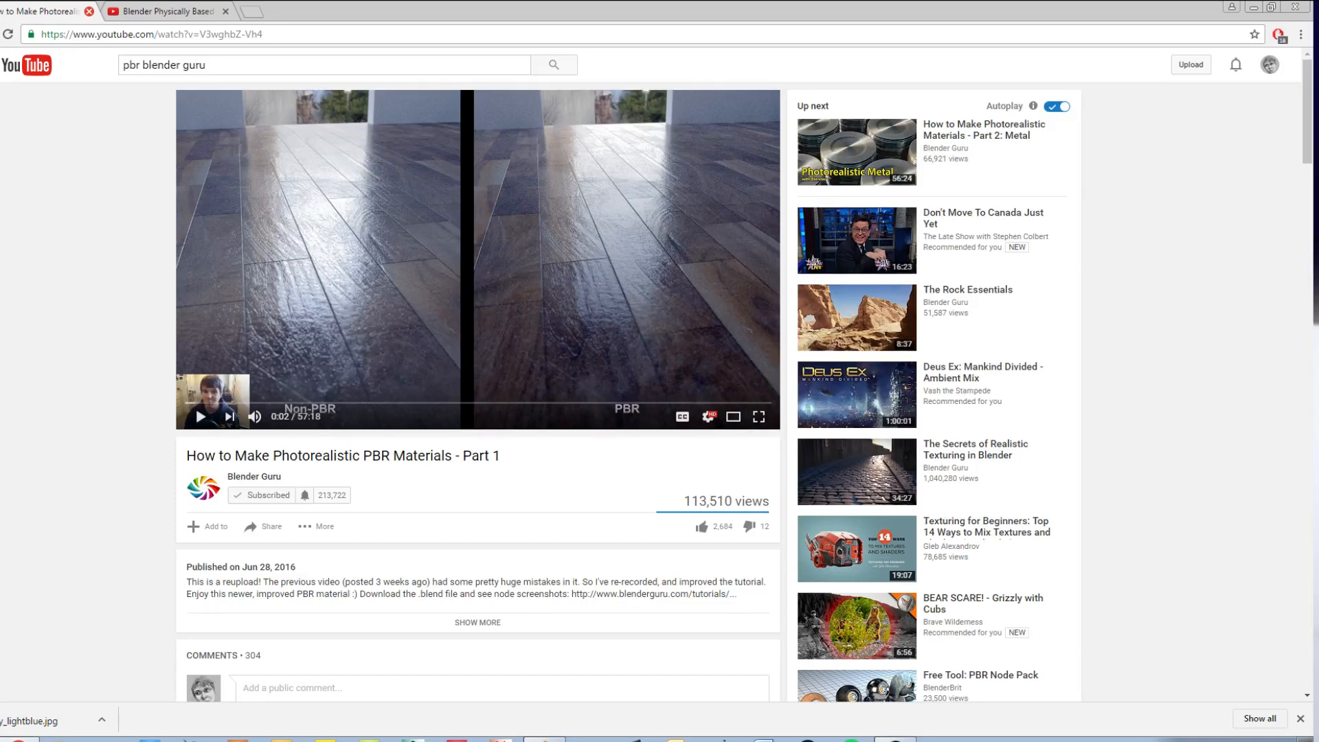
pyautogui.click(89, 11)
pyautogui.click(88, 11)
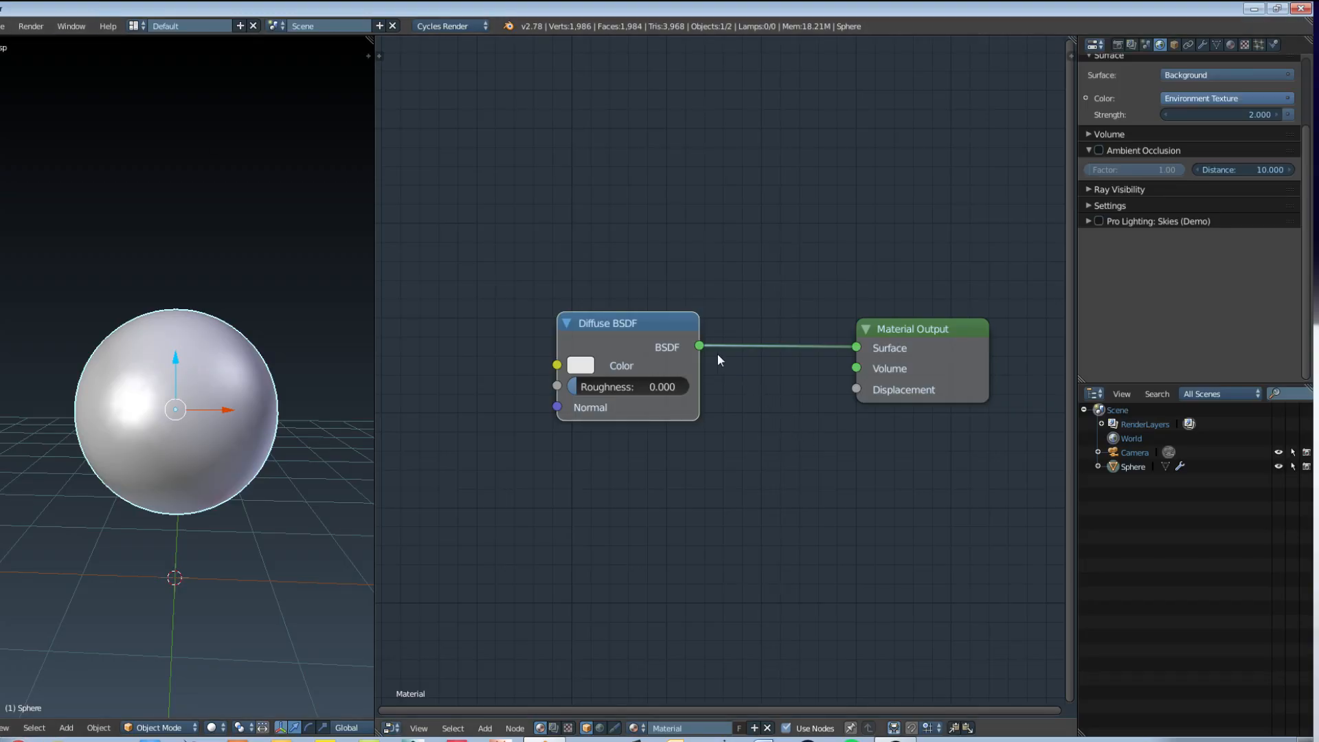
# Step: Move the Diffuse BSDF and Material Output nodes farther apart to make room between them
pyautogui.moveTo(624, 316); pyautogui.dragTo(510, 312)
pyautogui.moveTo(933, 369); pyautogui.dragTo(972, 365)
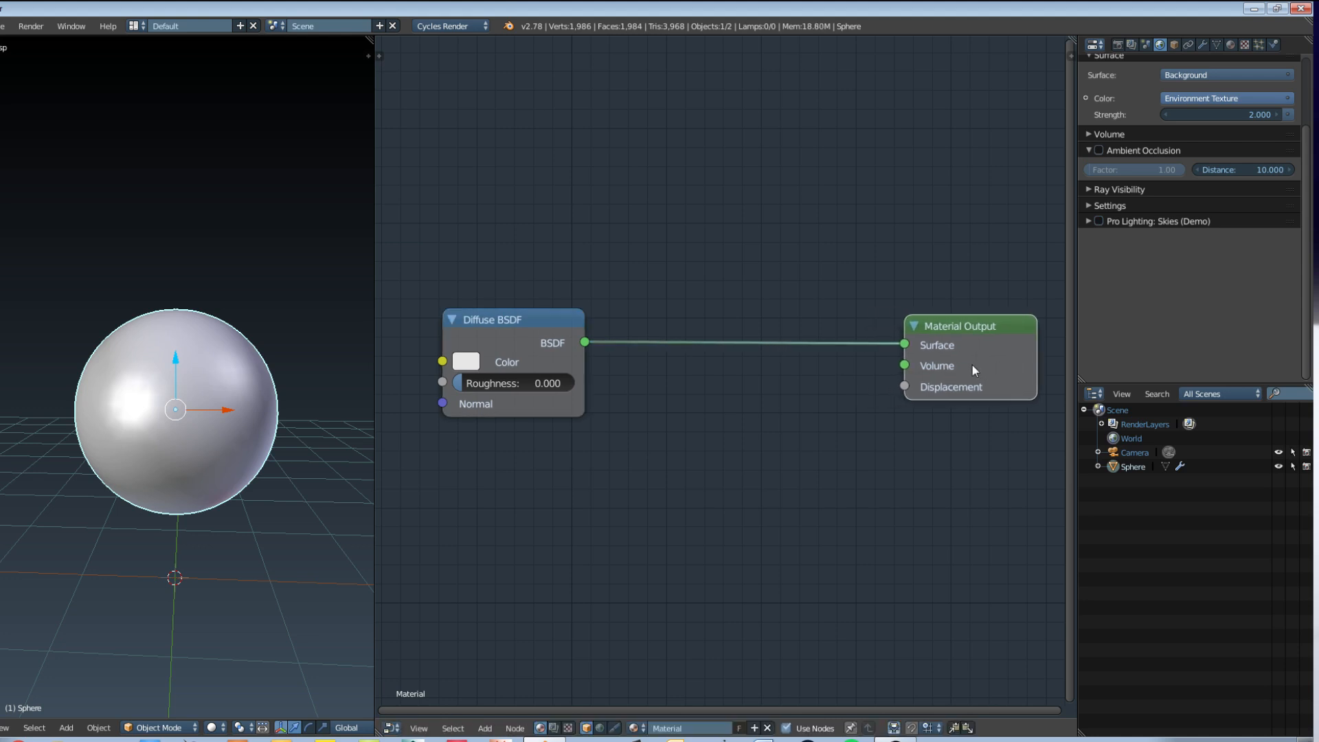
pyautogui.moveTo(486, 328); pyautogui.dragTo(436, 319)
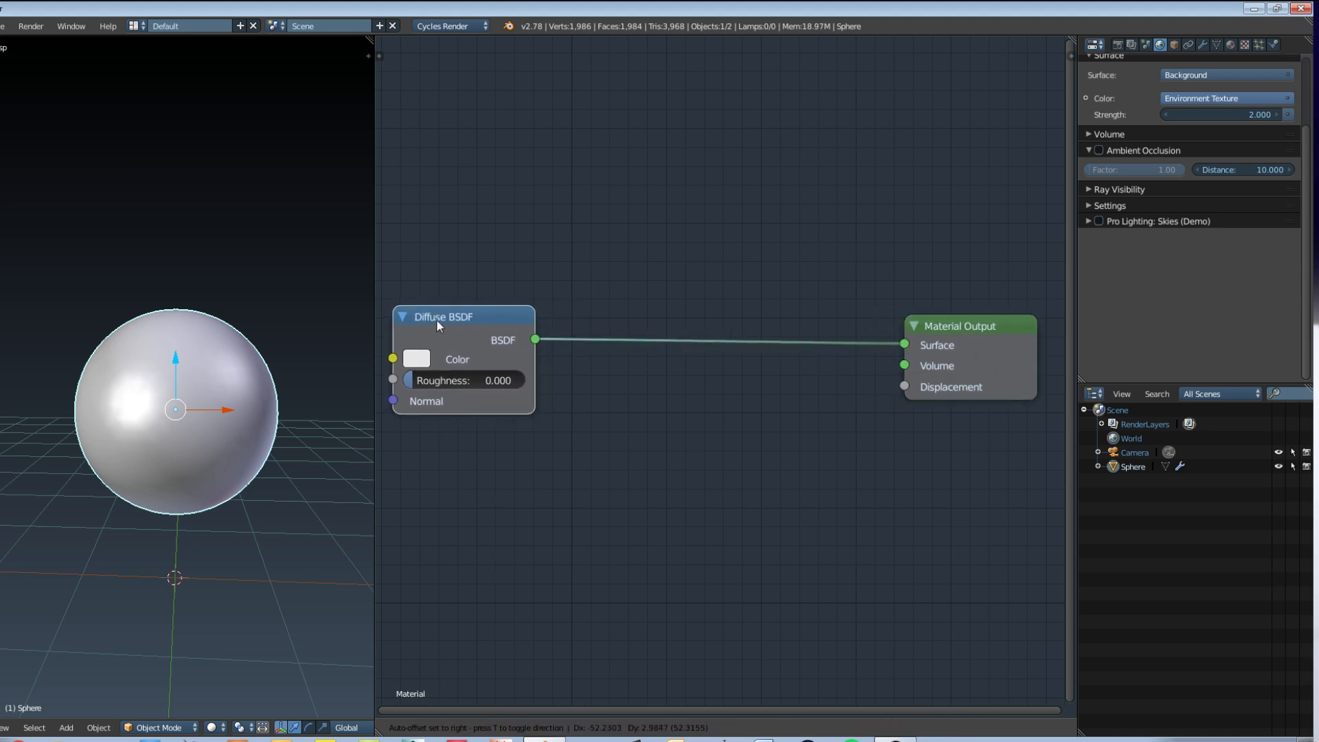
# Step: Add a Glossy BSDF node directly below the Diffuse BSDF node
pyautogui.hotkey('shift', 'a')
pyautogui.moveTo(666, 431)
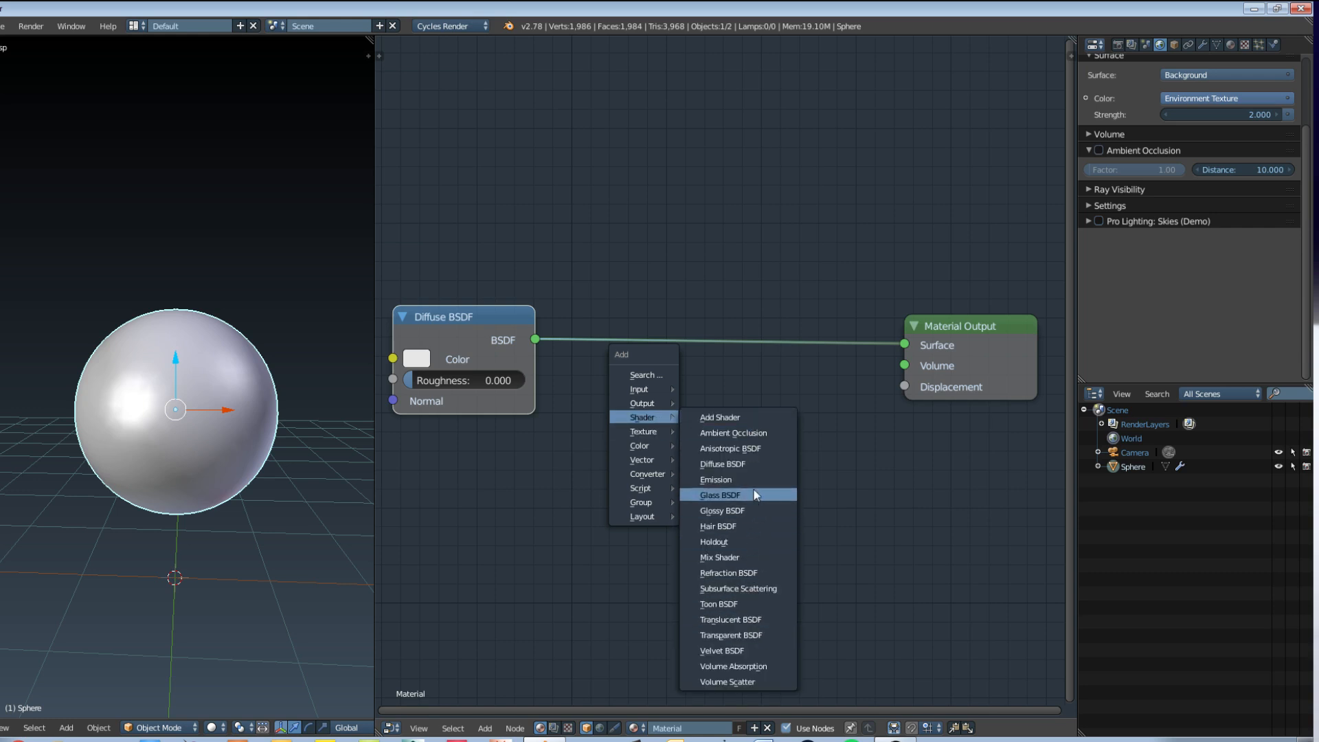
pyautogui.click(750, 510)
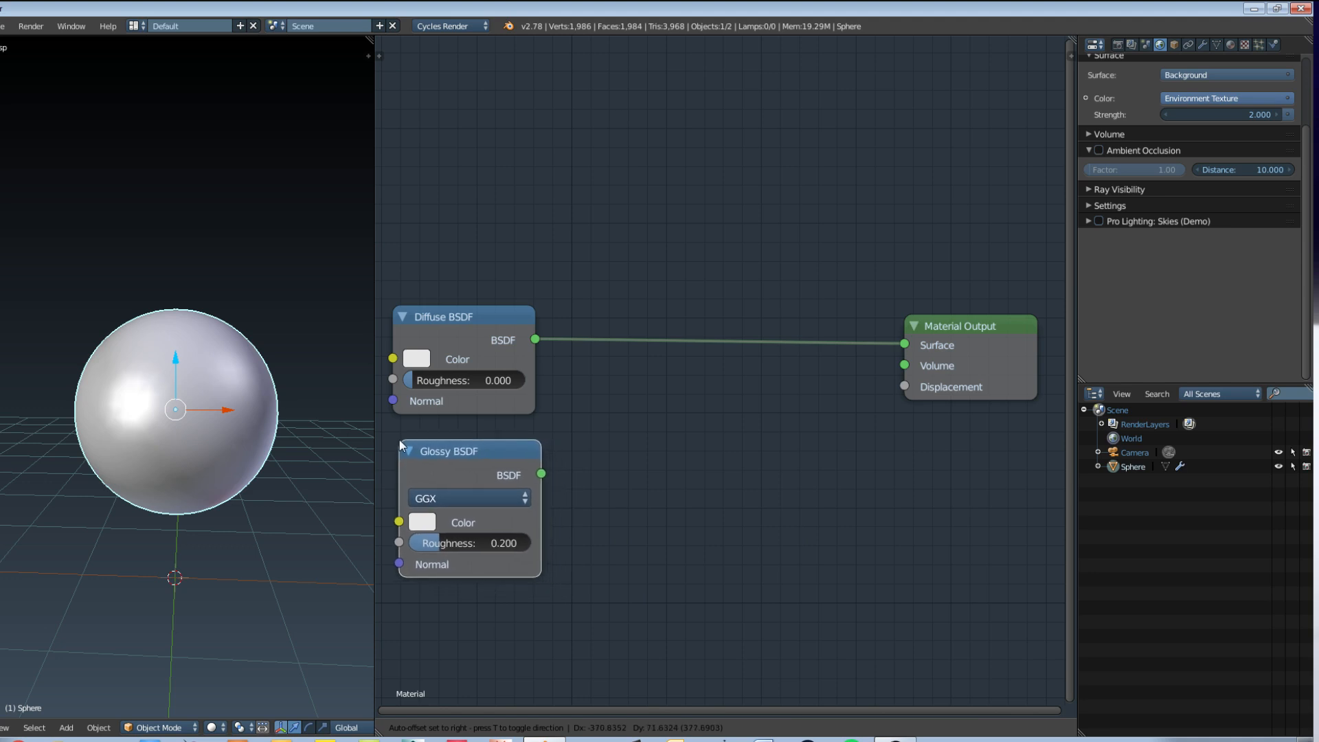
pyautogui.click(399, 440)
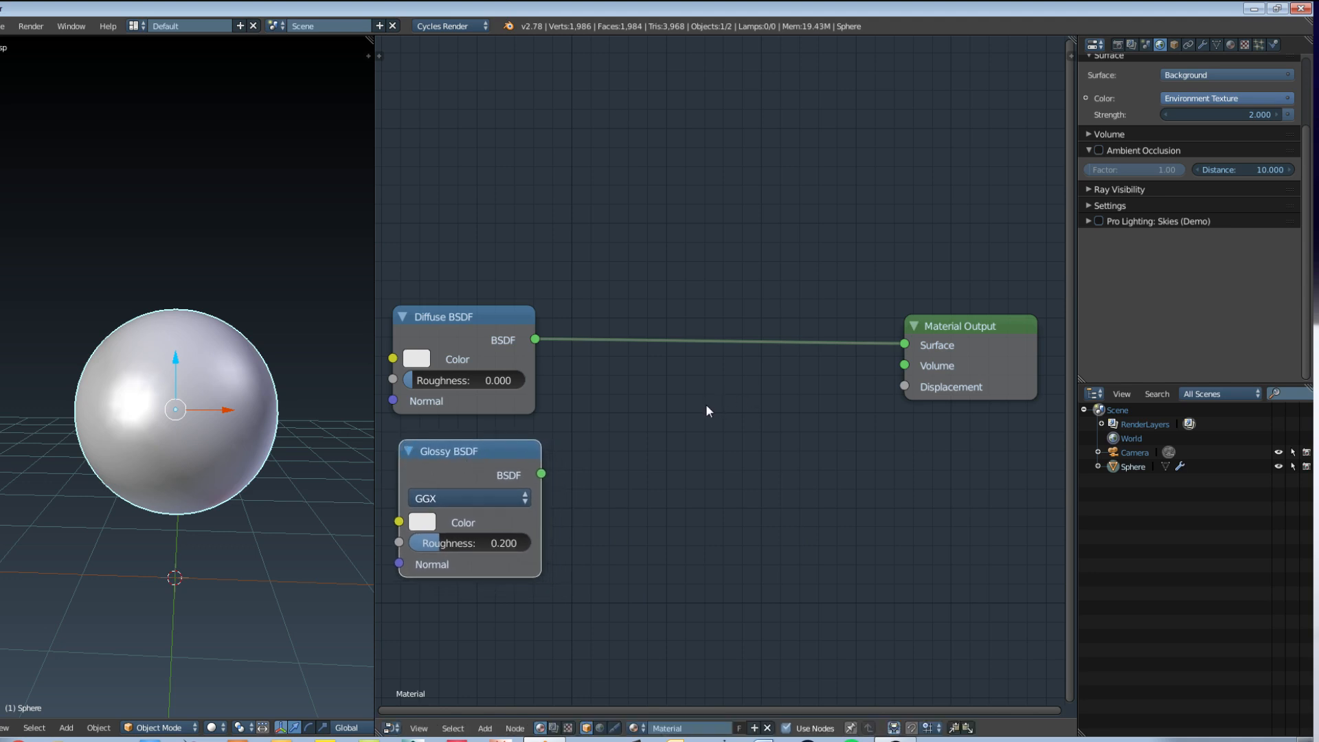
# Step: Insert a Mix Shader between the Diffuse BSDF and Material Output, and connect the Glossy BSDF to its second Shader input
pyautogui.hotkey('shift', 'a')
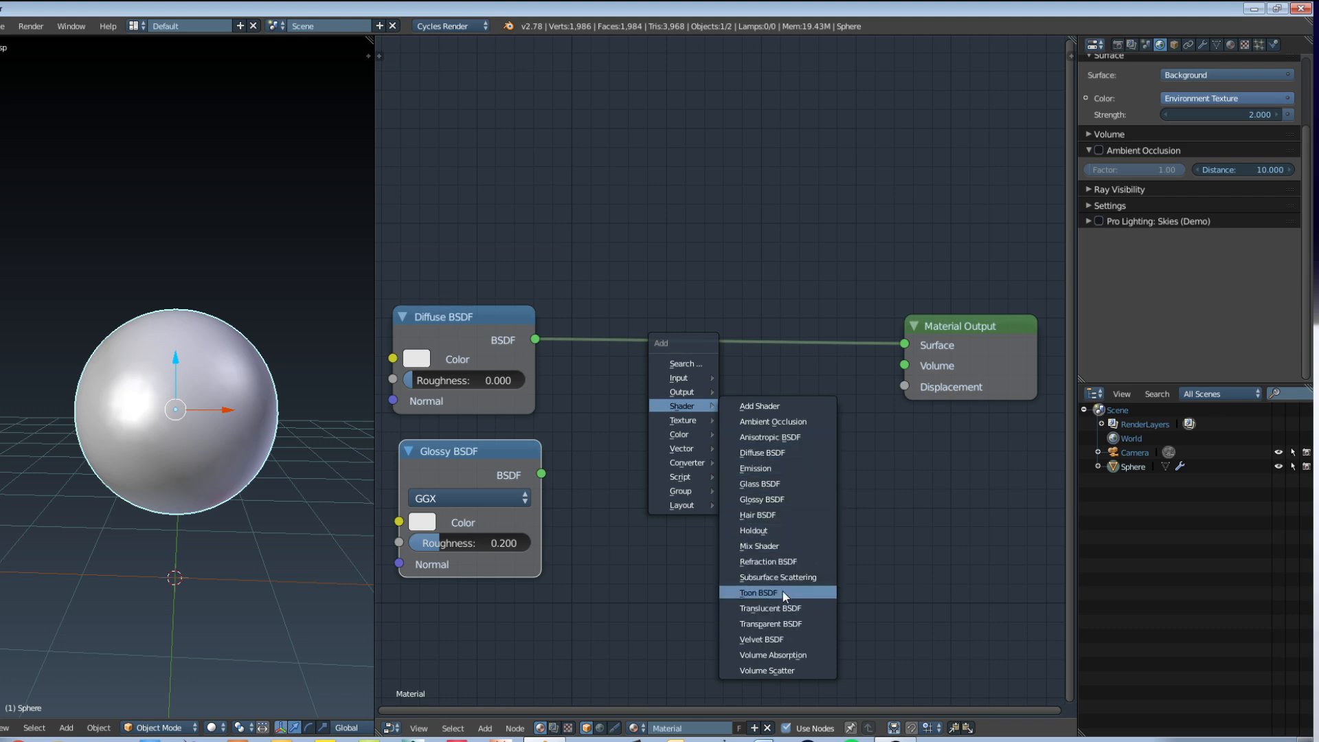
pyautogui.click(783, 547)
pyautogui.click(683, 333)
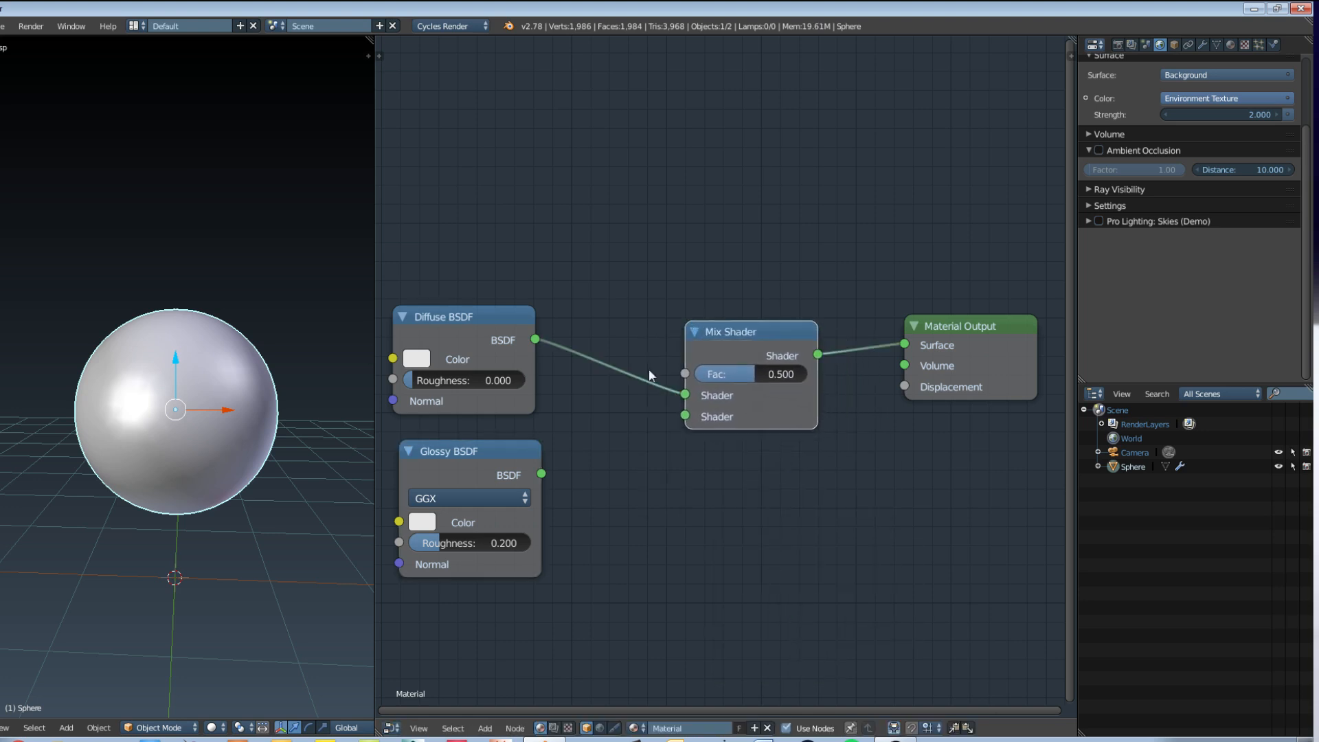
pyautogui.moveTo(541, 474); pyautogui.dragTo(685, 415)
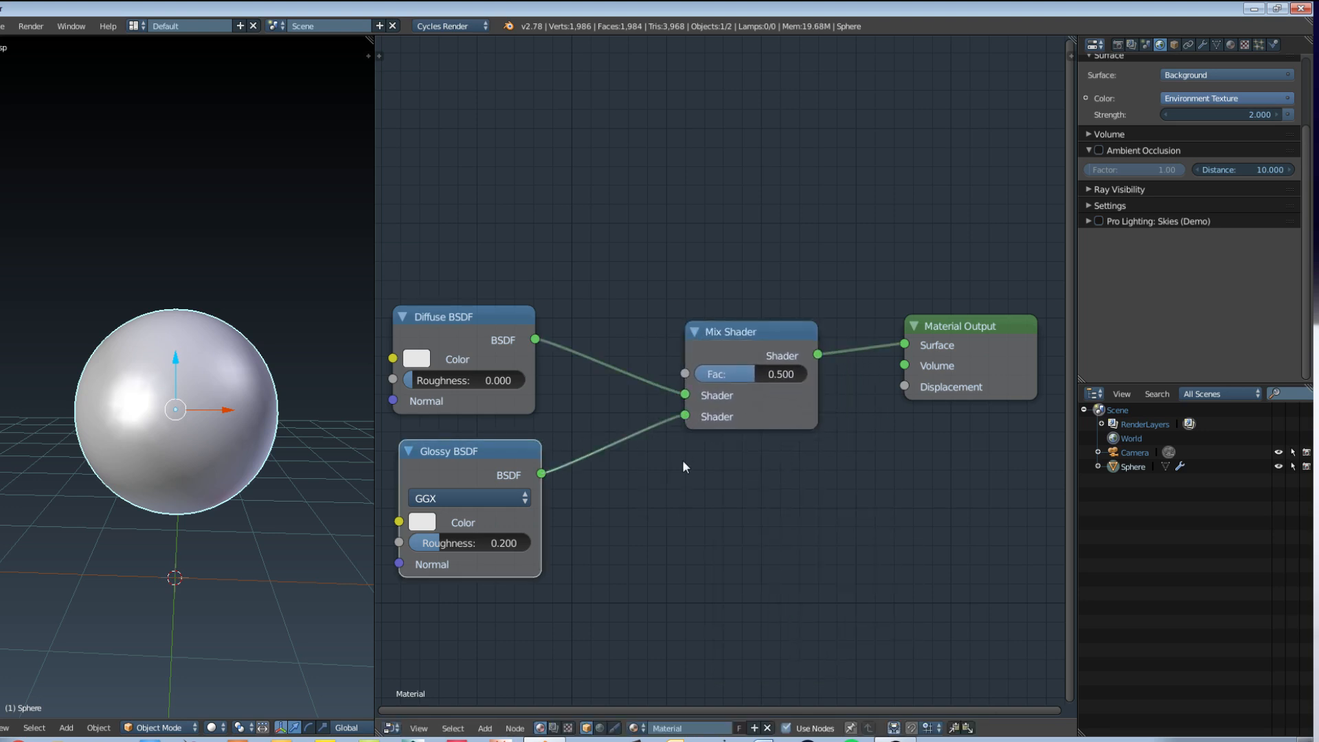
# Step: Widen the node editor by narrowing the 3D view beside it
pyautogui.moveTo(680, 495); pyautogui.dragTo(700, 500, button='middle')
pyautogui.scroll(-1, 712, 477)
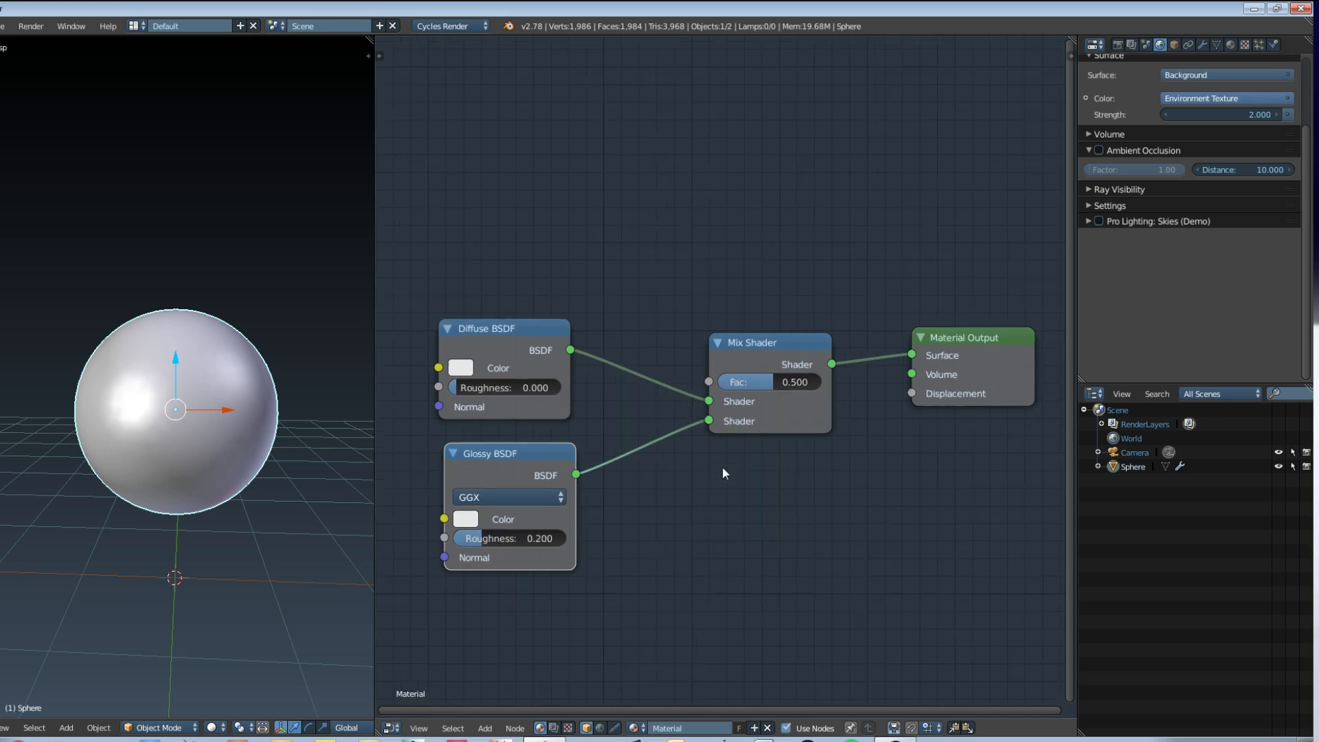
pyautogui.moveTo(374, 433); pyautogui.dragTo(324, 431)
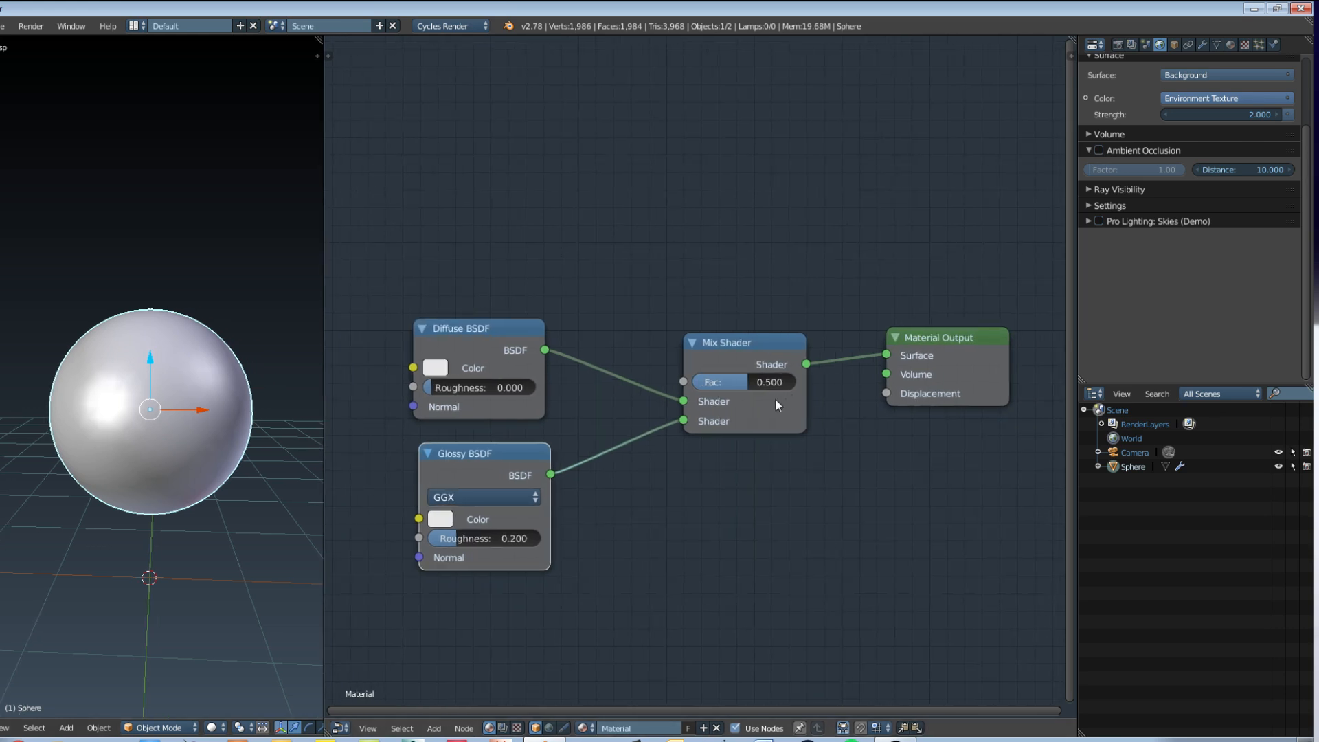
# Step: Show the node editor's tool shelf and look through its Shader, Texture, Color and Vector node categories
pyautogui.hotkey('shift', 'a')
pyautogui.click(464, 728)
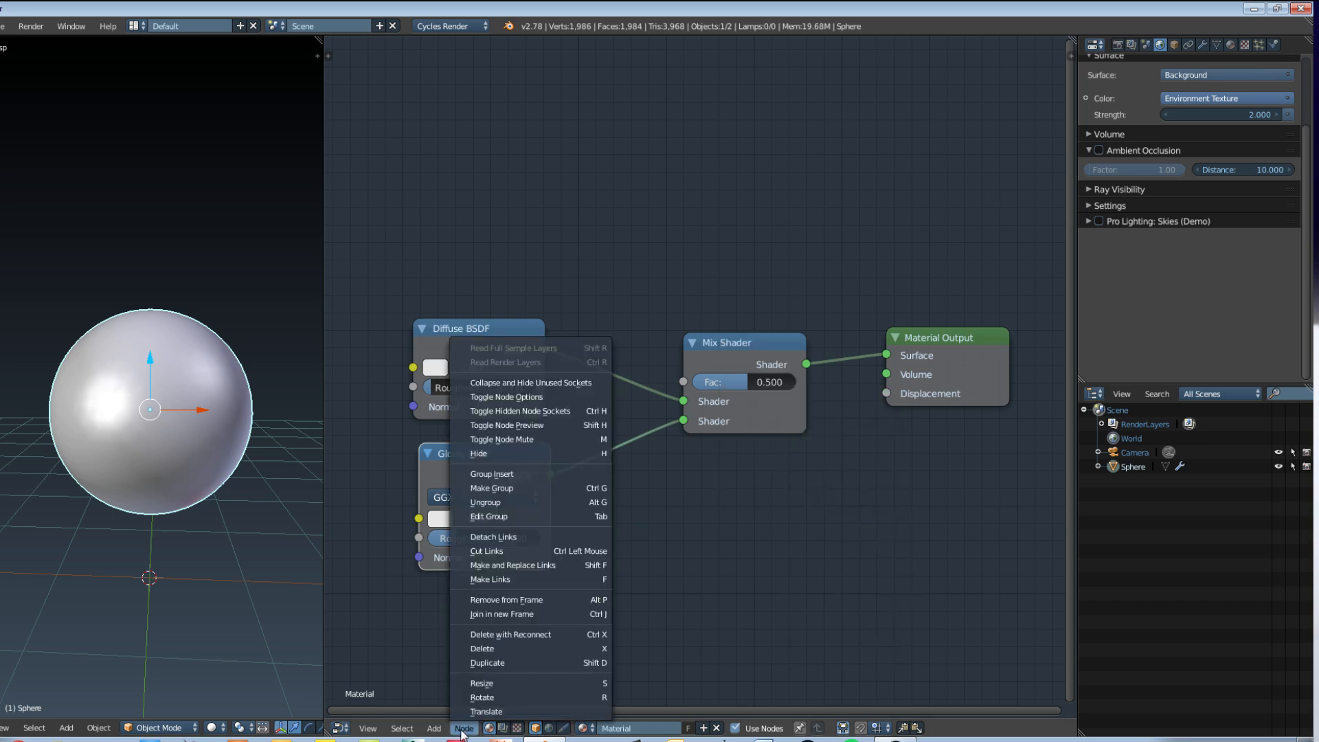
pyautogui.moveTo(436, 729)
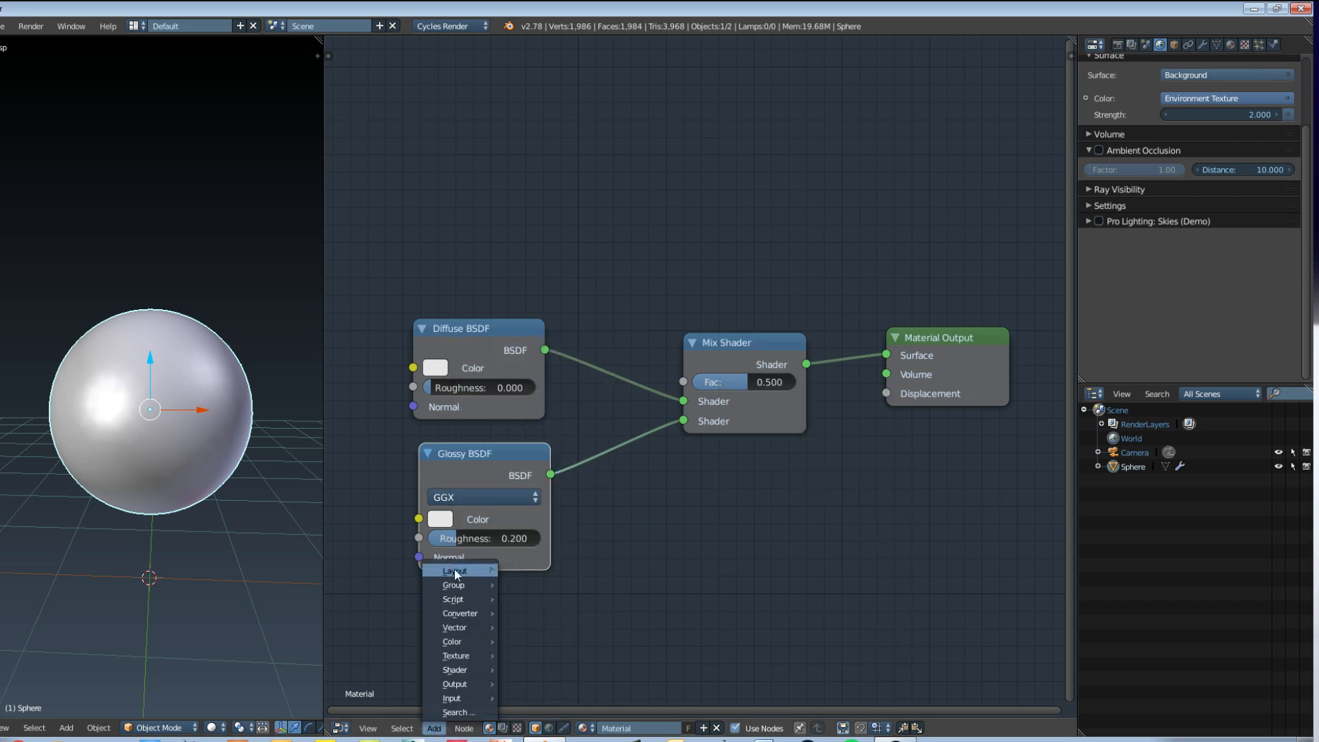
pyautogui.press('t')
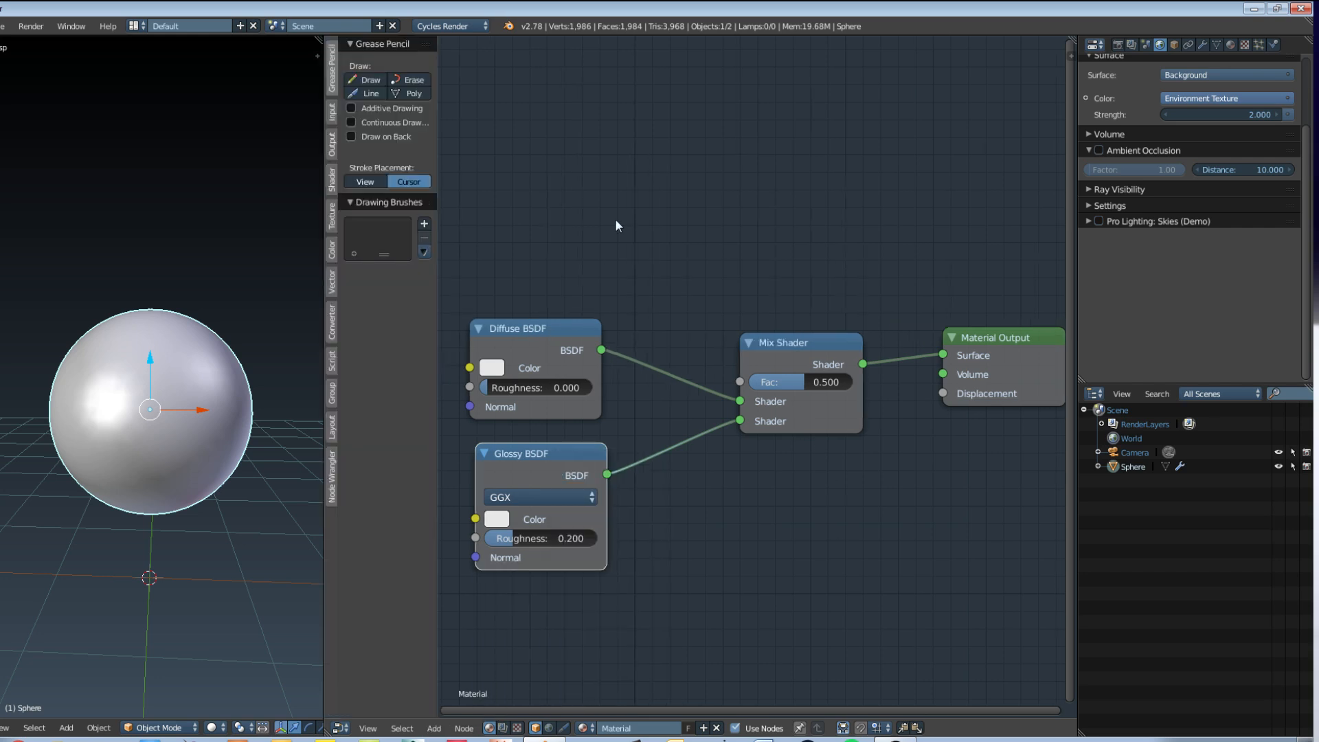
pyautogui.click(334, 113)
pyautogui.click(332, 180)
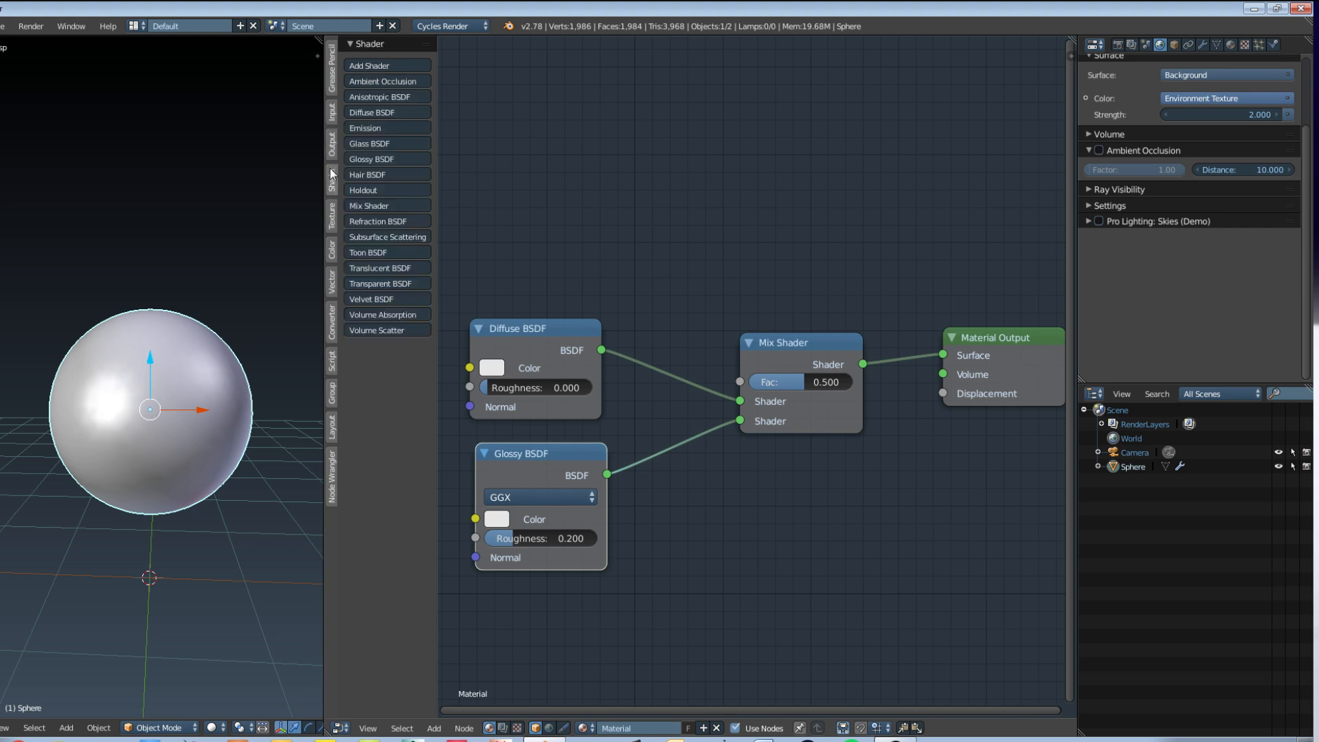
pyautogui.click(332, 216)
pyautogui.click(328, 251)
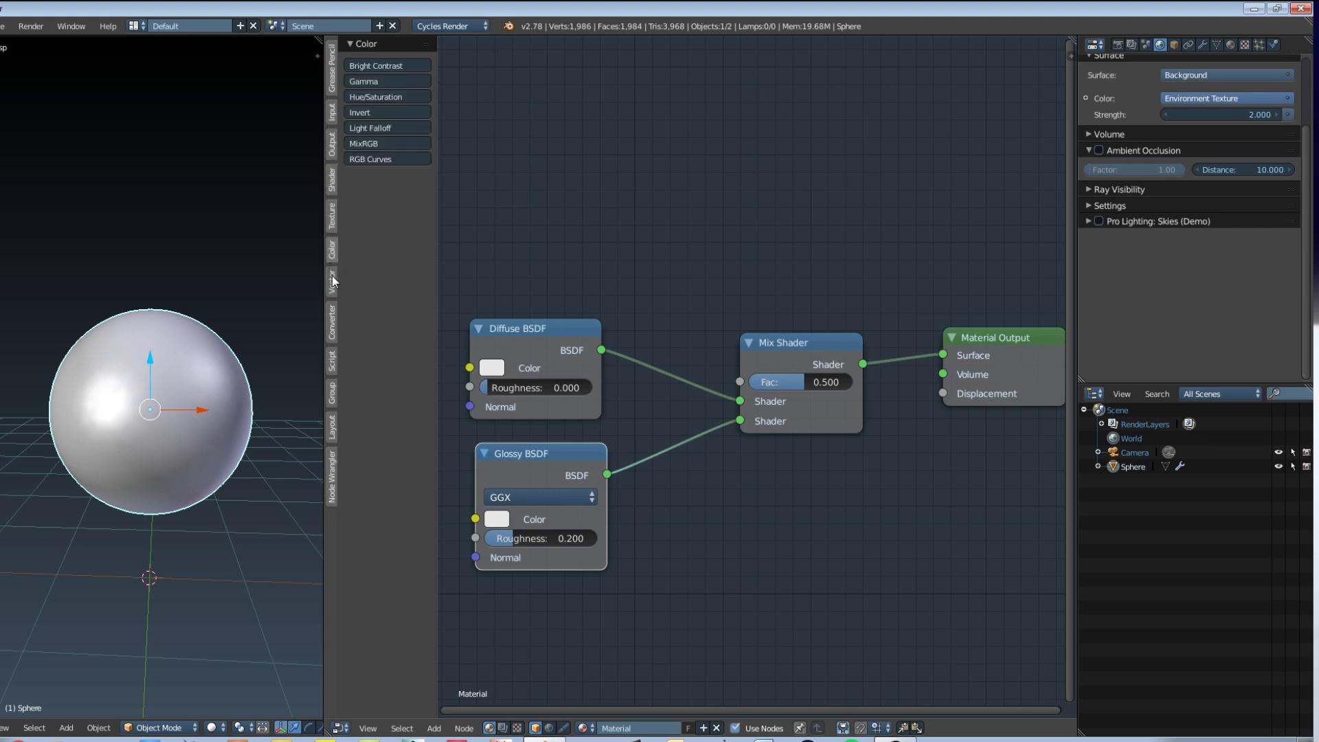
pyautogui.click(332, 277)
# Step: Add a Fresnel node from the Input category above the Diffuse BSDF node, and hide the tool shelf
pyautogui.click(335, 117)
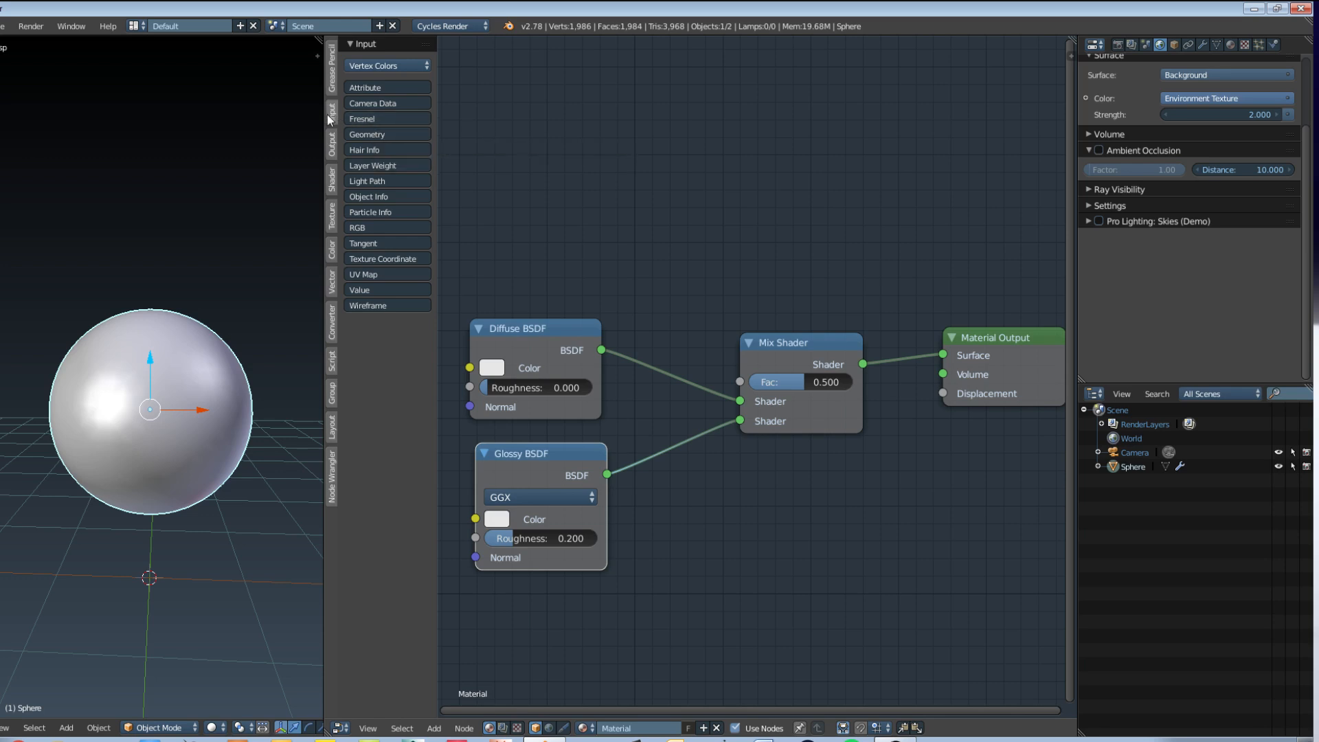
pyautogui.click(353, 118)
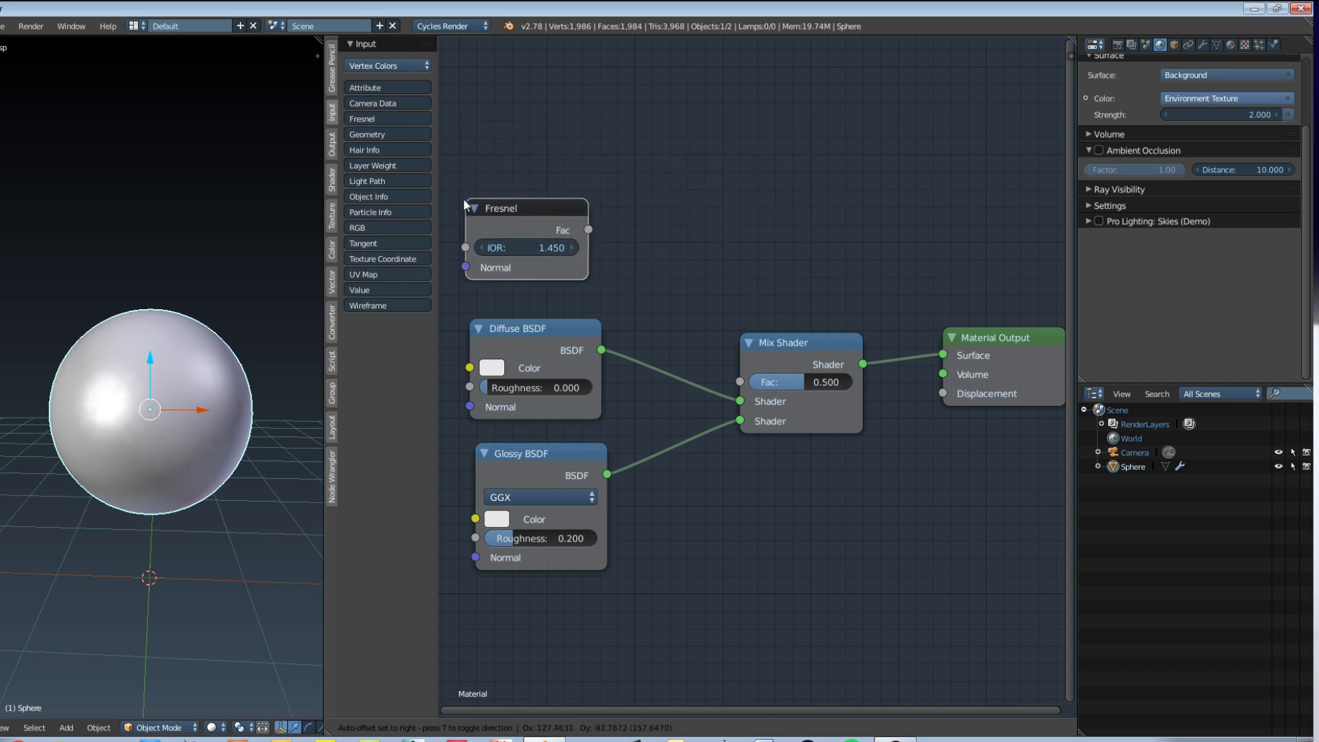
pyautogui.click(474, 203)
pyautogui.moveTo(619, 293); pyautogui.dragTo(786, 275, button='middle')
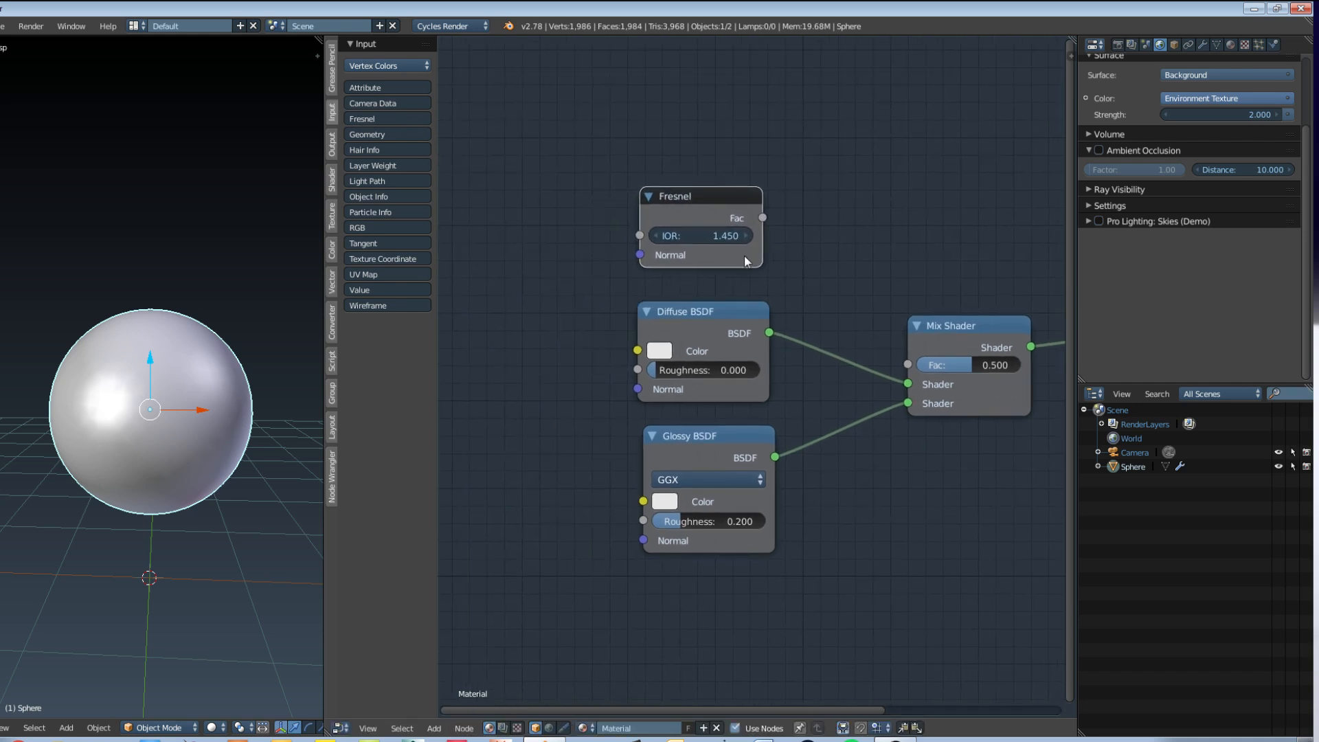
pyautogui.press('t')
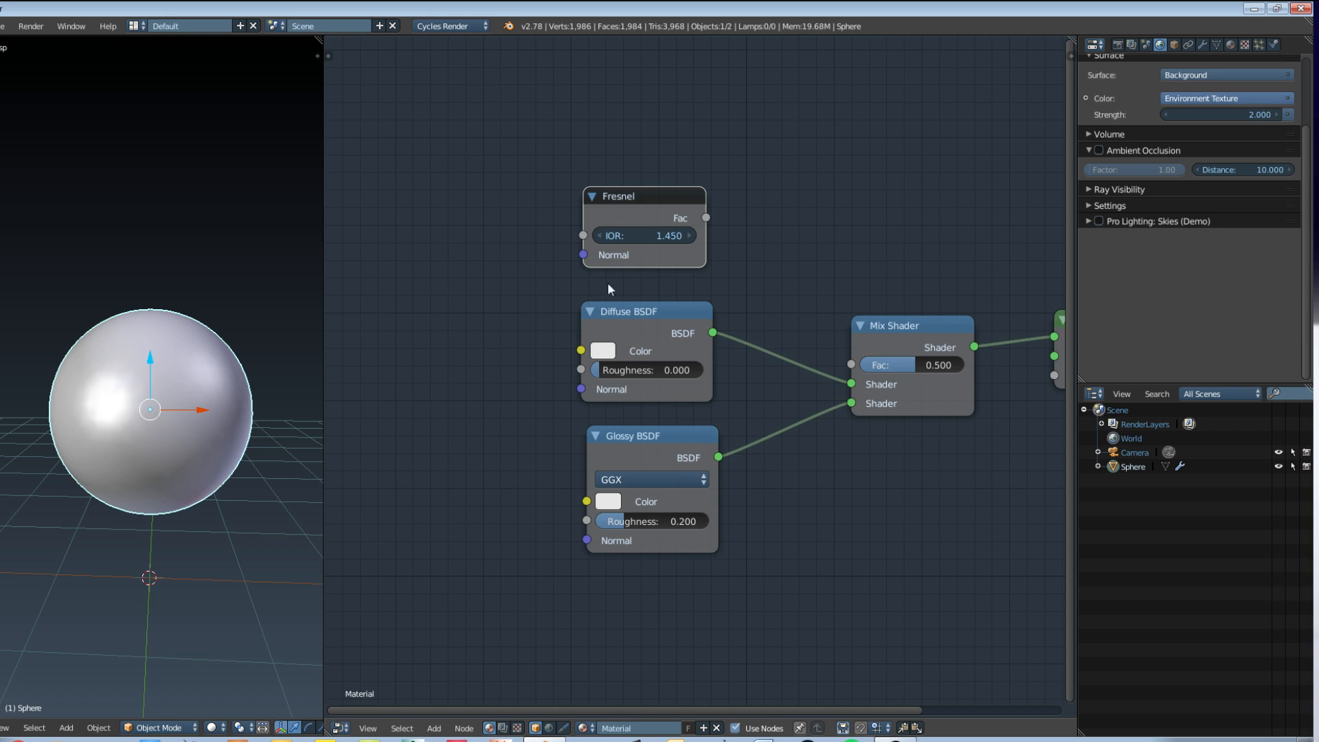
# Step: Move the Glossy BSDF node lower and the Diffuse BSDF node farther from the Mix Shader, and maximize the node editor
pyautogui.click(657, 327)
pyautogui.keyDown('shift'); pyautogui.click(673, 434); pyautogui.keyUp('shift')
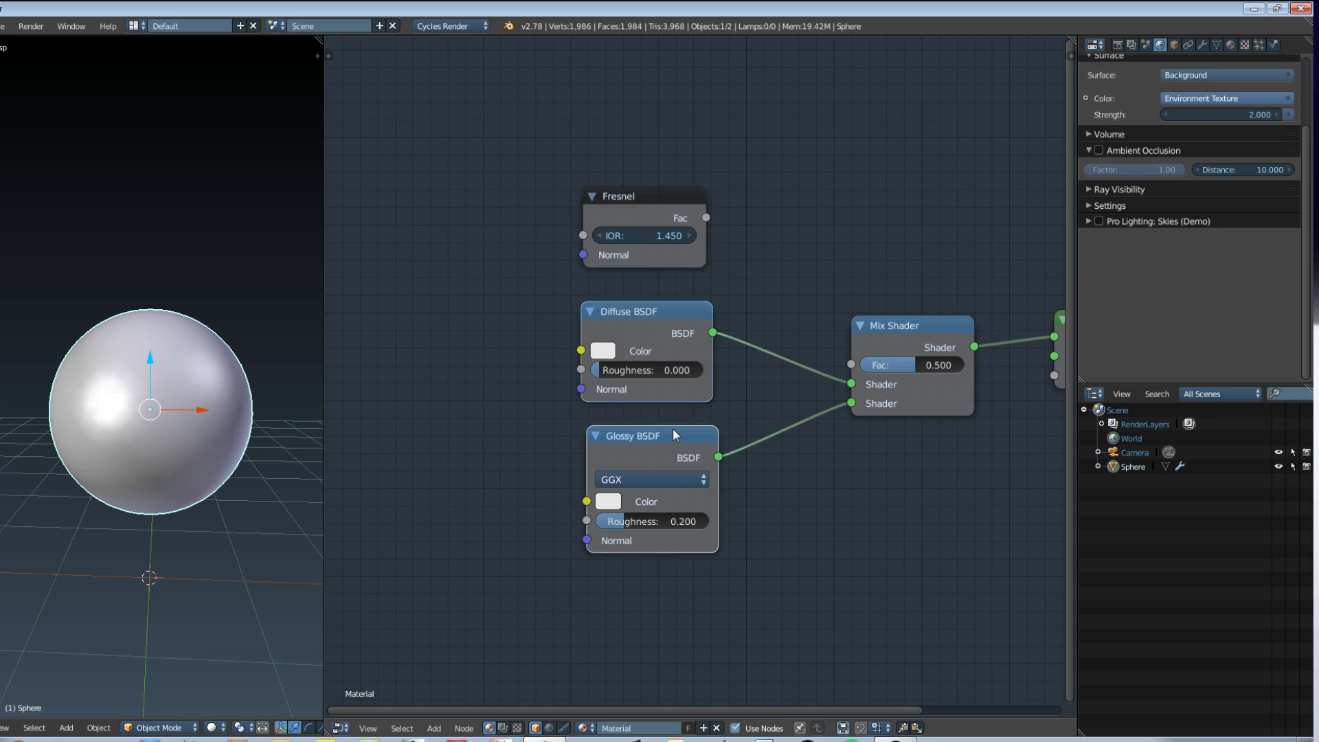
pyautogui.moveTo(673, 429); pyautogui.dragTo(641, 513)
pyautogui.click(395, 324)
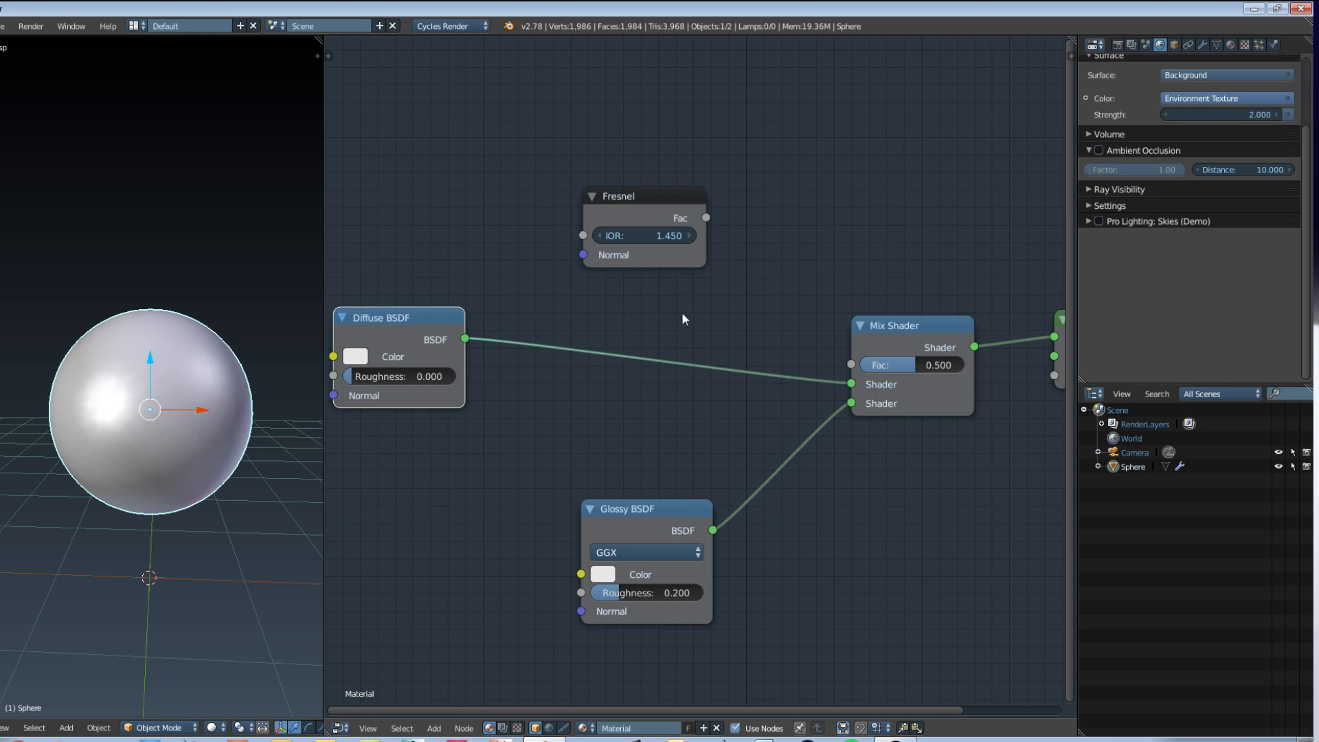
pyautogui.hotkey('ctrl', 'Up')
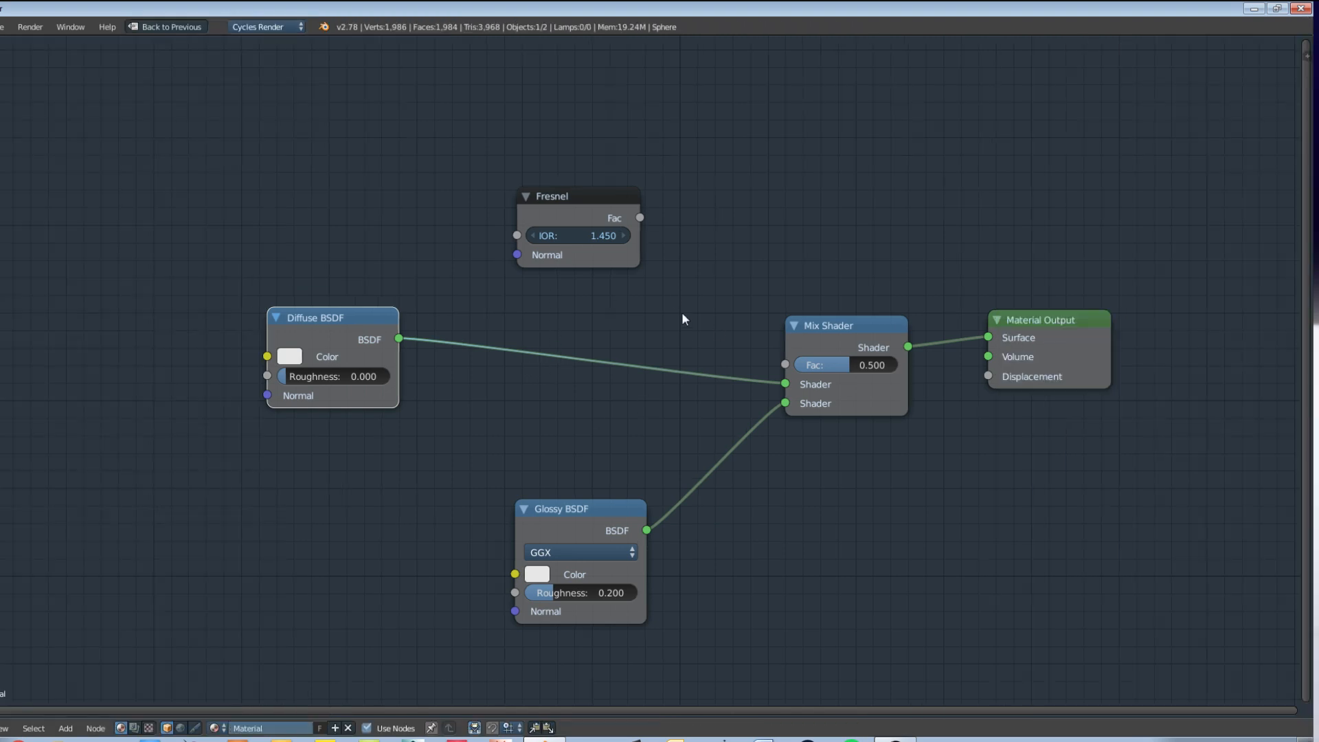
pyautogui.moveTo(681, 315); pyautogui.dragTo(642, 314, button='middle')
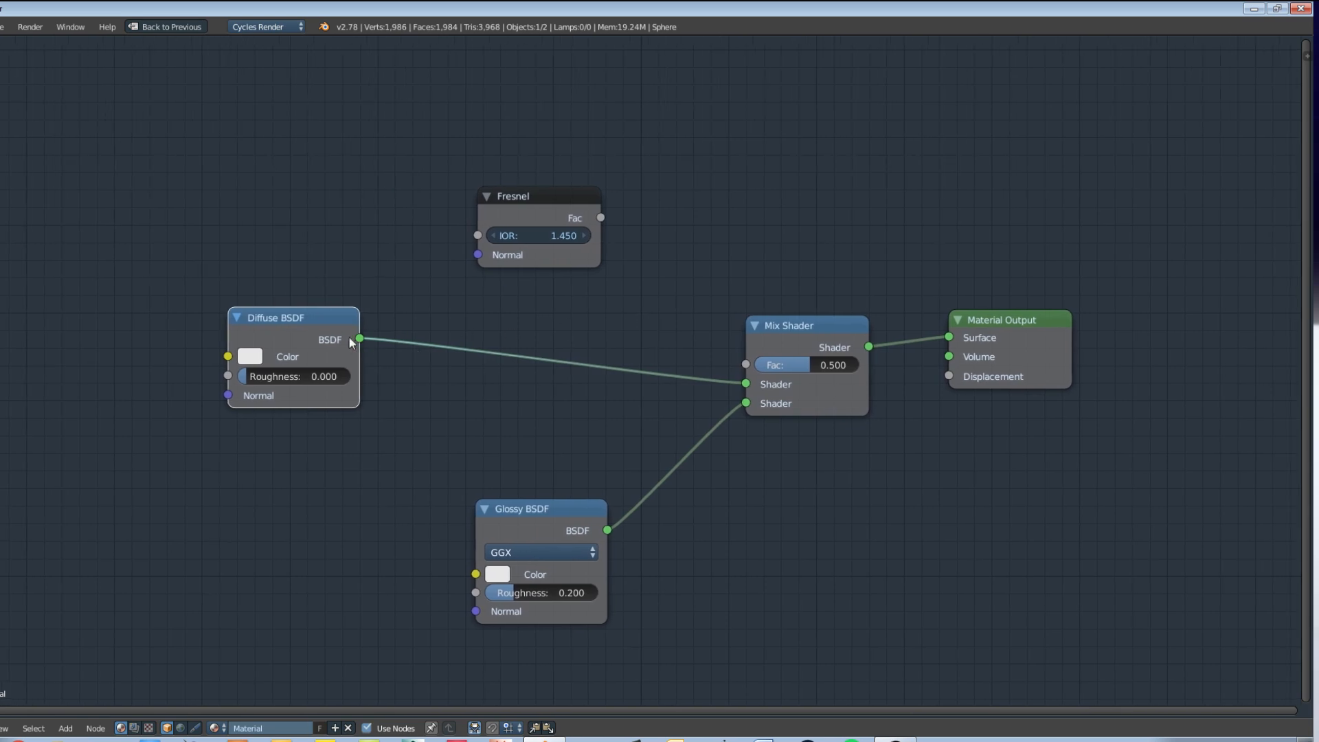
# Step: Move the Diffuse and Glossy BSDF nodes farther from the Mix Shader, and show a widened properties sidebar for the Fresnel node
pyautogui.moveTo(350, 342); pyautogui.dragTo(307, 366)
pyautogui.moveTo(578, 518); pyautogui.dragTo(537, 543)
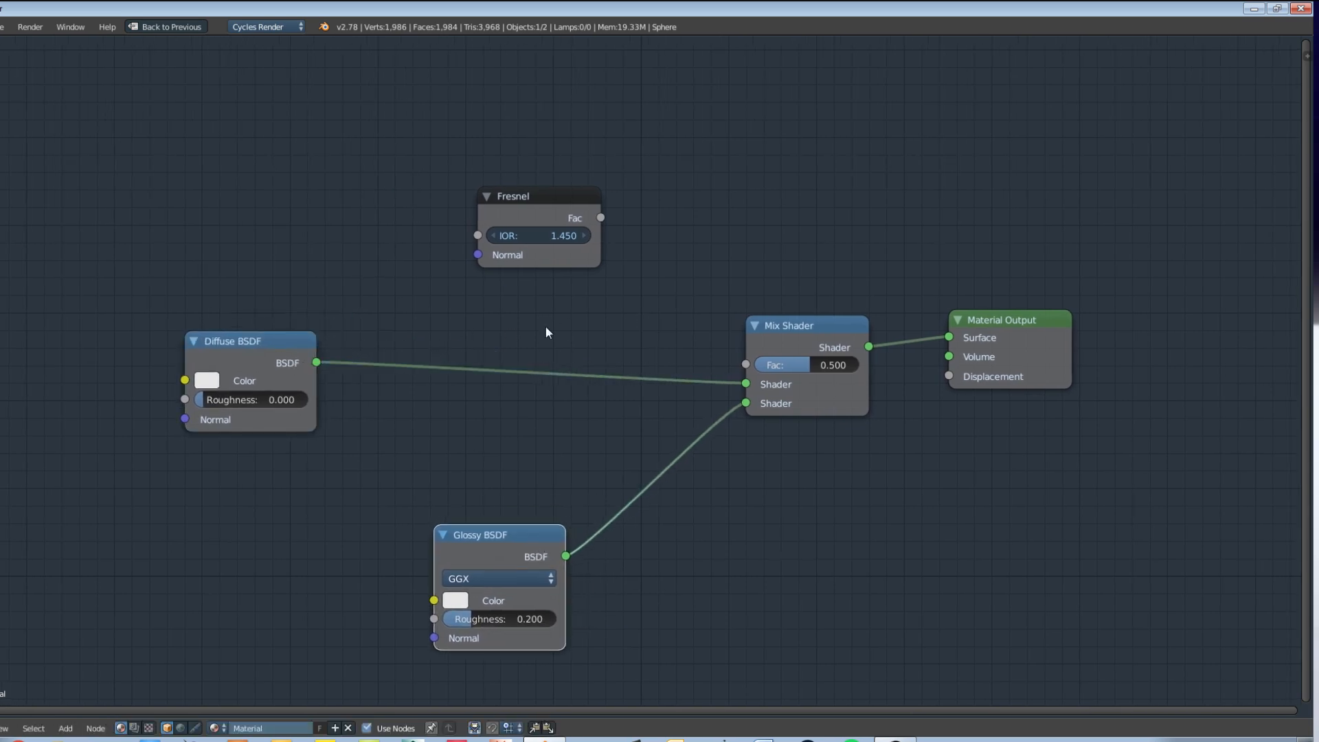
pyautogui.click(539, 204)
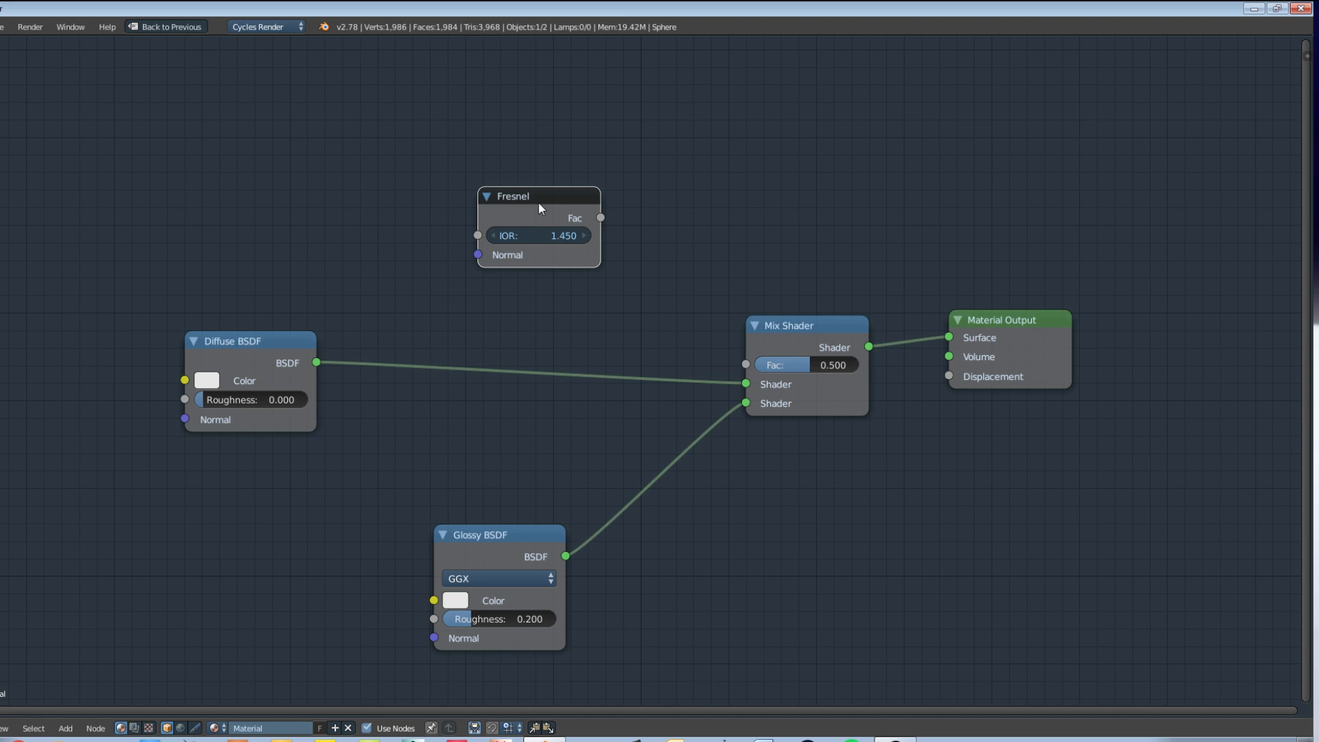
pyautogui.press('n')
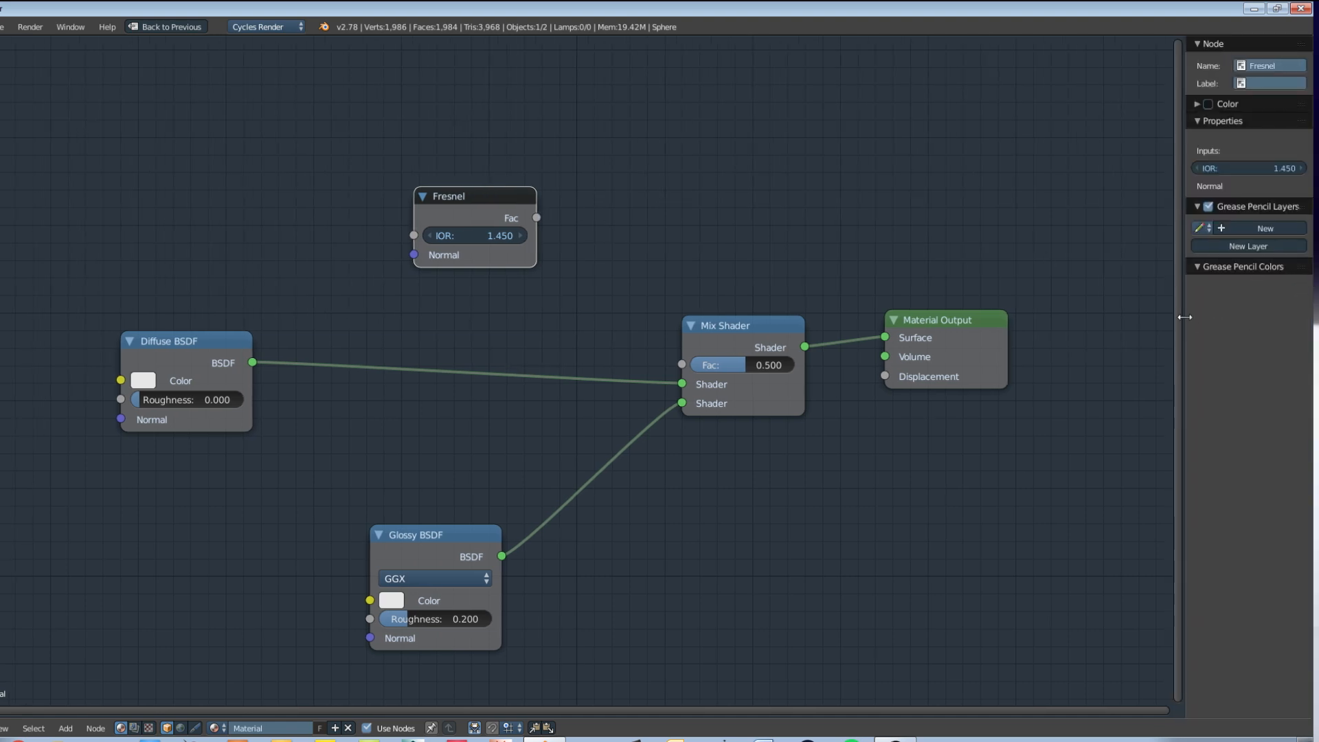
pyautogui.moveTo(1184, 317); pyautogui.dragTo(1101, 317)
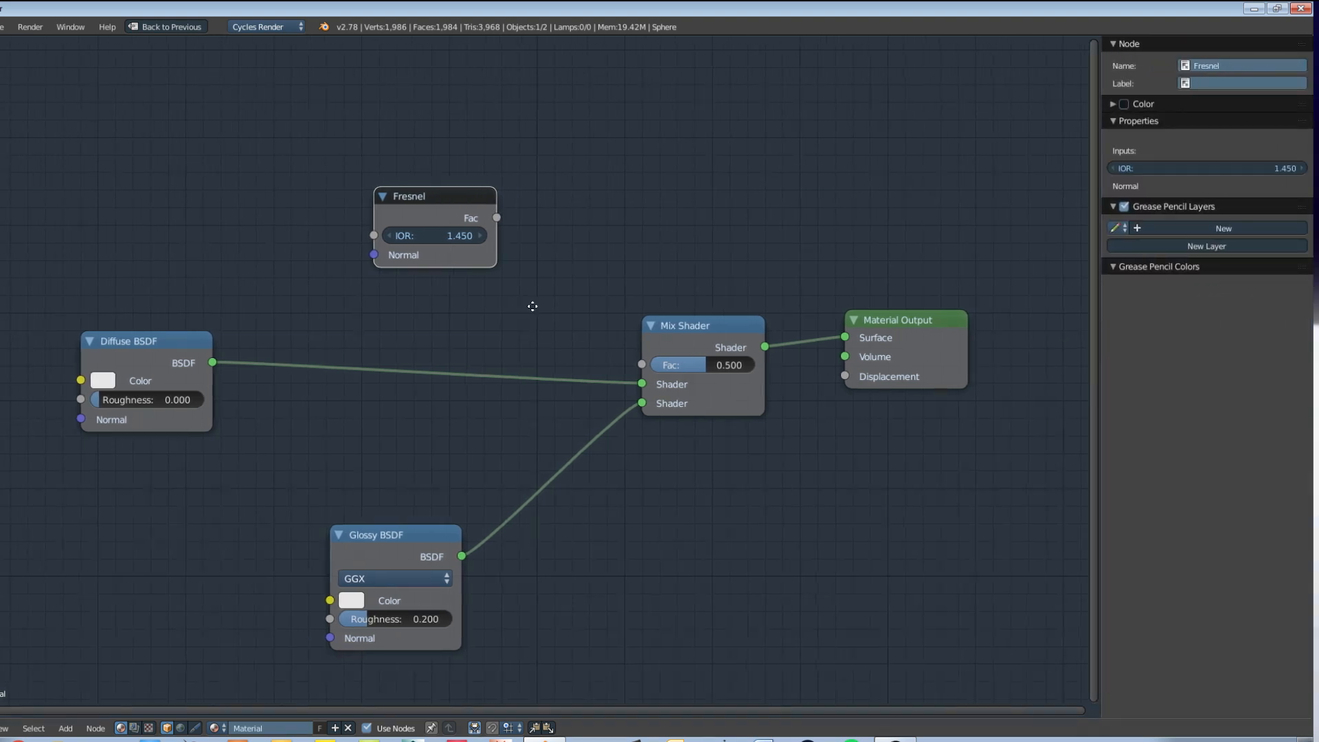
pyautogui.moveTo(533, 306); pyautogui.dragTo(653, 299, button='middle')
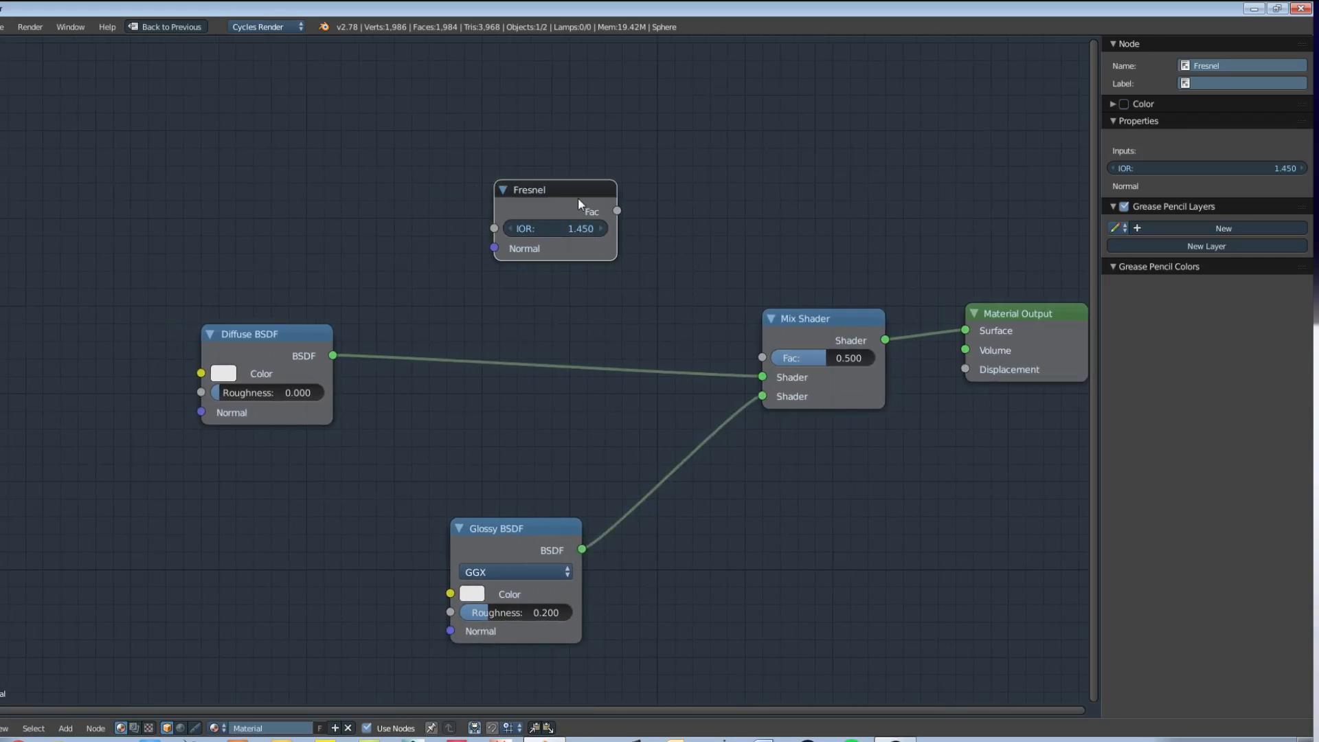
# Step: Make a node group from the Fresnel node and spread out the Group Input, Fresnel and Group Output nodes inside it
pyautogui.hotkey('ctrl', 'g')
pyautogui.moveTo(590, 397); pyautogui.dragTo(603, 302)
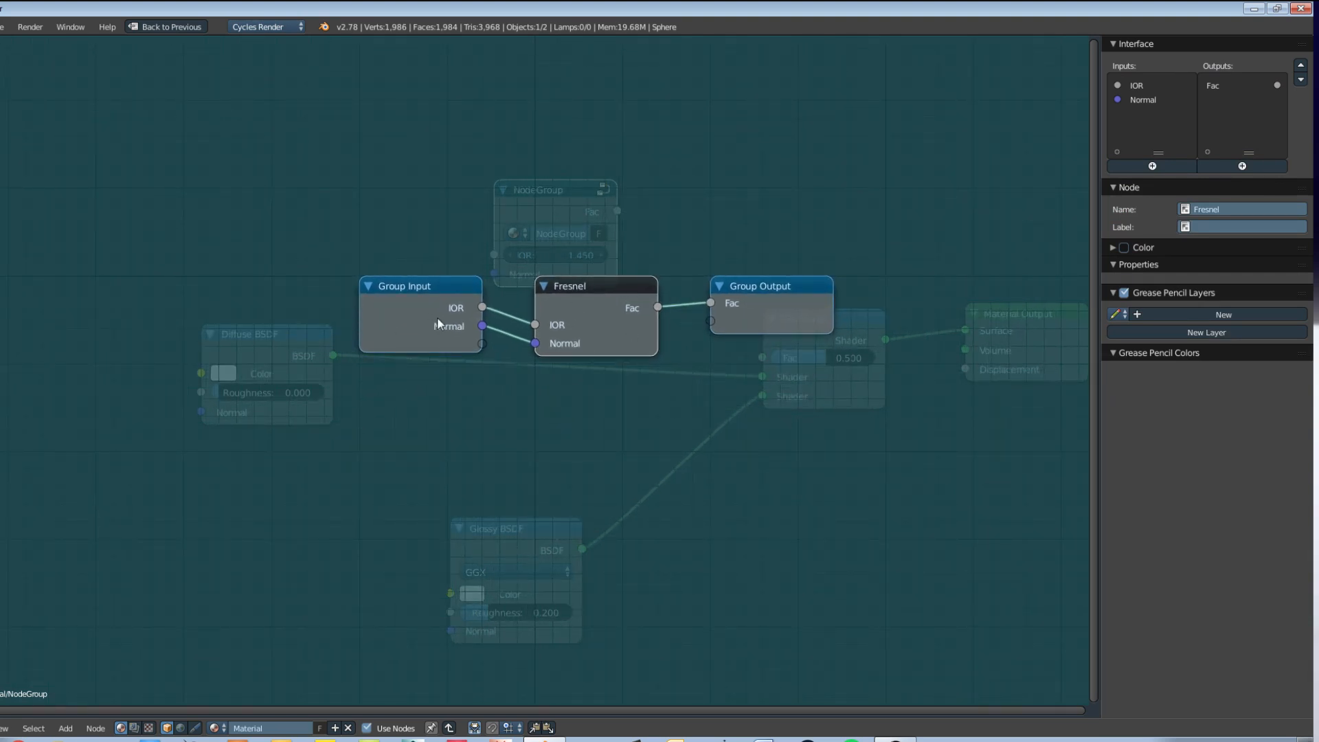
pyautogui.moveTo(435, 323); pyautogui.dragTo(326, 348)
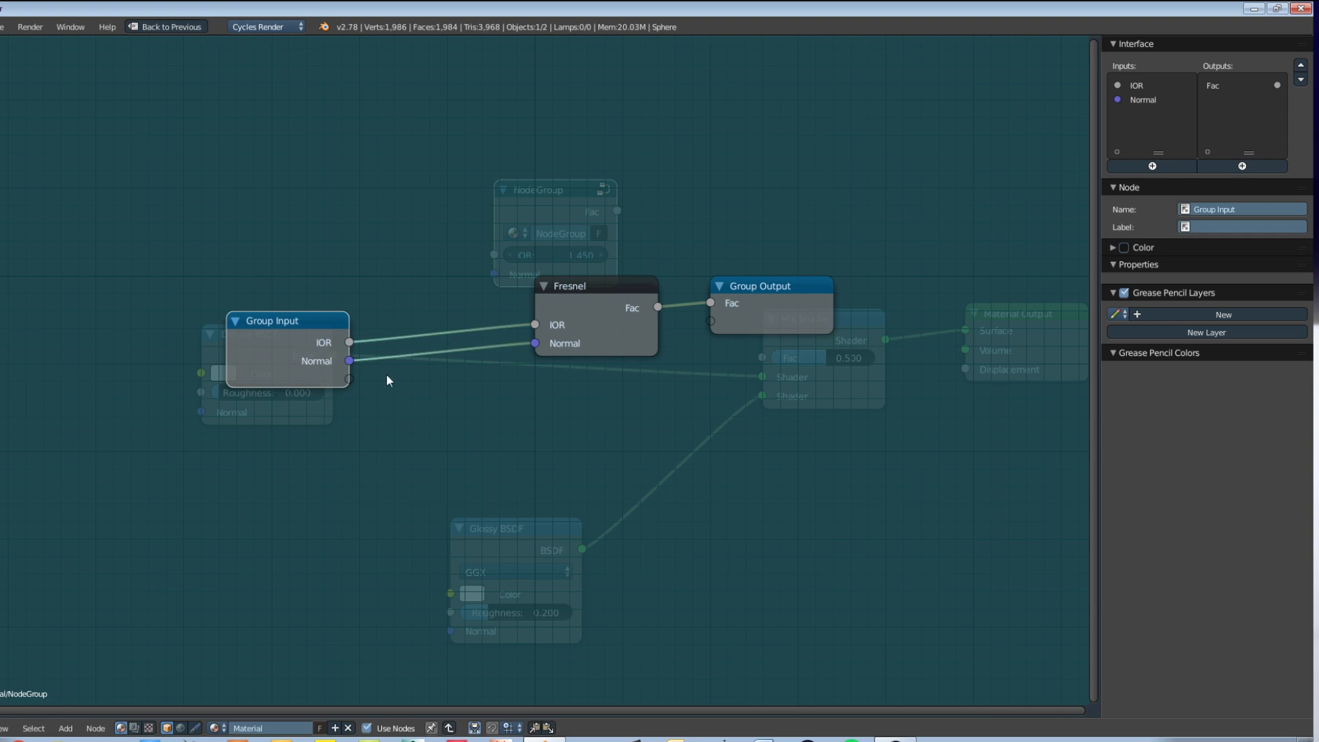
pyautogui.moveTo(774, 285); pyautogui.dragTo(906, 294)
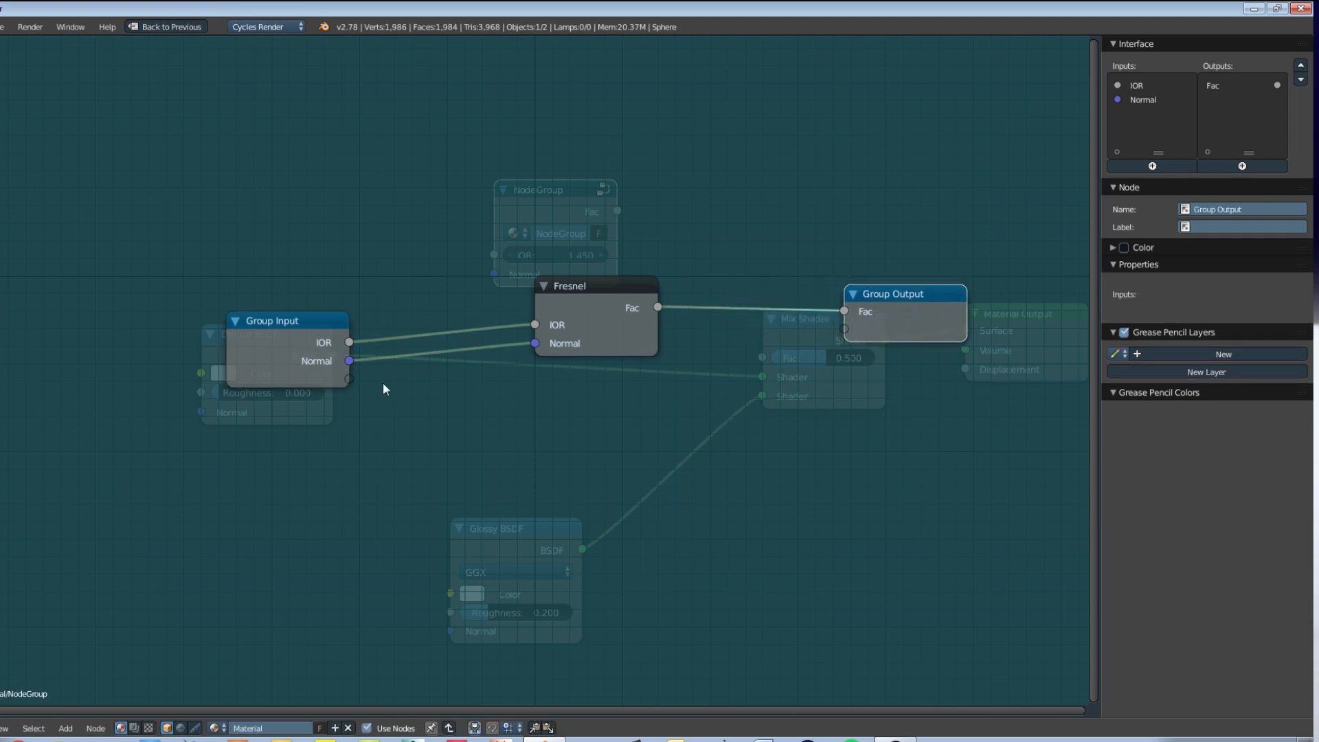
pyautogui.moveTo(598, 309); pyautogui.dragTo(563, 287)
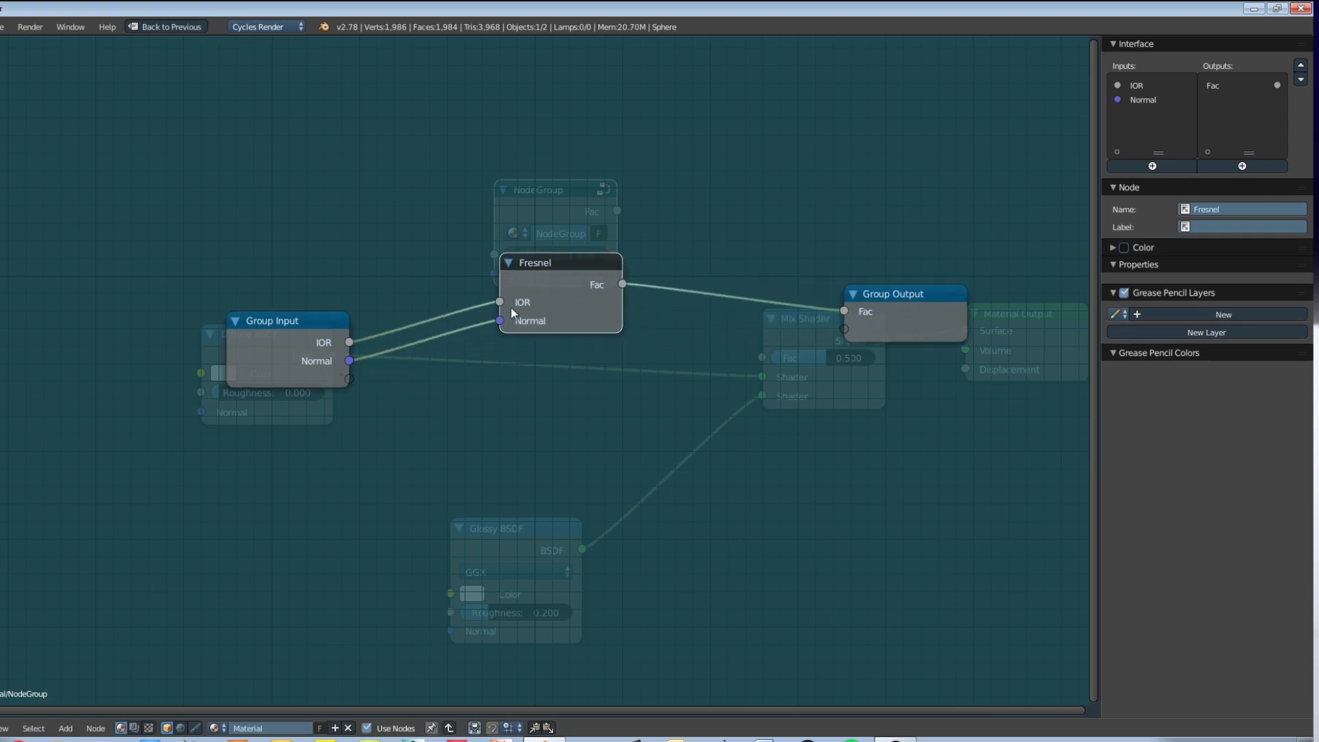
pyautogui.moveTo(278, 363); pyautogui.dragTo(253, 361)
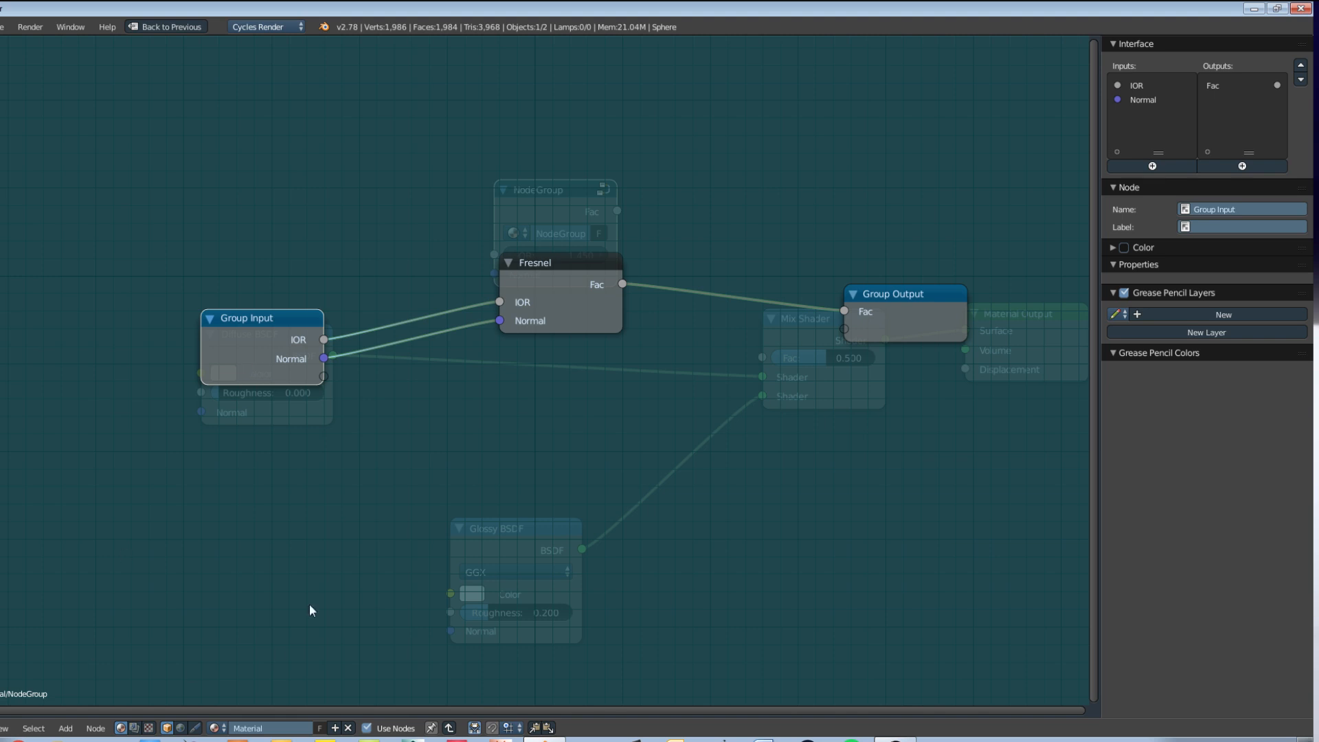
pyautogui.moveTo(559, 262); pyautogui.dragTo(480, 241)
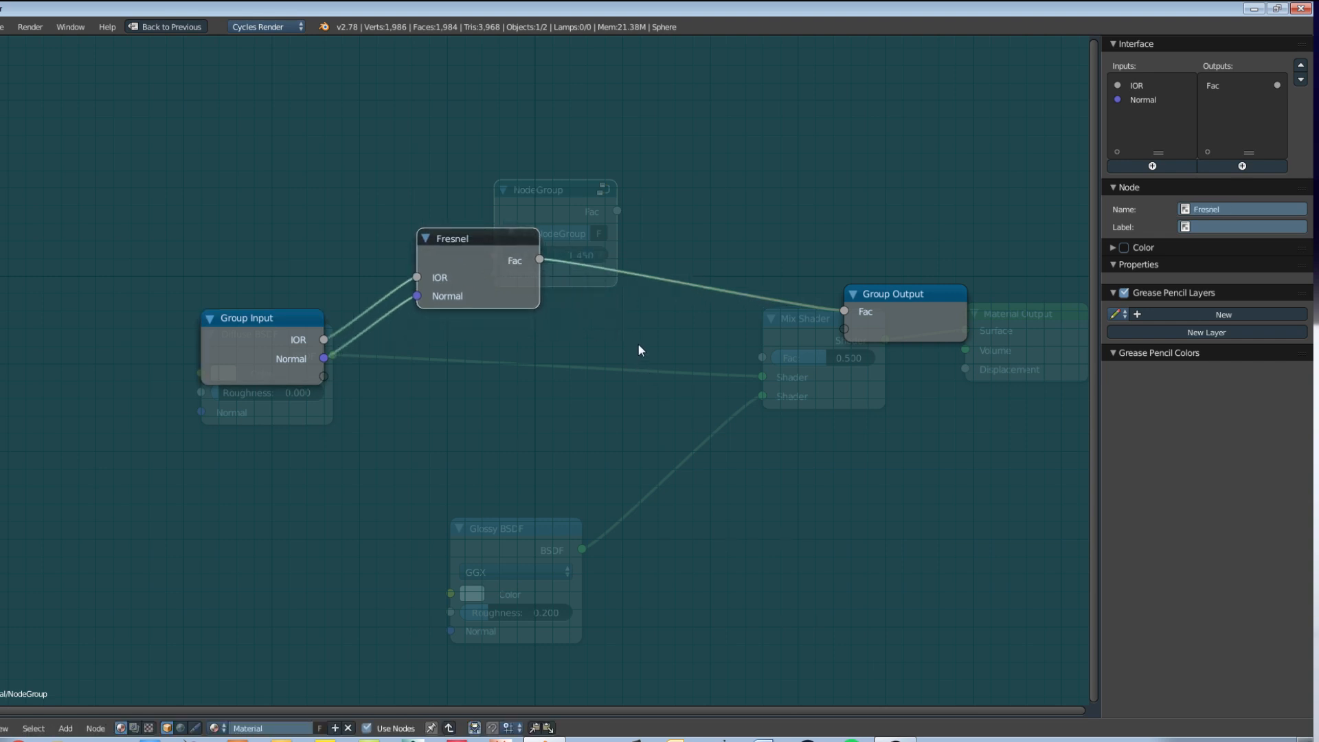
# Step: Insert a MixRGB node on the link between Fresnel and Group Output, and set its Fac to 0
pyautogui.hotkey('shift', 'a')
pyautogui.moveTo(628, 373)
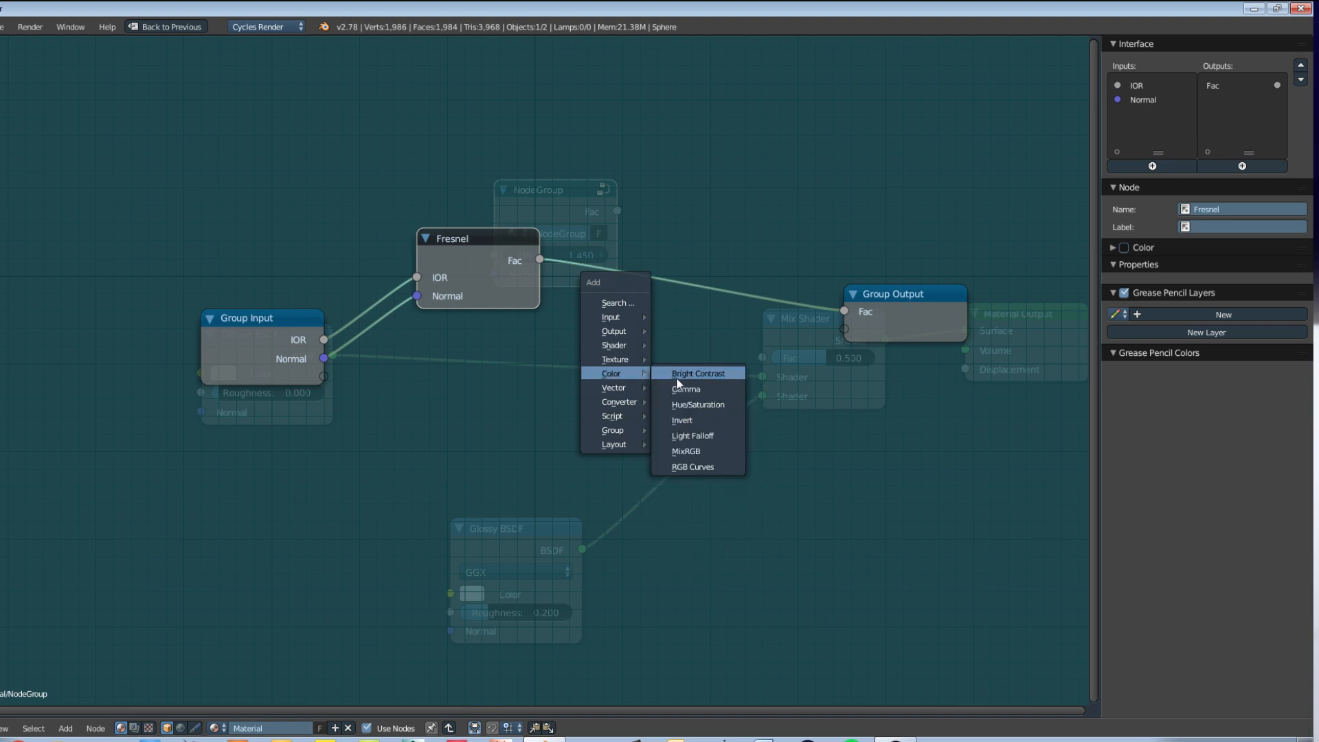
pyautogui.click(703, 451)
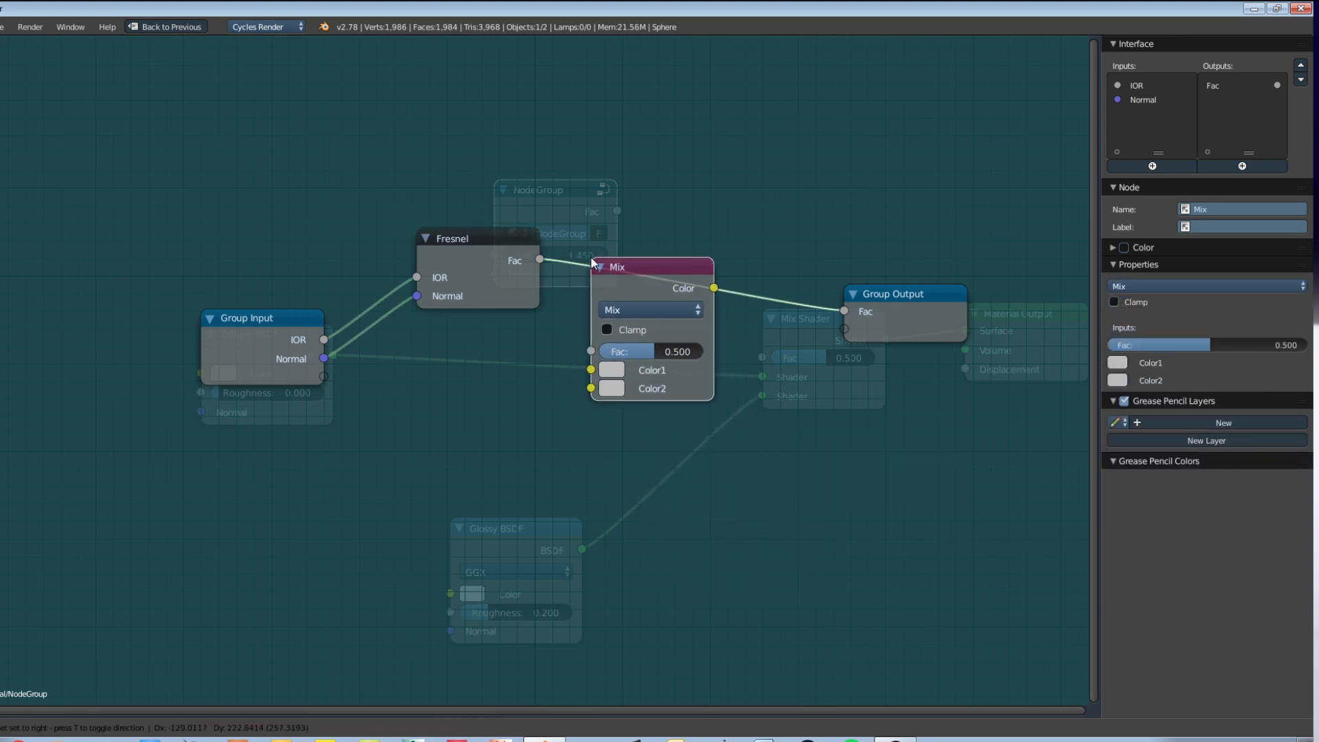
pyautogui.click(591, 263)
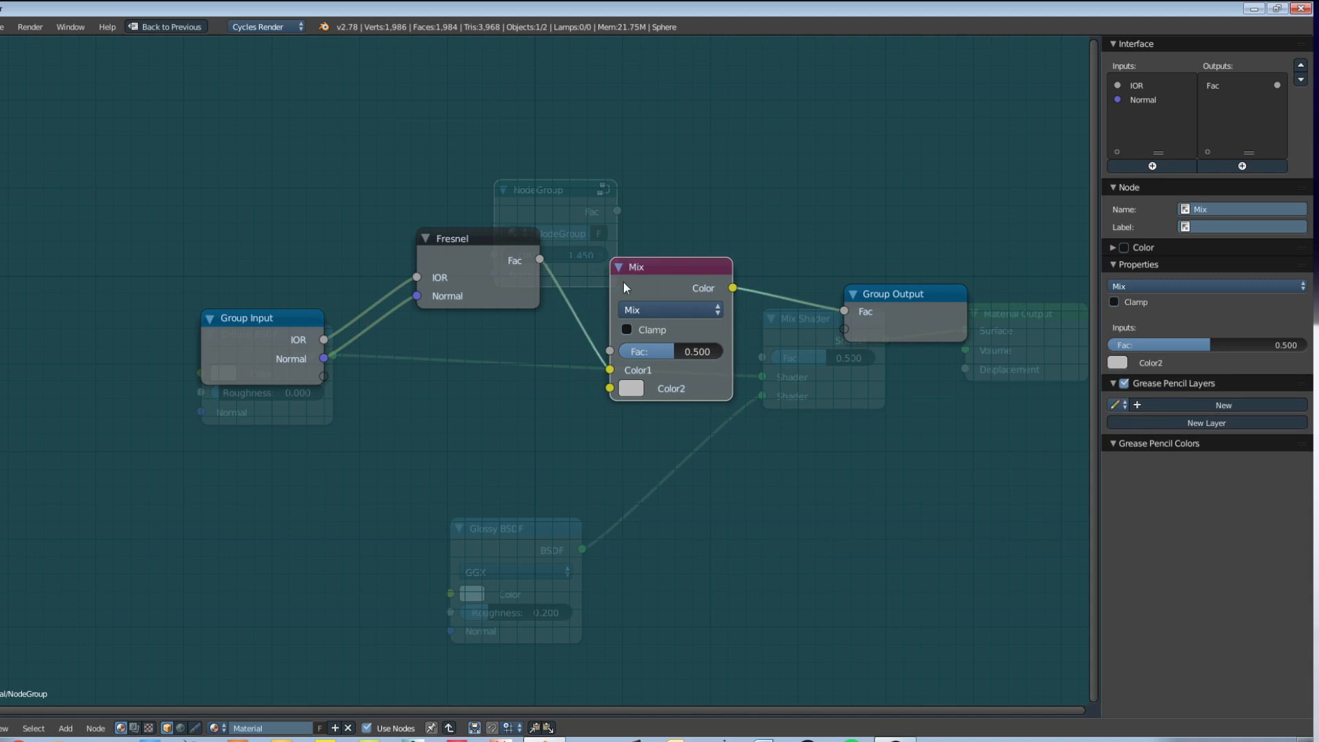
pyautogui.moveTo(670, 348); pyautogui.dragTo(627, 349)
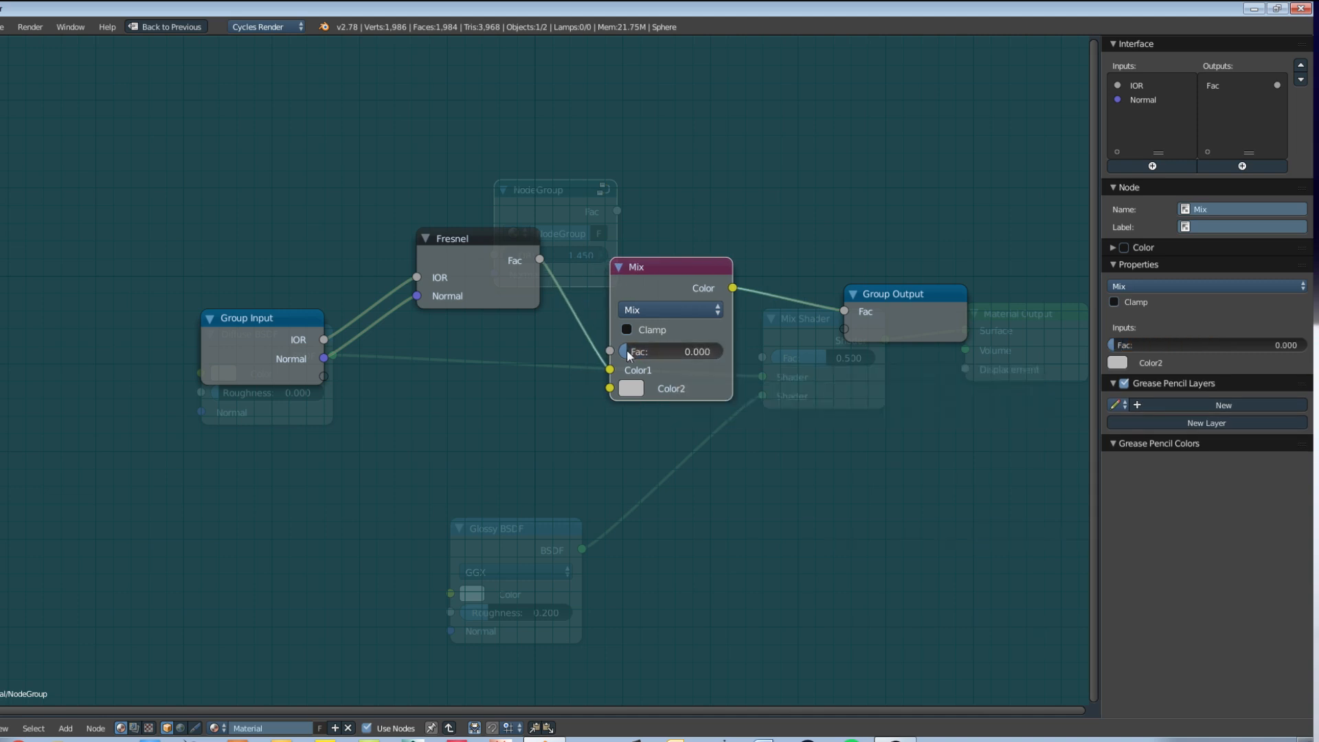
# Step: Expose the Mix node's Fac as a new input on the Group Input node and rename that input Roughness
pyautogui.moveTo(283, 360); pyautogui.dragTo(238, 360)
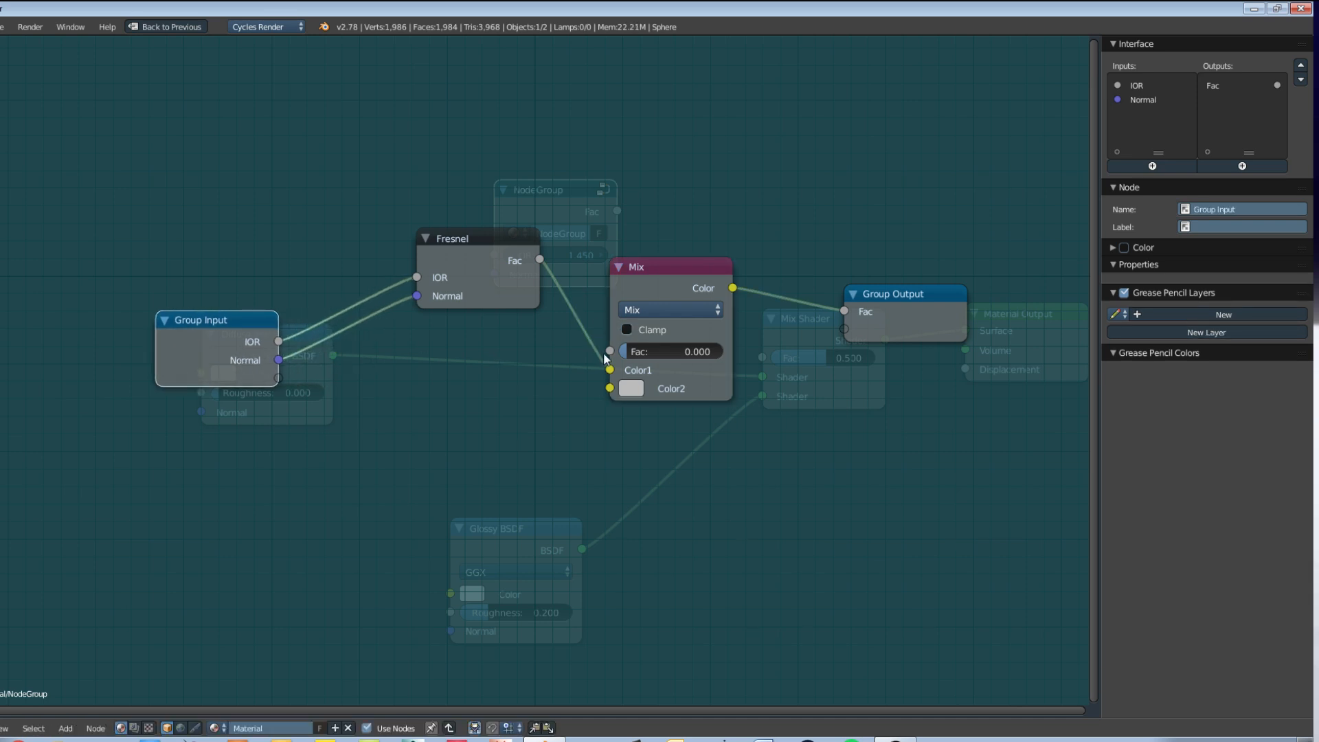
pyautogui.moveTo(610, 351); pyautogui.dragTo(279, 381)
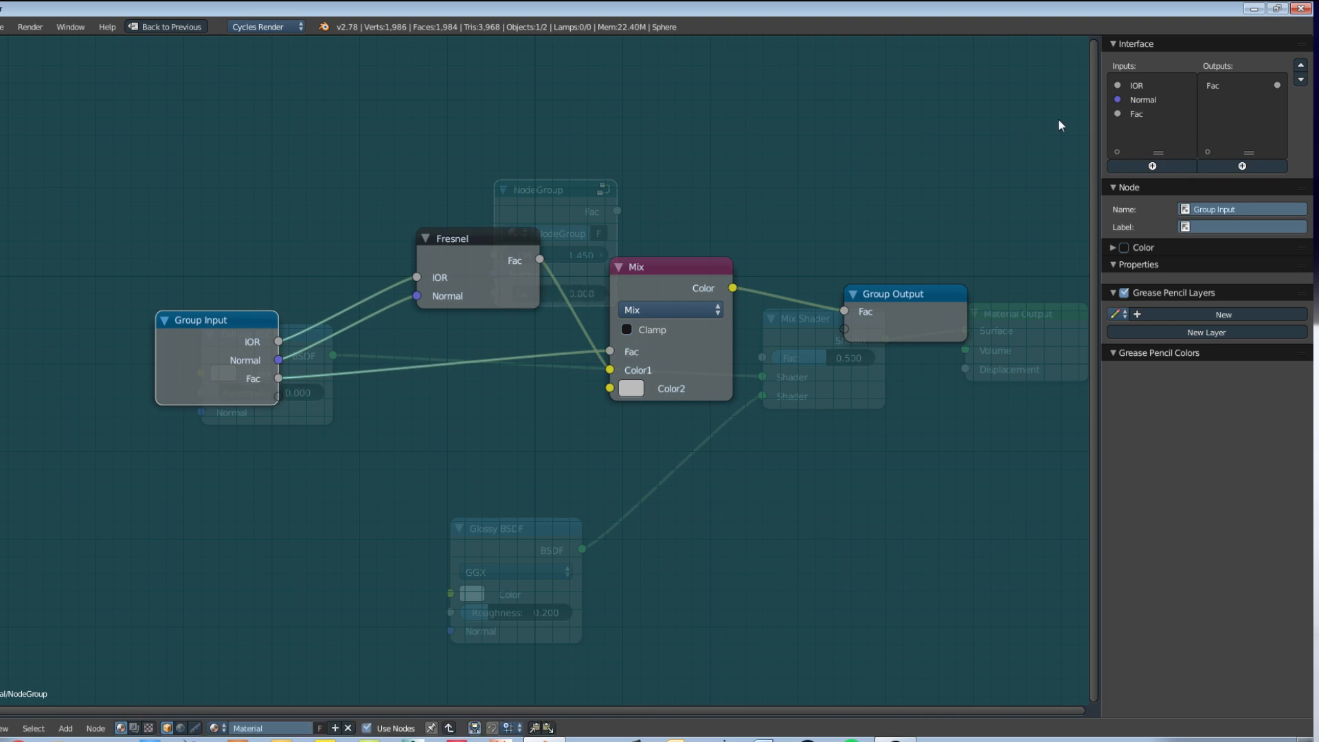
pyautogui.click(1133, 115)
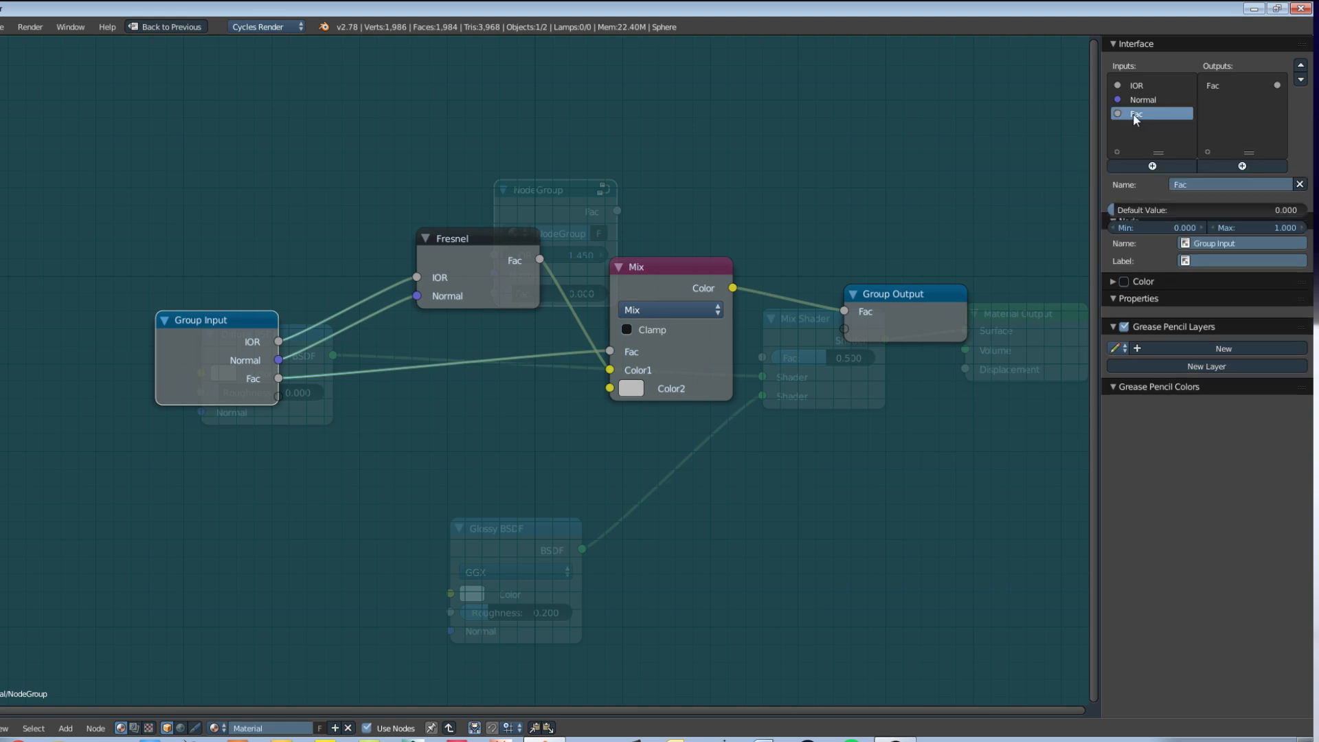
pyautogui.click(1197, 183)
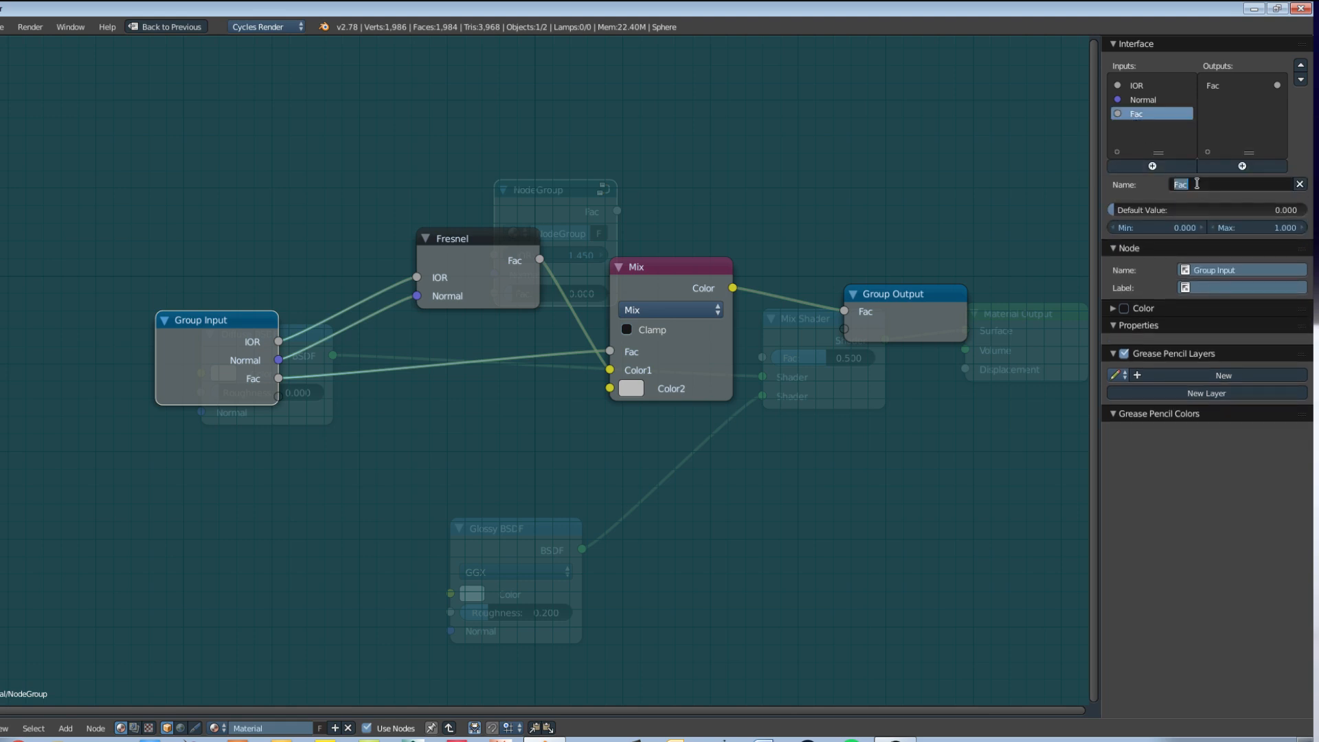
pyautogui.write('Roughness')
pyautogui.press('Return')
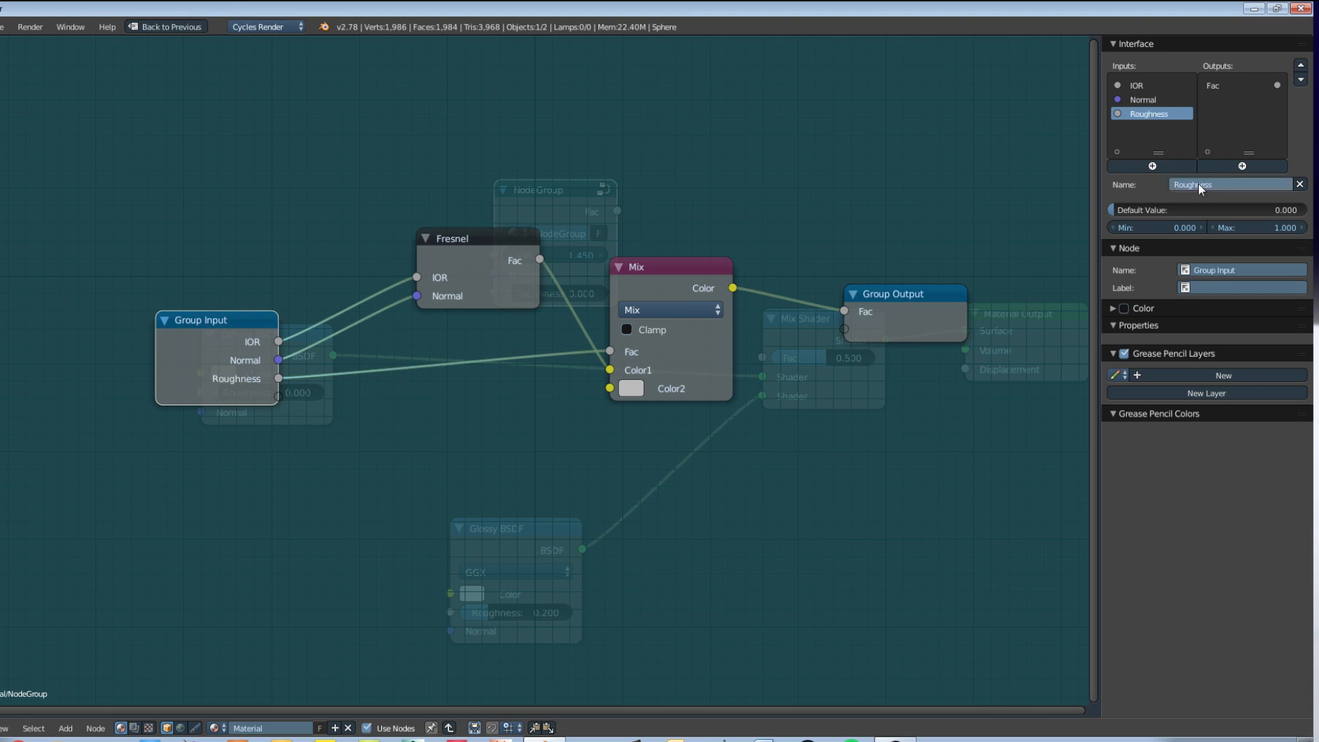
# Step: Set the Mix node's Color2 to a dark grey with an HSV value of 0.2
pyautogui.click(630, 389)
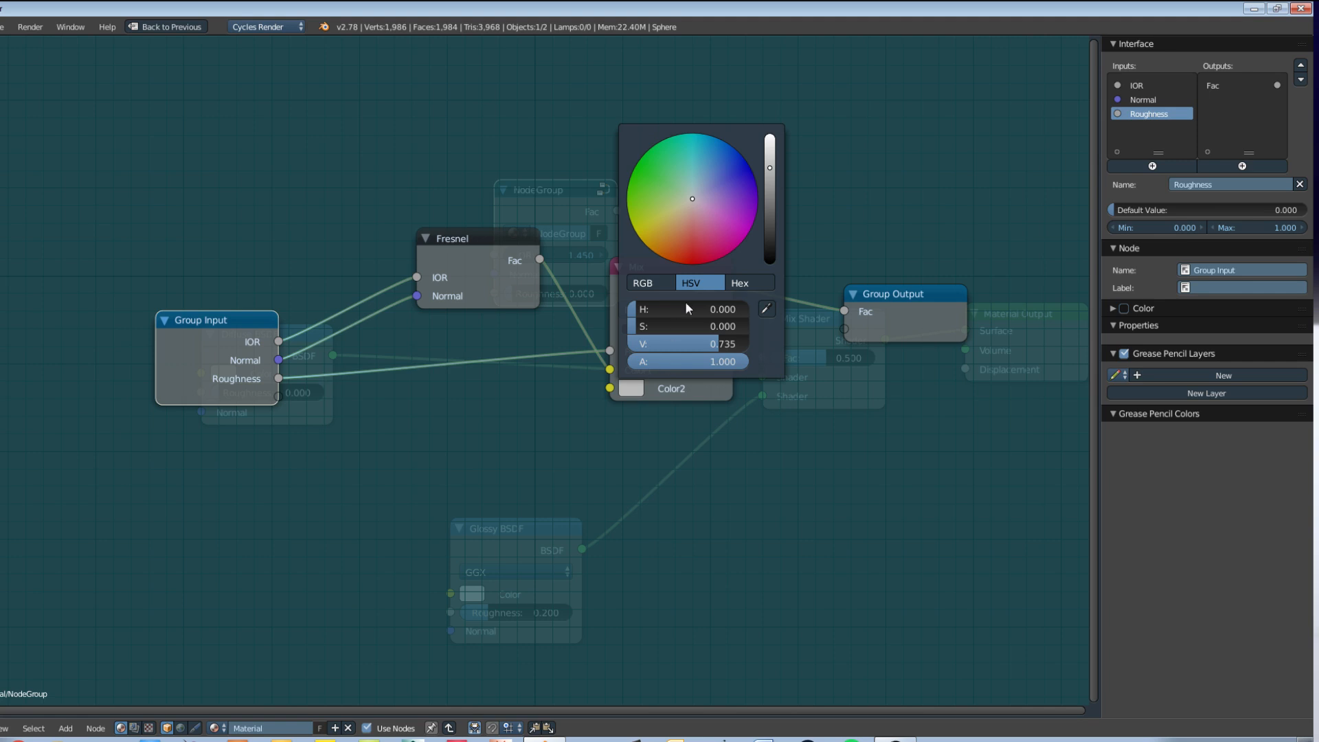
pyautogui.click(699, 346)
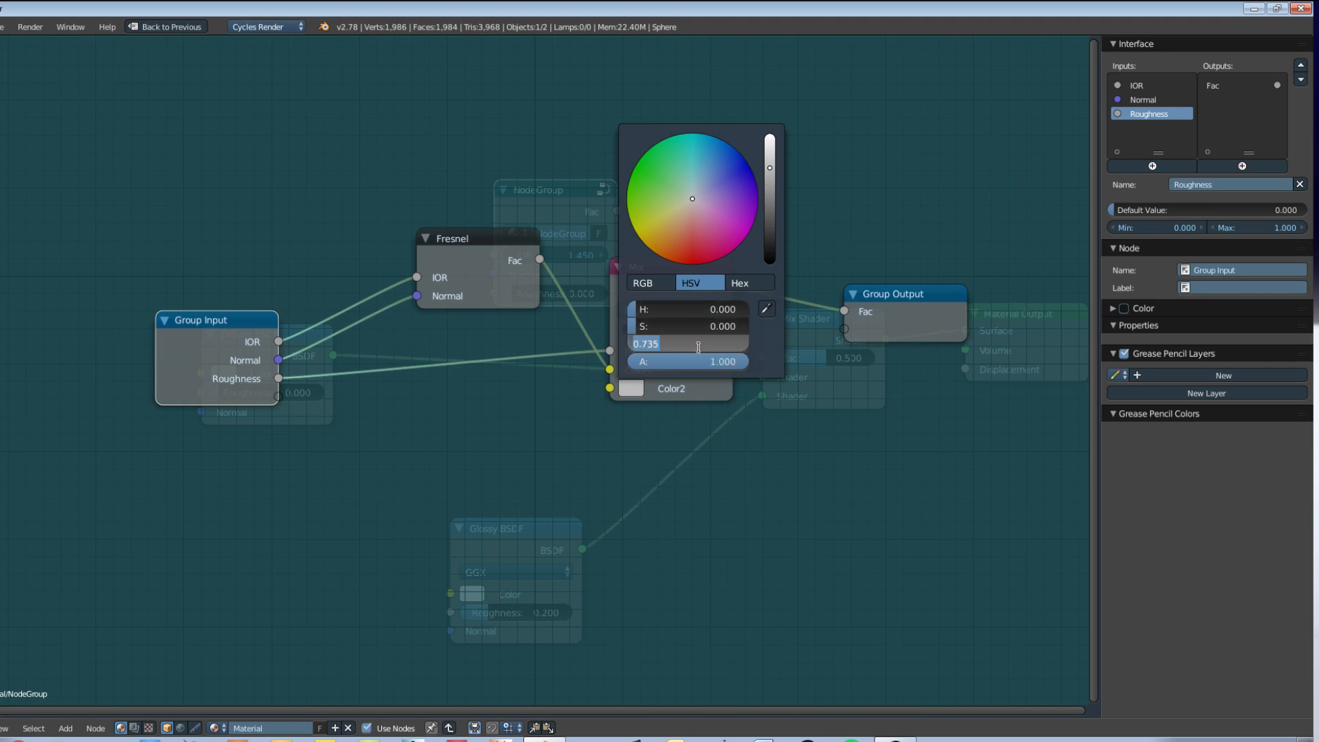
pyautogui.write('0.2')
pyautogui.press('Return')
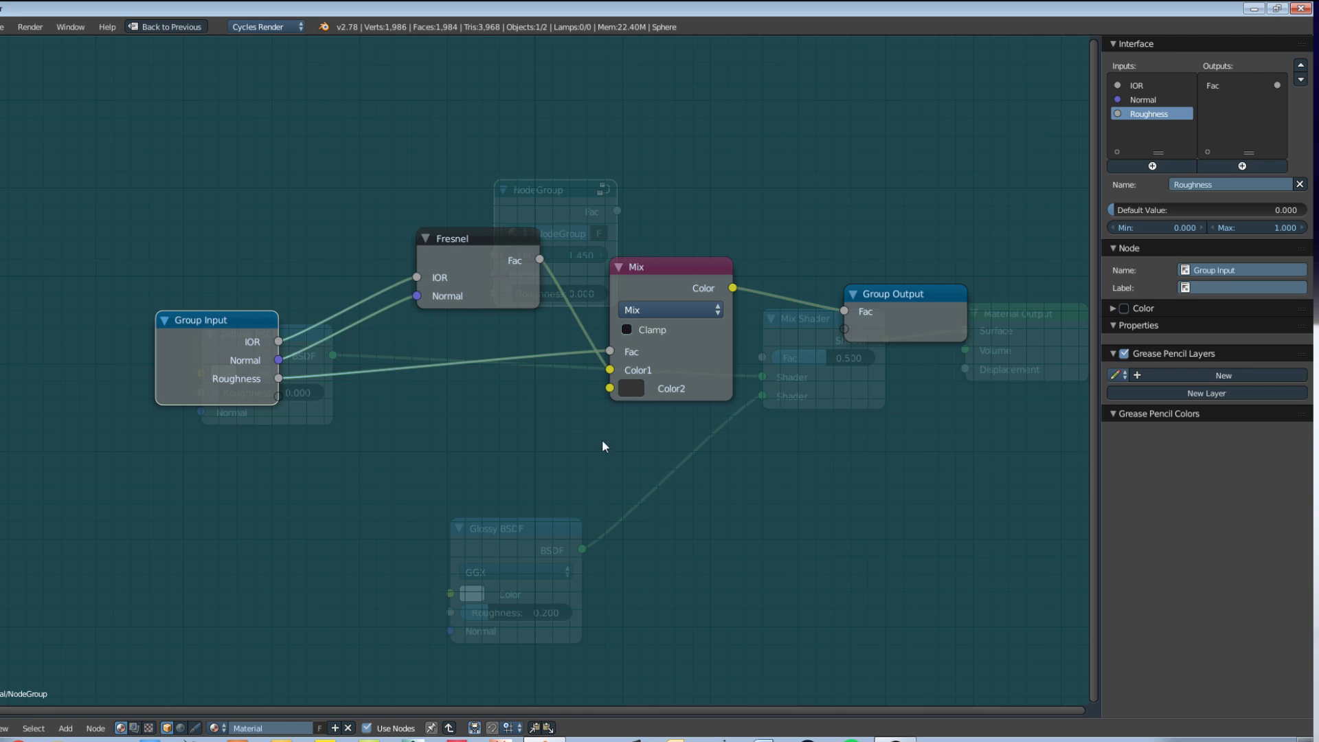
# Step: Try a darker Color2 on the Mix node, with a value of about 0.09, and restore the value to 0.2
pyautogui.click(630, 389)
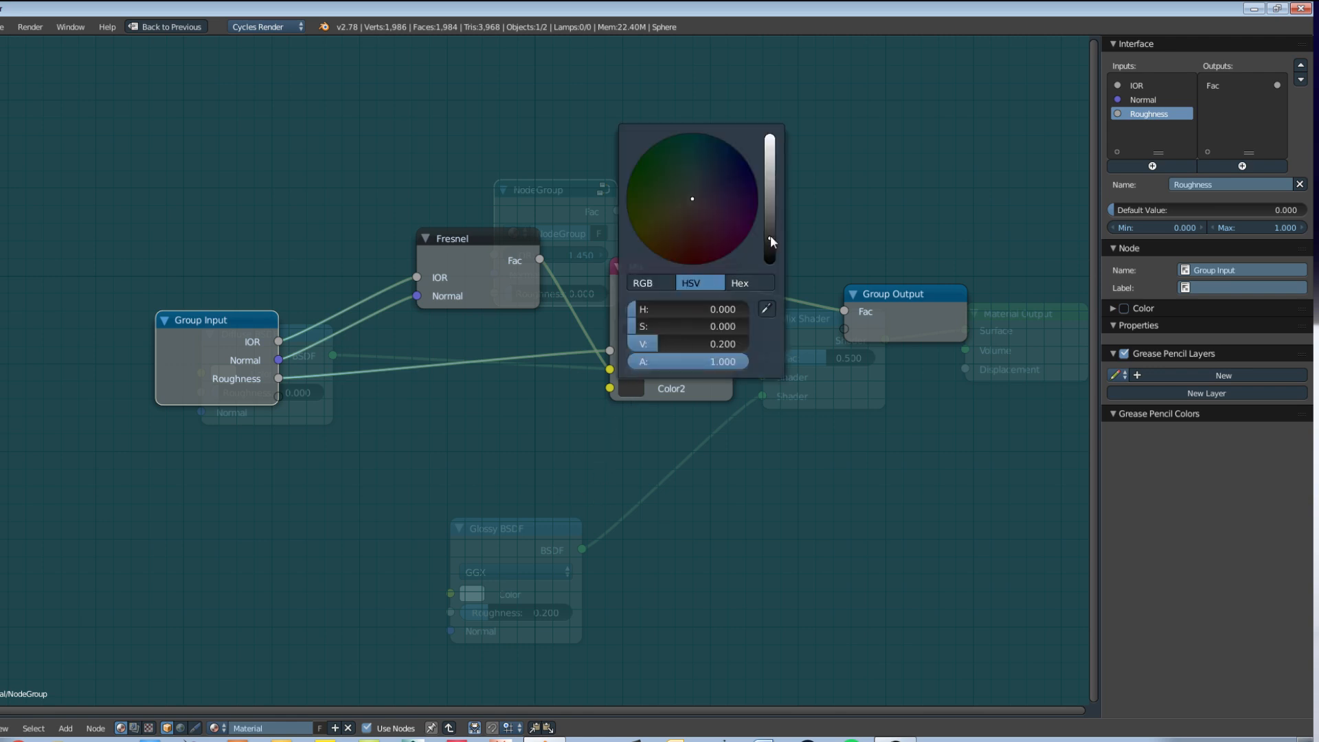
pyautogui.moveTo(769, 236); pyautogui.dragTo(769, 252)
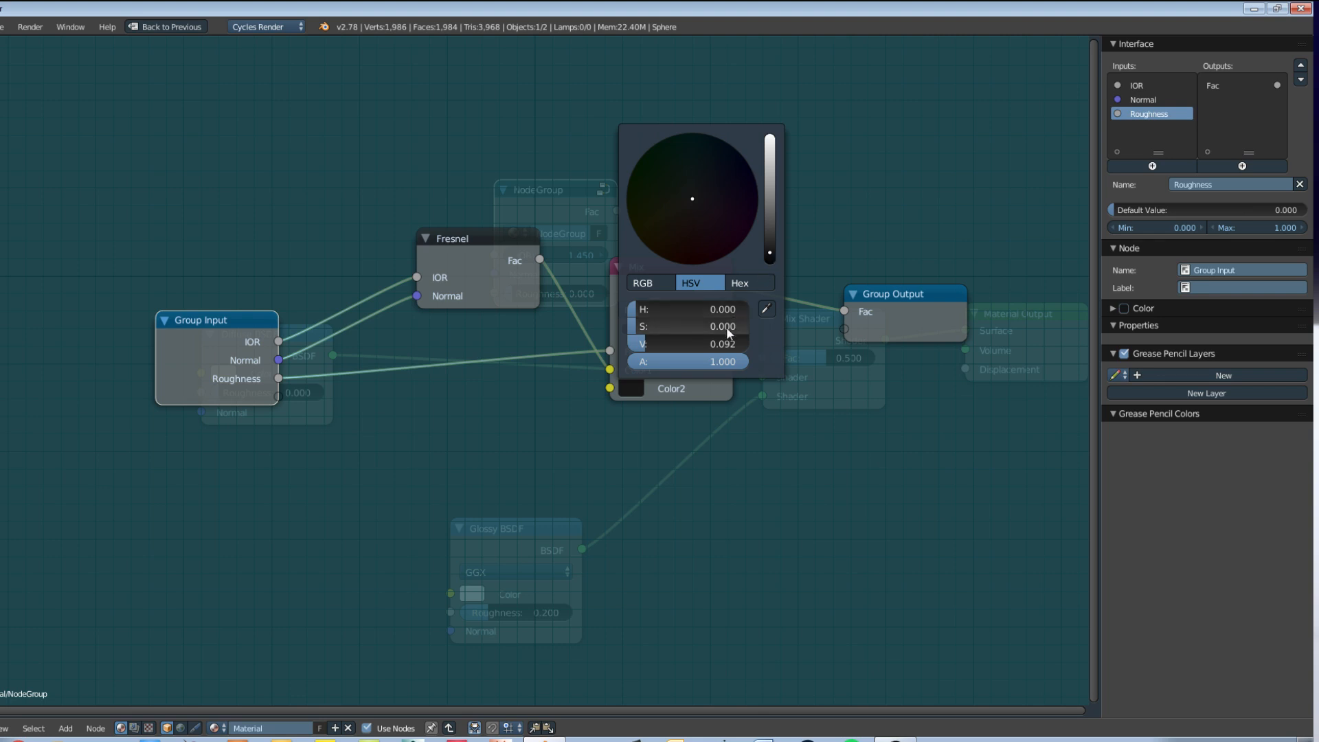
pyautogui.click(717, 343)
pyautogui.press('BackSpace')
pyautogui.write('.2')
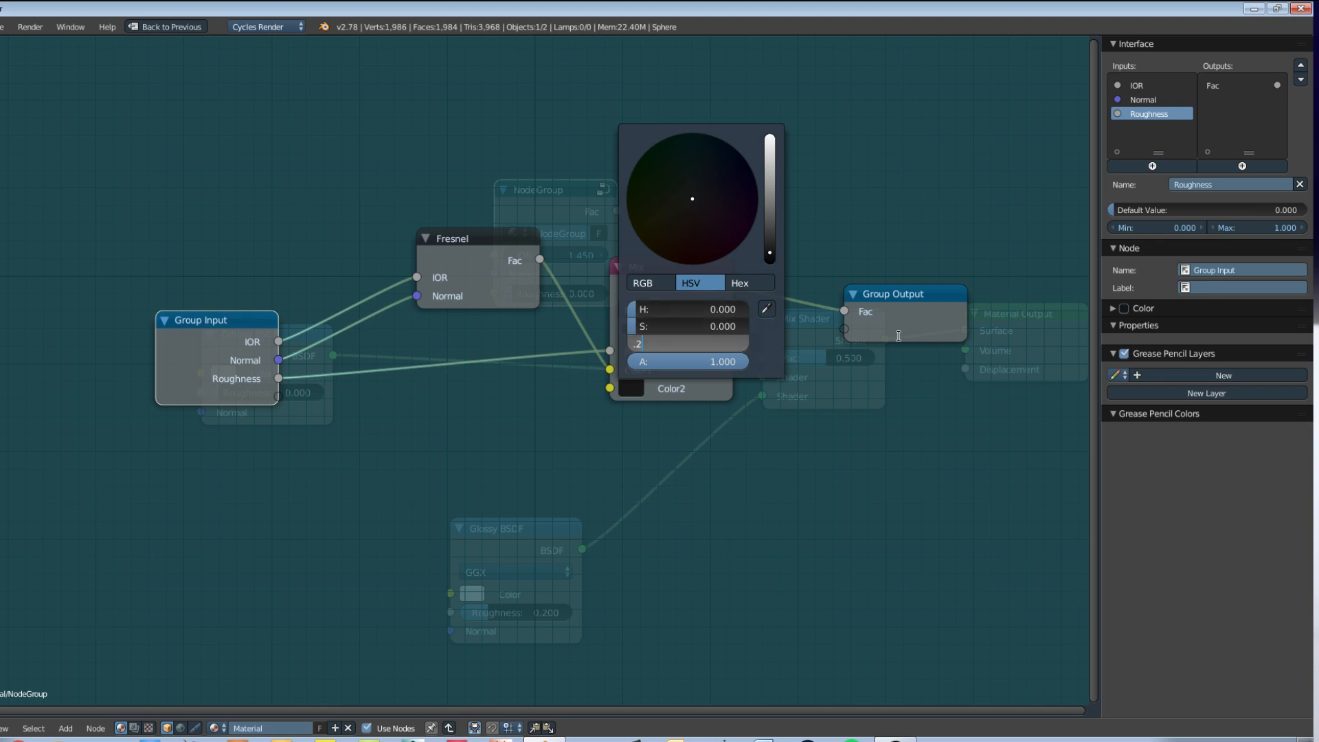
pyautogui.press('Return')
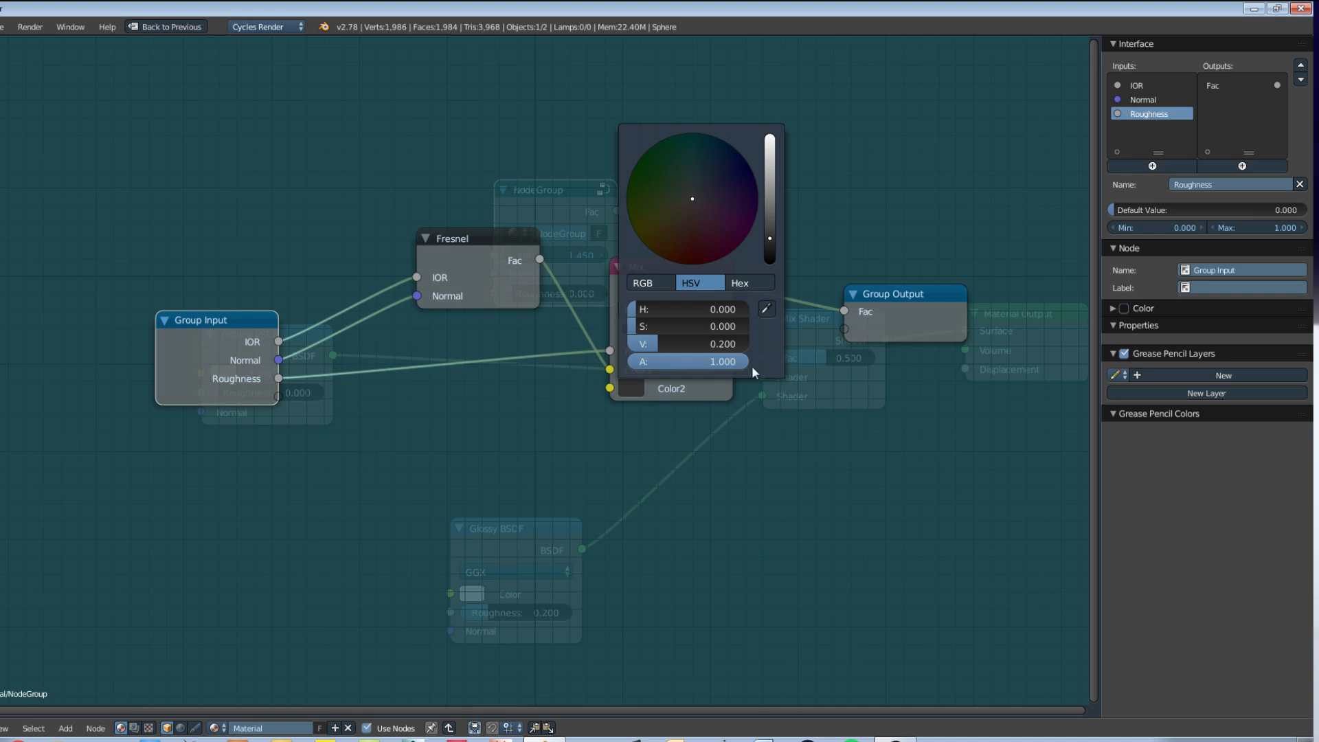
# Step: Shift the Fresnel and Mix nodes closer to the Group Input to free space before the Group Output
pyautogui.moveTo(650, 265); pyautogui.dragTo(622, 277)
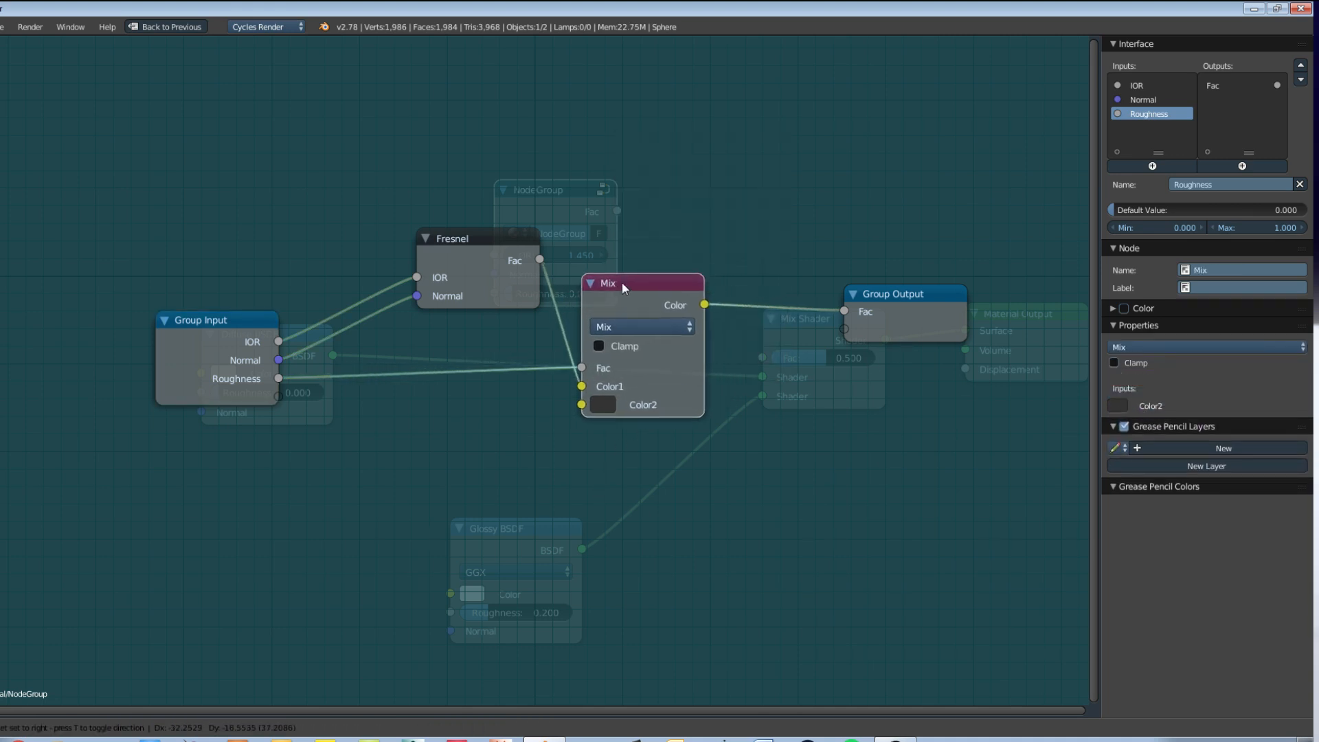
pyautogui.moveTo(491, 243); pyautogui.dragTo(473, 248)
pyautogui.moveTo(633, 275); pyautogui.dragTo(605, 279)
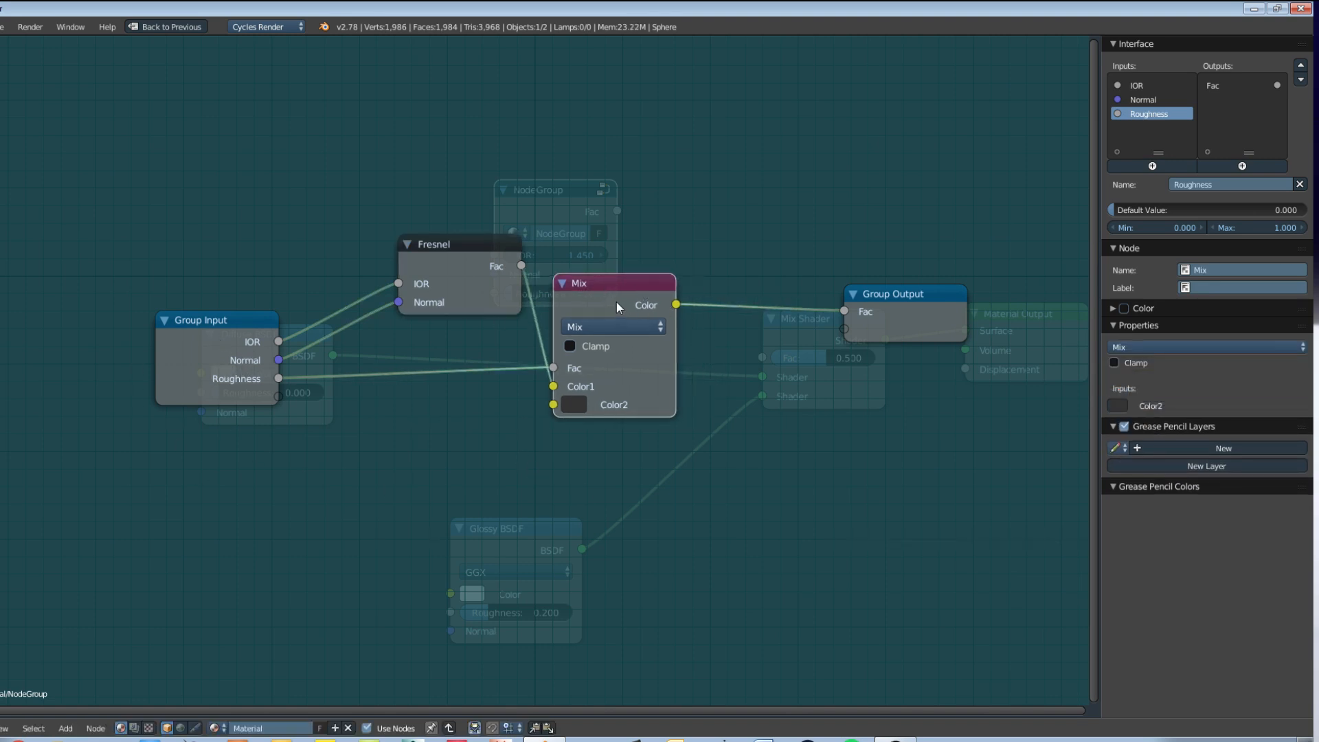
pyautogui.moveTo(610, 302); pyautogui.dragTo(617, 287)
pyautogui.moveTo(483, 254); pyautogui.dragTo(451, 257)
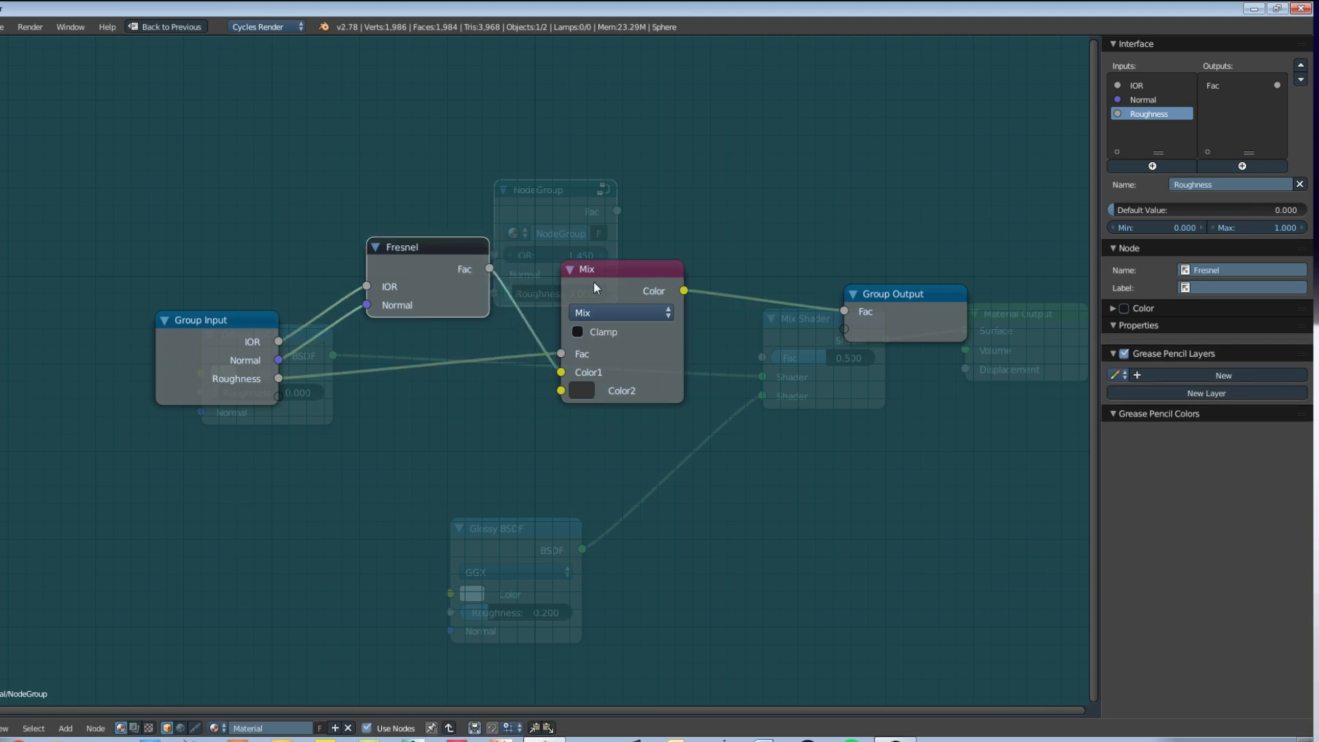
pyautogui.moveTo(595, 283); pyautogui.dragTo(578, 276)
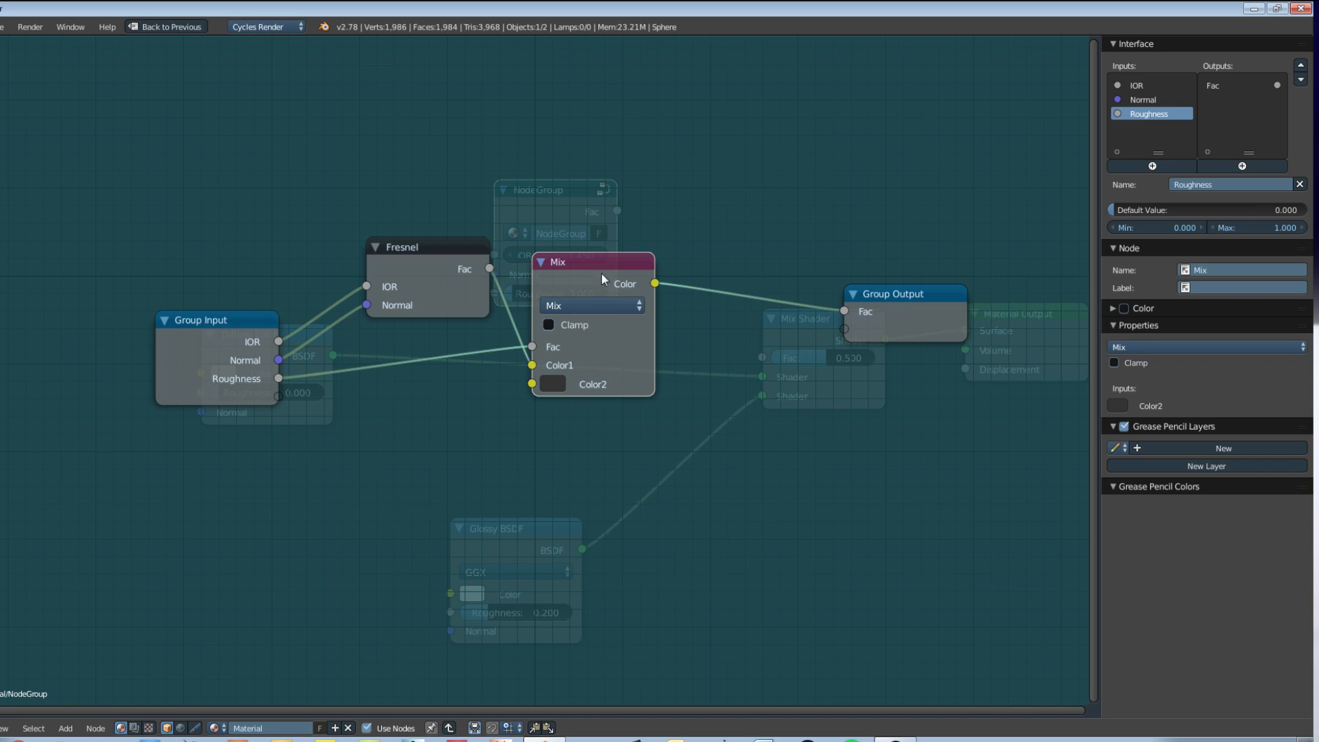
# Step: Duplicate the Mix node onto the link before Group Output and set the copy's Color2 to white with a value of 1
pyautogui.hotkey('shift', 'd')
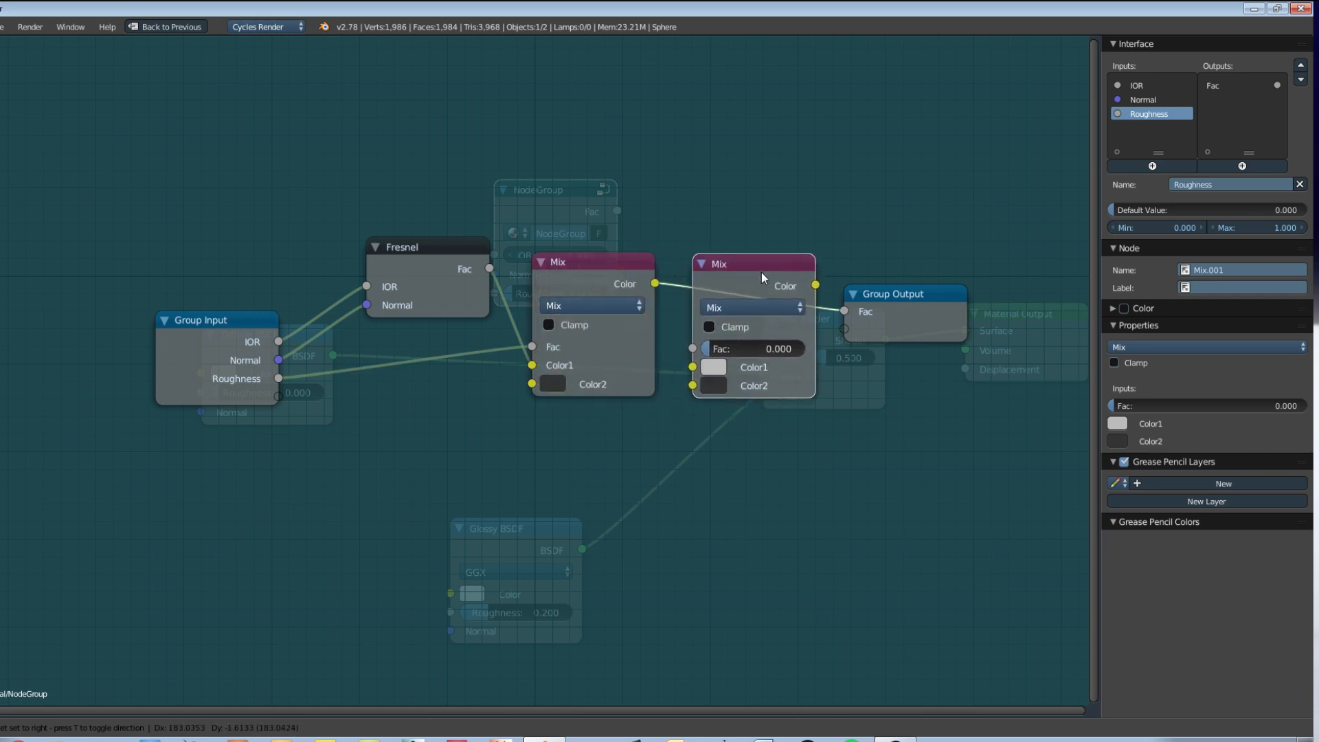
pyautogui.click(764, 282)
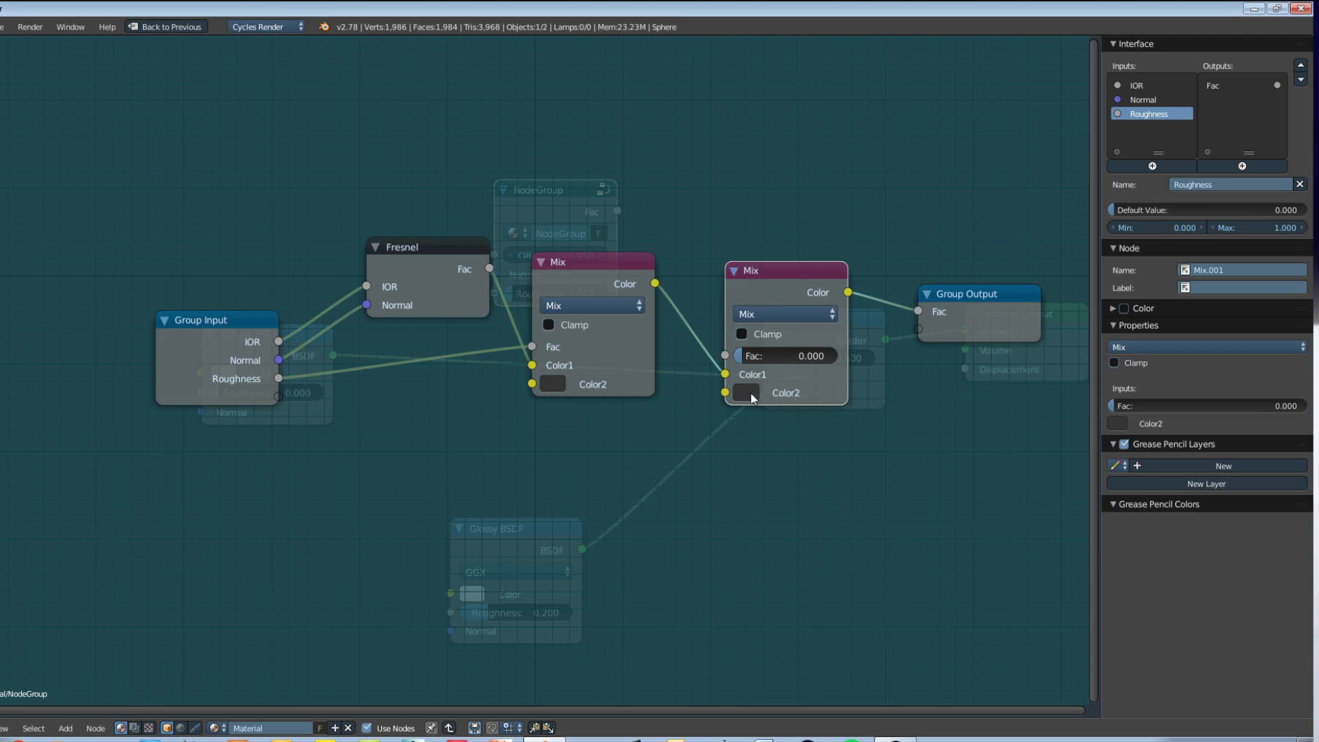
pyautogui.click(747, 393)
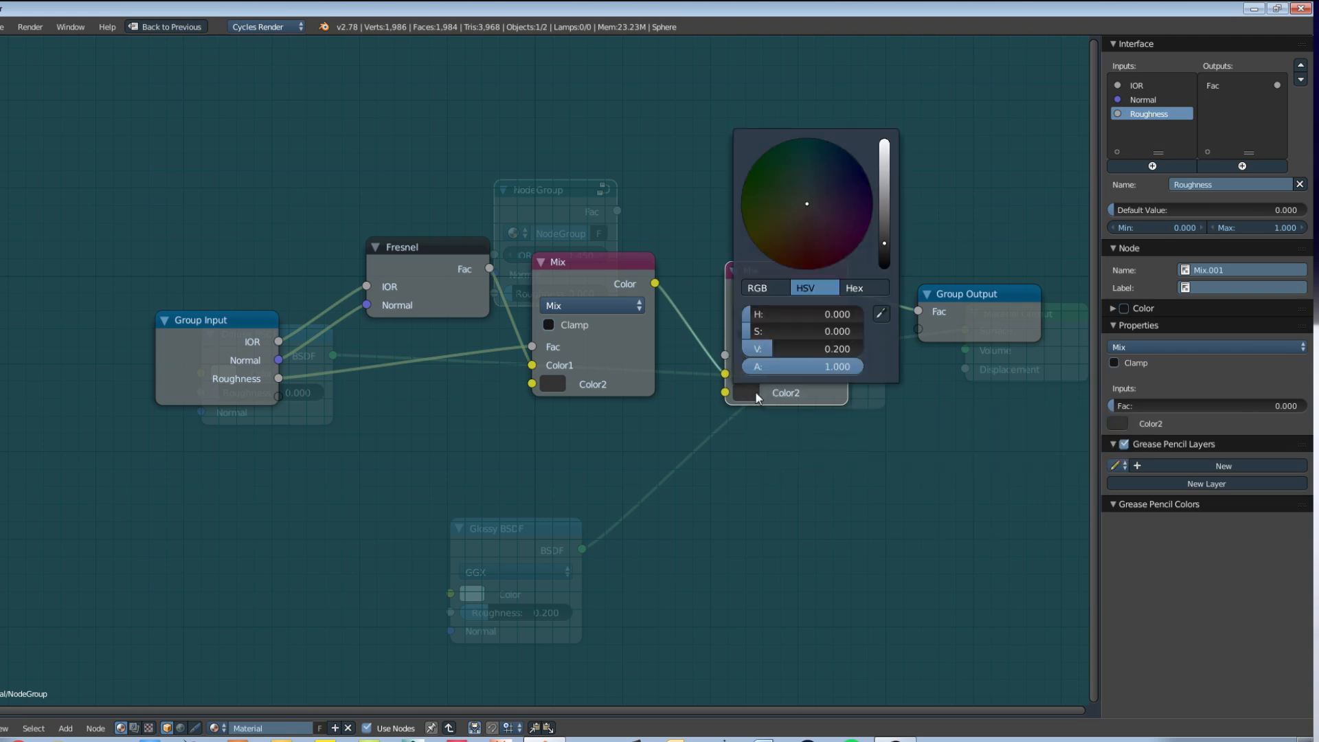
pyautogui.moveTo(884, 251); pyautogui.dragTo(884, 140)
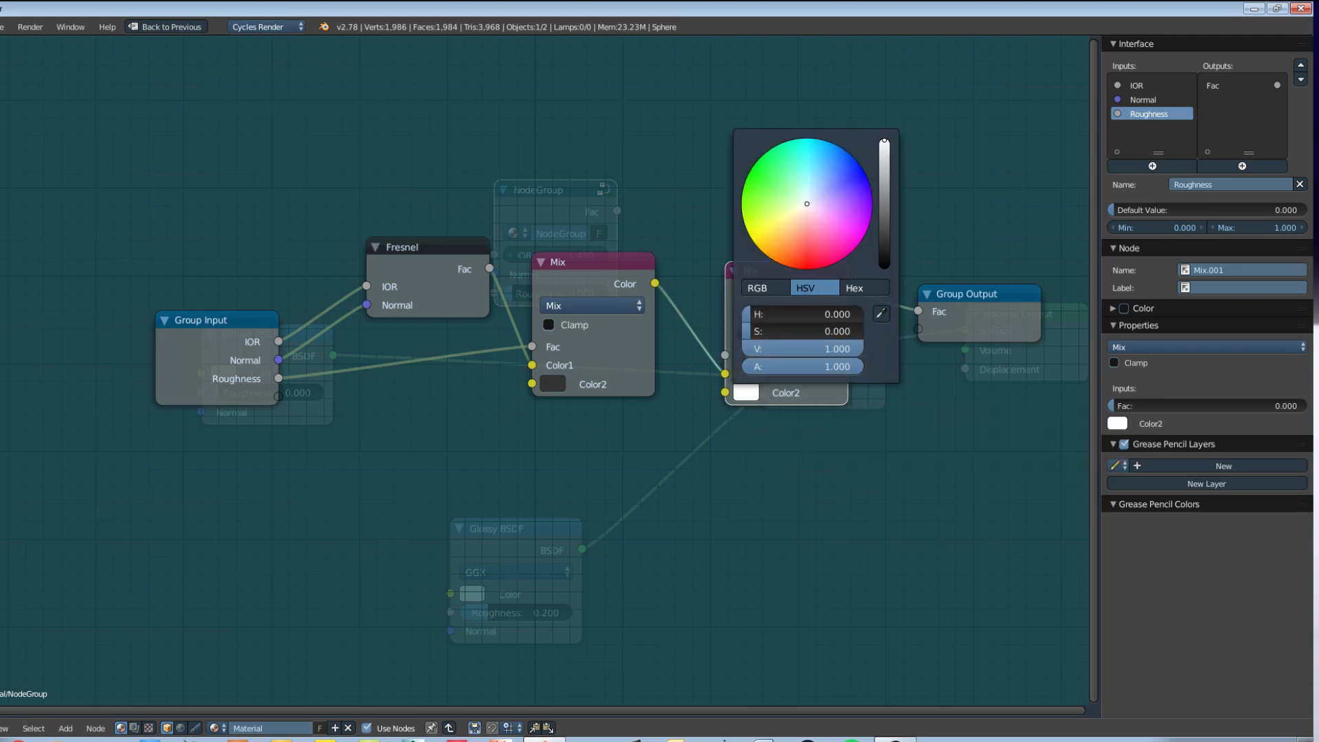
# Step: Link the second Mix node's Fac to a new Group Input socket and tidy the positions of the Fresnel and Mix nodes
pyautogui.moveTo(725, 355); pyautogui.dragTo(278, 398)
pyautogui.moveTo(775, 271); pyautogui.dragTo(768, 332)
pyautogui.moveTo(608, 278); pyautogui.dragTo(614, 270)
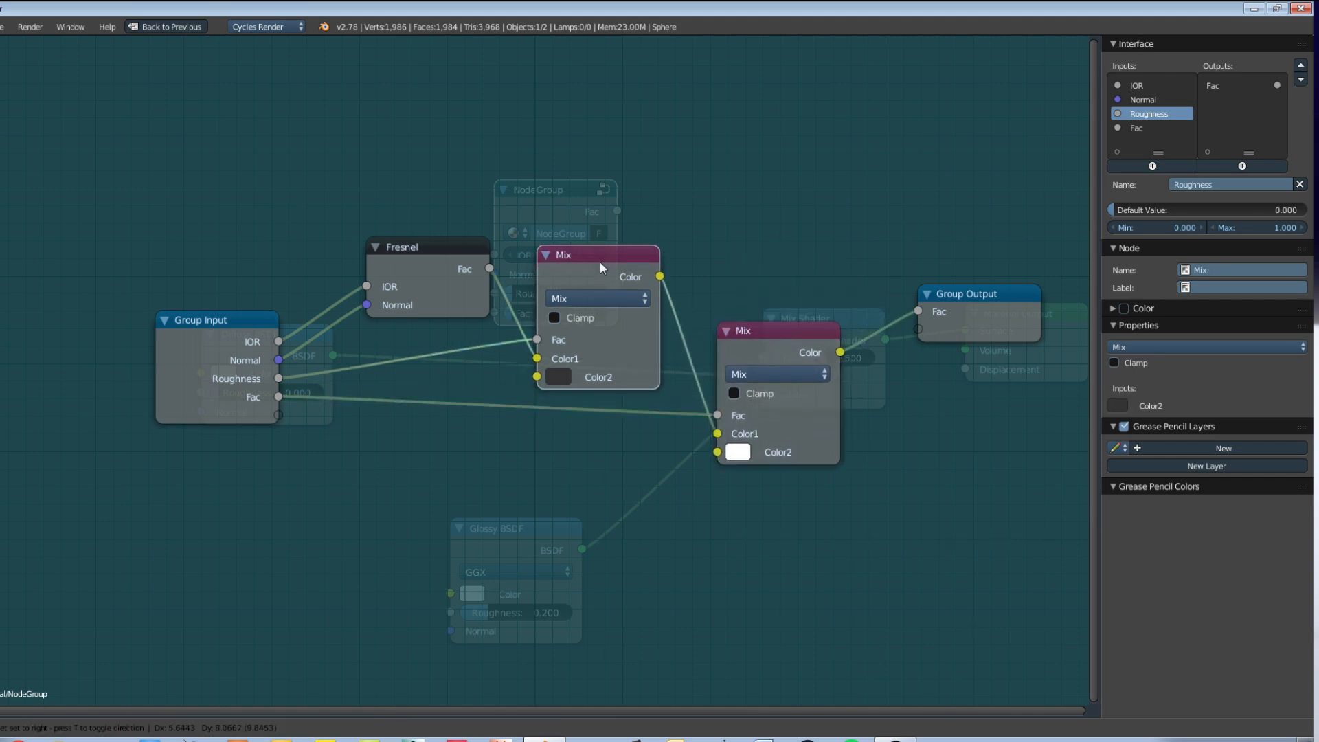
pyautogui.moveTo(426, 258); pyautogui.dragTo(433, 250)
pyautogui.moveTo(781, 331); pyautogui.dragTo(756, 319)
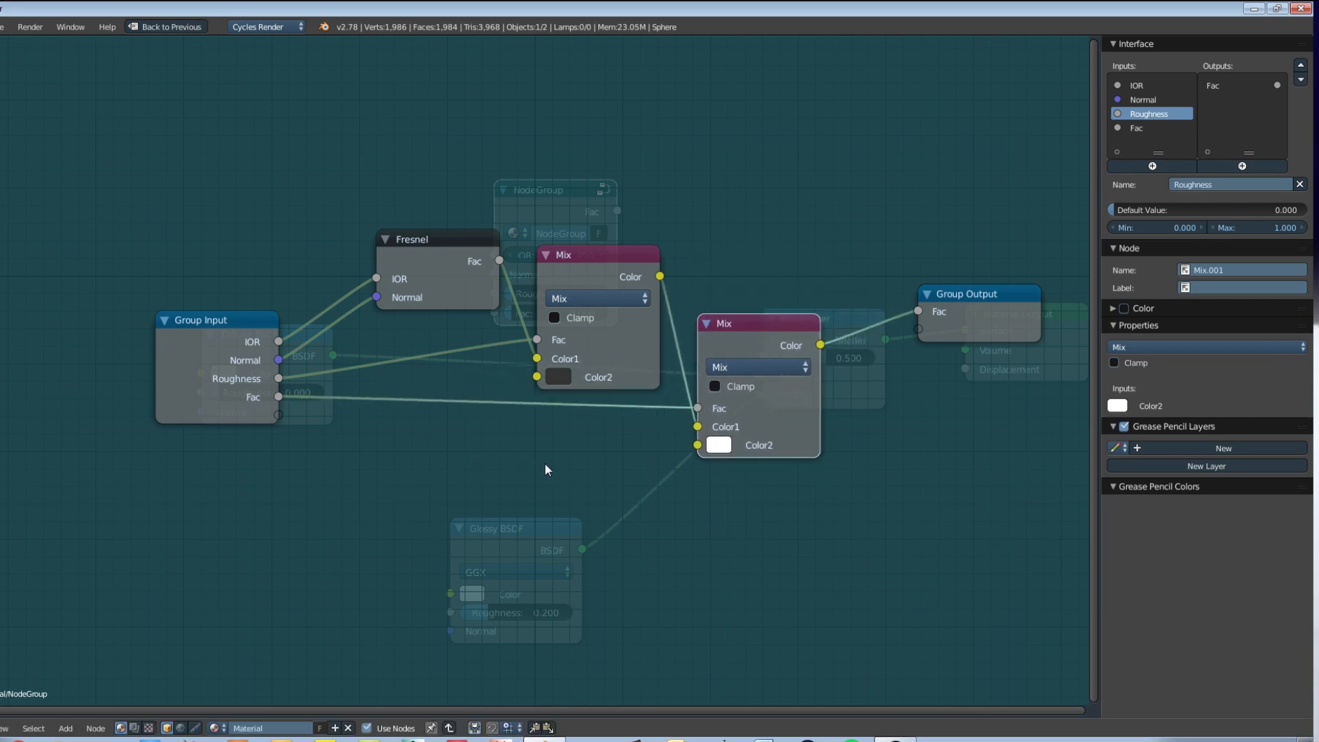
# Step: Insert two Reroute points on the Group Input Fac link so it runs below the first Mix node
pyautogui.hotkey('shift', 'a')
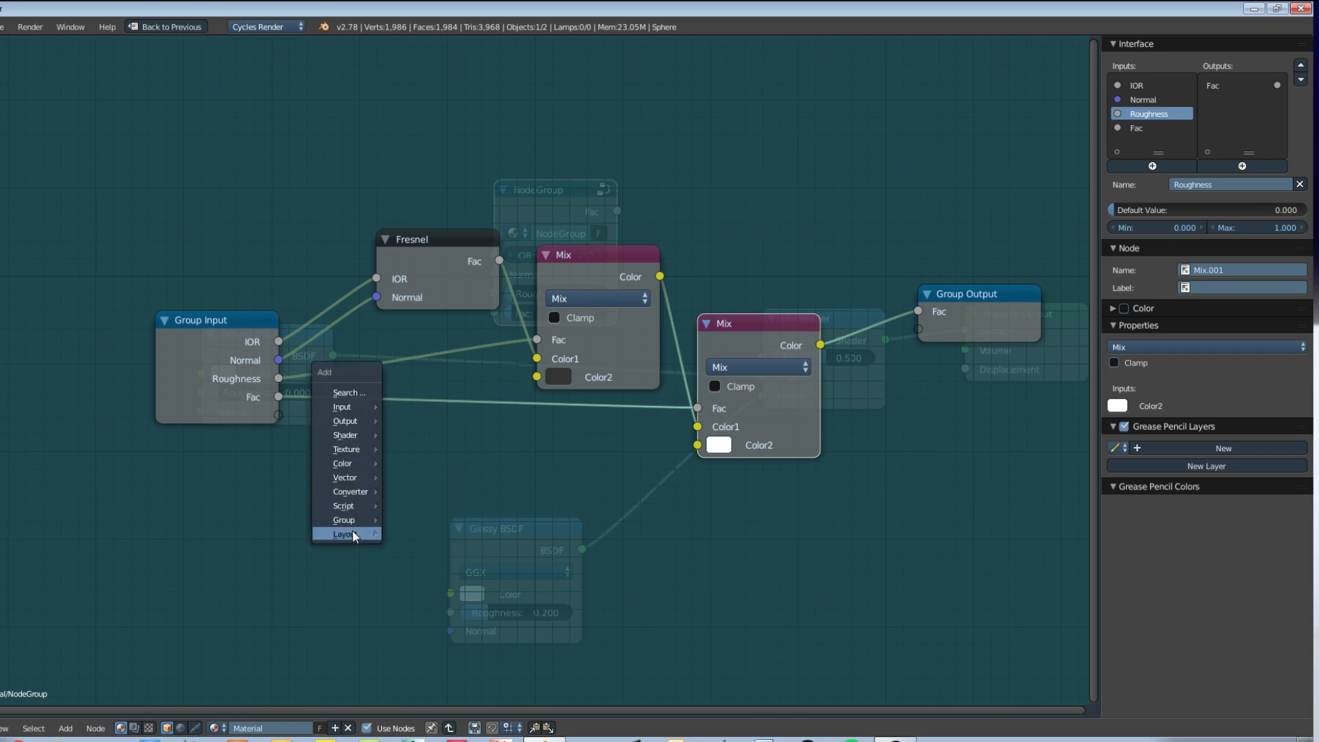
pyautogui.moveTo(352, 533)
pyautogui.click(417, 549)
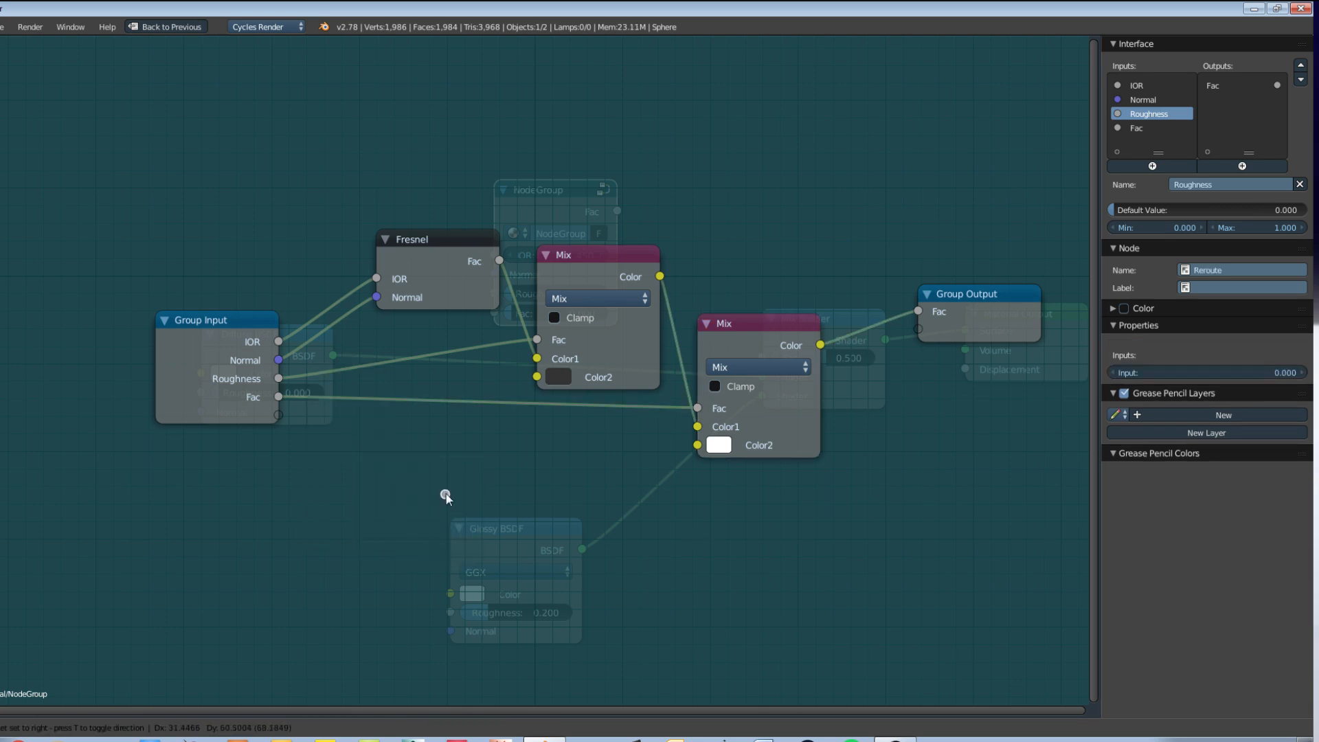
pyautogui.click(494, 405)
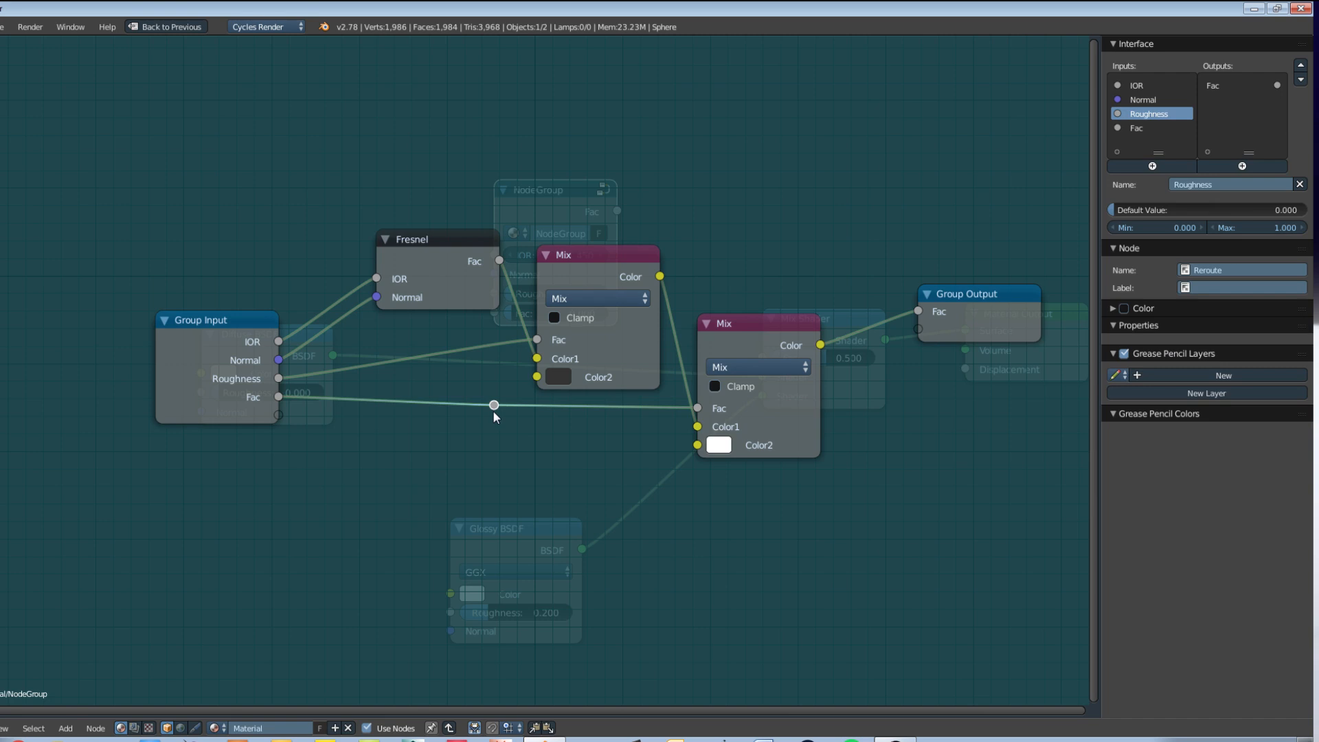
pyautogui.moveTo(494, 412); pyautogui.dragTo(414, 451)
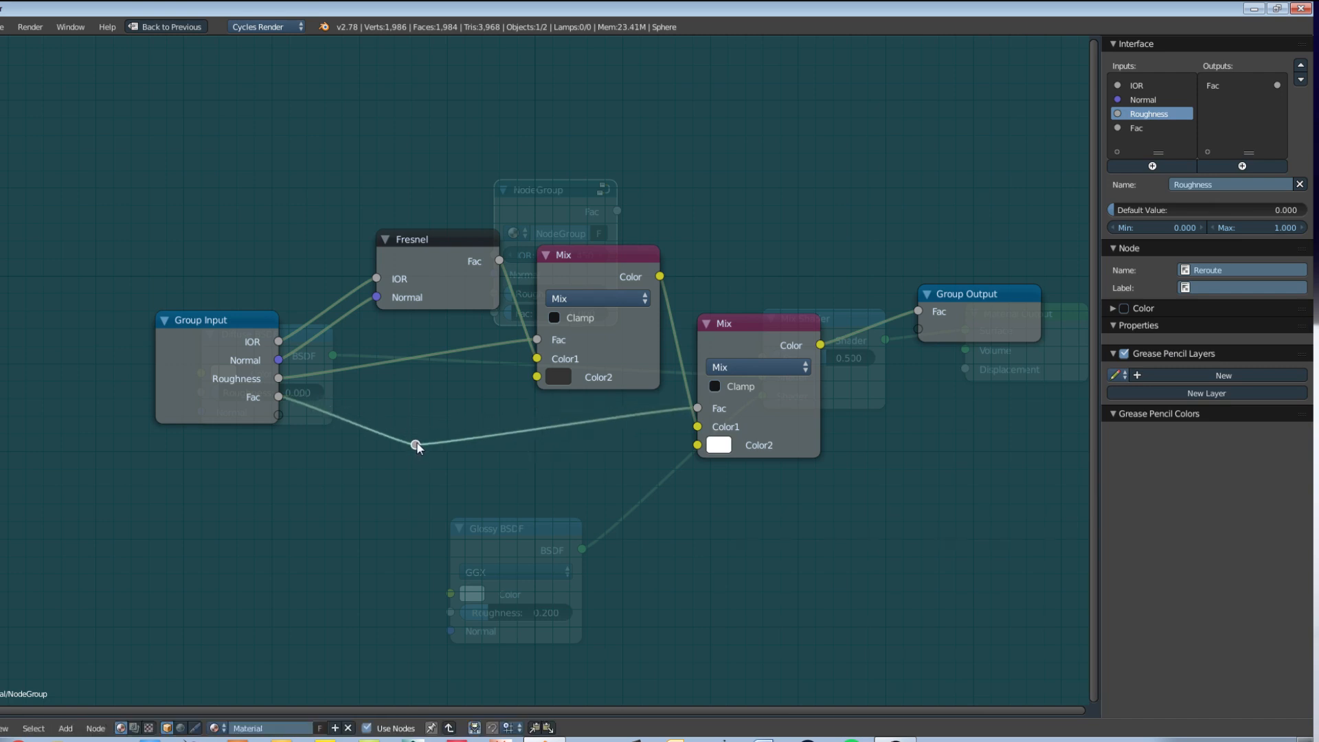
pyautogui.hotkey('shift', 'd')
pyautogui.click(590, 423)
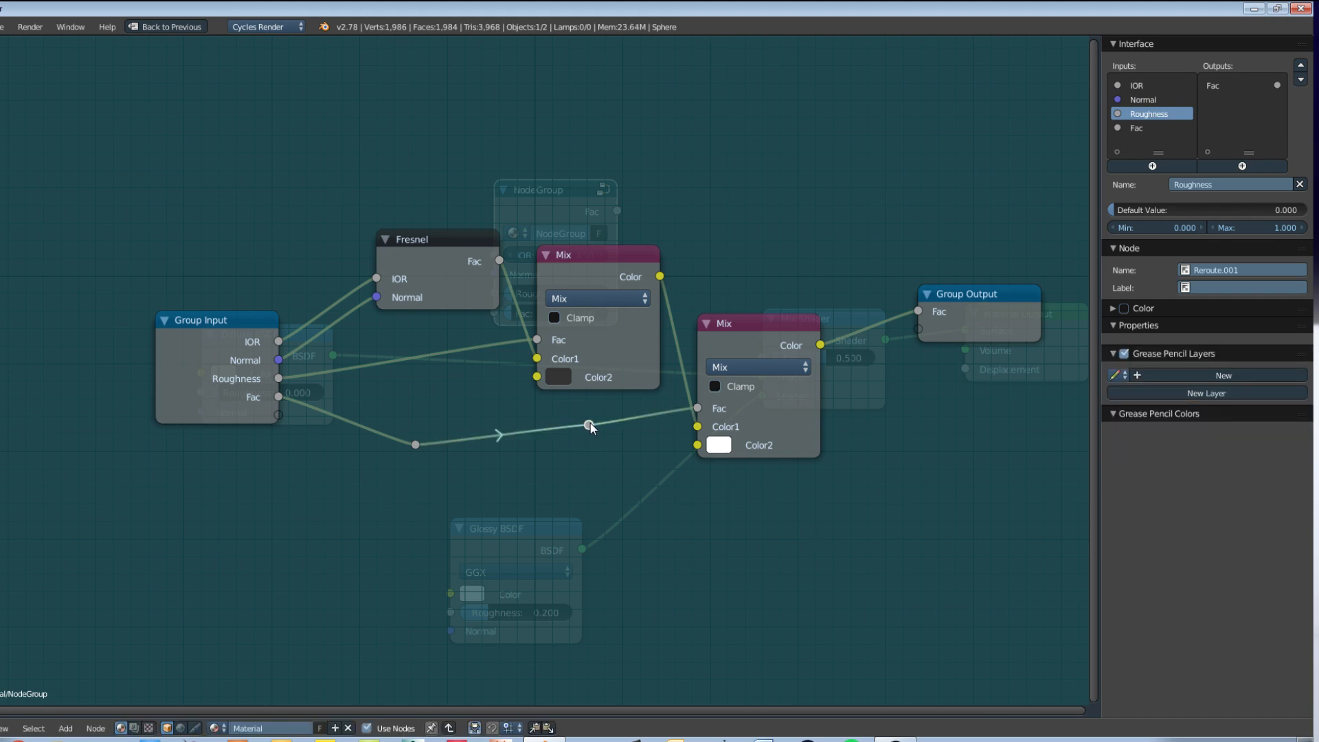
pyautogui.moveTo(591, 422); pyautogui.dragTo(598, 442)
pyautogui.moveTo(883, 483)
pyautogui.mouseDown(button='middle')
pyautogui.moveTo(745, 465)
pyautogui.moveTo(878, 471)
pyautogui.mouseUp(button='middle')
pyautogui.scroll(-1, 878, 472)
pyautogui.scroll(1, 133, 332)
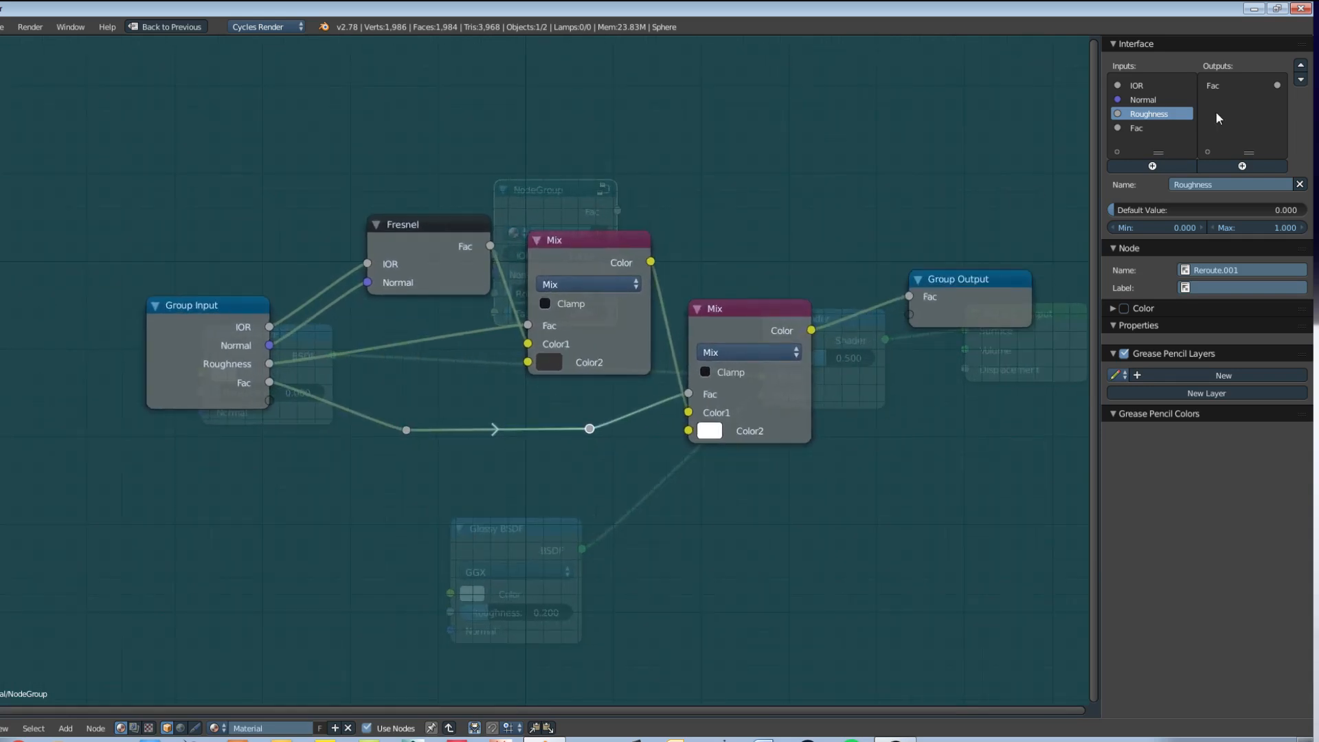
# Step: Rename the group's Fac input to Reflection and move the Normal input to the end of the inputs list
pyautogui.click(1135, 127)
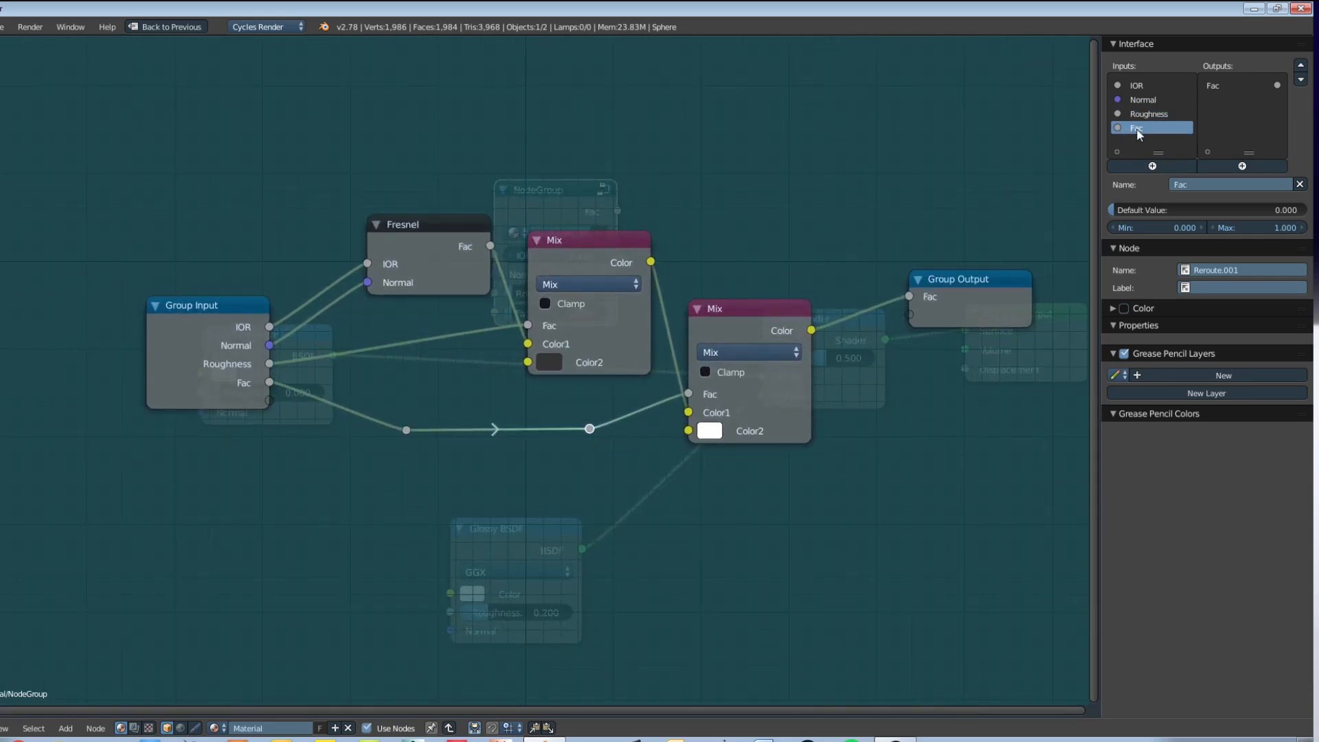
pyautogui.click(1186, 181)
pyautogui.write('Roghness')
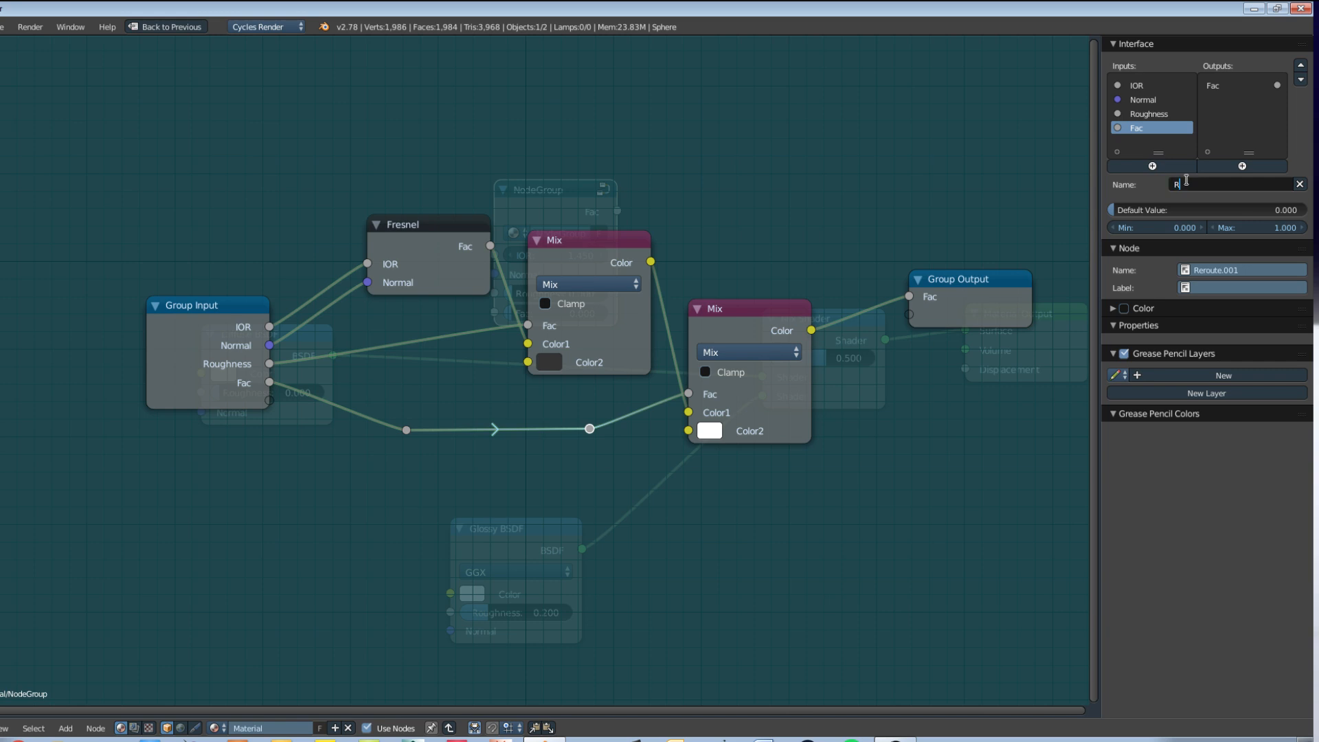
pyautogui.press('Return')
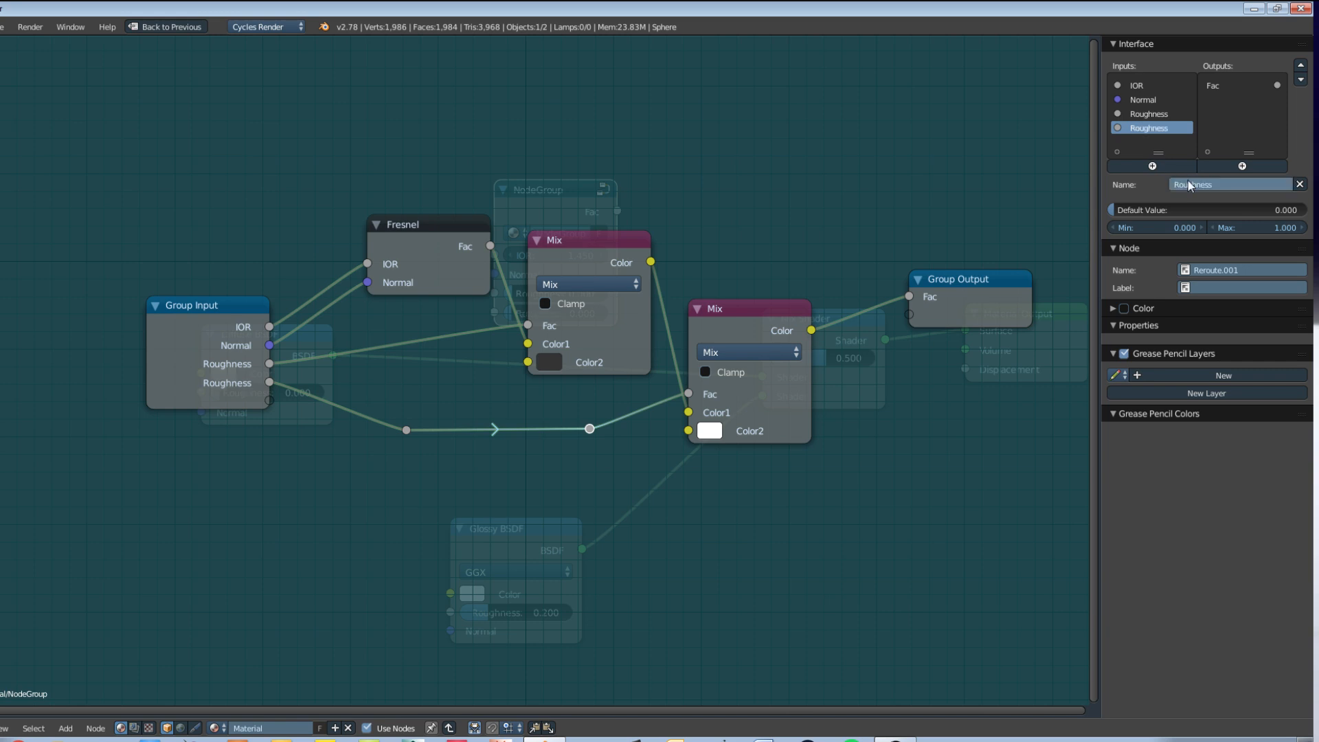
pyautogui.click(1187, 181)
pyautogui.write('Reflection')
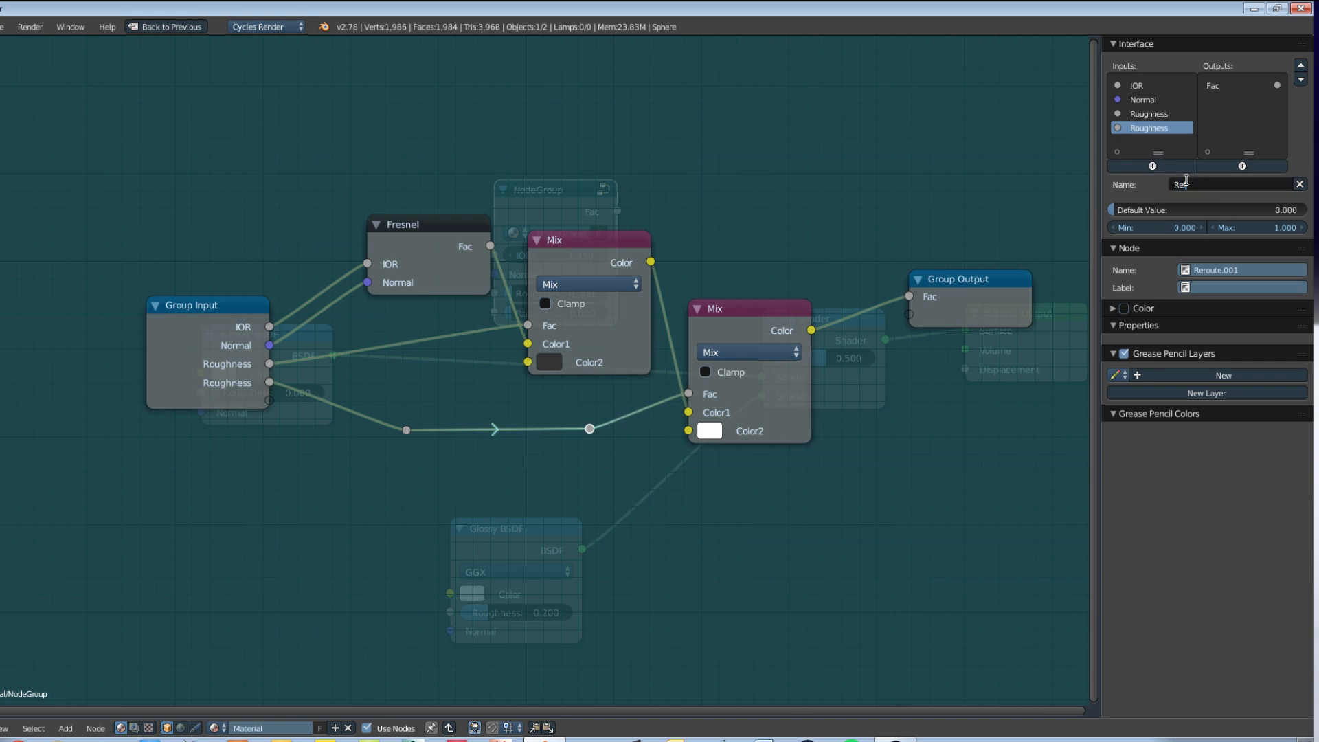
pyautogui.press('Return')
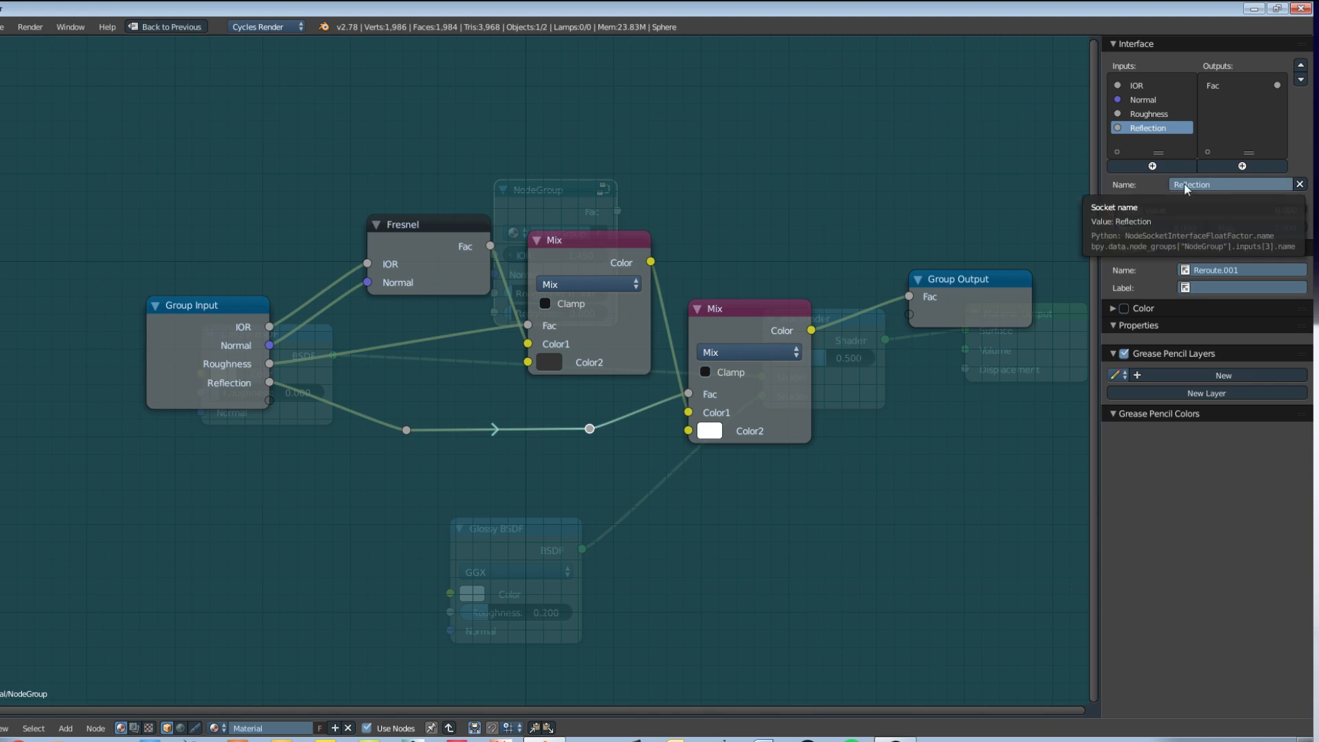
pyautogui.click(1142, 100)
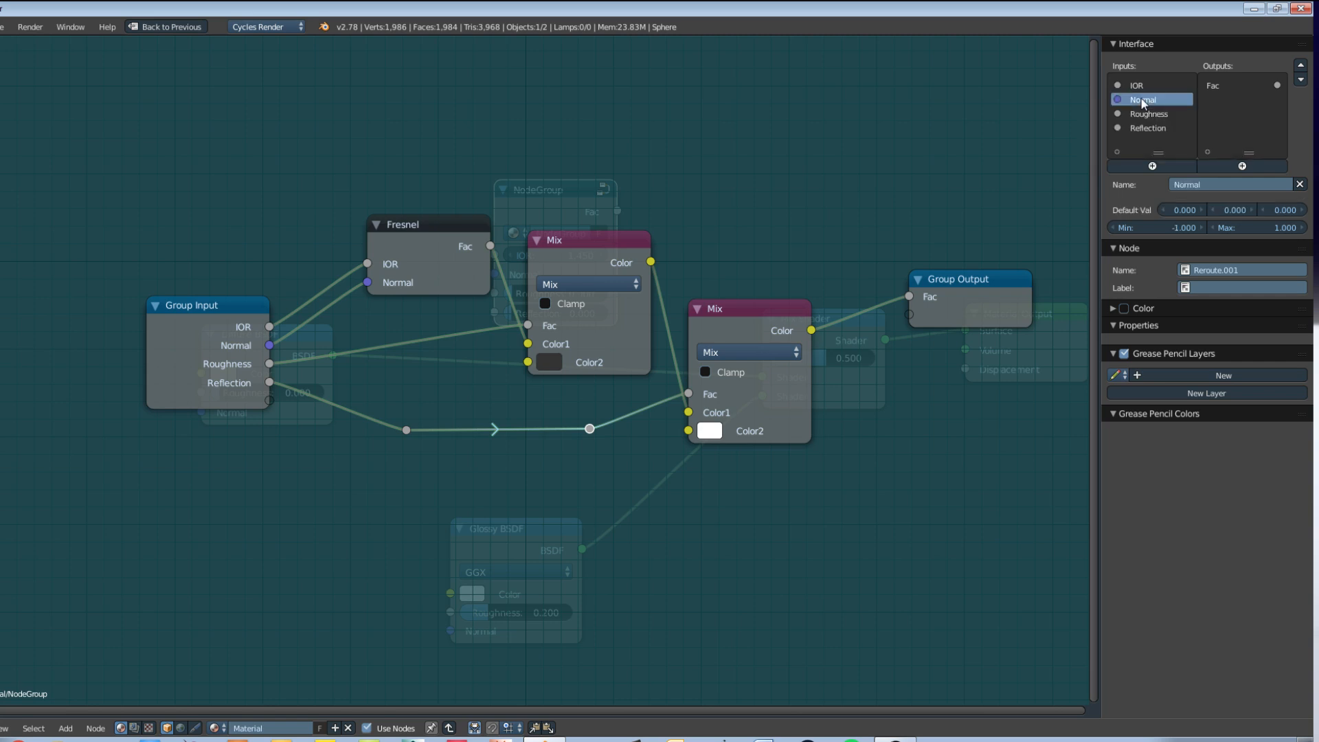
pyautogui.click(1299, 79)
pyautogui.click(1298, 78)
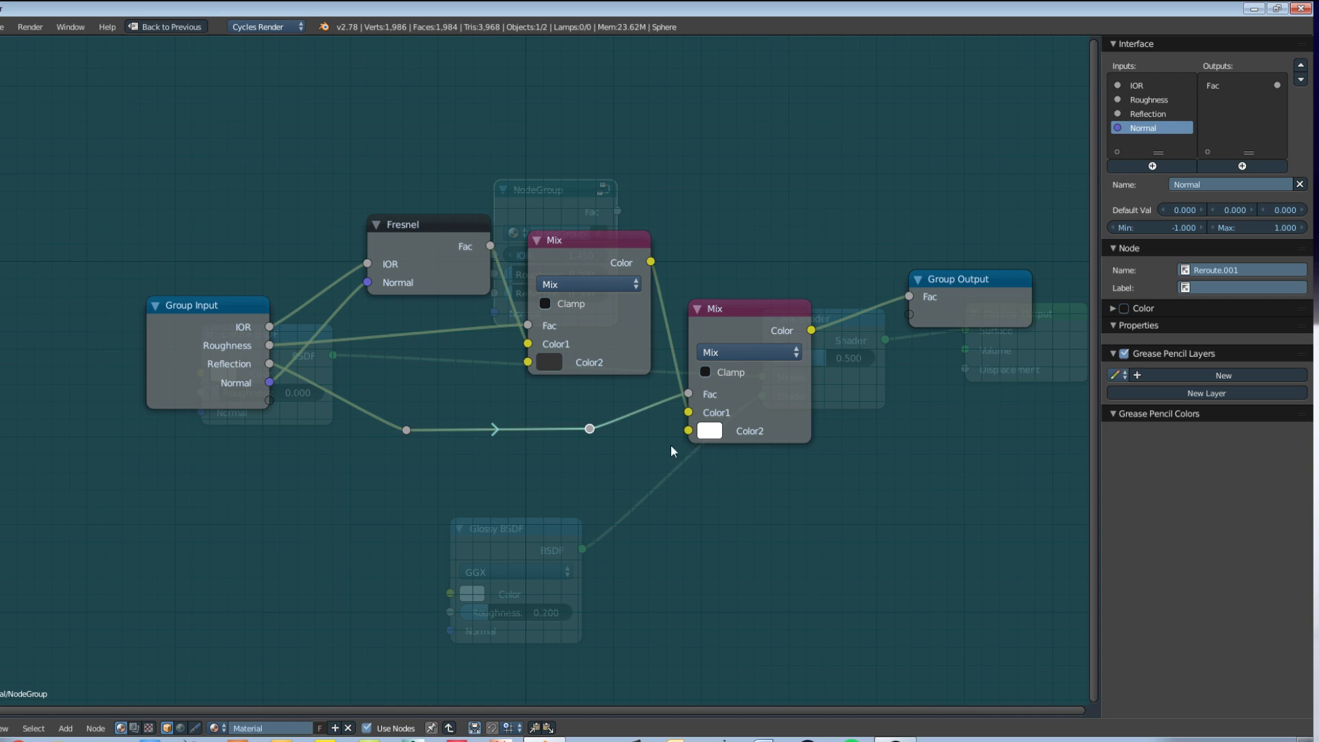
# Step: Align the two Reroute points on the Reflection link horizontally by scaling them to 0 along Y
pyautogui.moveTo(592, 425); pyautogui.dragTo(591, 429)
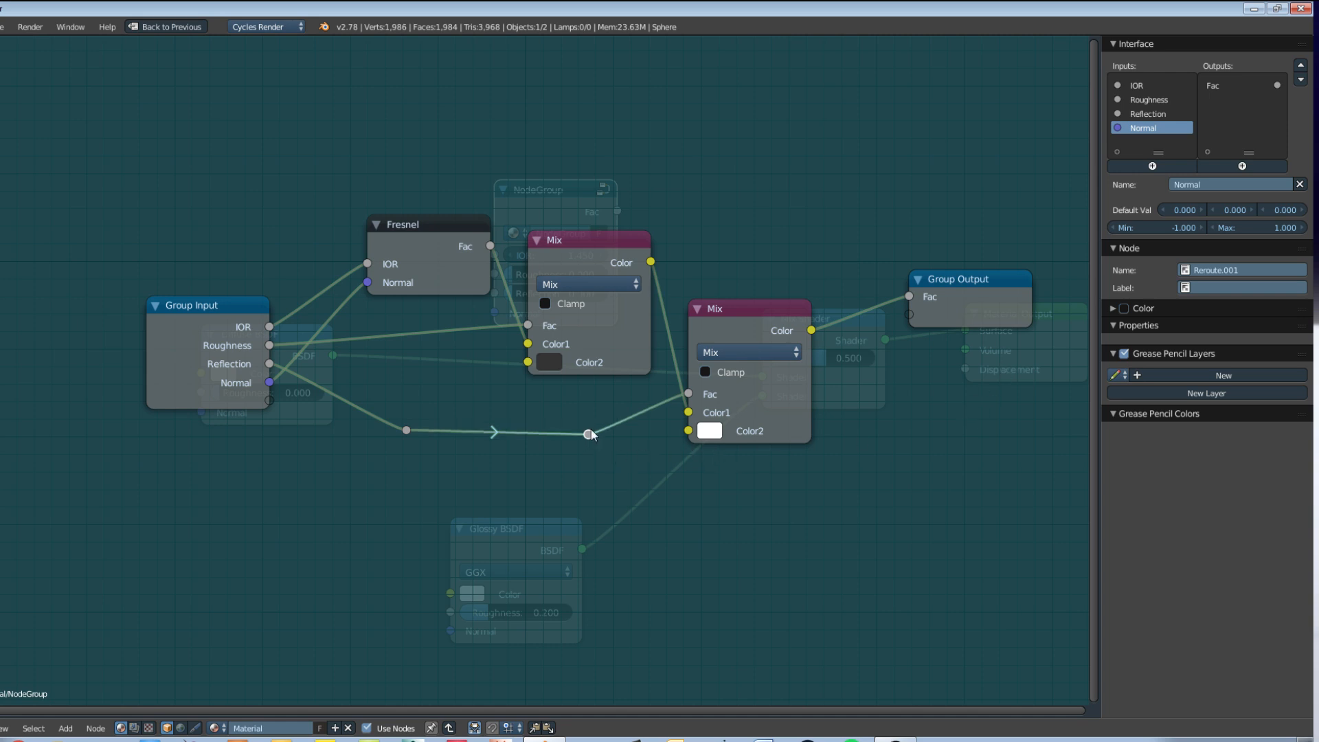
pyautogui.click(407, 431)
pyautogui.write('sy')
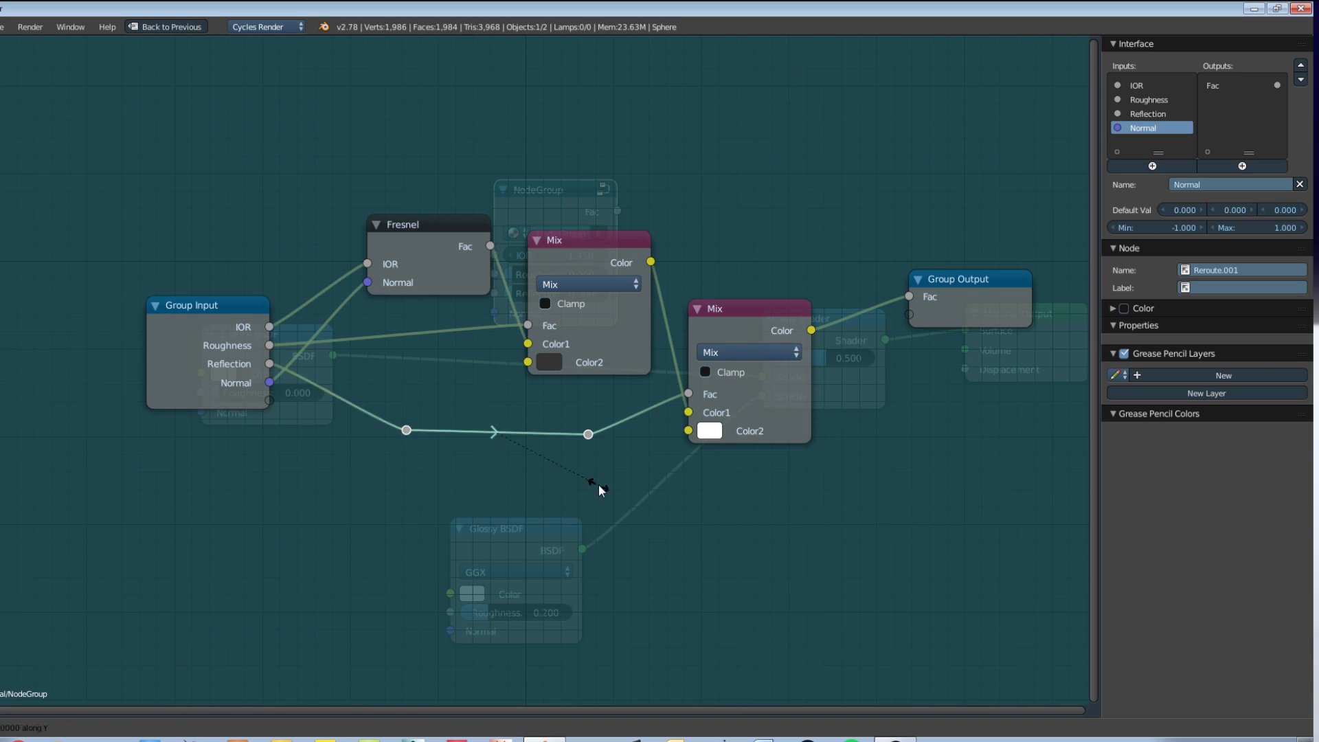
pyautogui.write('0')
pyautogui.press('Return')
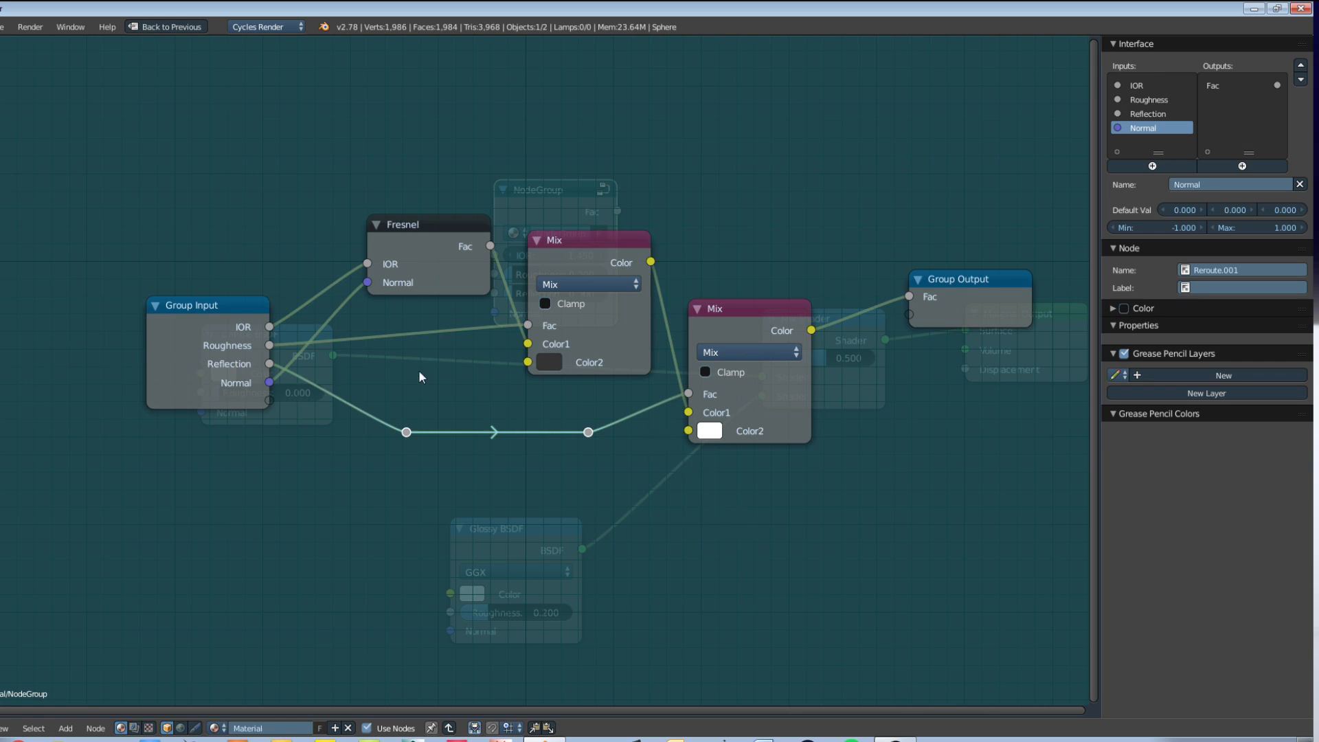
# Step: Exit the node group, move its node higher above the shaders, and rename the group as Fresnel
pyautogui.press('Tab')
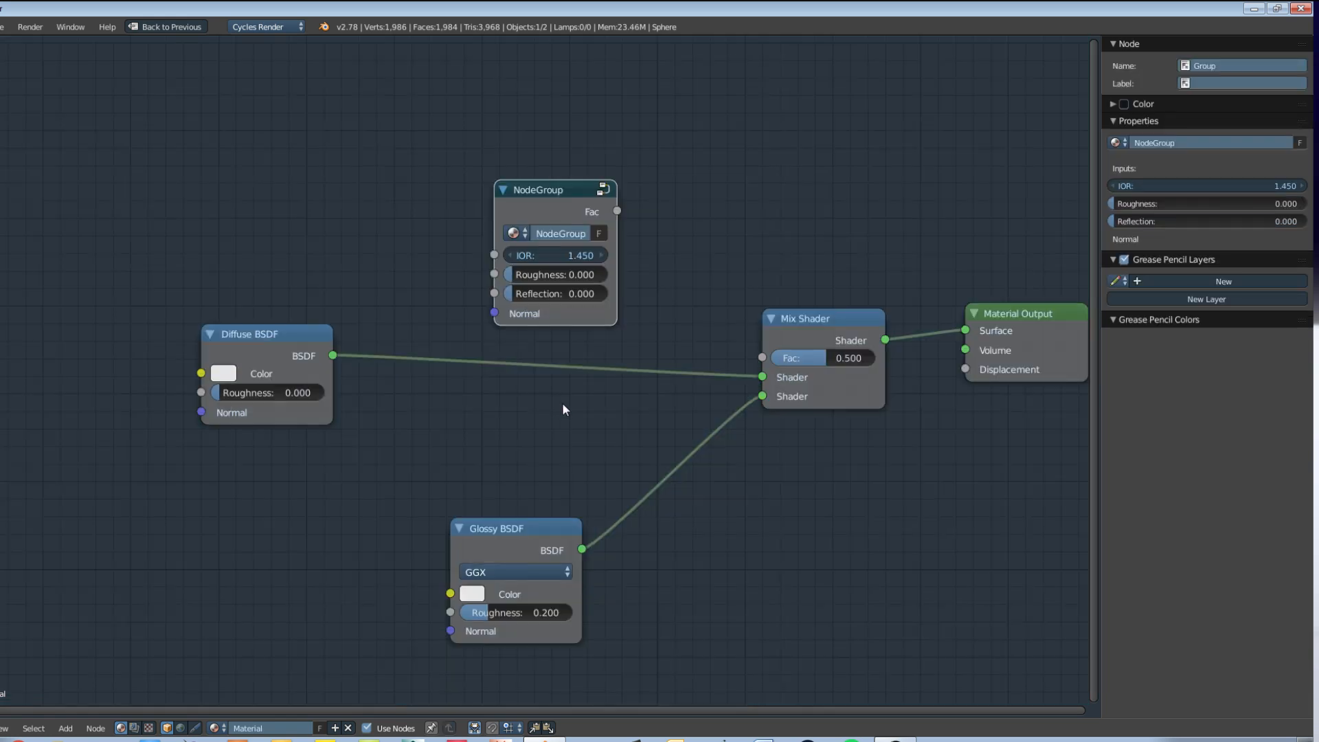
pyautogui.moveTo(549, 189); pyautogui.dragTo(535, 137)
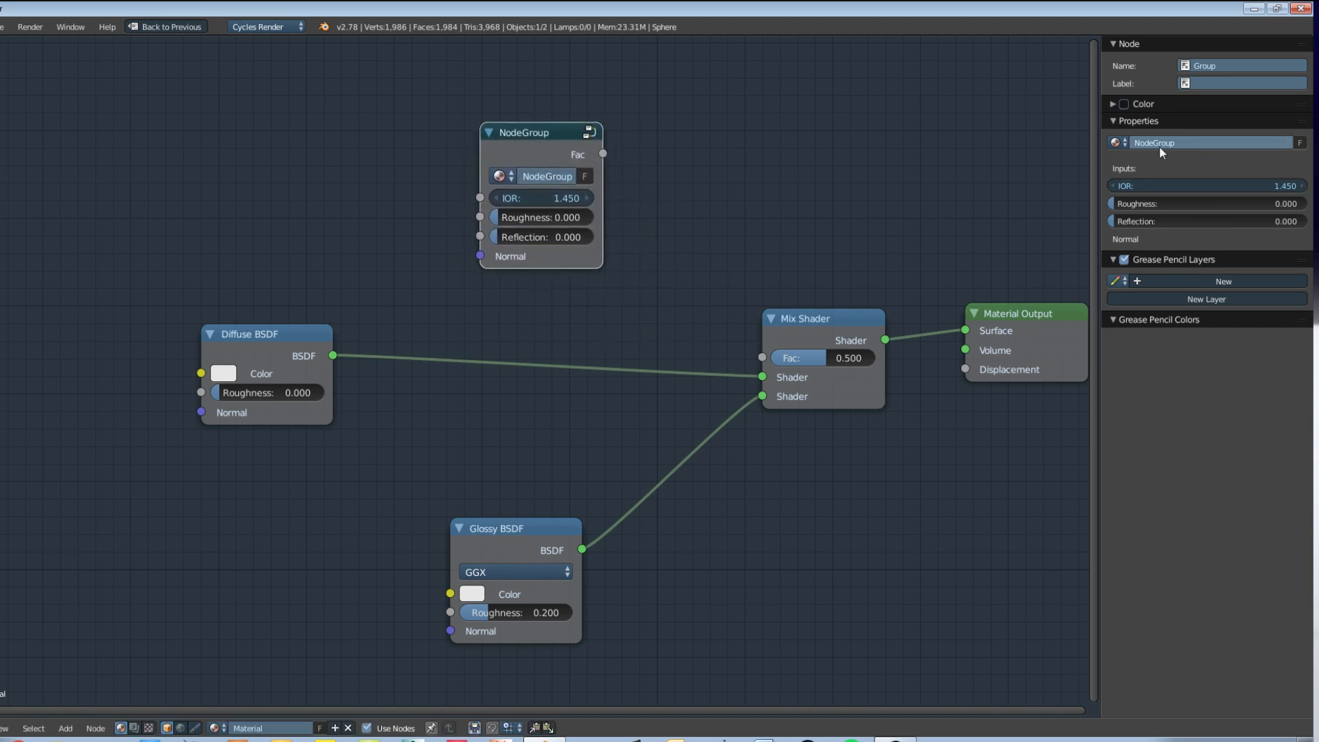
pyautogui.click(1186, 141)
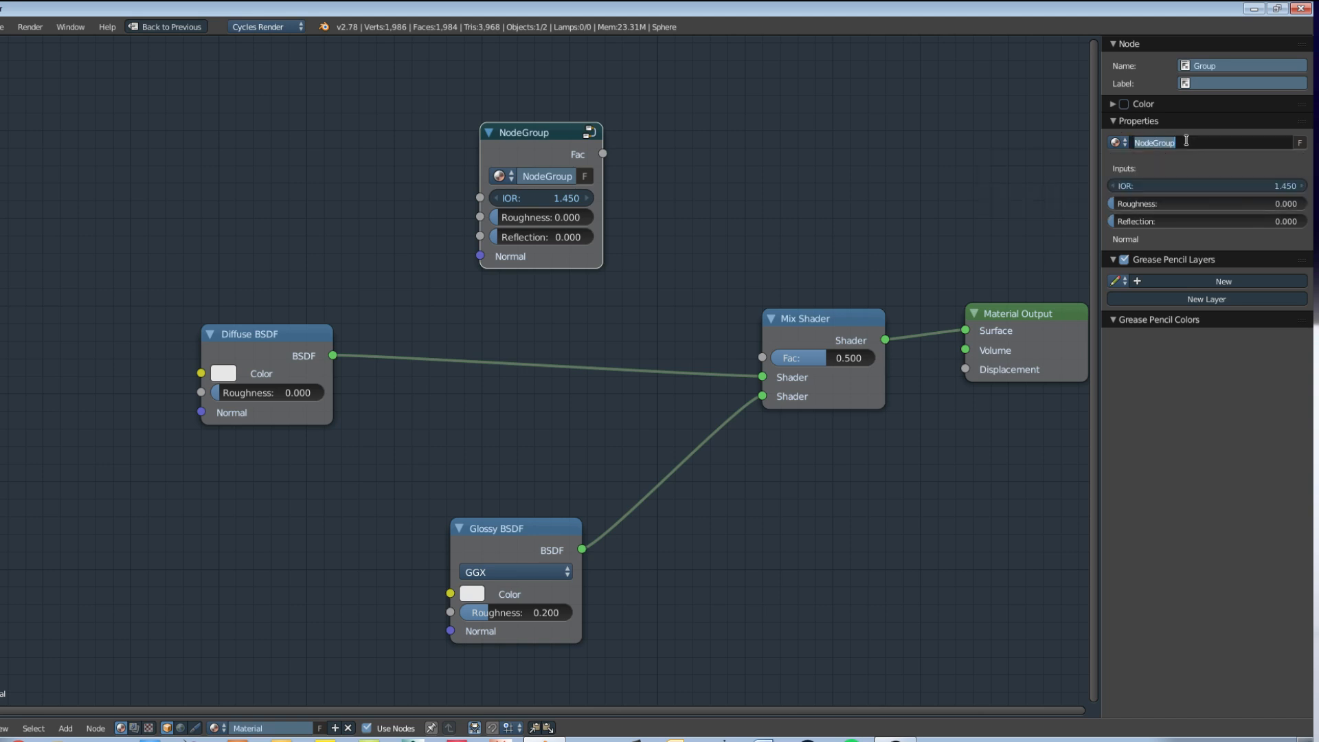
pyautogui.write('Fresnel')
pyautogui.press('Return')
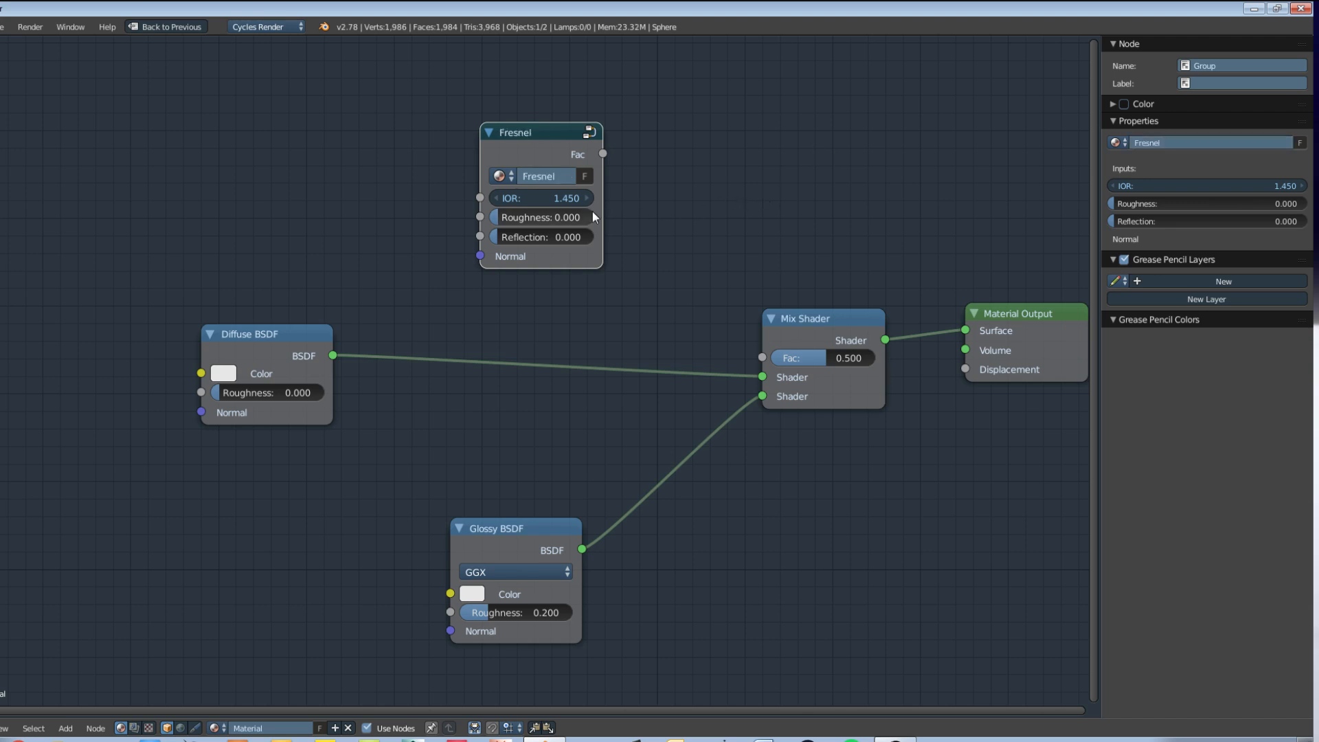
# Step: Space out the Fresnel group and Diffuse BSDF nodes, and connect the group's Fac output to the Mix Shader's Fac
pyautogui.moveTo(507, 152)
pyautogui.mouseDown()
pyautogui.moveTo(471, 153)
pyautogui.moveTo(489, 150)
pyautogui.mouseUp()
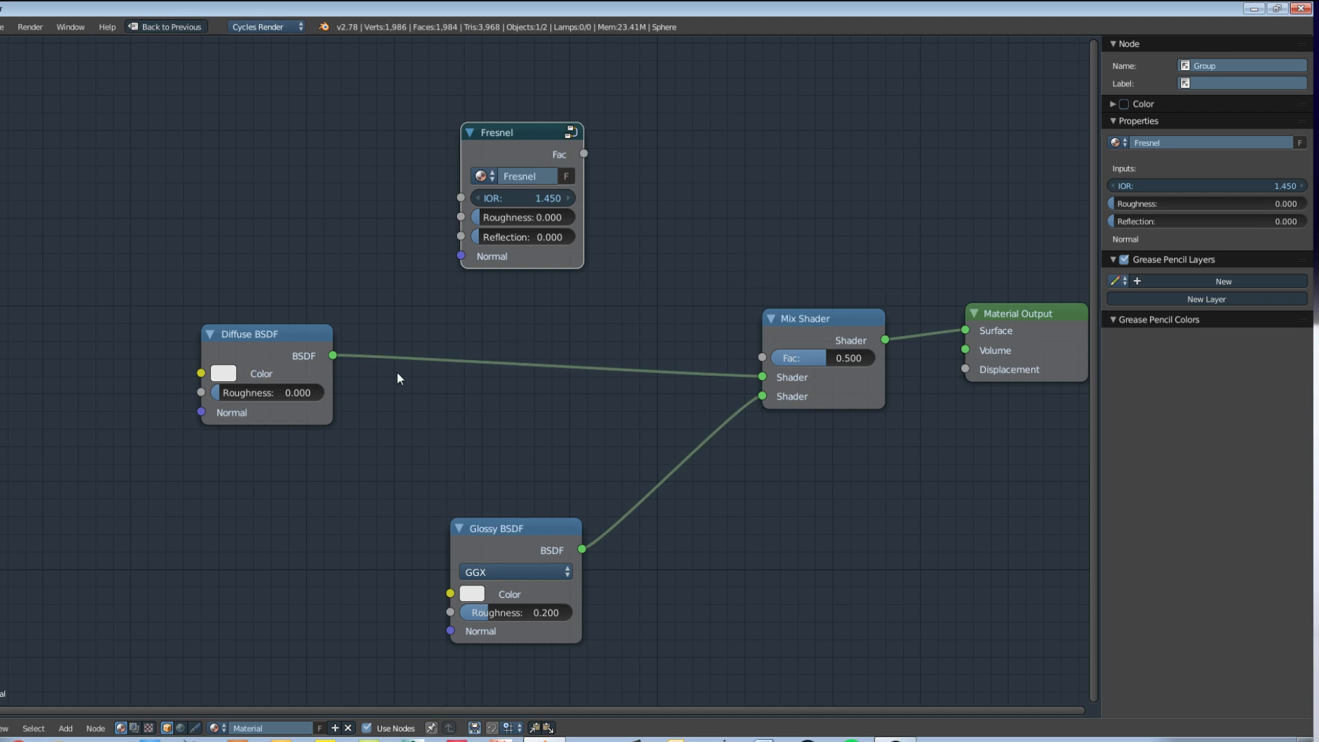
pyautogui.moveTo(298, 356); pyautogui.dragTo(215, 375)
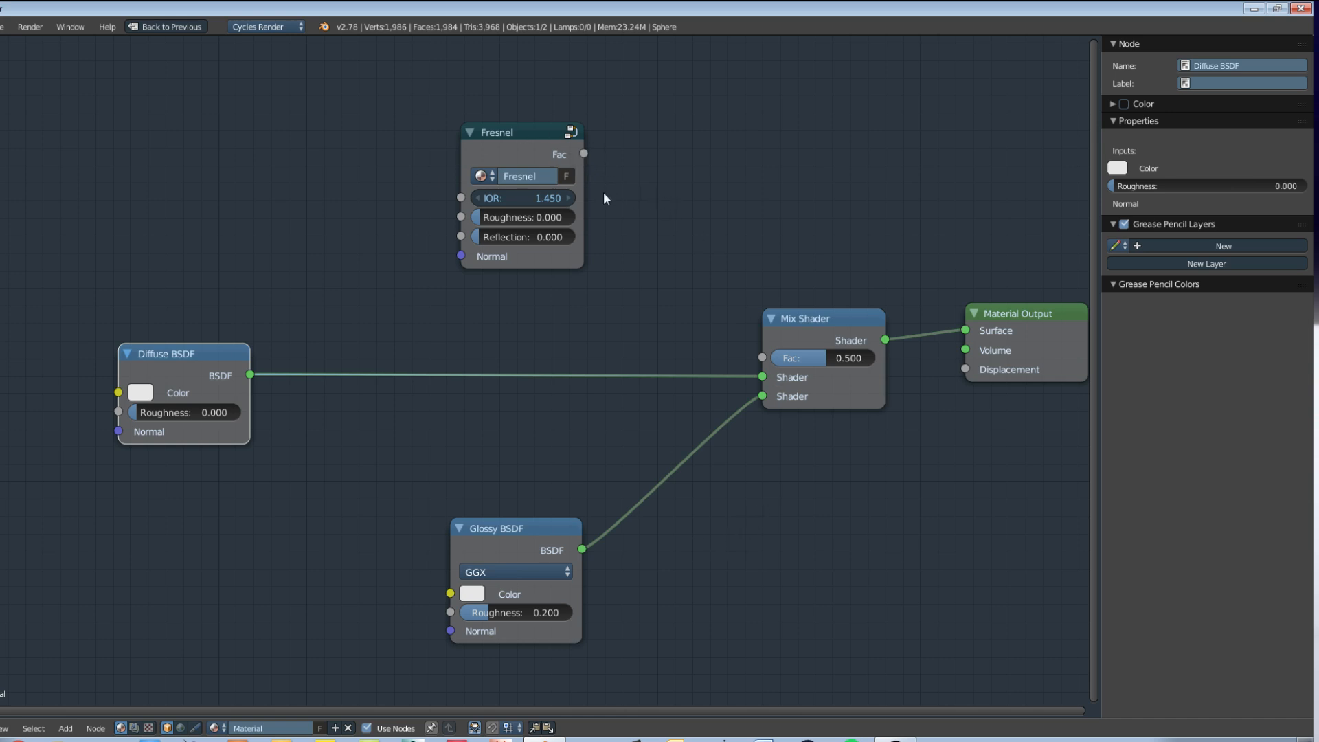
pyautogui.moveTo(584, 153); pyautogui.dragTo(762, 357)
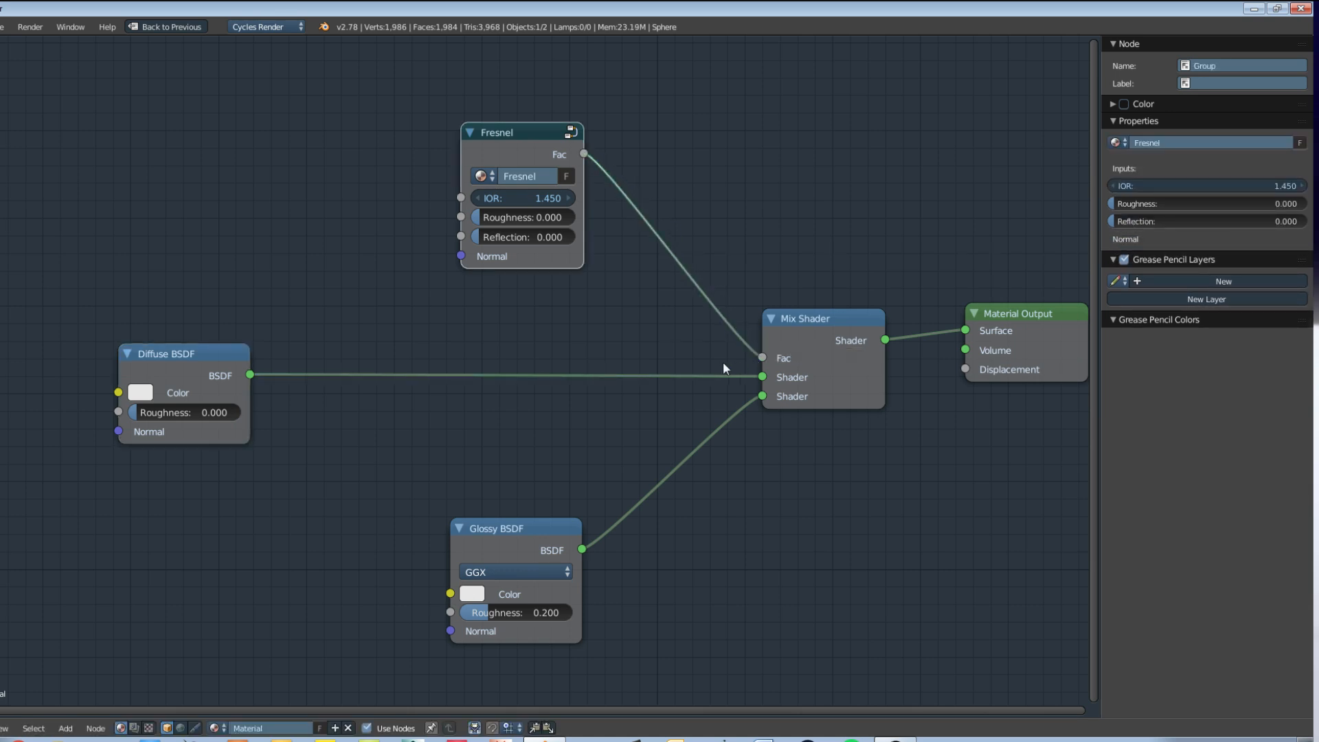
# Step: Set the Diffuse BSDF color to red and preview the sphere with rendered viewport shading in the restored layout
pyautogui.click(146, 393)
pyautogui.moveTo(207, 220); pyautogui.dragTo(202, 255)
pyautogui.hotkey('ctrl', 'space')
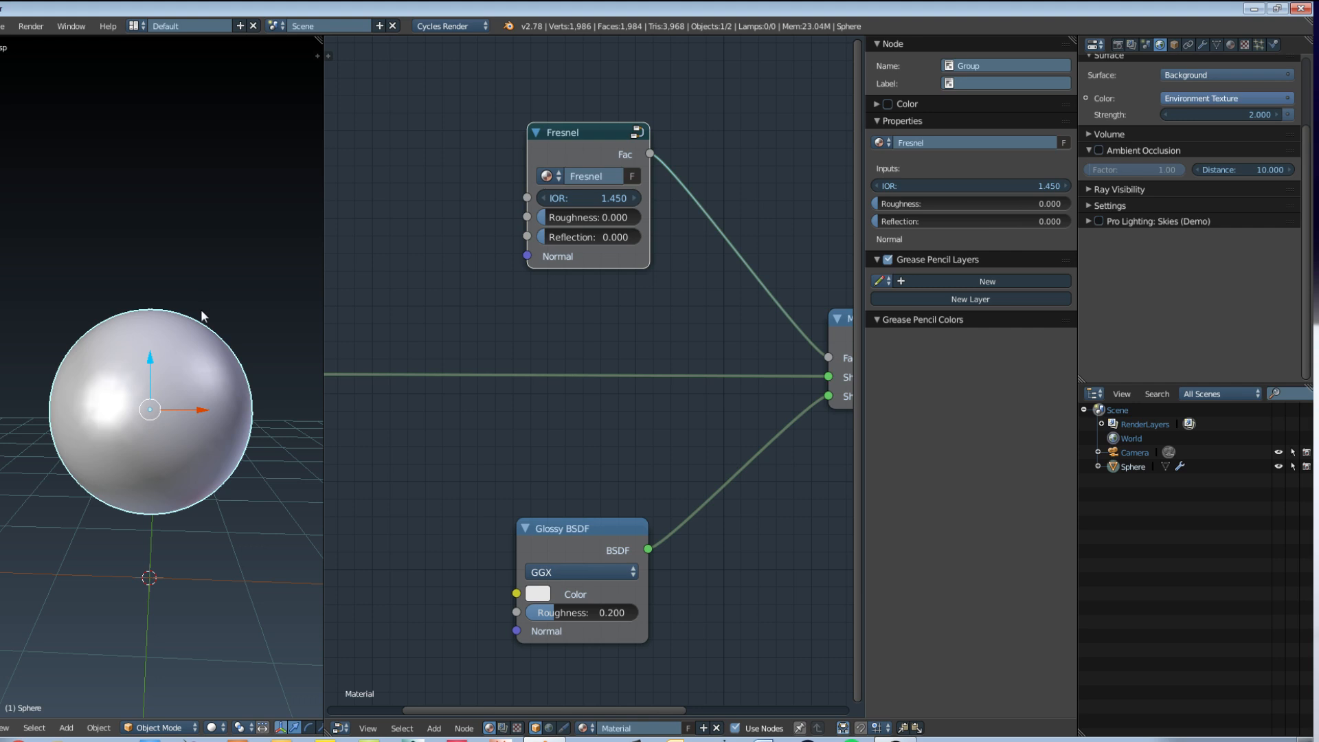
pyautogui.hotkey('shift', 'z')
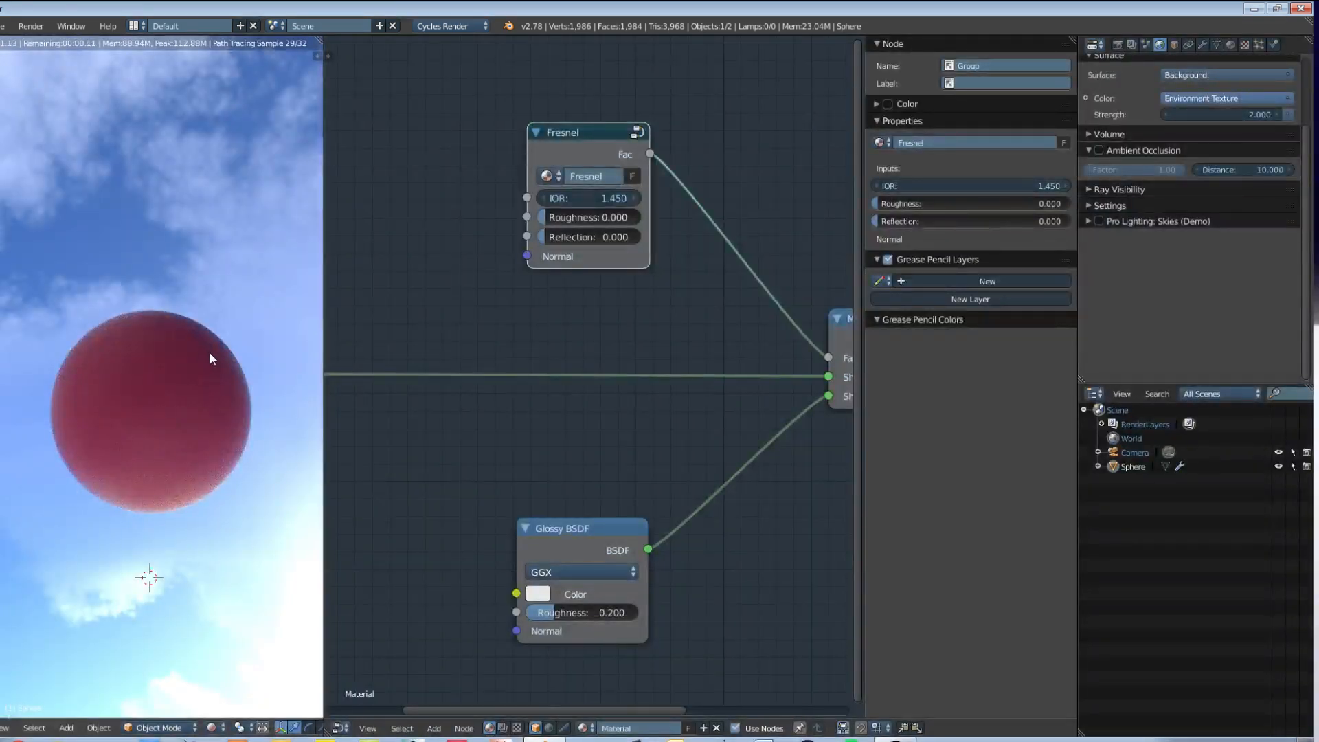
pyautogui.moveTo(244, 331); pyautogui.dragTo(244, 280, button='middle')
pyautogui.scroll(-1, 243, 280)
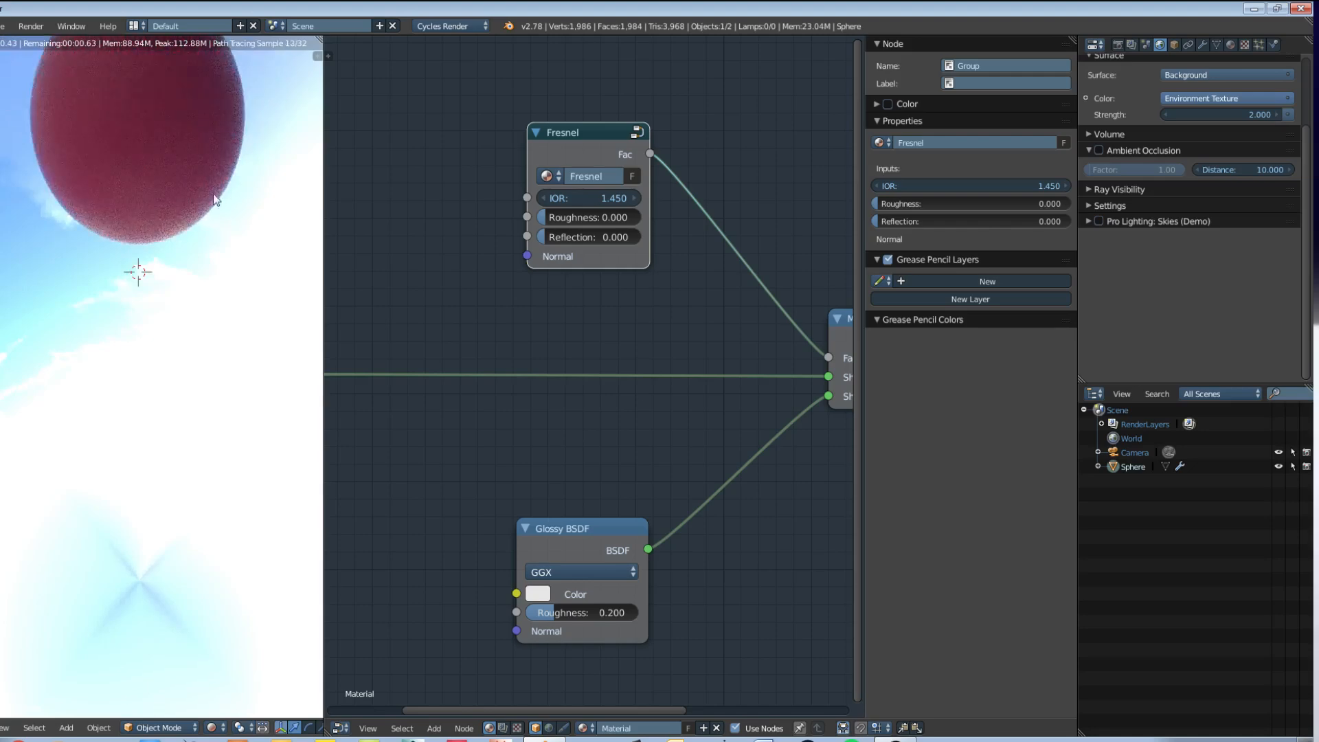
pyautogui.press('KP_Decimal')
pyautogui.moveTo(159, 228); pyautogui.dragTo(69, 648, button='middle')
pyautogui.moveTo(88, 431); pyautogui.dragTo(93, 440, button='middle')
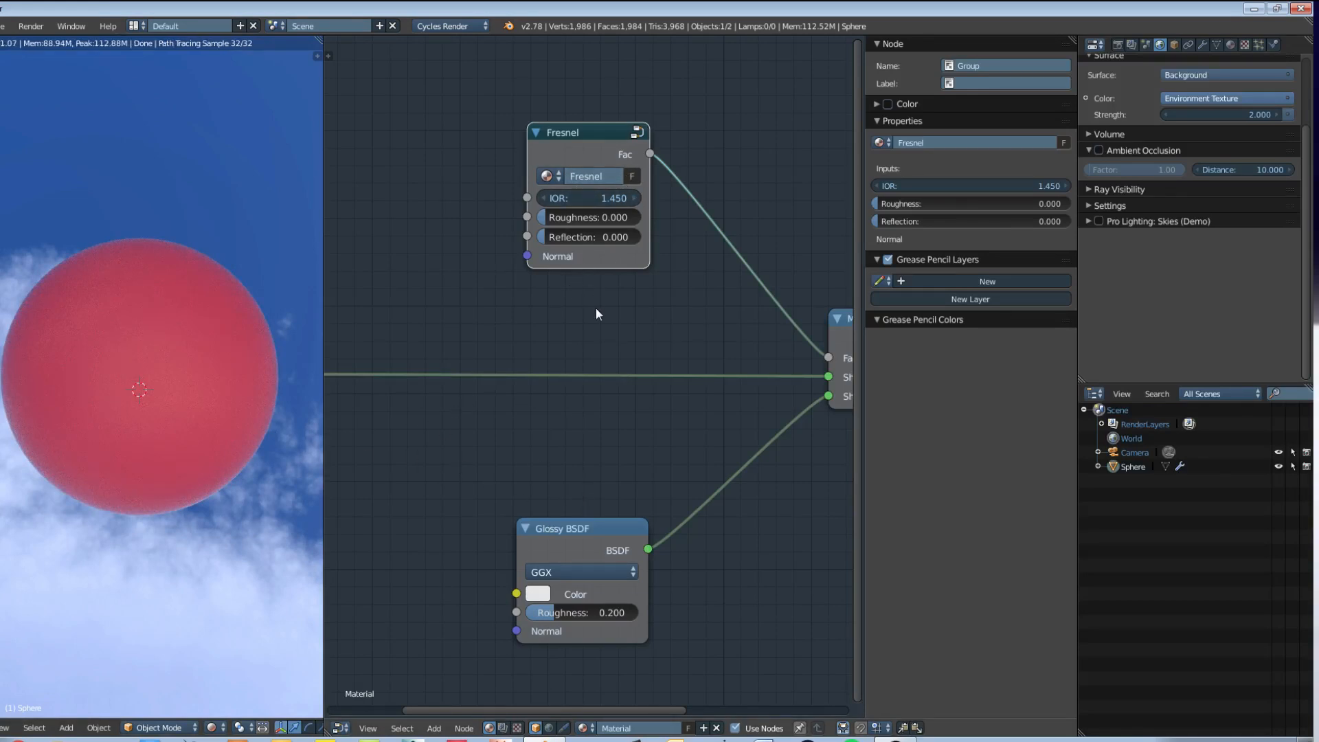
# Step: Set the Glossy BSDF roughness to 0 and move the Glossy BSDF and Fresnel nodes closer together
pyautogui.moveTo(521, 326); pyautogui.dragTo(534, 303, button='middle')
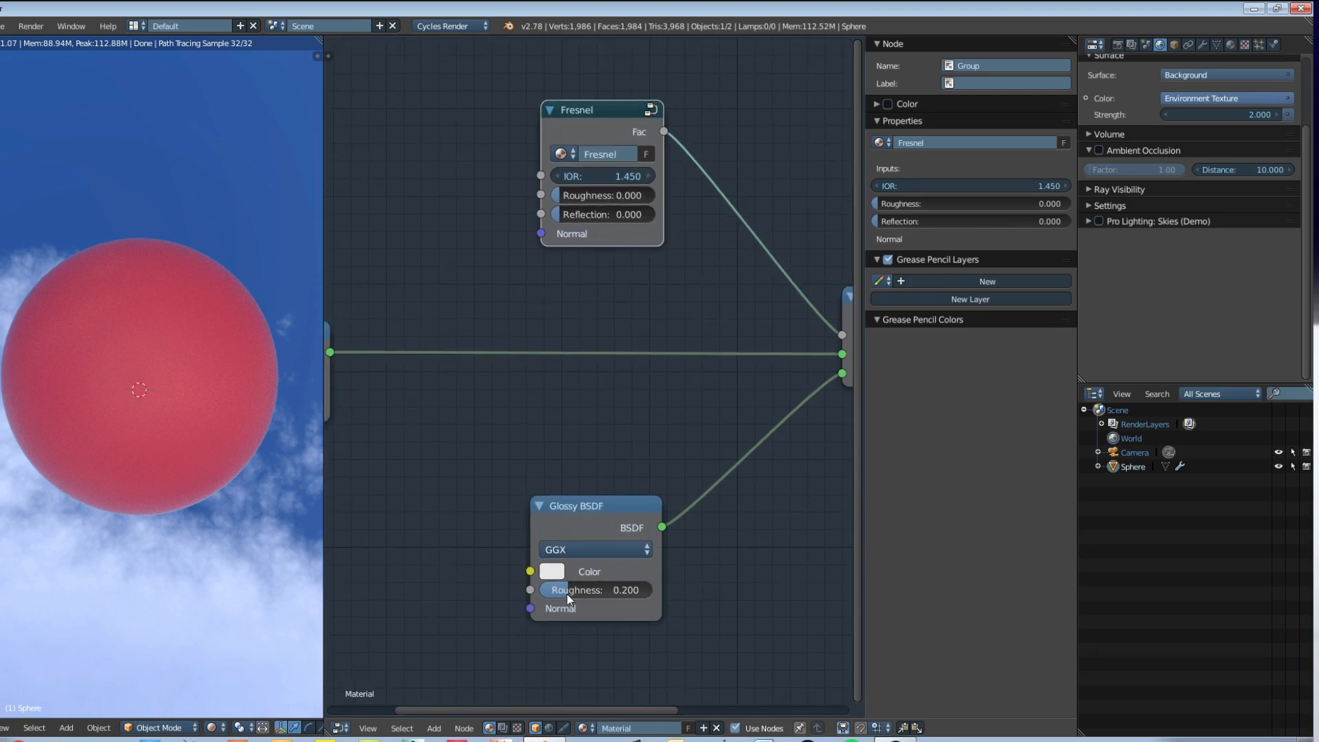
pyautogui.moveTo(566, 592); pyautogui.dragTo(547, 589)
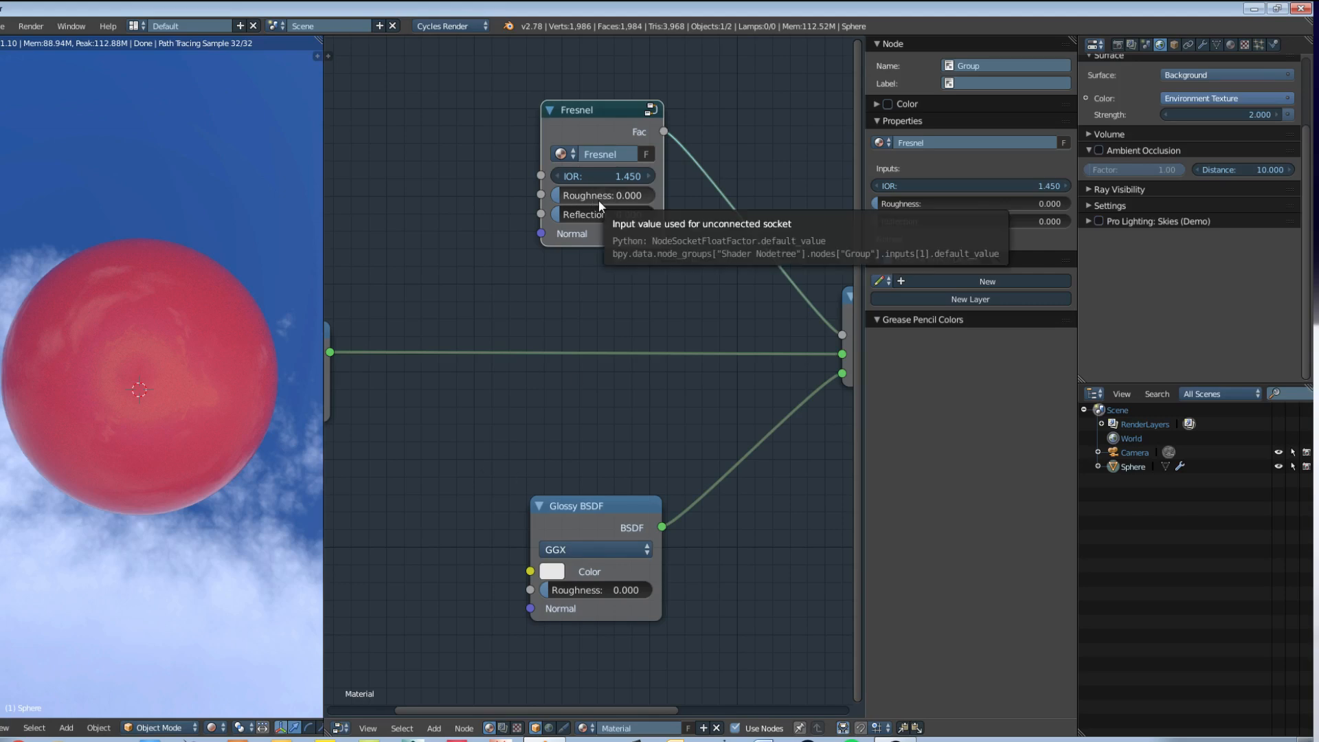
pyautogui.moveTo(585, 510); pyautogui.dragTo(599, 430)
pyautogui.moveTo(593, 117); pyautogui.dragTo(603, 154)
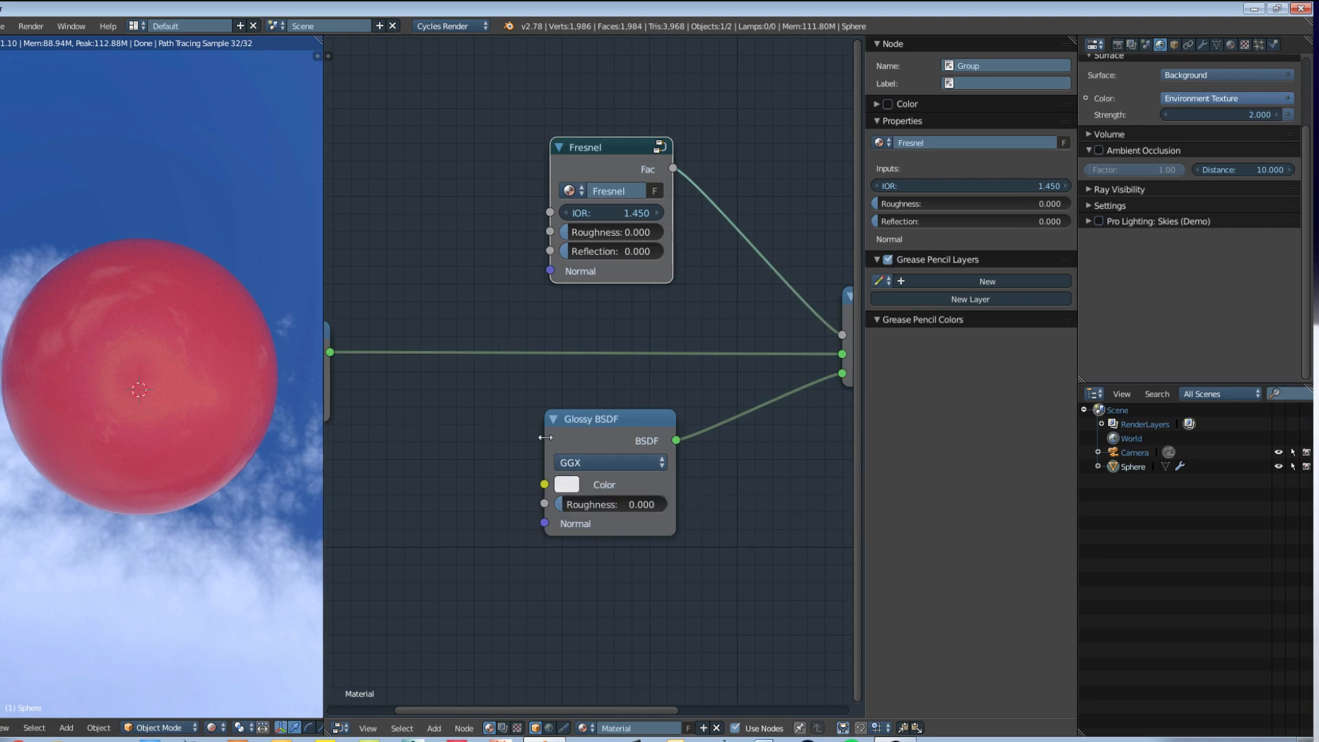
# Step: Turn off the rendered preview and maximize the node editor with the Glossy BSDF node selected
pyautogui.hotkey('shift', 'z')
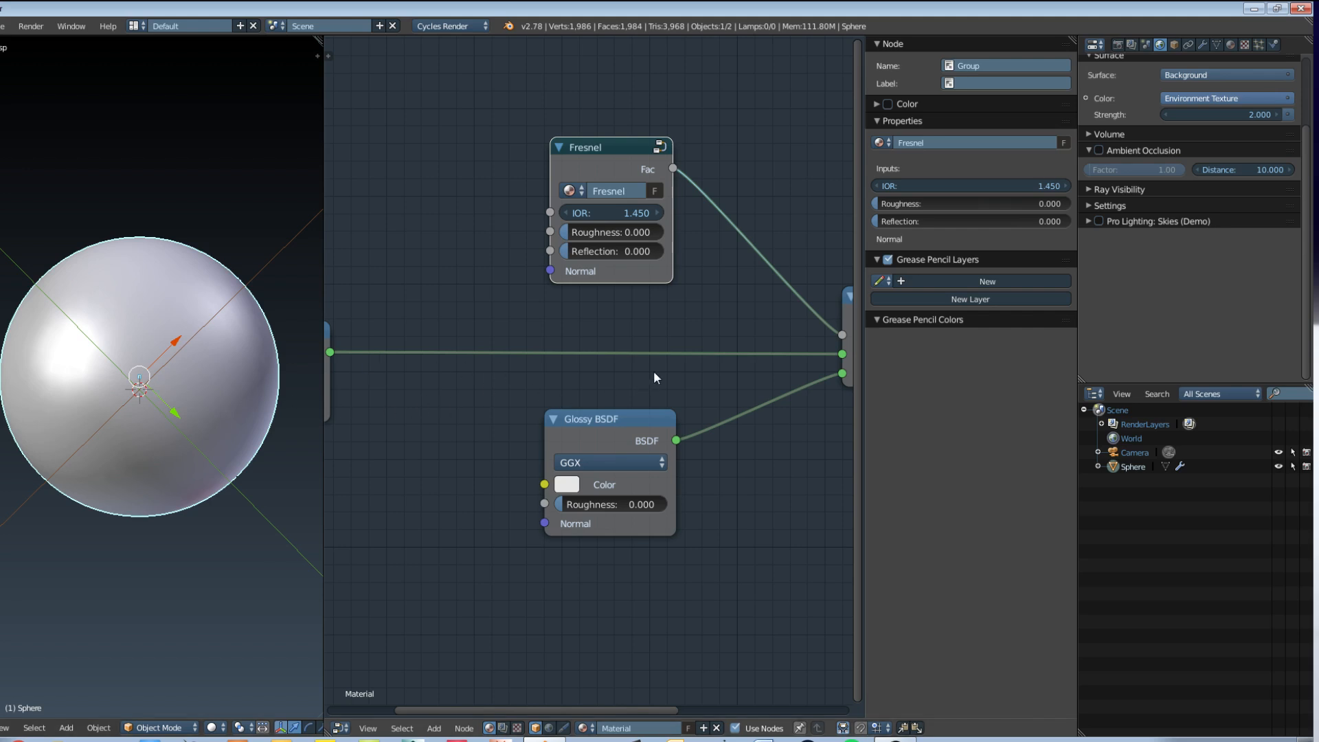
pyautogui.hotkey('shift', 'space')
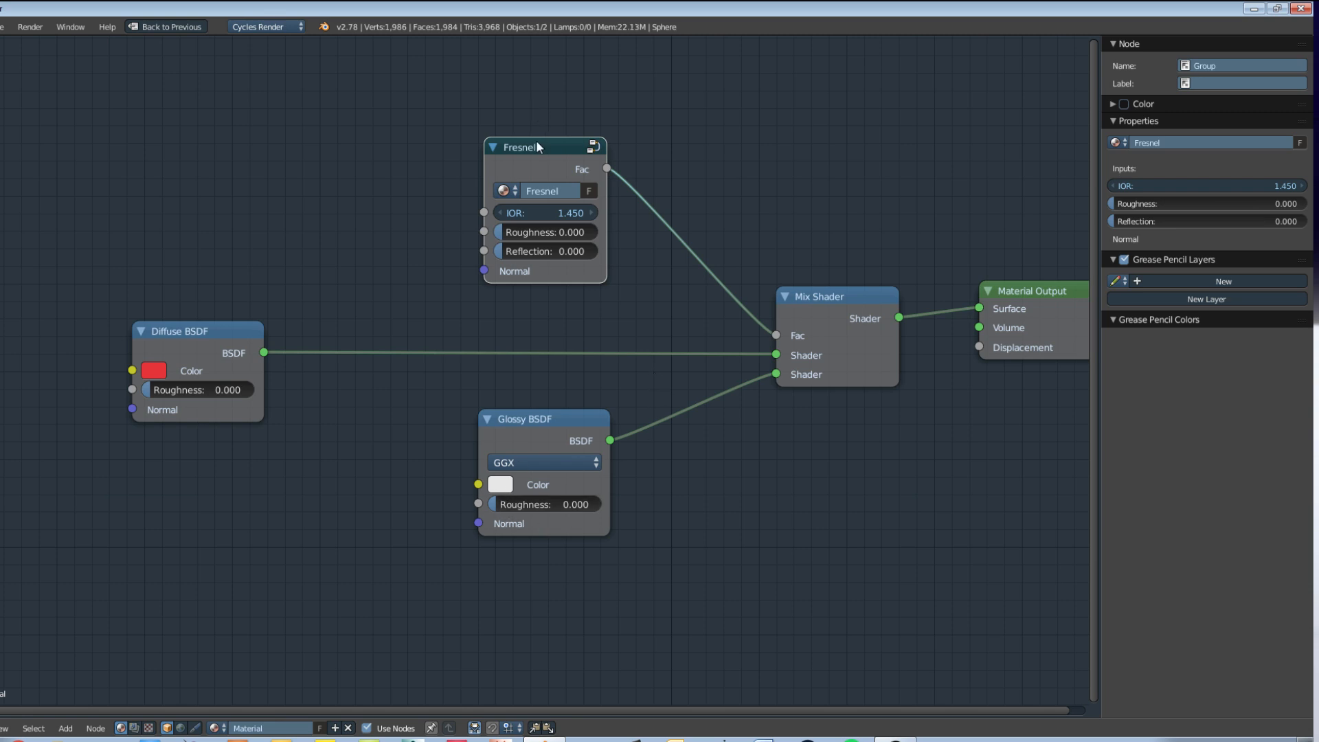
pyautogui.click(543, 425)
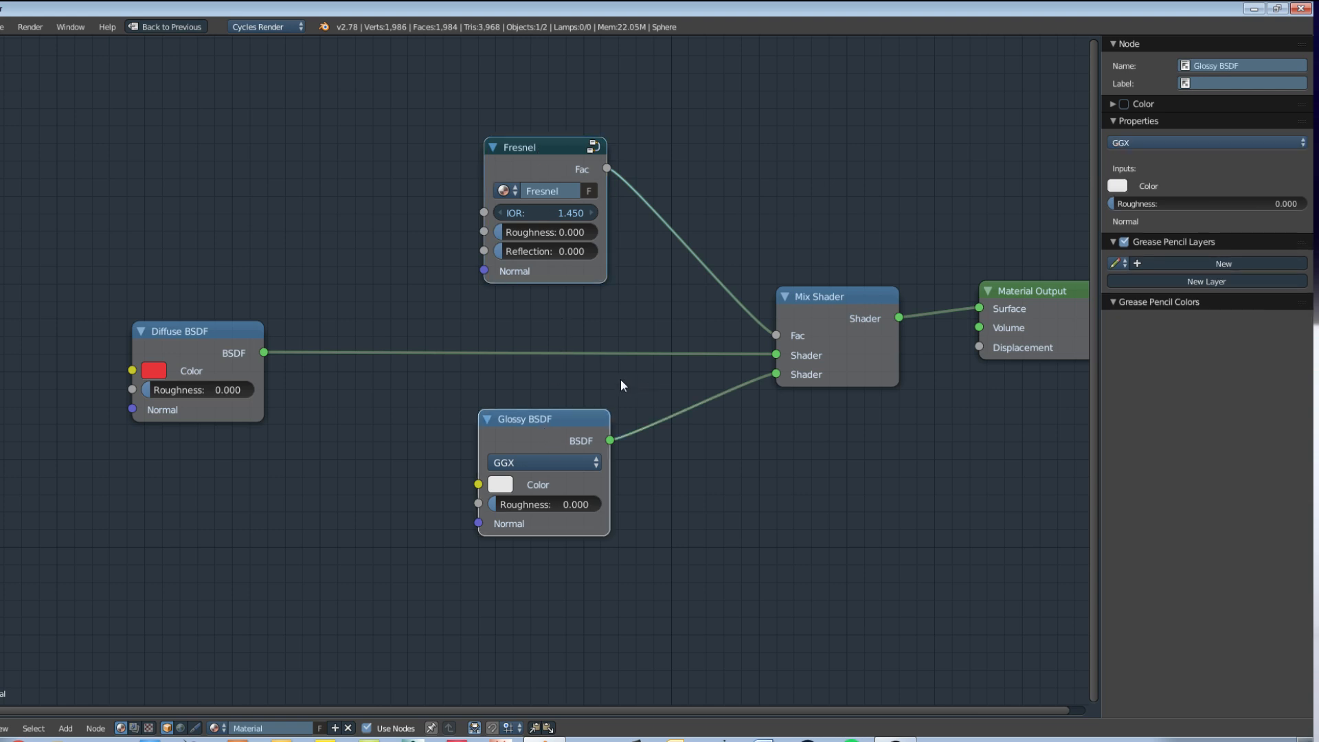
# Step: Group the Fresnel and Glossy BSDF nodes and expose the Fresnel's IOR, Roughness, Reflection and Normal as group inputs
pyautogui.hotkey('ctrl', 'g')
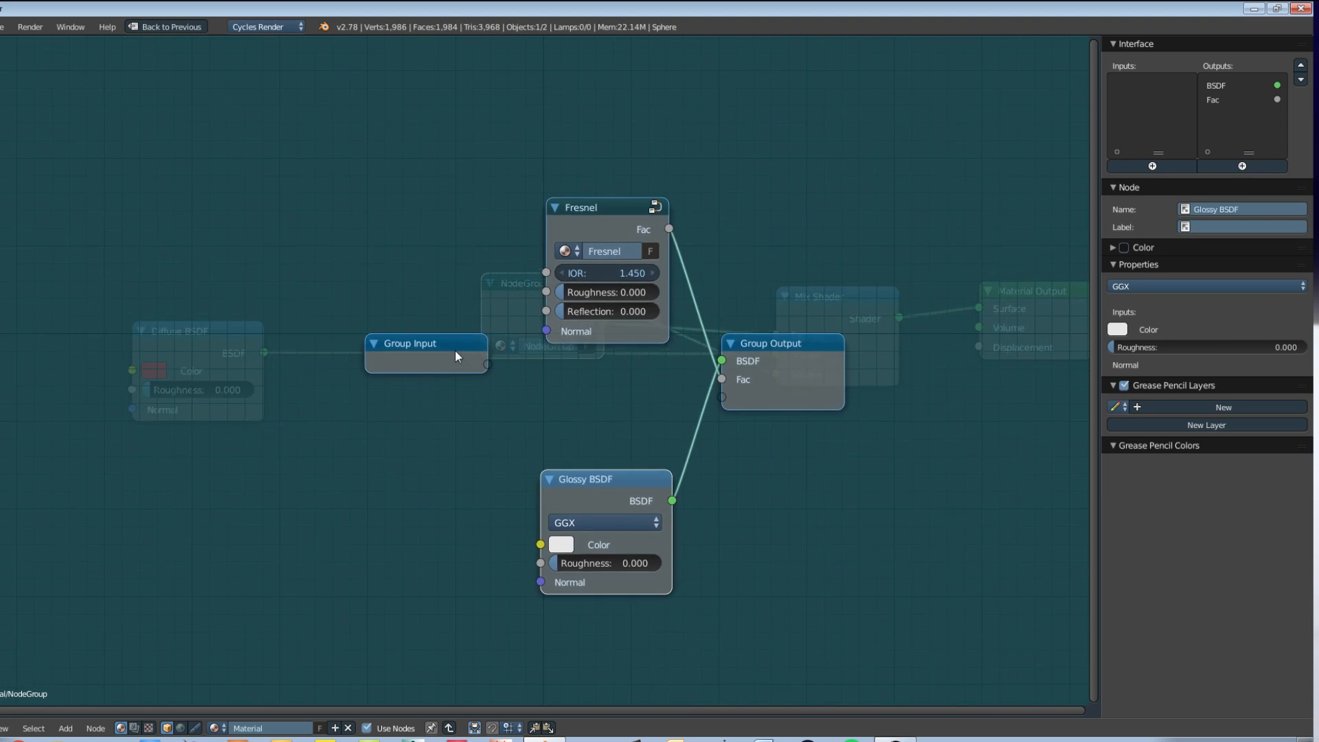
pyautogui.moveTo(455, 350); pyautogui.dragTo(307, 345)
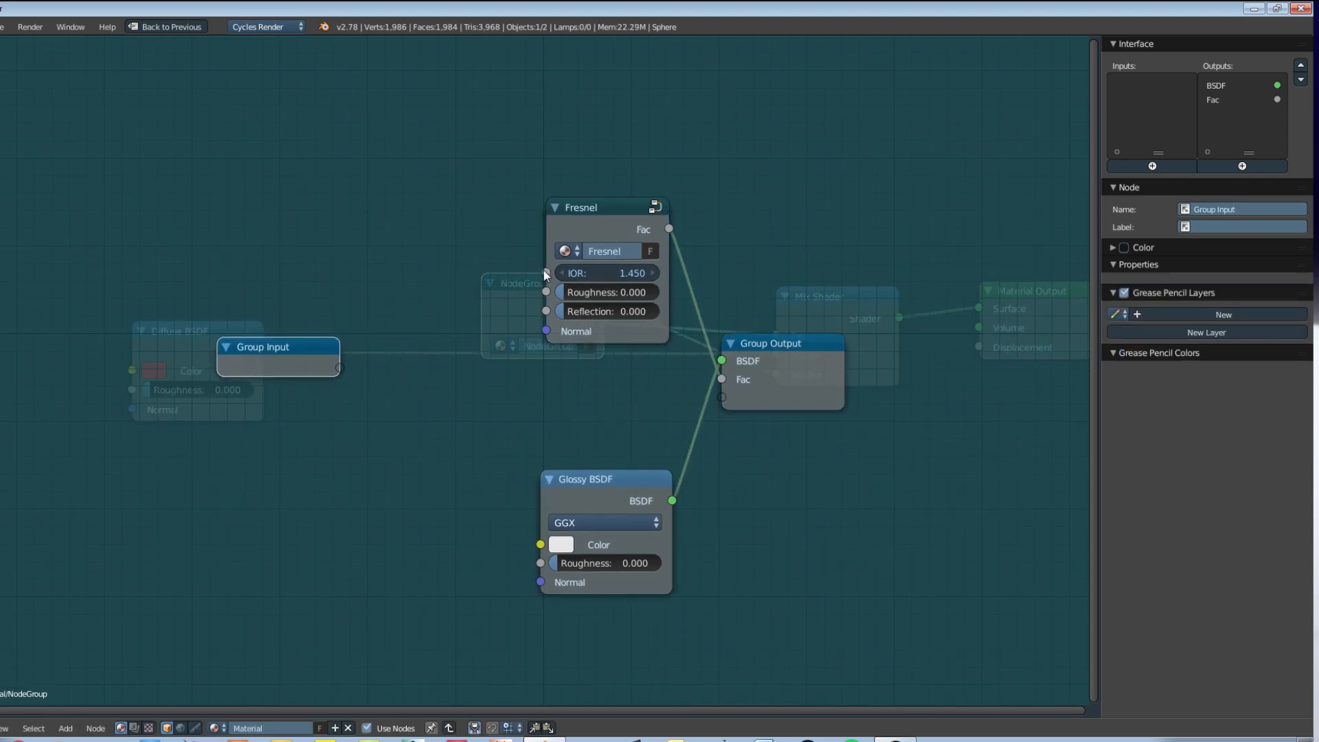
pyautogui.moveTo(546, 273); pyautogui.dragTo(329, 371)
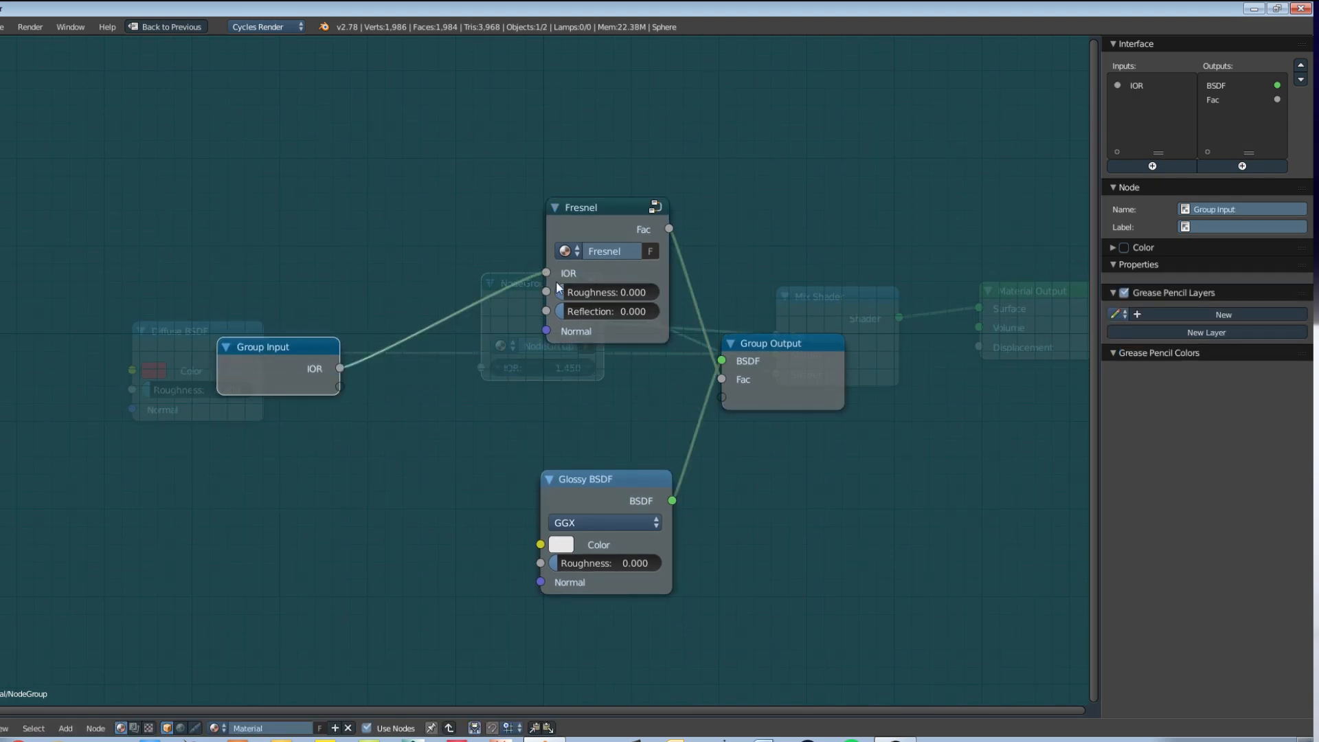
pyautogui.moveTo(546, 291); pyautogui.dragTo(343, 389)
pyautogui.moveTo(546, 311); pyautogui.dragTo(354, 414)
pyautogui.moveTo(551, 332); pyautogui.dragTo(347, 426)
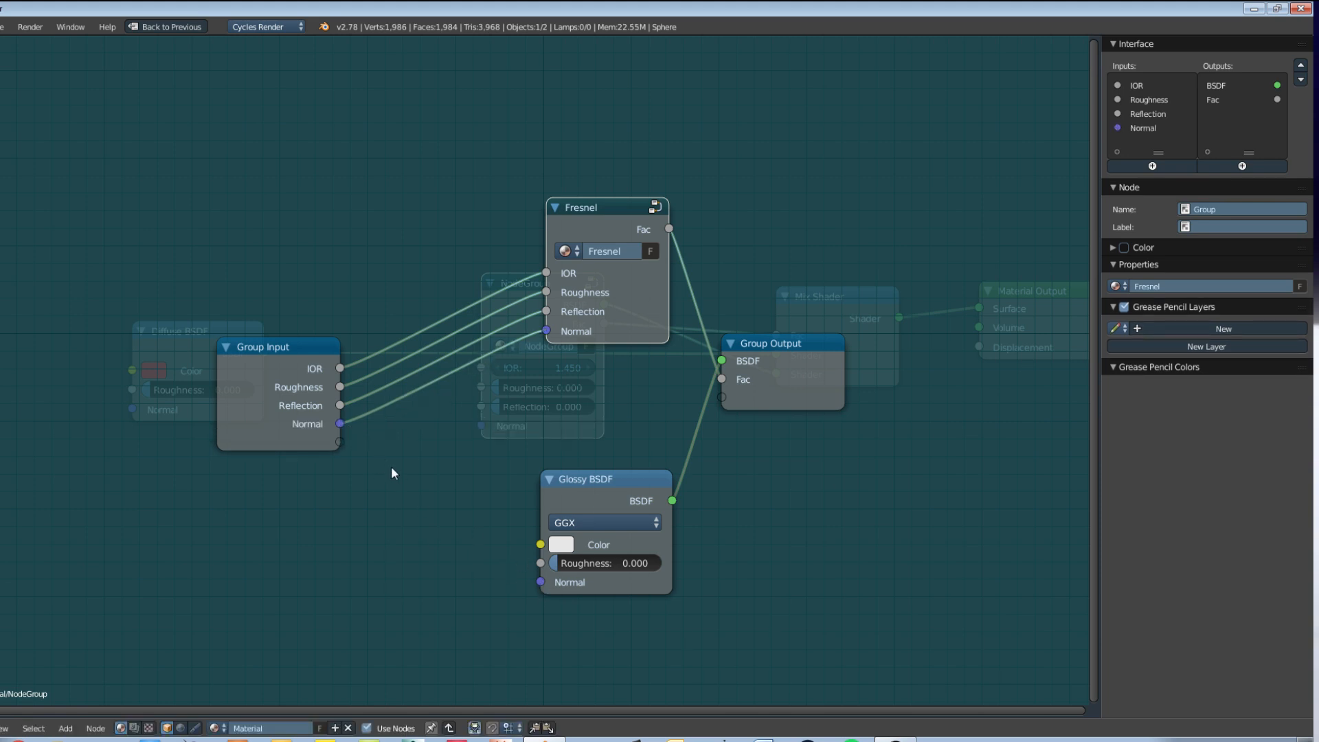
# Step: Connect the group's Normal and Roughness inputs to the matching Glossy BSDF sockets and reposition the Glossy node
pyautogui.moveTo(368, 434); pyautogui.dragTo(541, 580)
pyautogui.moveTo(593, 493); pyautogui.dragTo(591, 481)
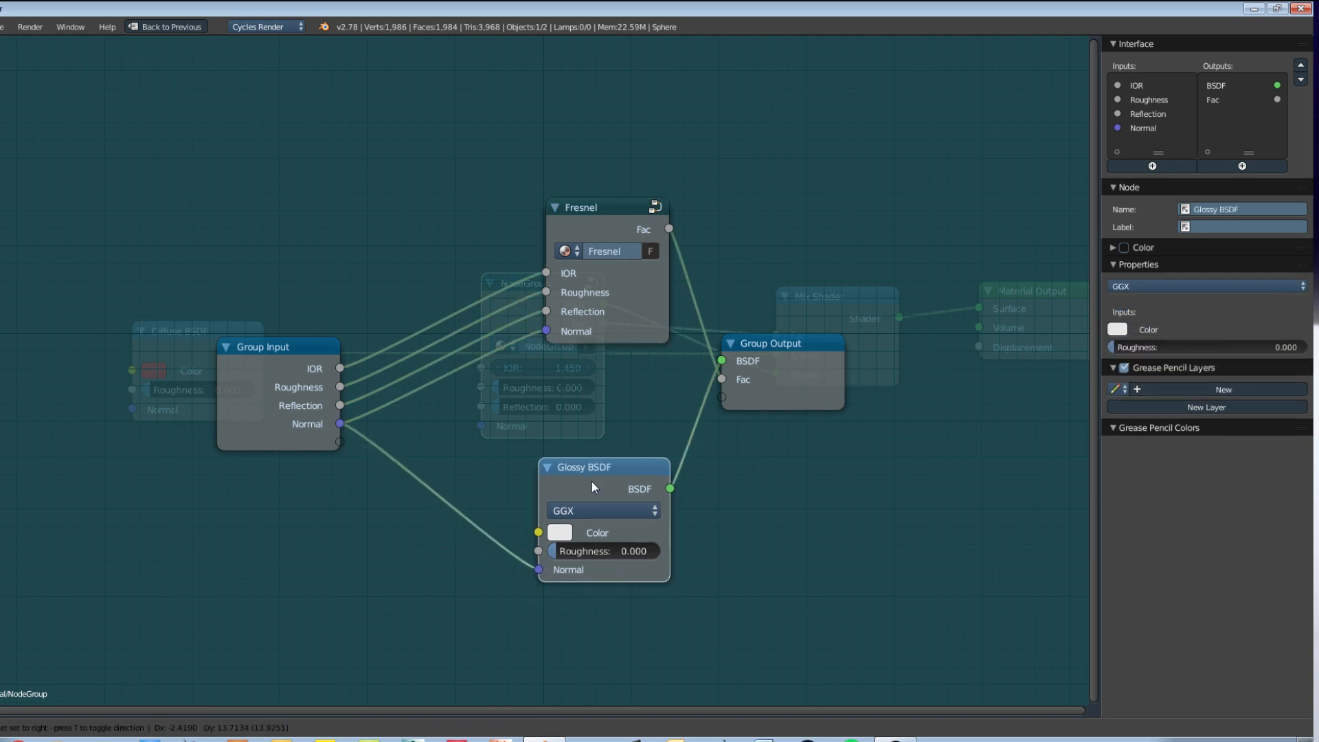
pyautogui.moveTo(341, 387); pyautogui.dragTo(538, 552)
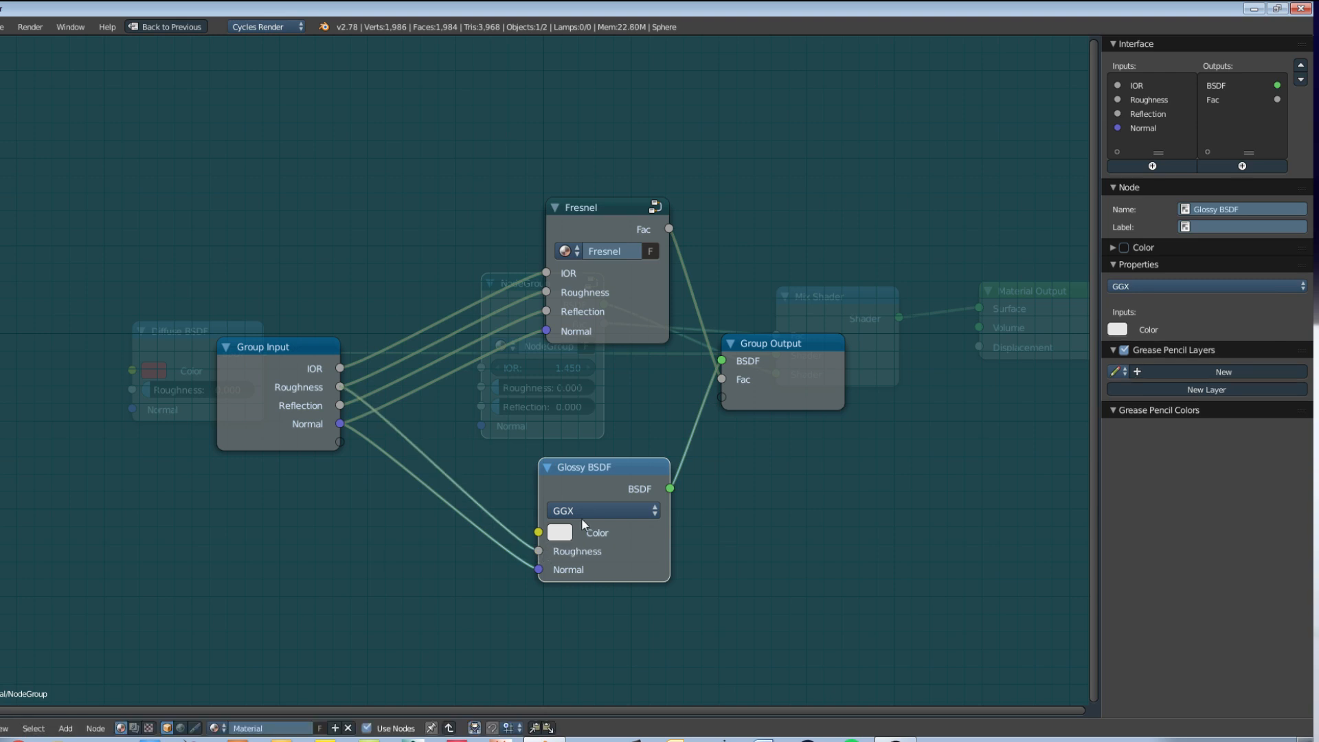
pyautogui.moveTo(623, 476); pyautogui.dragTo(603, 451)
# Step: Set the Glossy BSDF color to pure white with a value of 1.000 and tidy the nodes inside the group
pyautogui.click(546, 508)
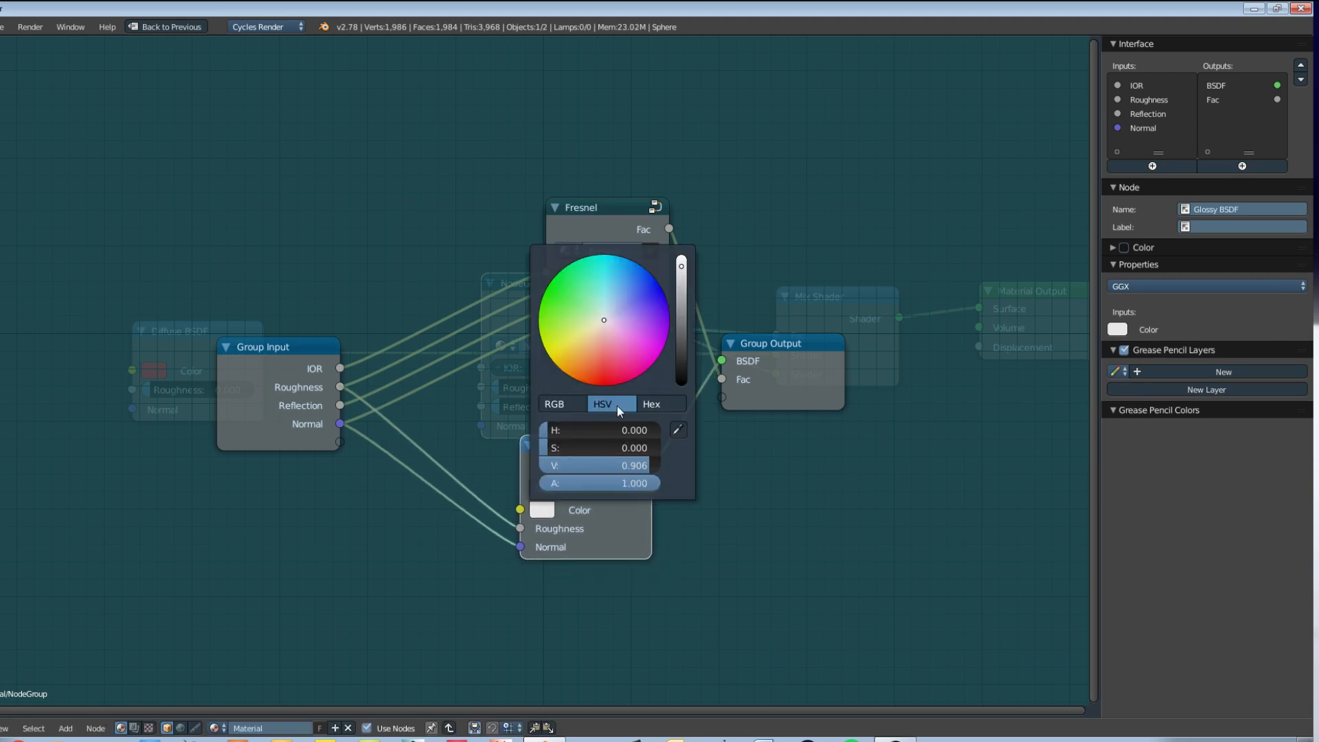
pyautogui.moveTo(684, 267); pyautogui.dragTo(686, 250)
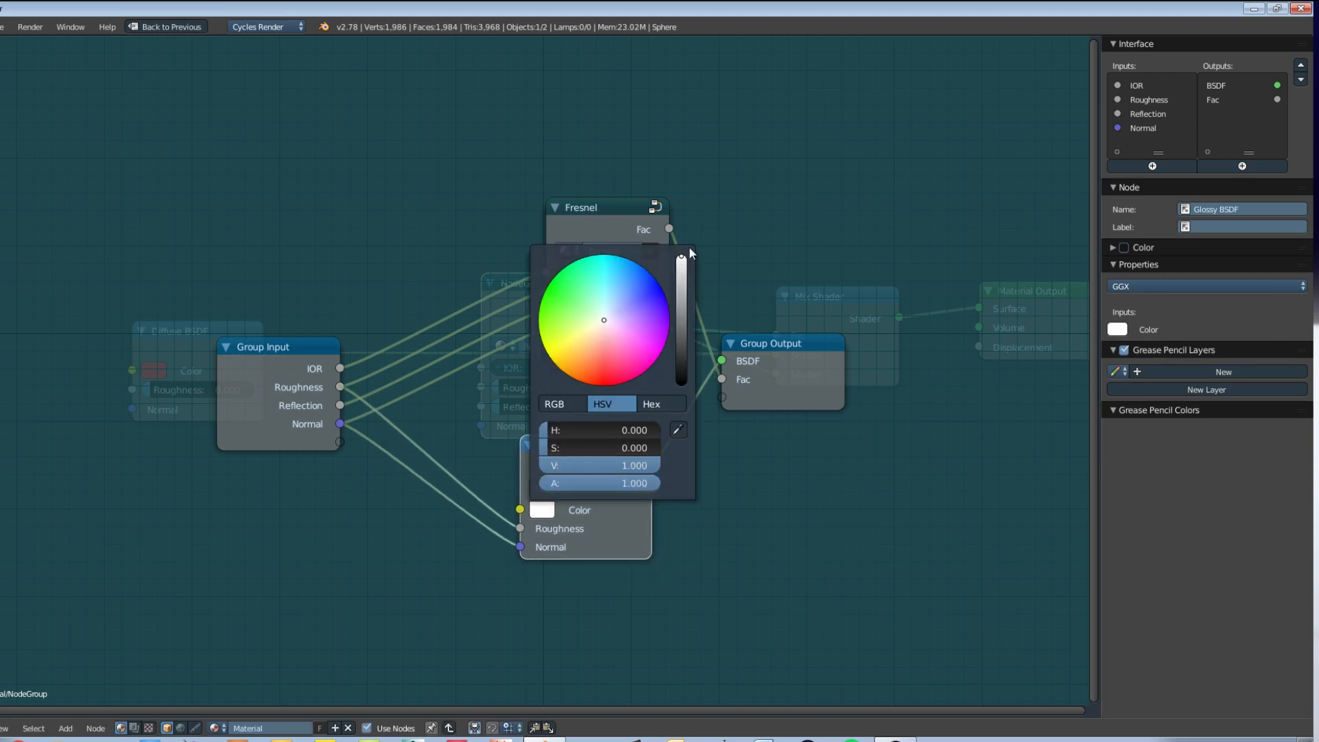
pyautogui.moveTo(574, 457); pyautogui.dragTo(598, 454)
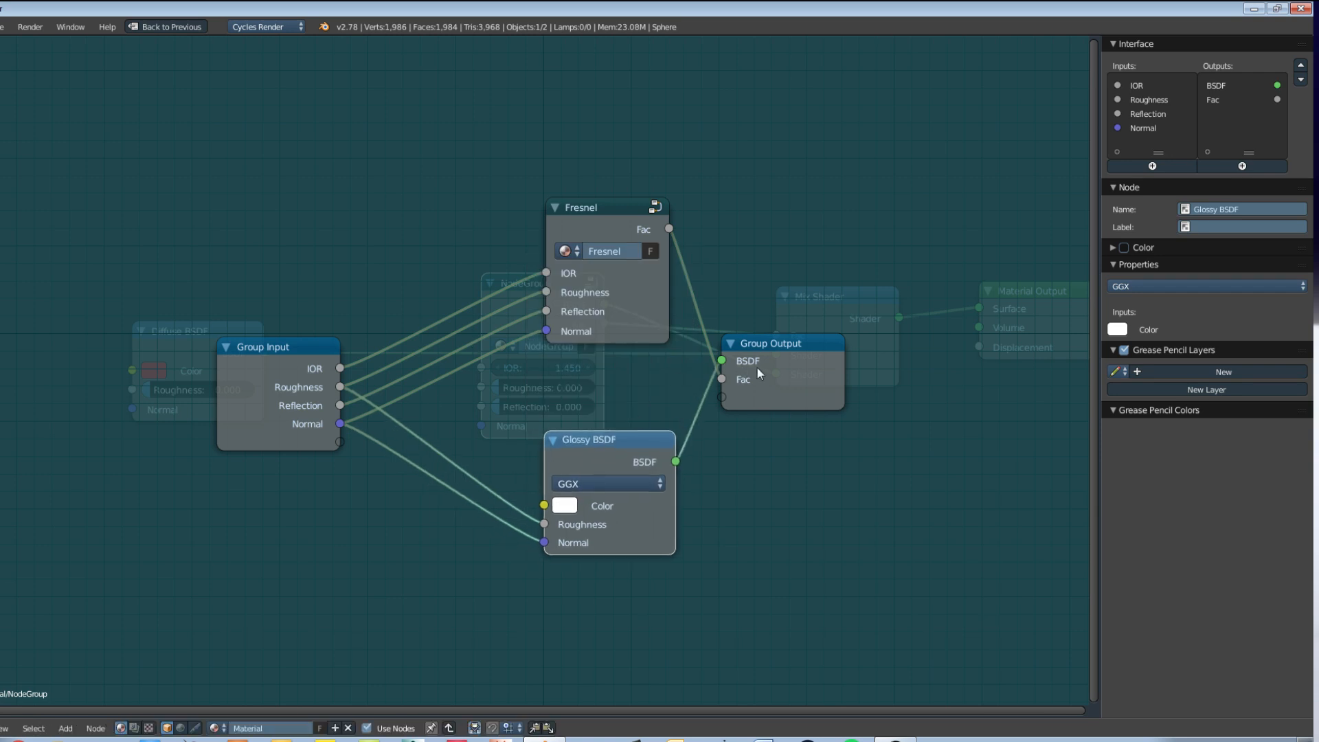
pyautogui.moveTo(757, 368); pyautogui.dragTo(790, 374)
pyautogui.moveTo(593, 213); pyautogui.dragTo(590, 243)
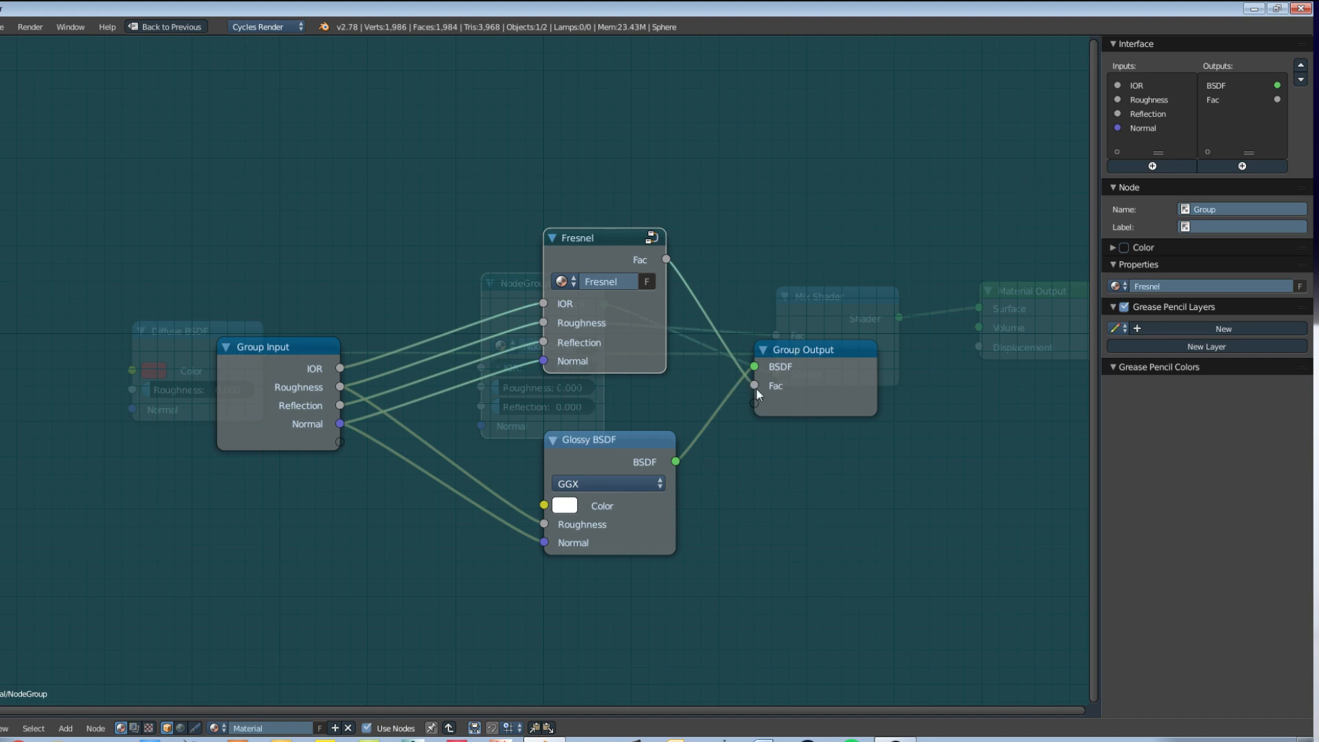
# Step: Reorder the group outputs so Fac comes before BSDF, and shift the Group Output node away from the shaders
pyautogui.click(1227, 98)
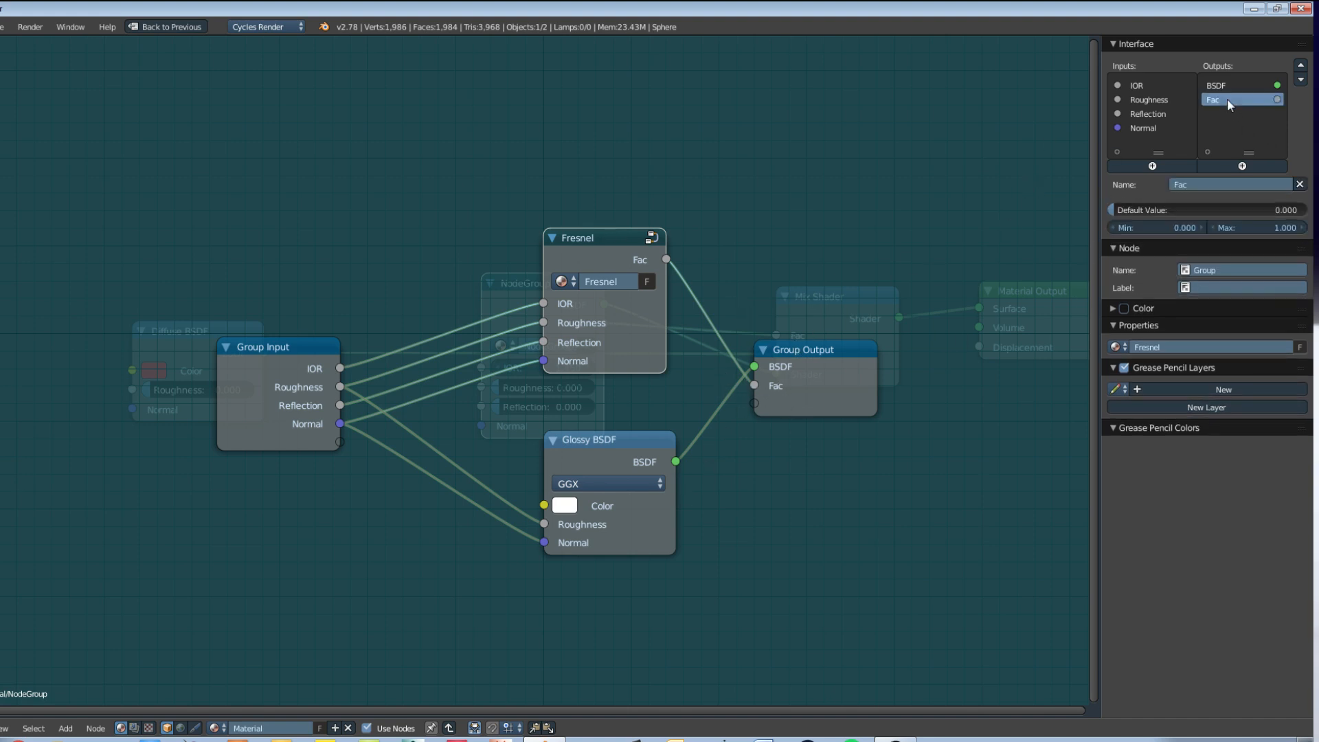
pyautogui.click(1301, 66)
pyautogui.moveTo(832, 369)
pyautogui.mouseDown()
pyautogui.moveTo(913, 382)
pyautogui.moveTo(856, 370)
pyautogui.mouseUp()
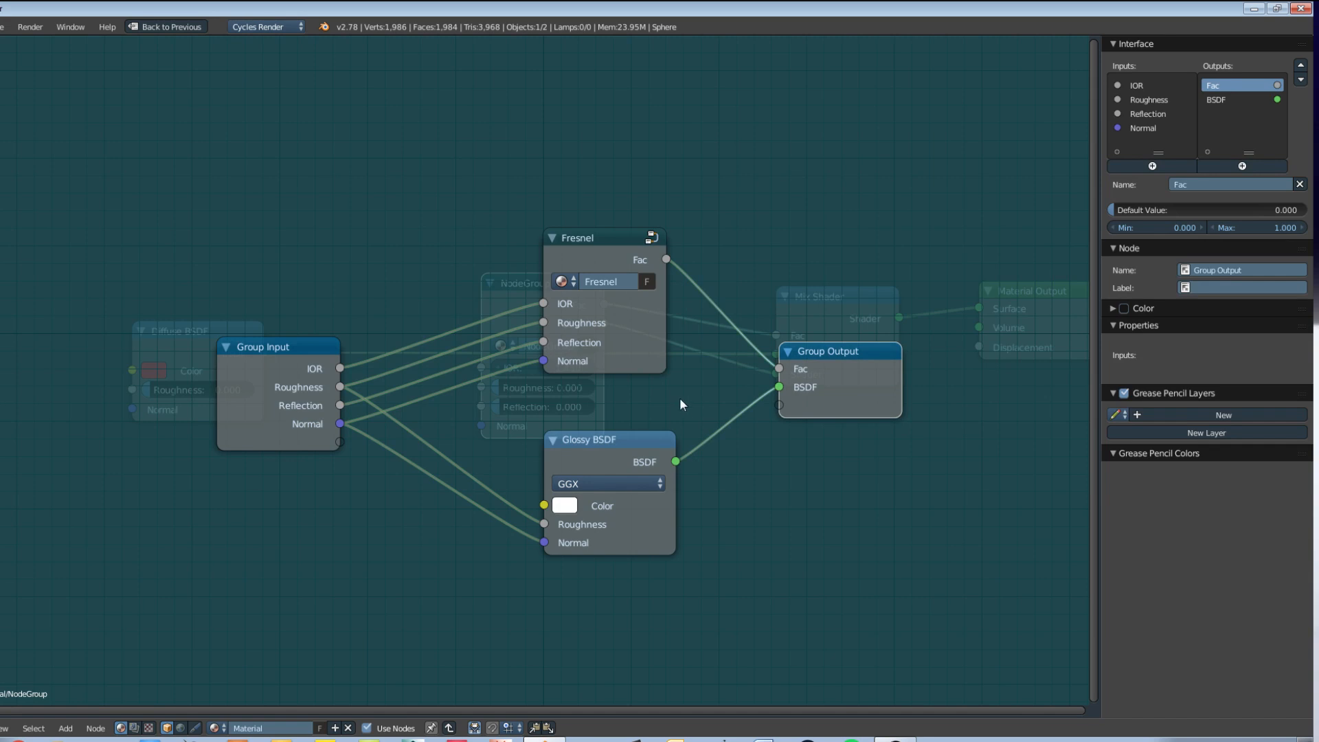
# Step: Leave the group and stack the new node group directly above the Diffuse BSDF node
pyautogui.press('Tab')
pyautogui.moveTo(566, 299); pyautogui.dragTo(588, 155)
pyautogui.moveTo(156, 342); pyautogui.dragTo(245, 363)
pyautogui.moveTo(533, 163); pyautogui.dragTo(521, 171)
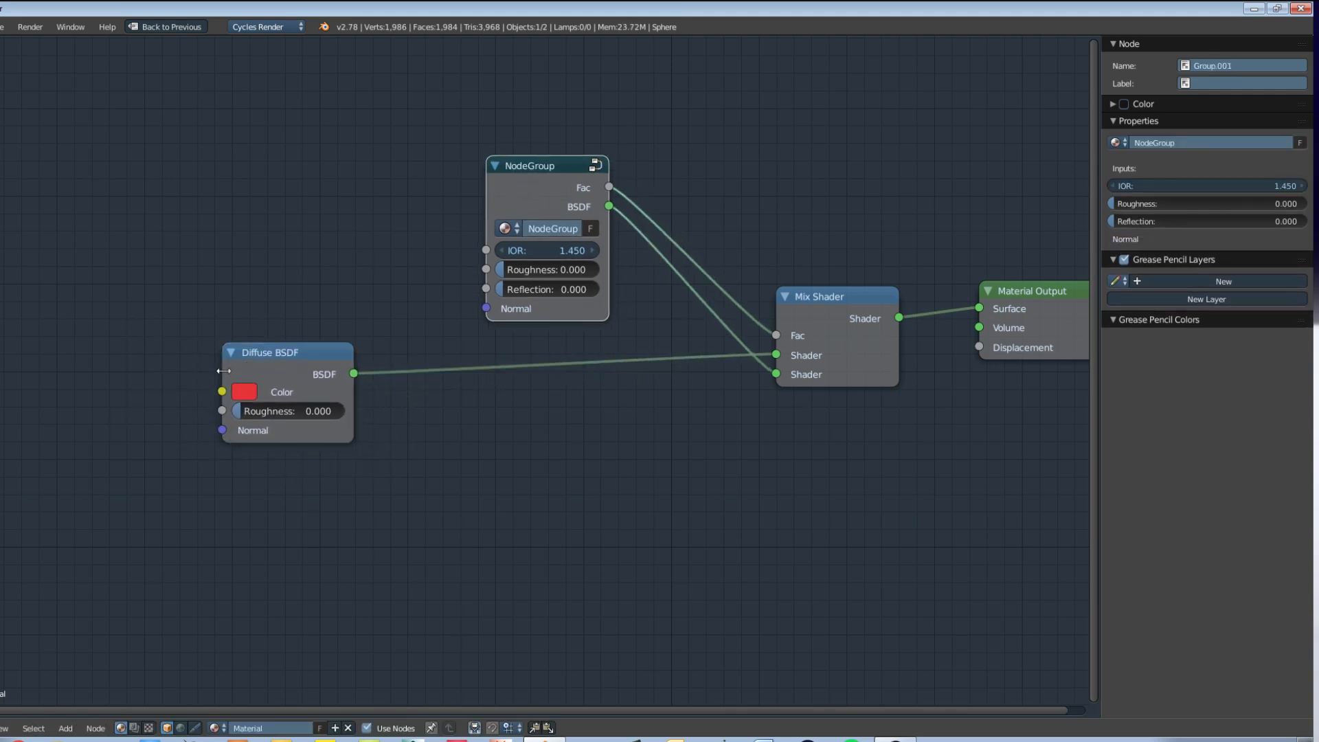
pyautogui.moveTo(267, 368); pyautogui.dragTo(525, 374)
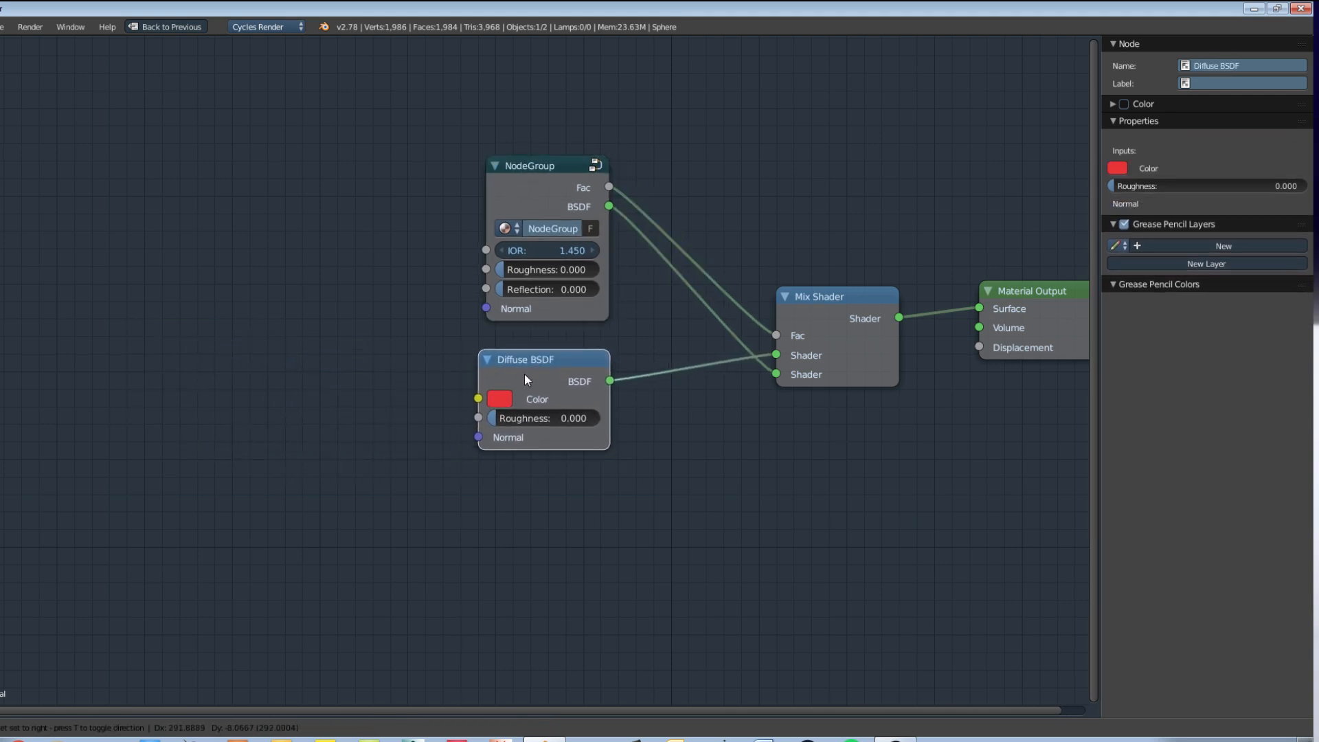
pyautogui.moveTo(537, 171); pyautogui.dragTo(534, 161)
pyautogui.moveTo(555, 368); pyautogui.dragTo(555, 360)
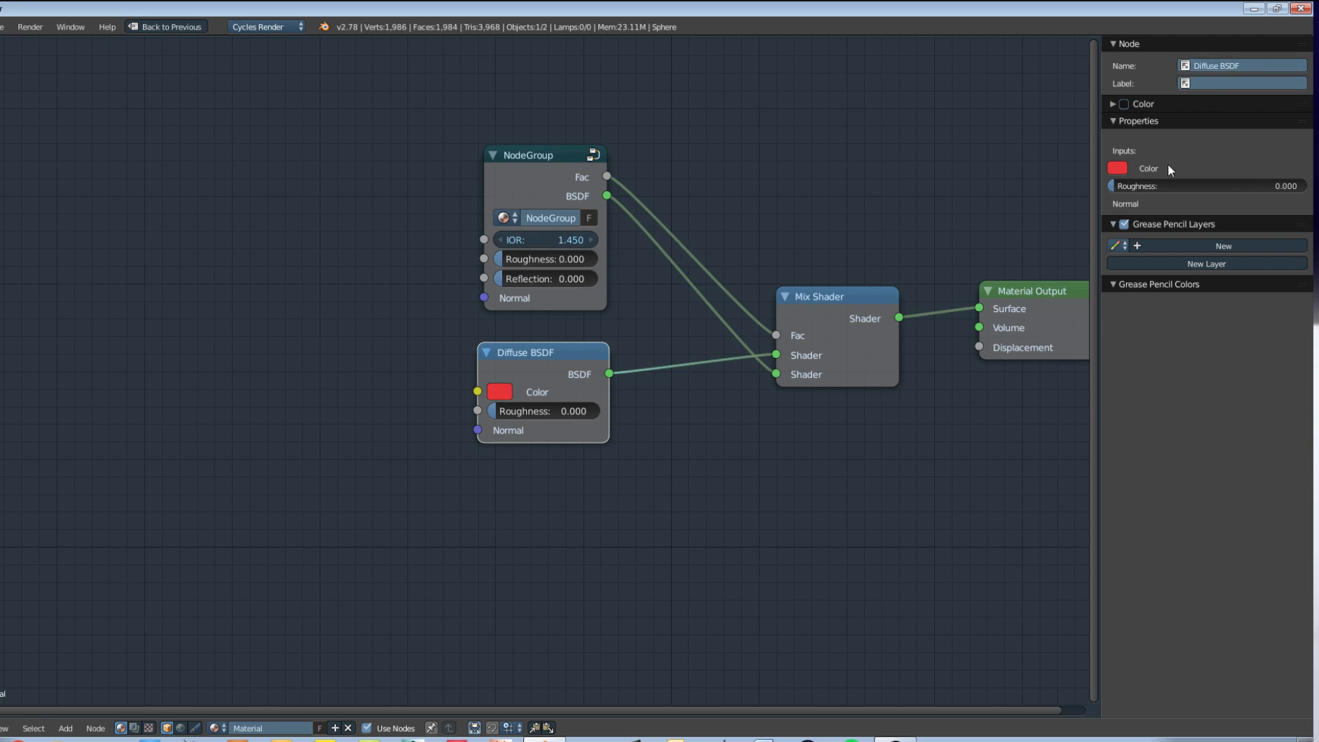
# Step: Rename the new node group as Specularity
pyautogui.click(501, 176)
pyautogui.click(1184, 143)
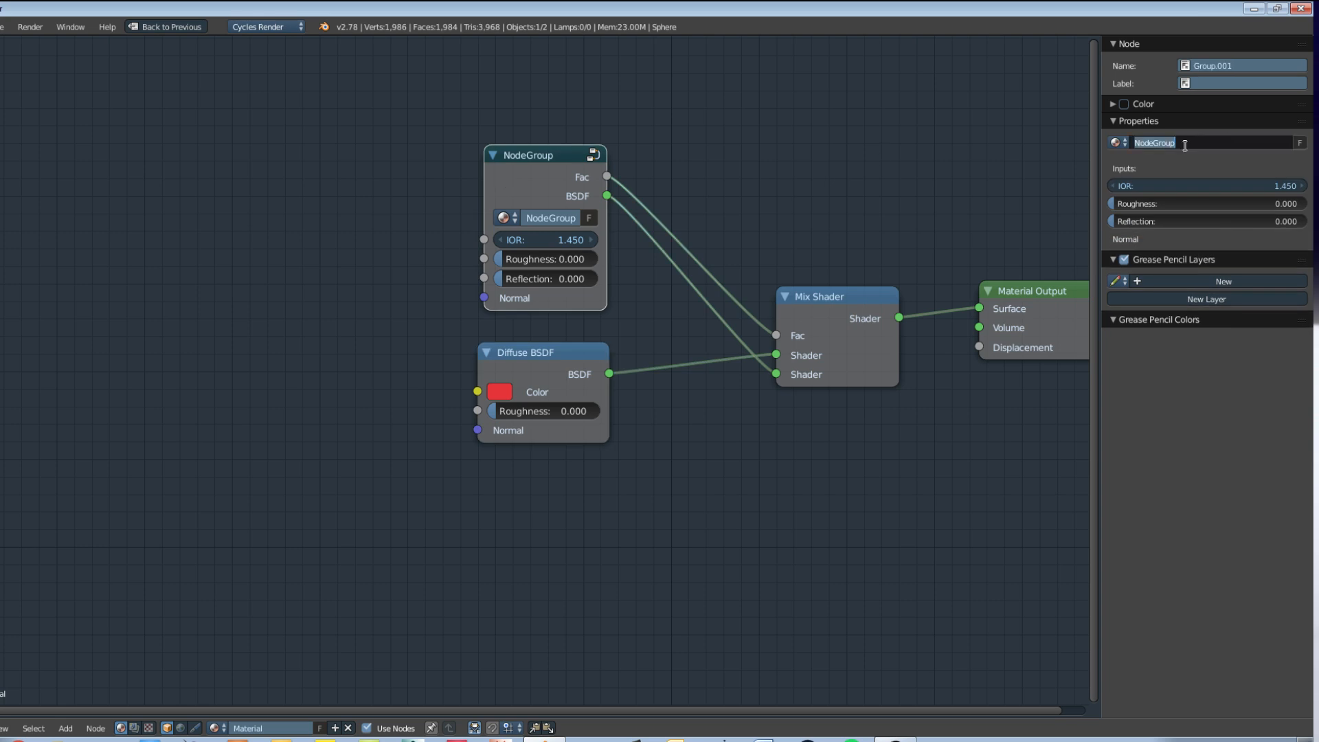
pyautogui.write('Specual')
pyautogui.press('BackSpace')
pyautogui.press('BackSpace')
pyautogui.write('larity')
pyautogui.press('Return')
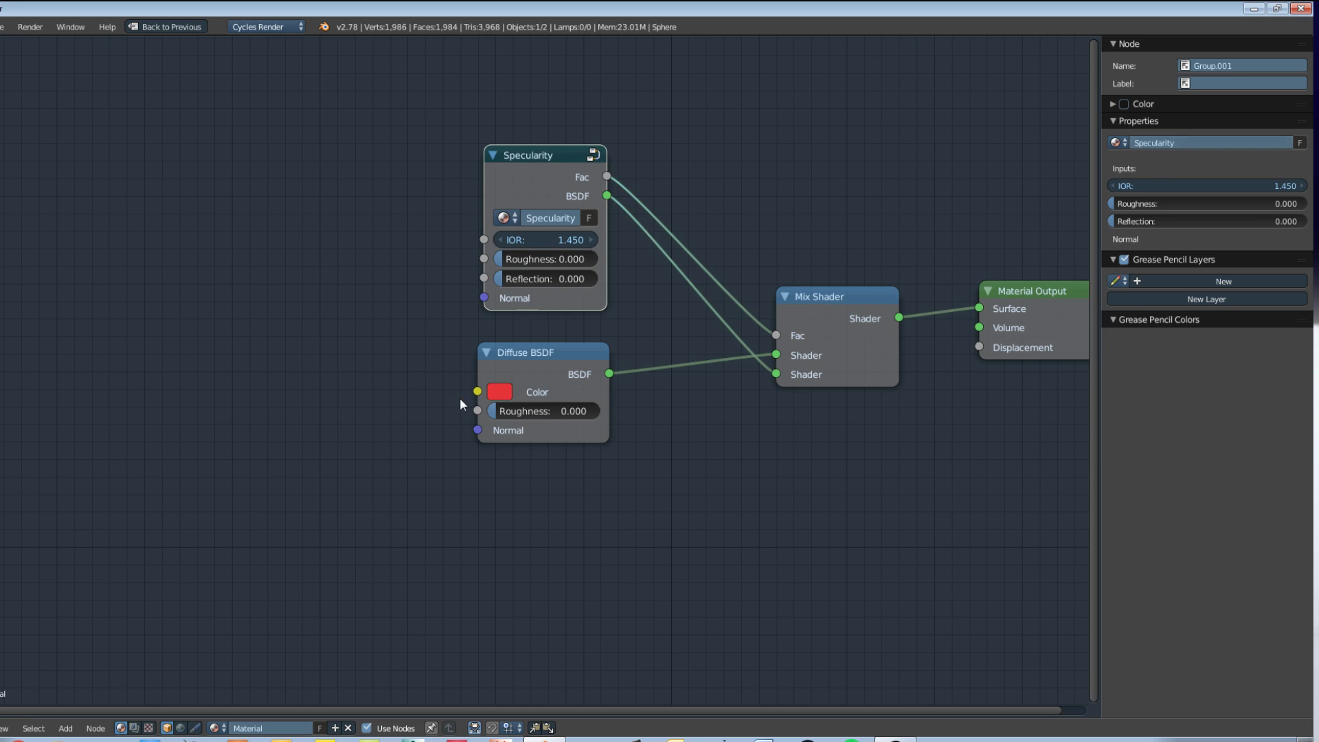
# Step: Restore the split layout and preview the sphere with rendered viewport shading
pyautogui.hotkey('ctrl', 'Up')
pyautogui.scroll(3, 628, 382)
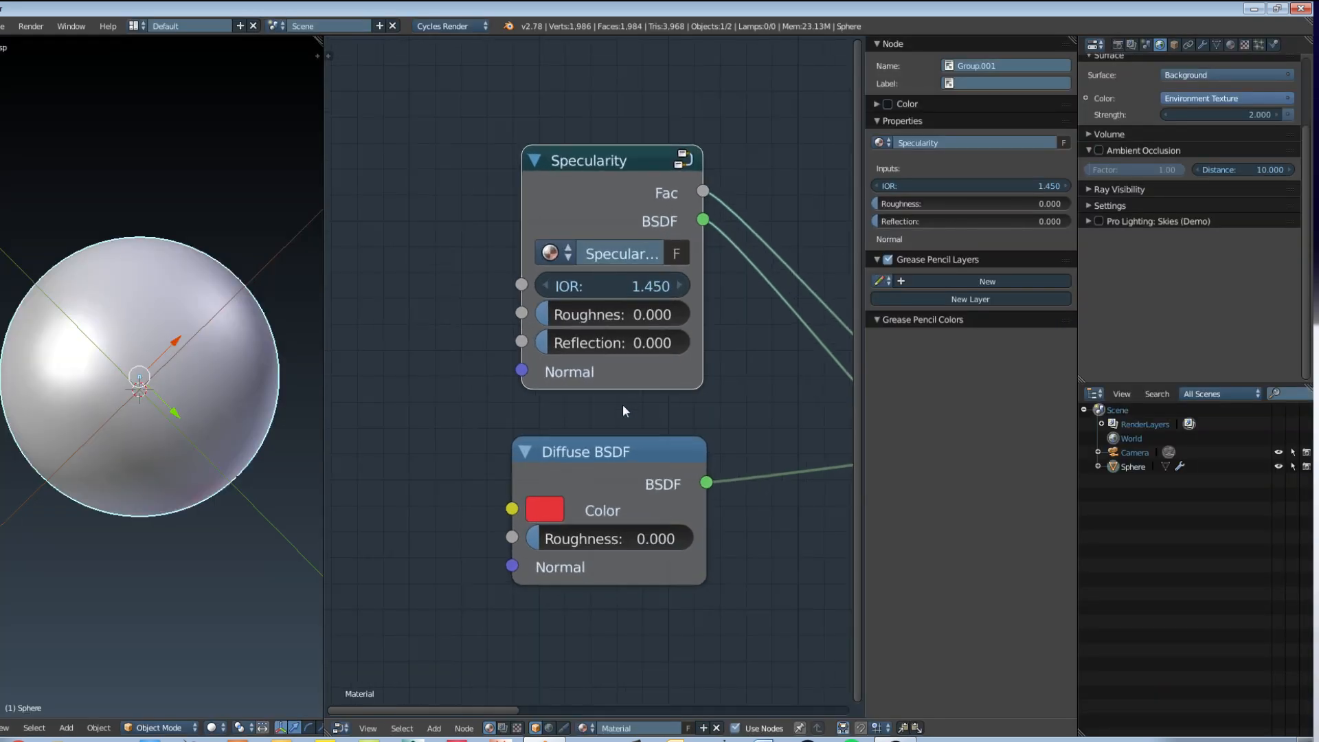
pyautogui.hotkey('shift', 'z')
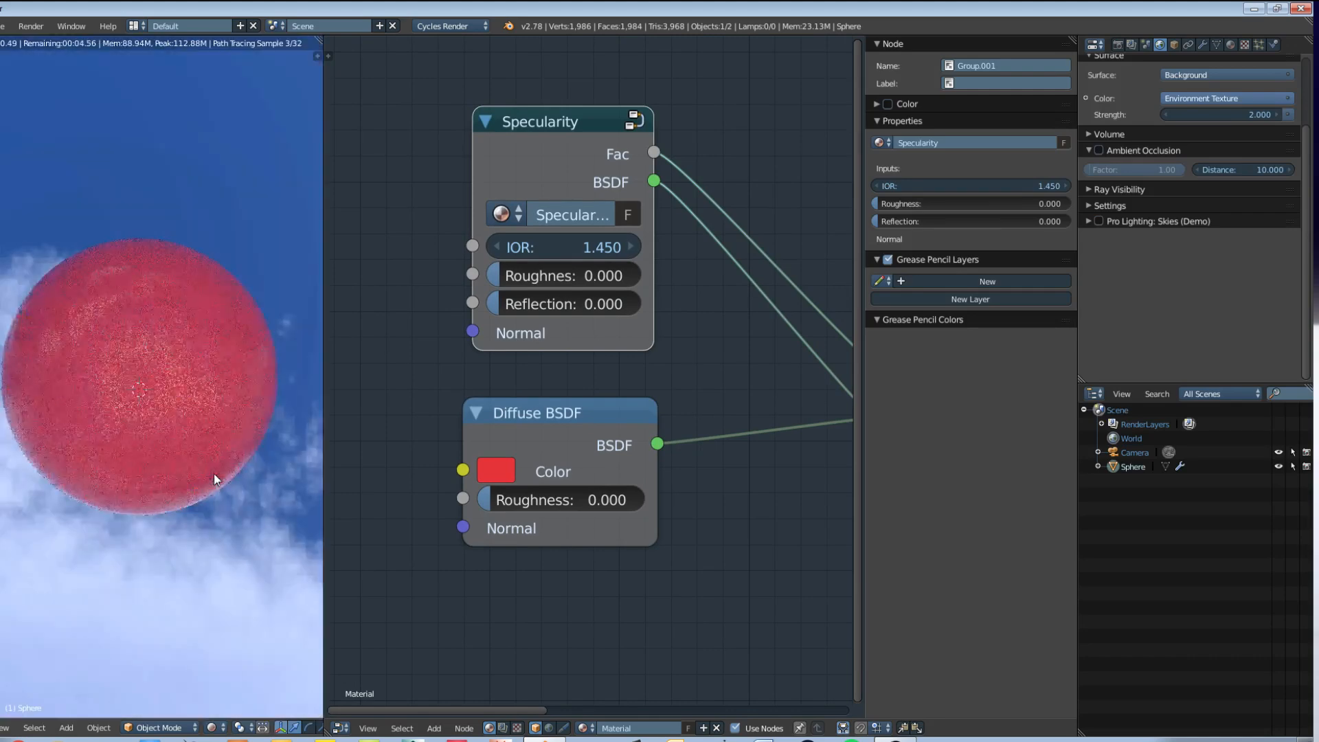
pyautogui.moveTo(211, 492); pyautogui.dragTo(229, 386, button='middle')
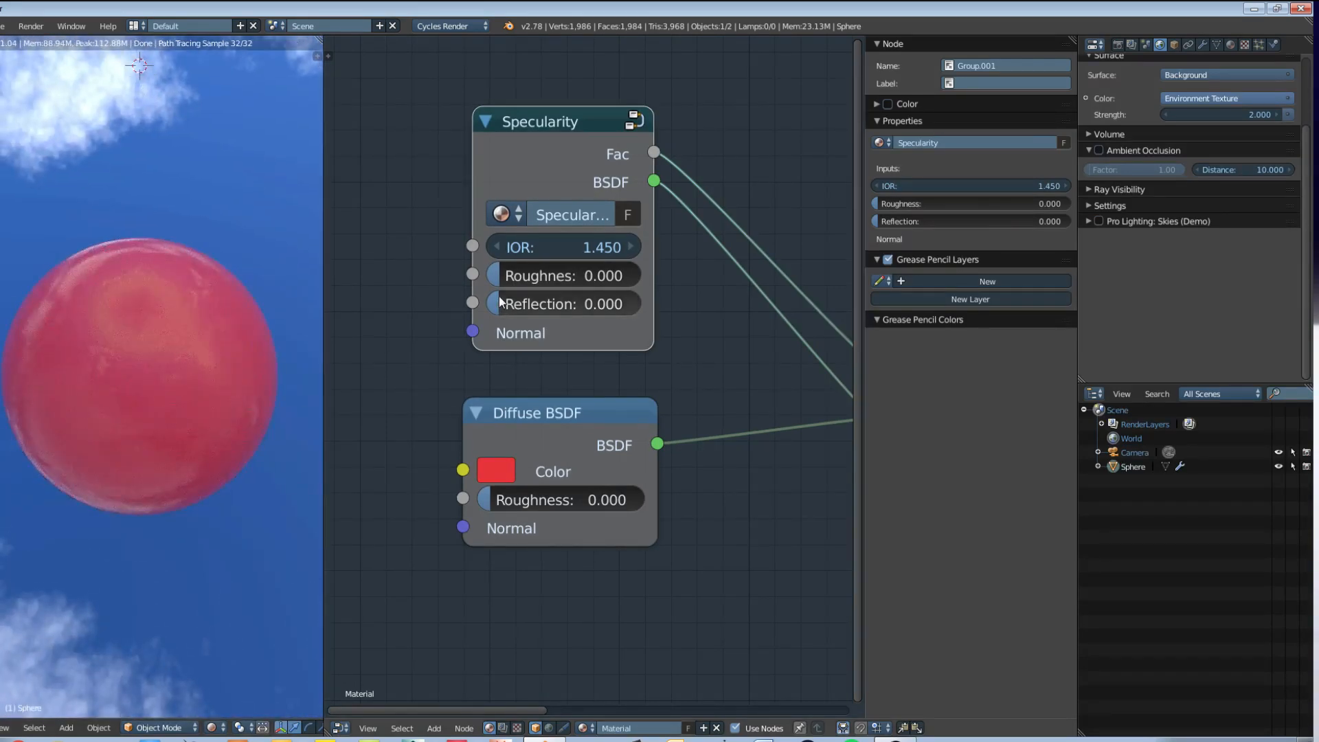
# Step: Try different Roughness and Reflection amounts on the Specularity group, return both to 0, and view the rendered sphere
pyautogui.moveTo(549, 275); pyautogui.dragTo(571, 303)
pyautogui.moveTo(500, 283); pyautogui.dragTo(474, 283)
pyautogui.moveTo(570, 304); pyautogui.dragTo(496, 274)
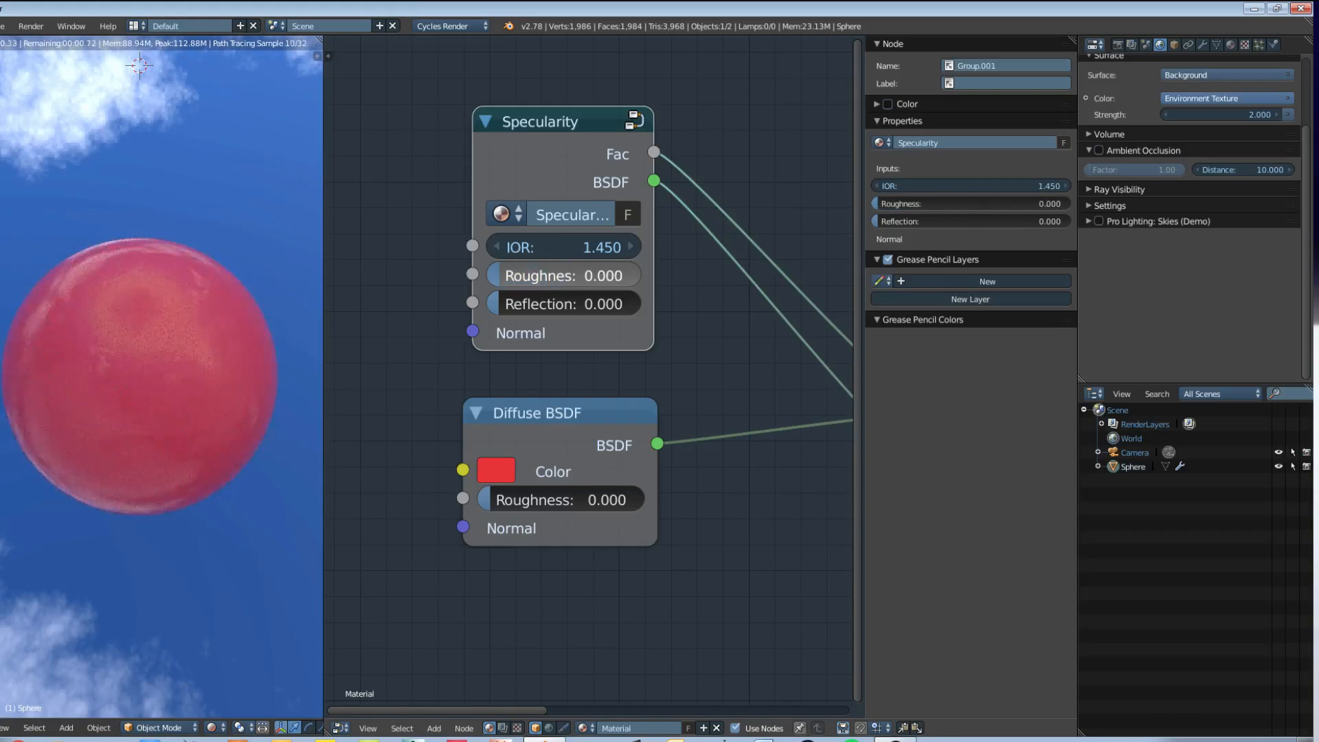
pyautogui.moveTo(218, 326); pyautogui.dragTo(201, 269, button='middle')
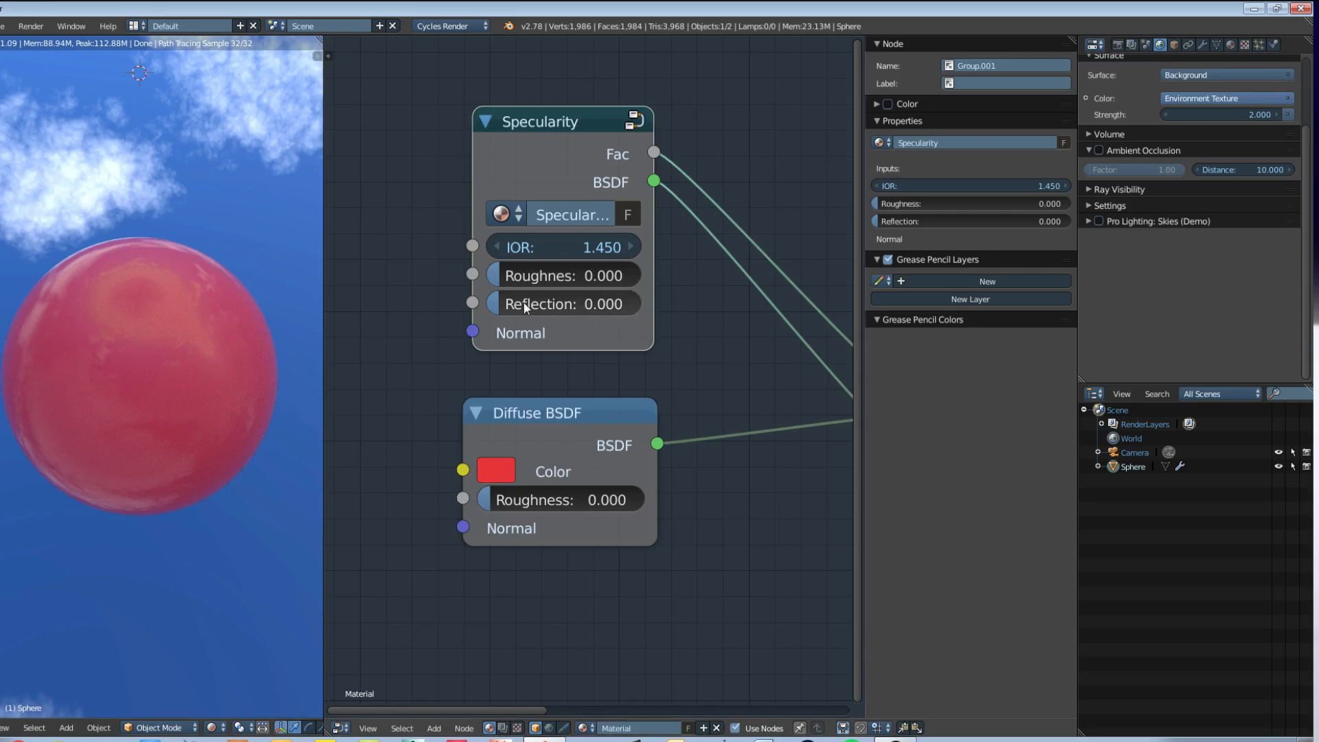
# Step: Group the Specularity, Diffuse BSDF and Mix Shader nodes into one new node group
pyautogui.scroll(-2, 604, 364)
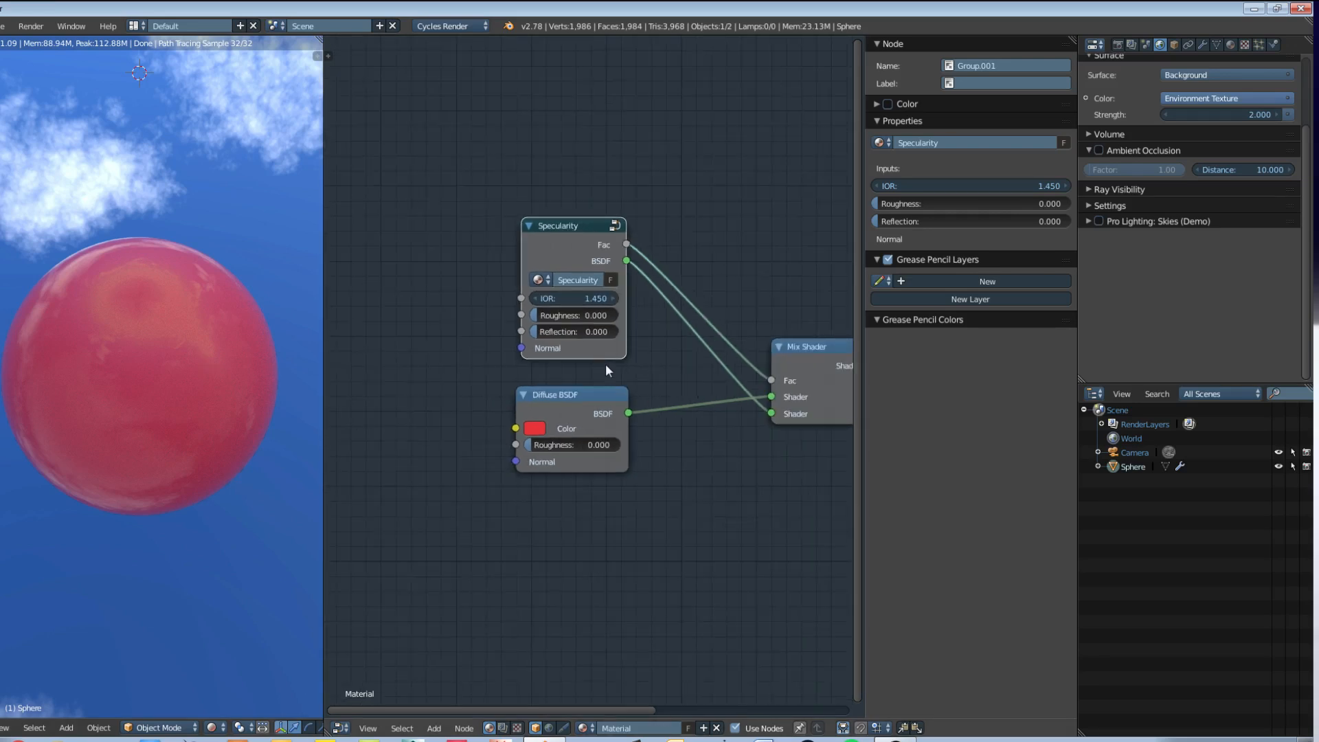
pyautogui.moveTo(604, 364)
pyautogui.mouseDown(button='middle')
pyautogui.moveTo(465, 379)
pyautogui.moveTo(575, 353)
pyautogui.moveTo(592, 376)
pyautogui.mouseUp(button='middle')
pyautogui.scroll(2, 592, 376)
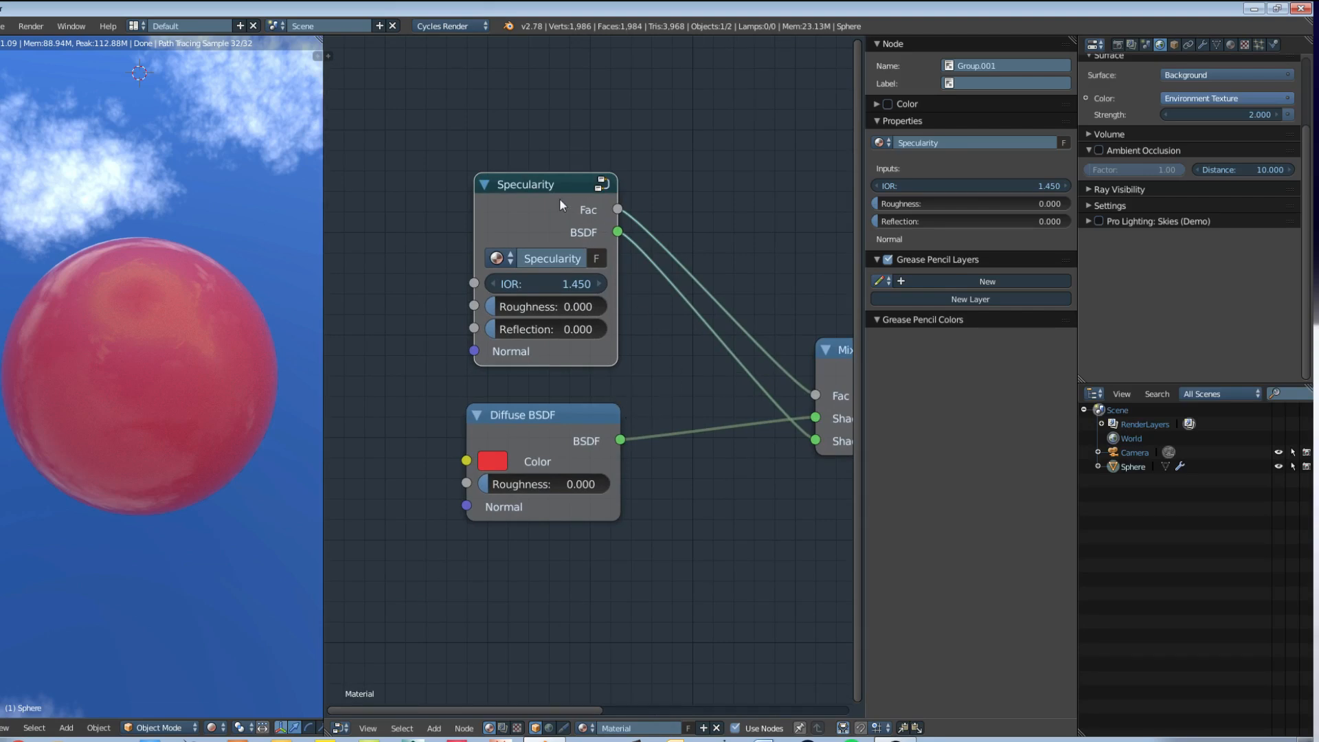
pyautogui.scroll(-2, 627, 316)
pyautogui.moveTo(587, 318)
pyautogui.mouseDown(button='middle')
pyautogui.moveTo(528, 311)
pyautogui.moveTo(579, 327)
pyautogui.mouseUp(button='middle')
pyautogui.scroll(-1, 527, 307)
pyautogui.press('b')
pyautogui.moveTo(399, 201); pyautogui.dragTo(695, 488)
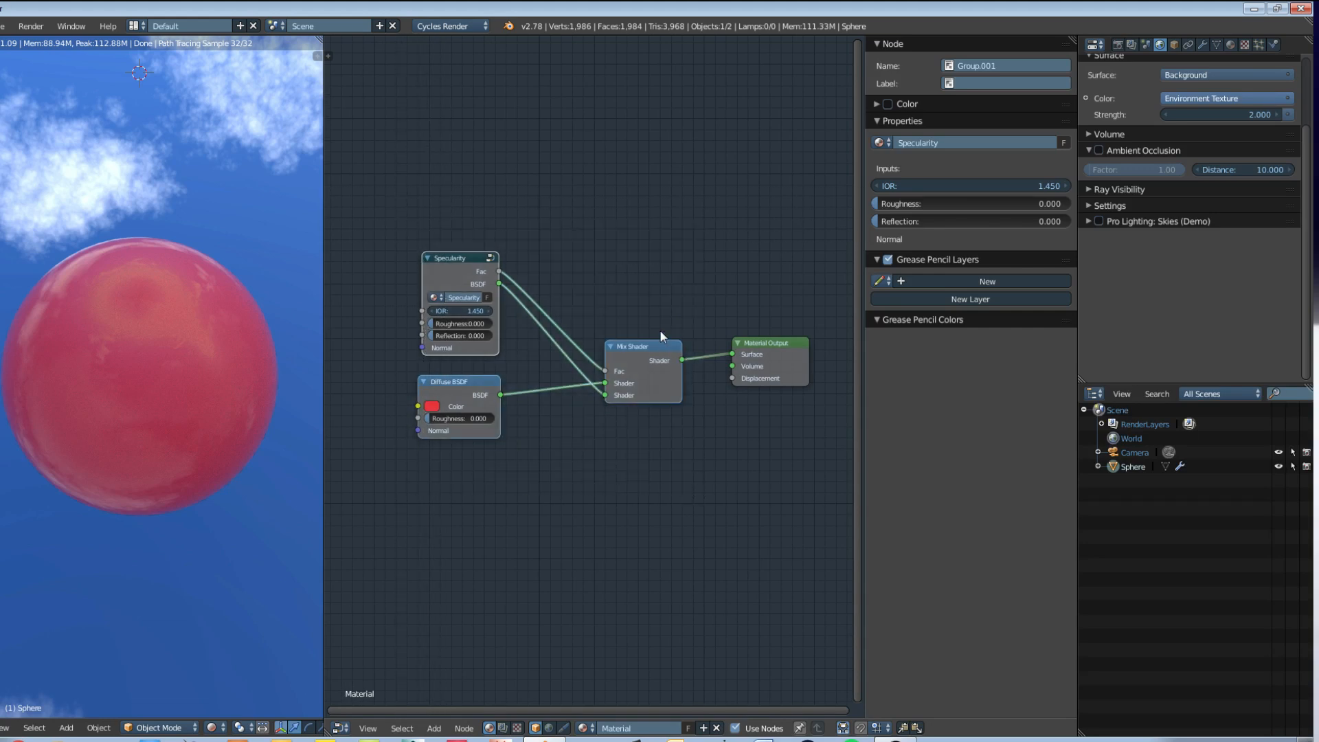
pyautogui.hotkey('ctrl', 'g')
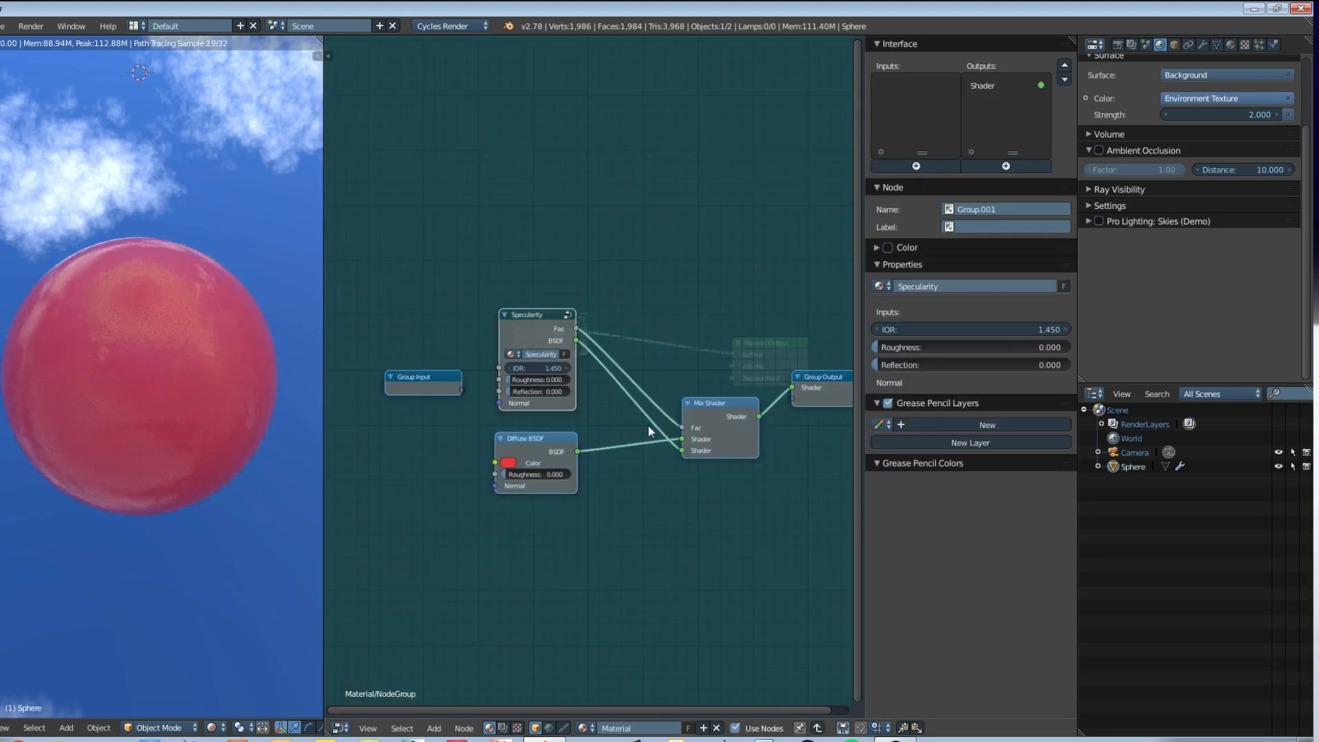
# Step: Expose the Diffuse Color and the Specularity IOR, Roughness, Reflection and Normal as group inputs, sharing Normal with the Diffuse BSDF
pyautogui.scroll(3, 547, 365)
pyautogui.scroll(1, 547, 366)
pyautogui.moveTo(547, 366); pyautogui.dragTo(629, 362, button='middle')
pyautogui.press('a')
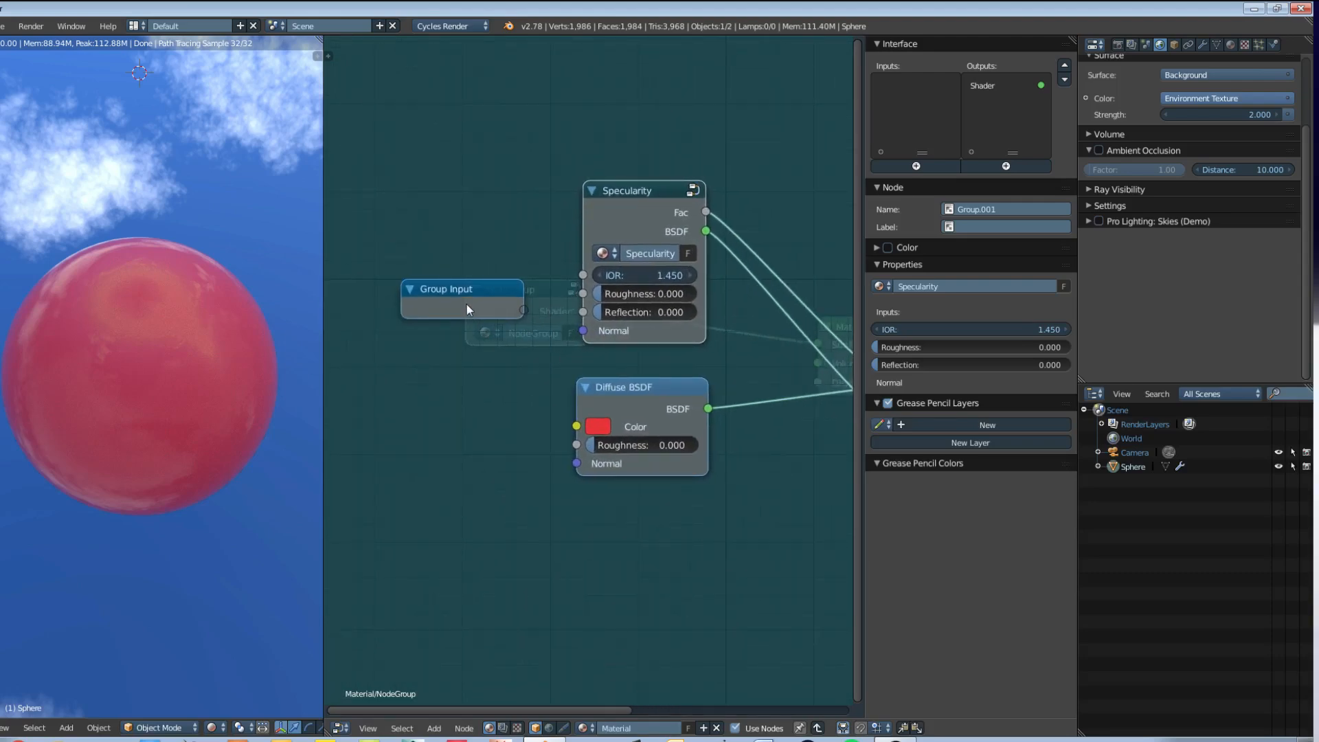
pyautogui.moveTo(467, 304); pyautogui.dragTo(415, 326)
pyautogui.moveTo(577, 427); pyautogui.dragTo(475, 335)
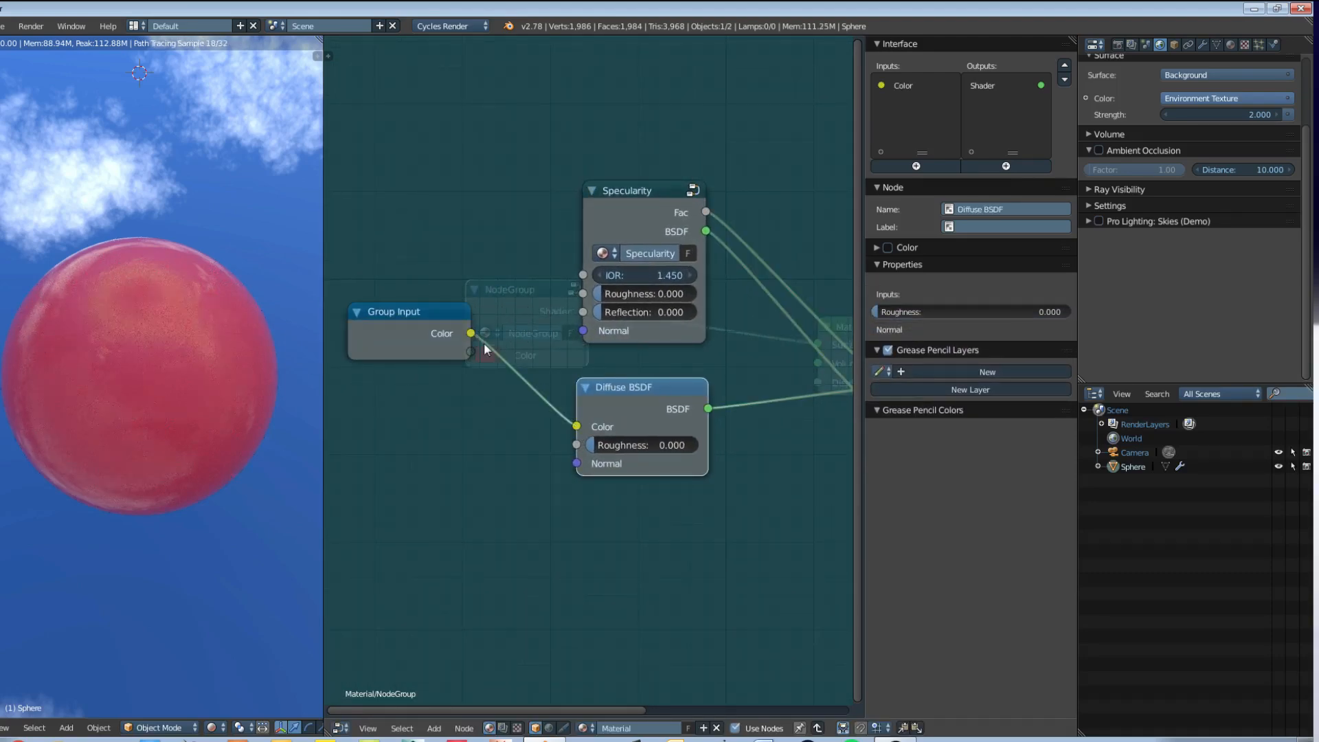
pyautogui.moveTo(583, 274); pyautogui.dragTo(477, 347)
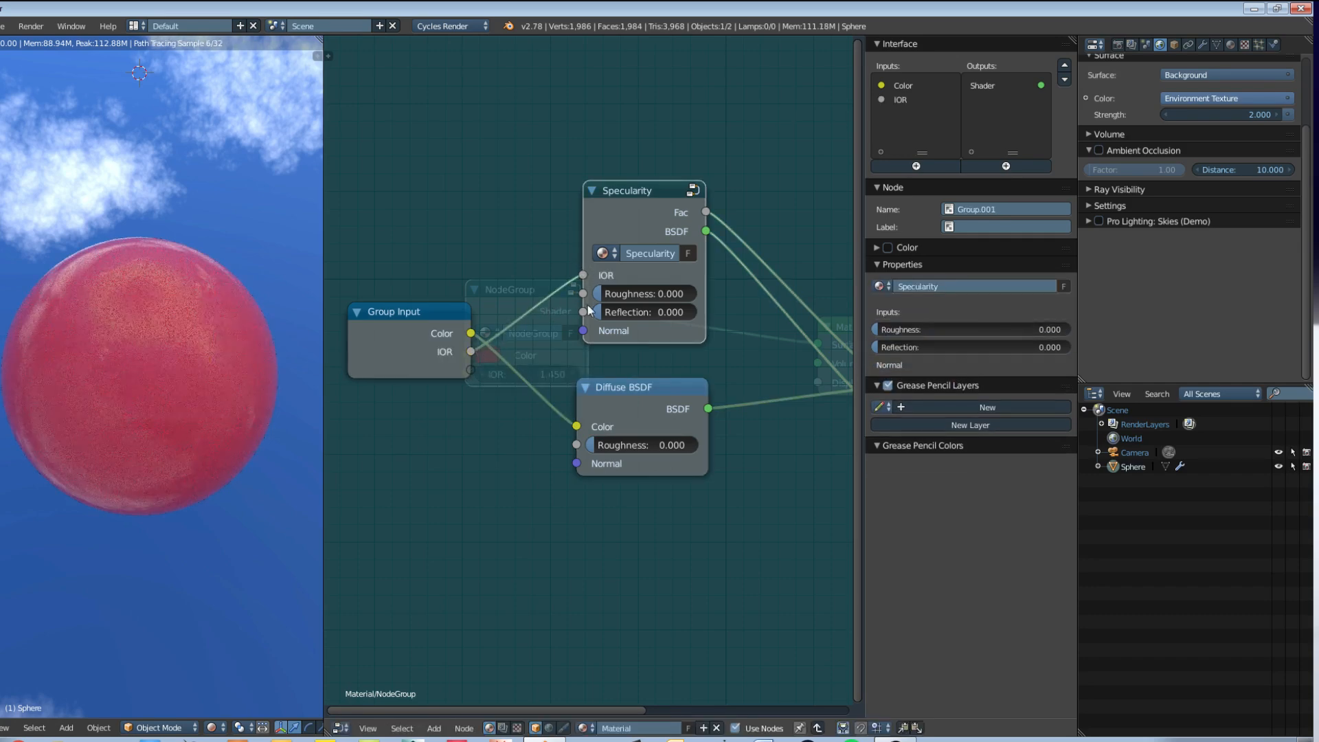
pyautogui.moveTo(583, 293); pyautogui.dragTo(481, 369)
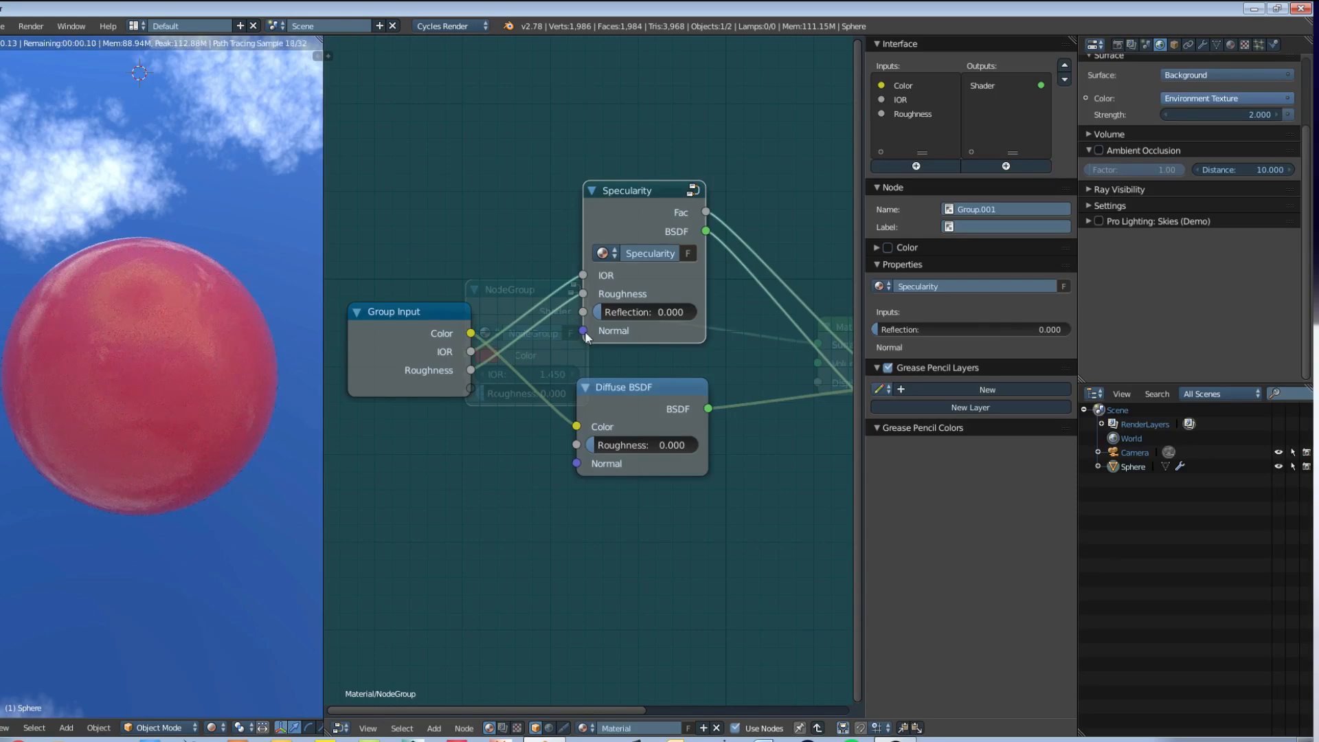
pyautogui.moveTo(584, 312); pyautogui.dragTo(472, 390)
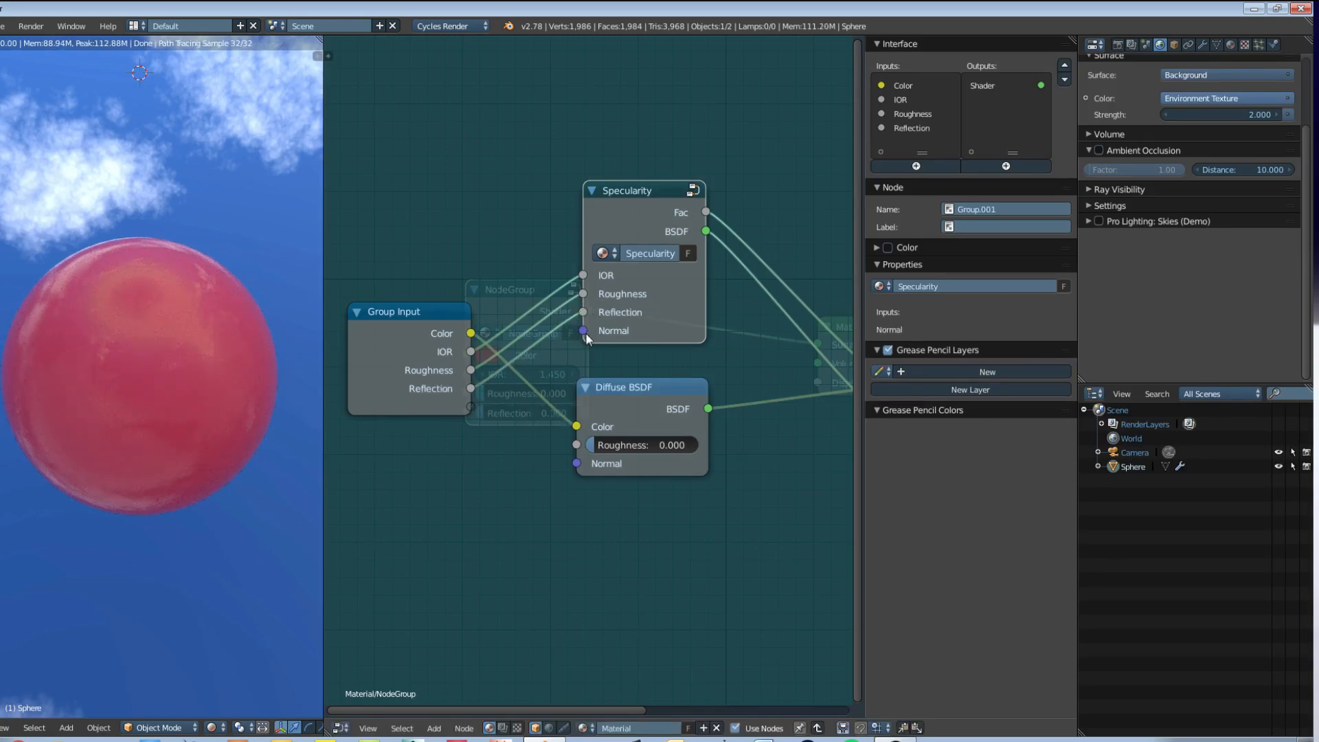
pyautogui.moveTo(583, 330); pyautogui.dragTo(576, 463)
pyautogui.moveTo(692, 468); pyautogui.dragTo(648, 473, button='middle')
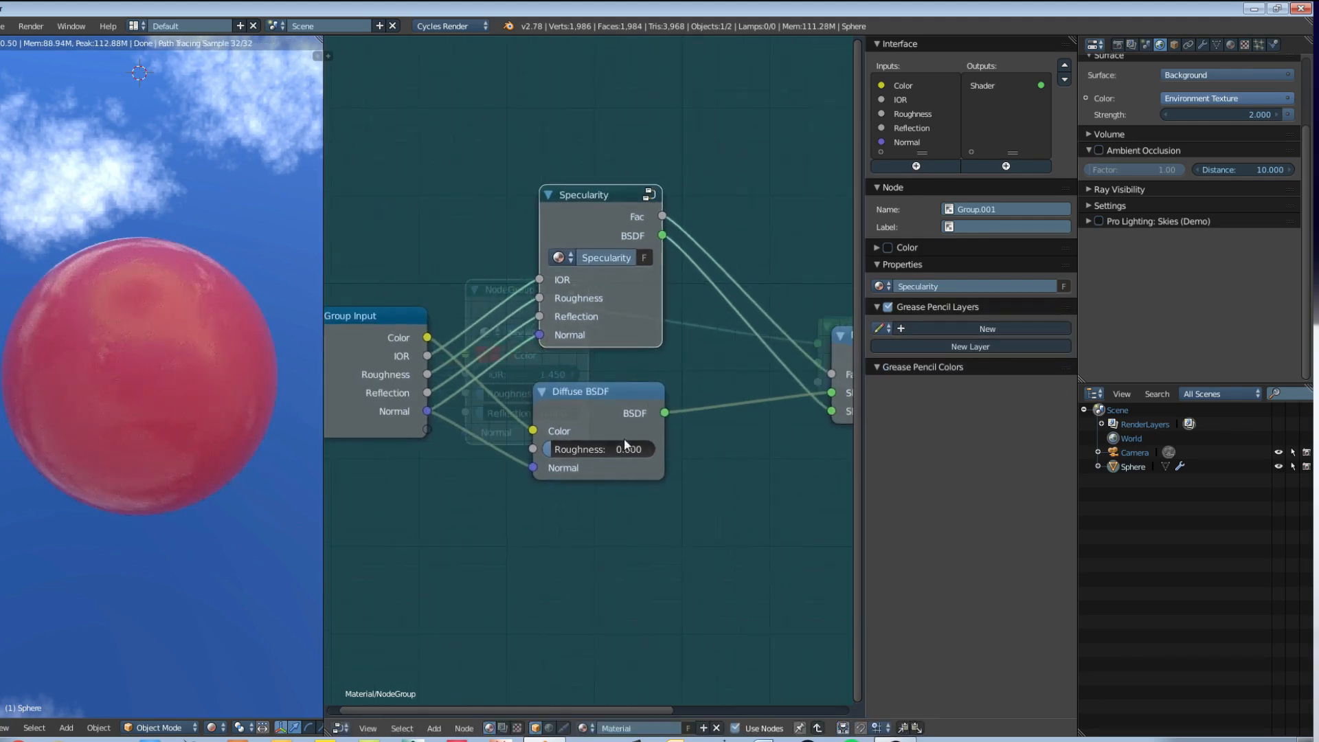
# Step: Inspect the contents of the nested Specularity group and return to the outer node group
pyautogui.press('Tab')
pyautogui.press('Tab')
pyautogui.click(365, 334)
pyautogui.moveTo(366, 333); pyautogui.dragTo(498, 342, button='middle')
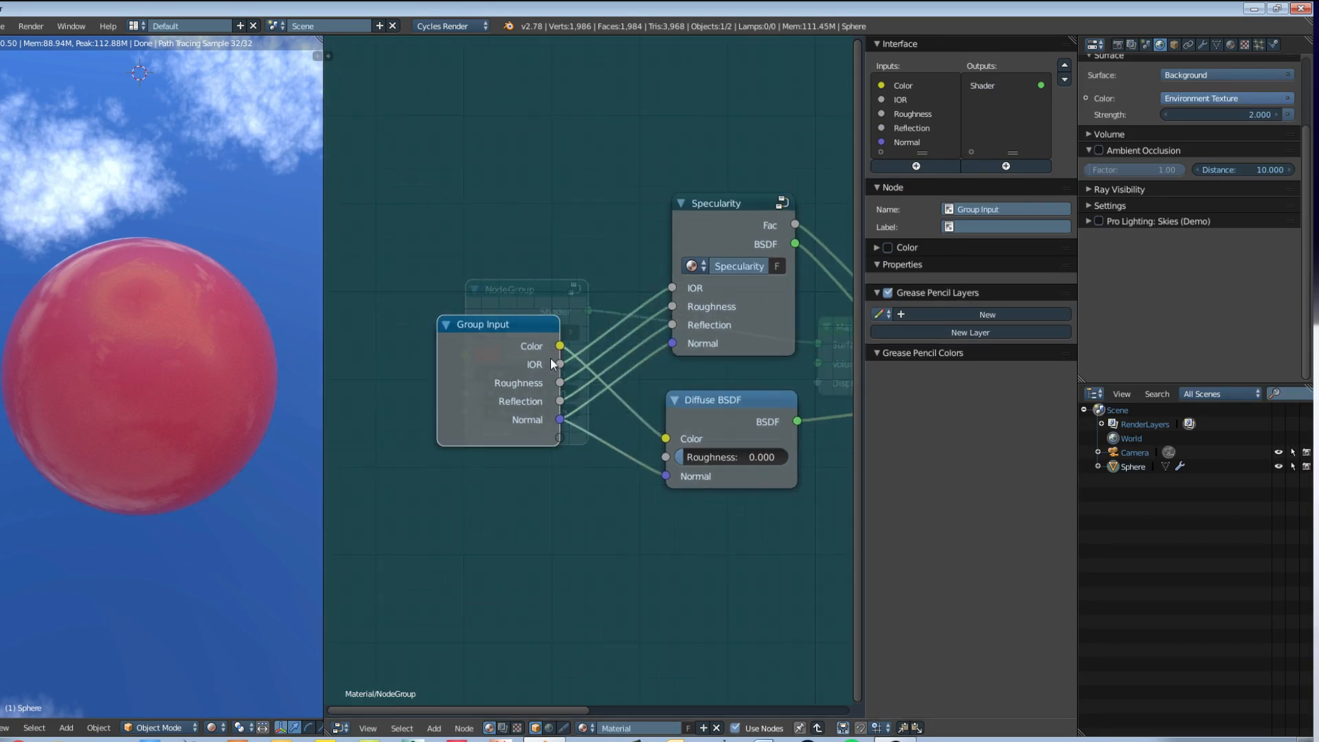
pyautogui.click(705, 216)
pyautogui.press('Tab')
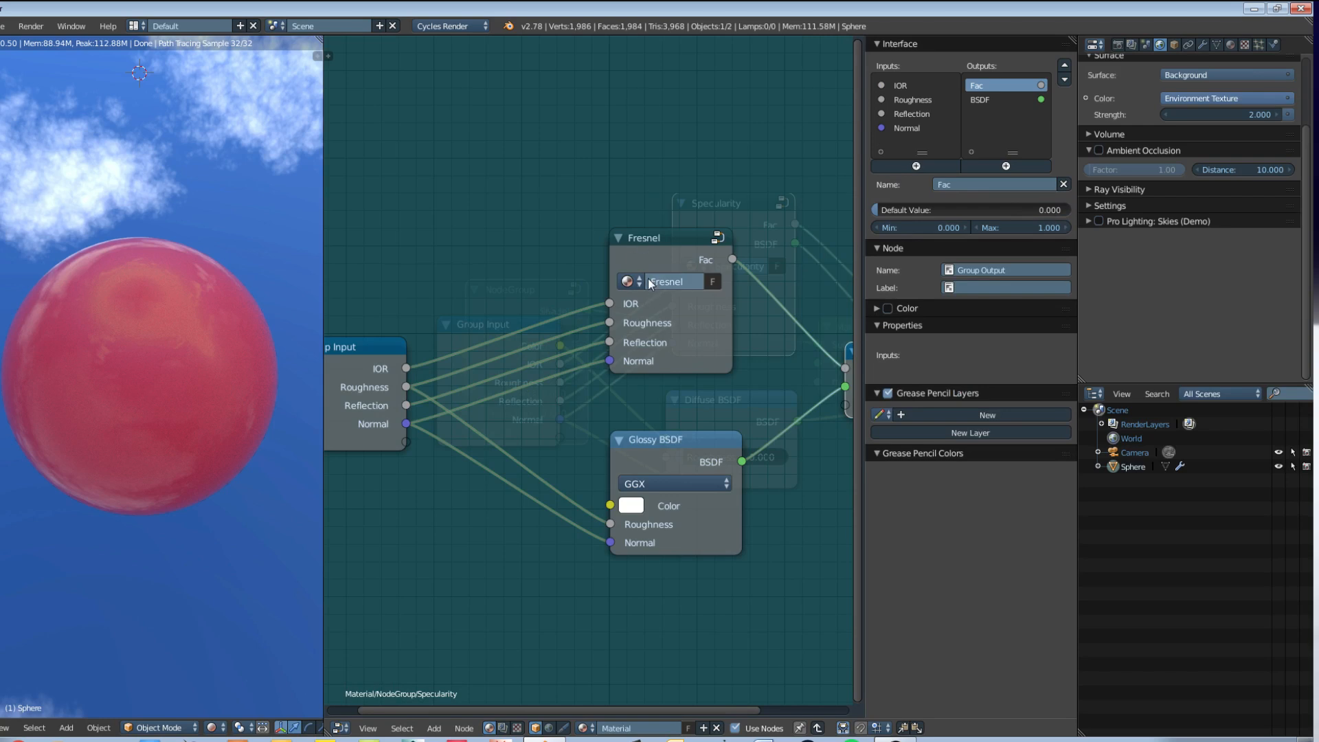
pyautogui.press('Tab')
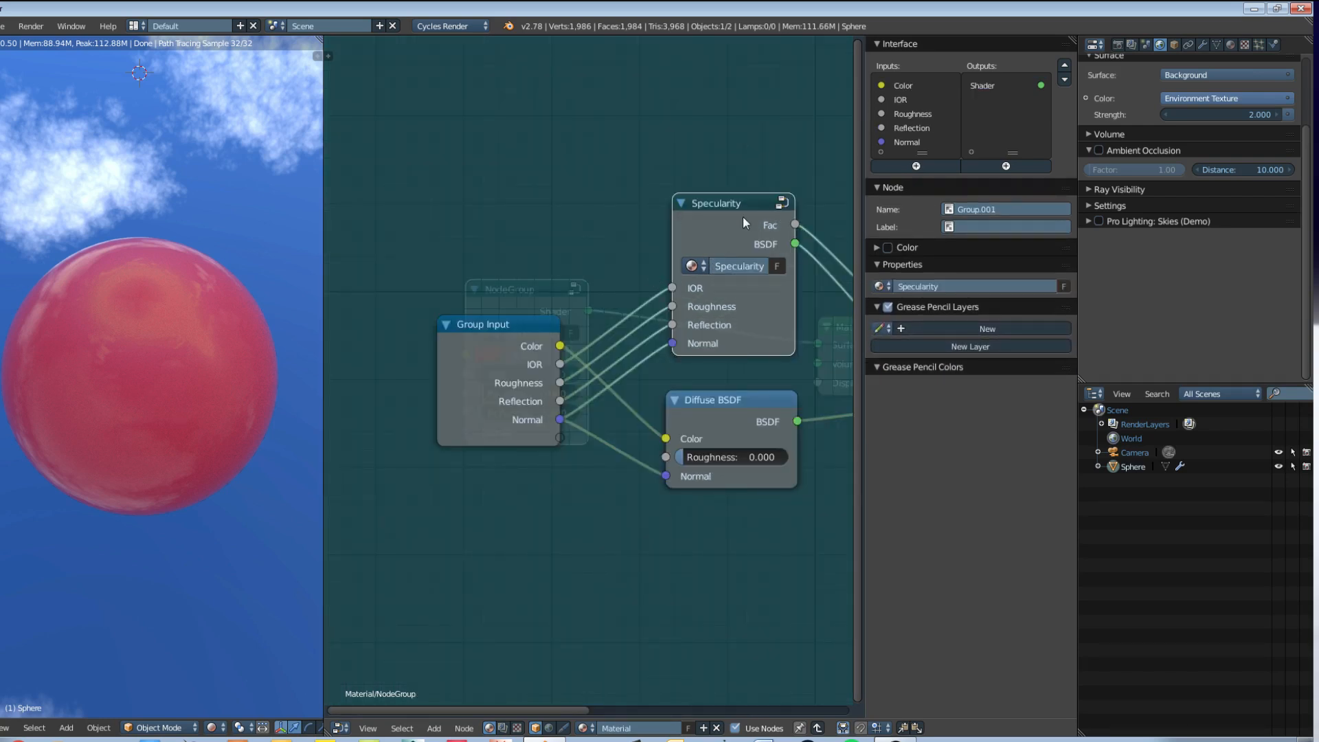
# Step: Leave the node group for the main material tree and rename the outer group as PBR Simple
pyautogui.click(504, 346)
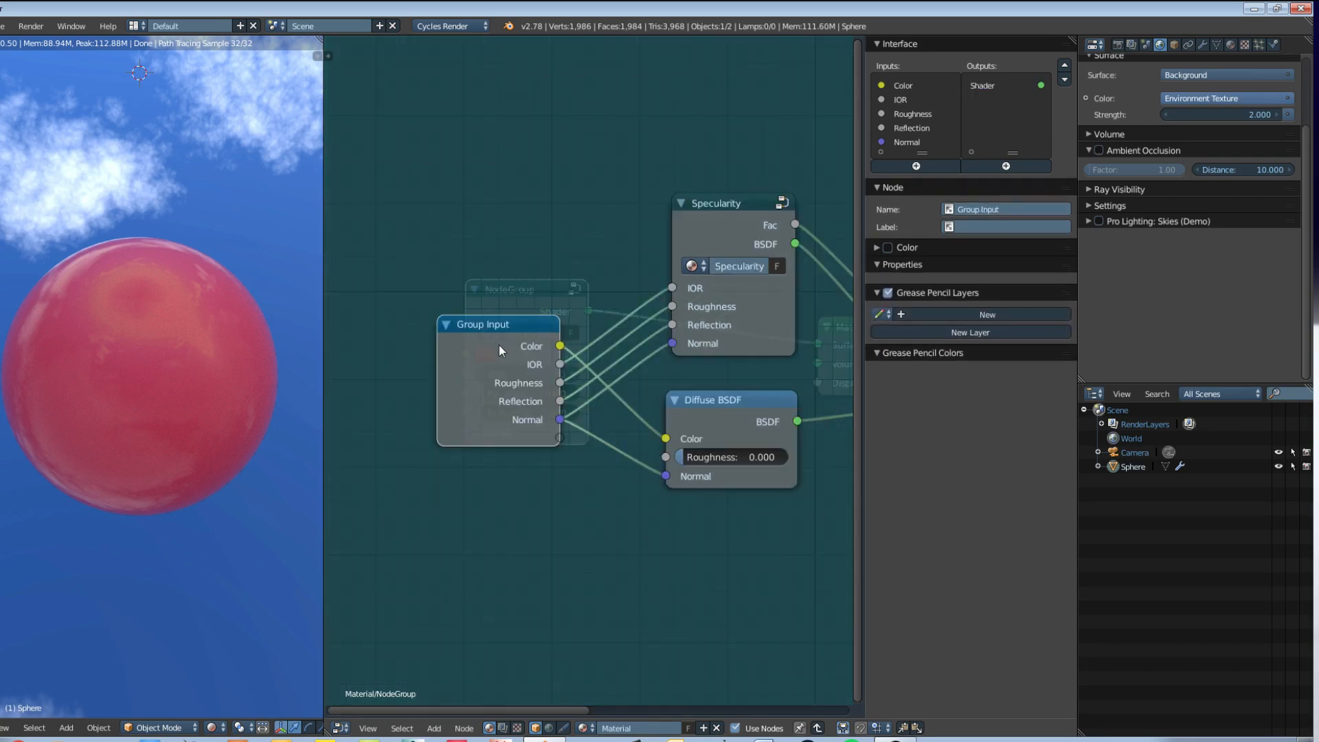
pyautogui.press('Tab')
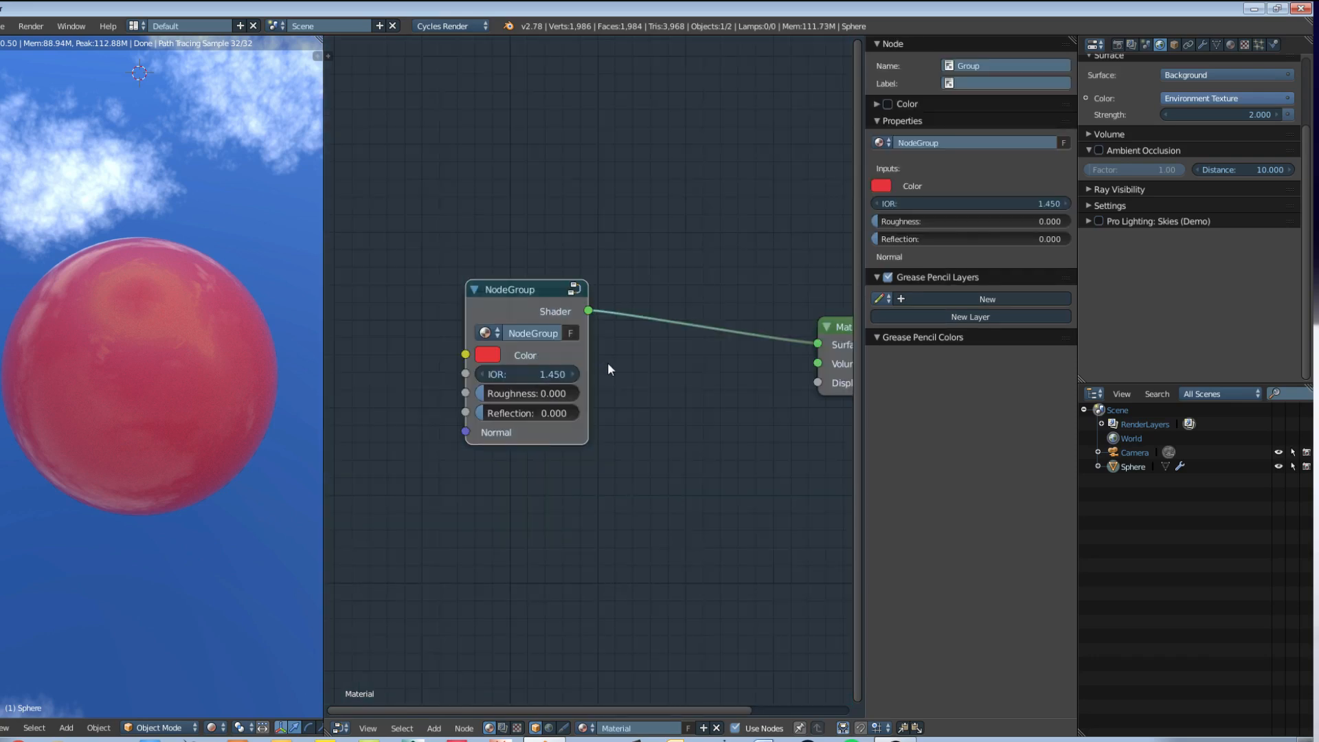
pyautogui.scroll(3, 608, 361)
pyautogui.moveTo(644, 365); pyautogui.dragTo(659, 362, button='middle')
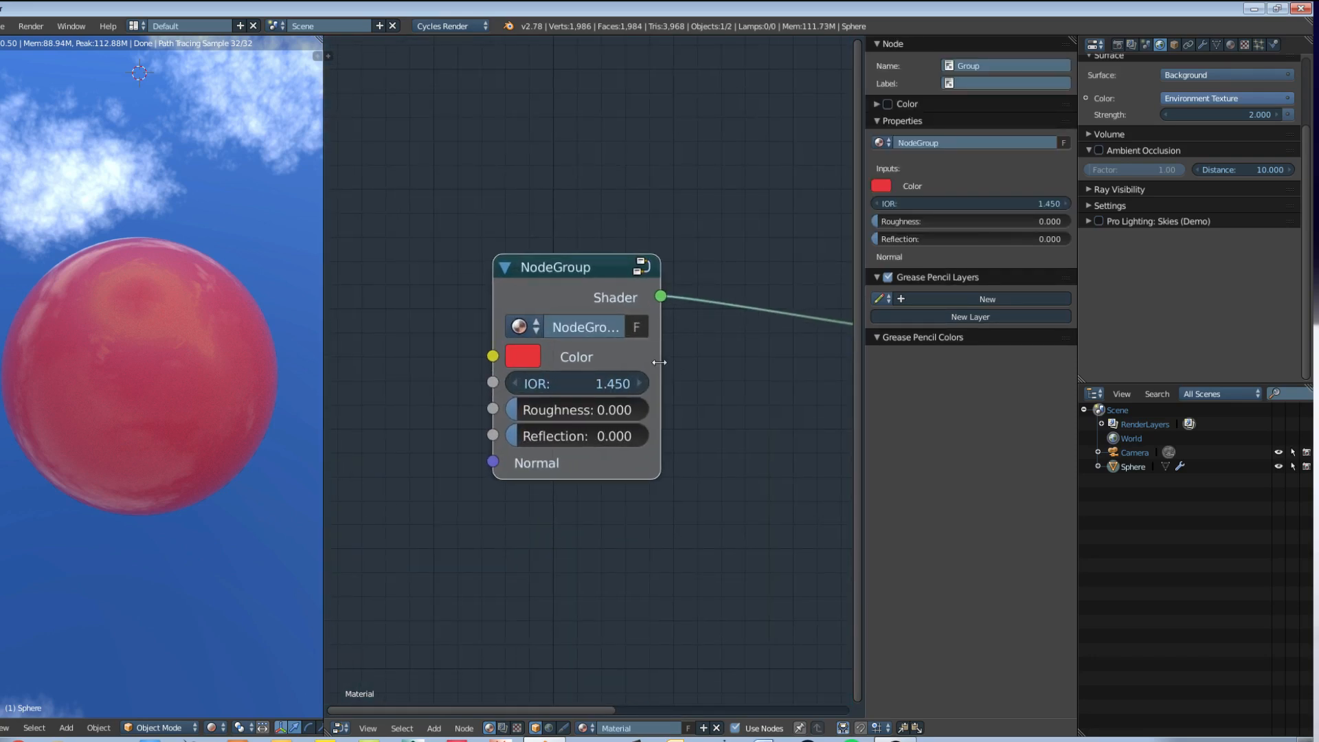
pyautogui.click(978, 141)
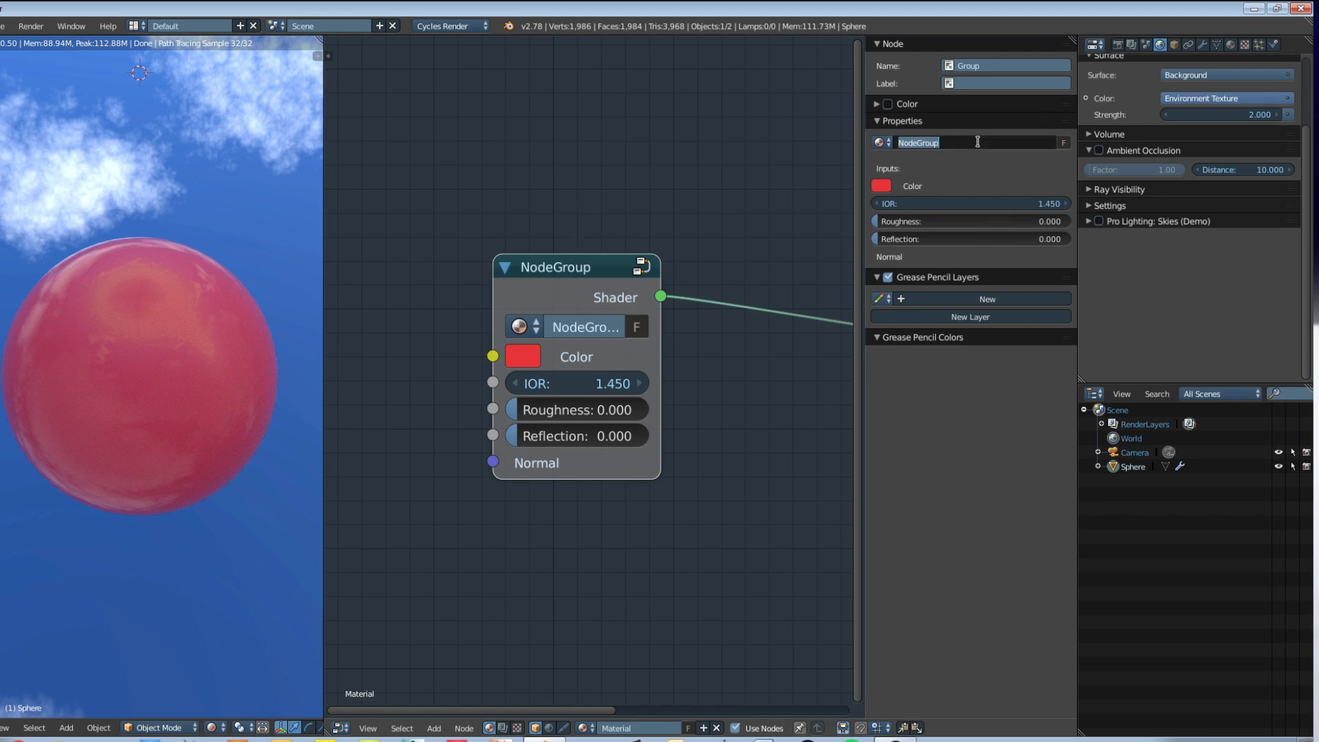
pyautogui.write('PBR Simple')
pyautogui.press('Return')
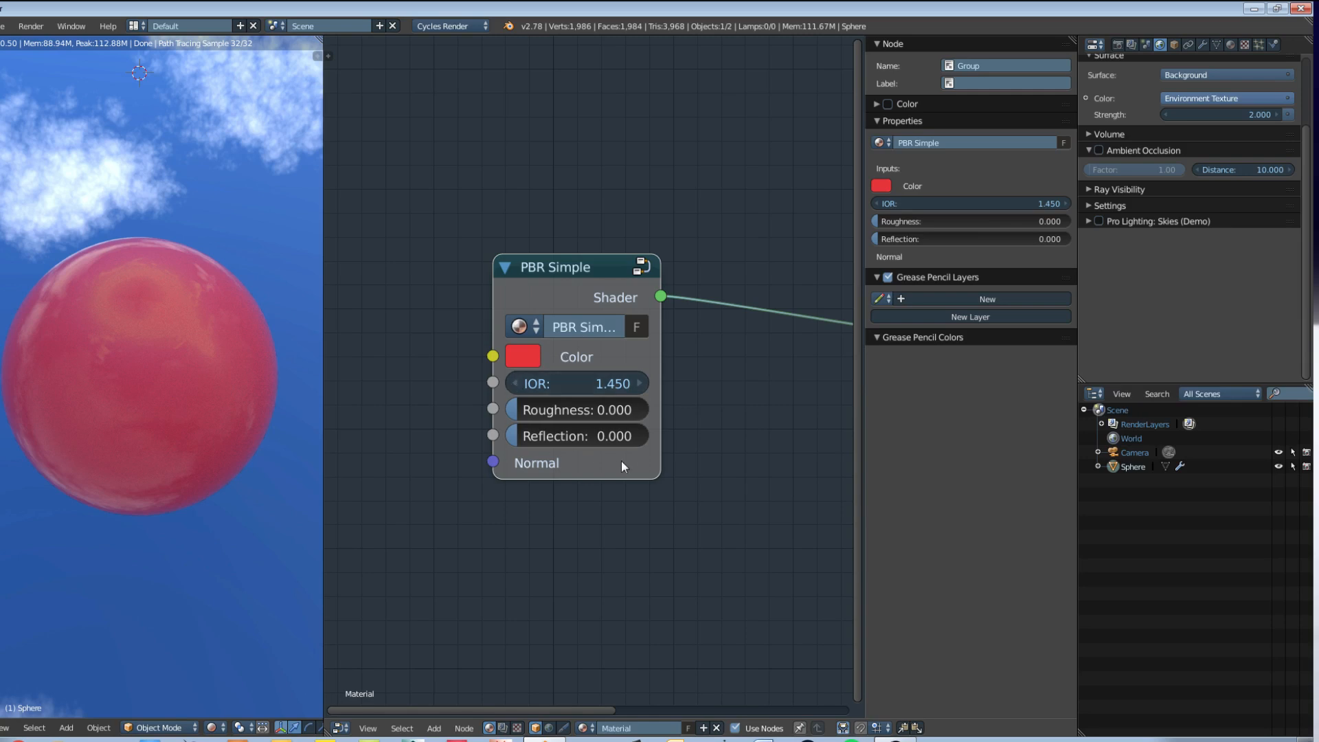
# Step: Inside the PBR Simple group, duplicate the Mix Shader and insert the copy between the Diffuse BSDF and the original Mix Shader
pyautogui.moveTo(658, 472)
pyautogui.mouseDown(button='middle')
pyautogui.moveTo(672, 453)
pyautogui.moveTo(680, 472)
pyautogui.mouseUp(button='middle')
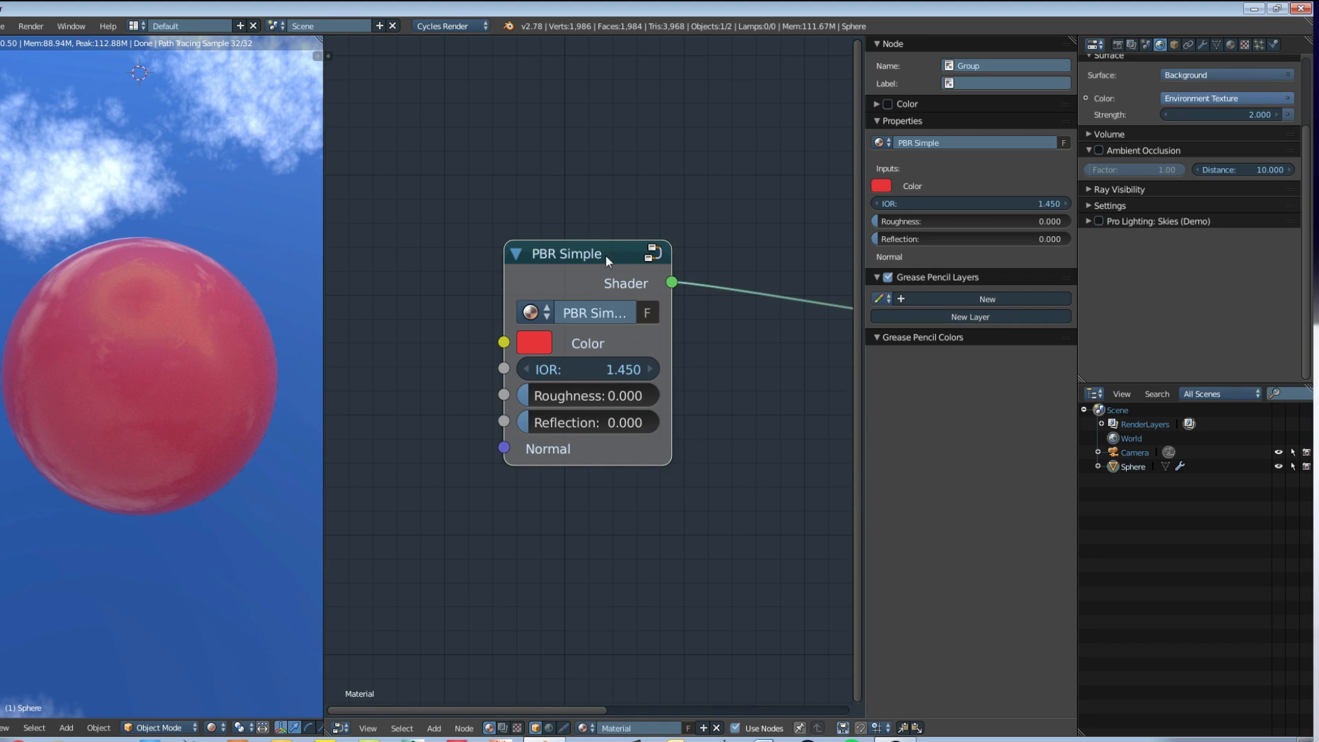
pyautogui.press('Tab')
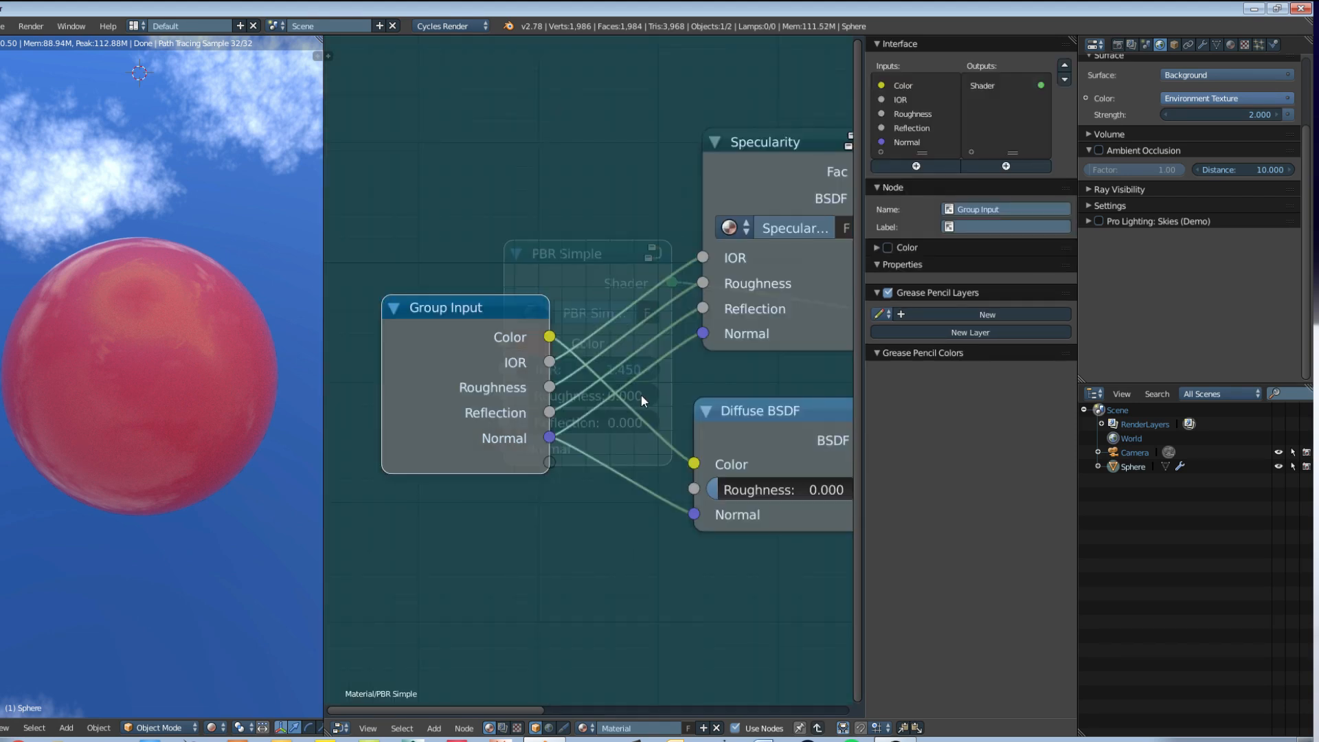
pyautogui.scroll(-2, 641, 395)
pyautogui.moveTo(666, 401); pyautogui.dragTo(552, 323, button='middle')
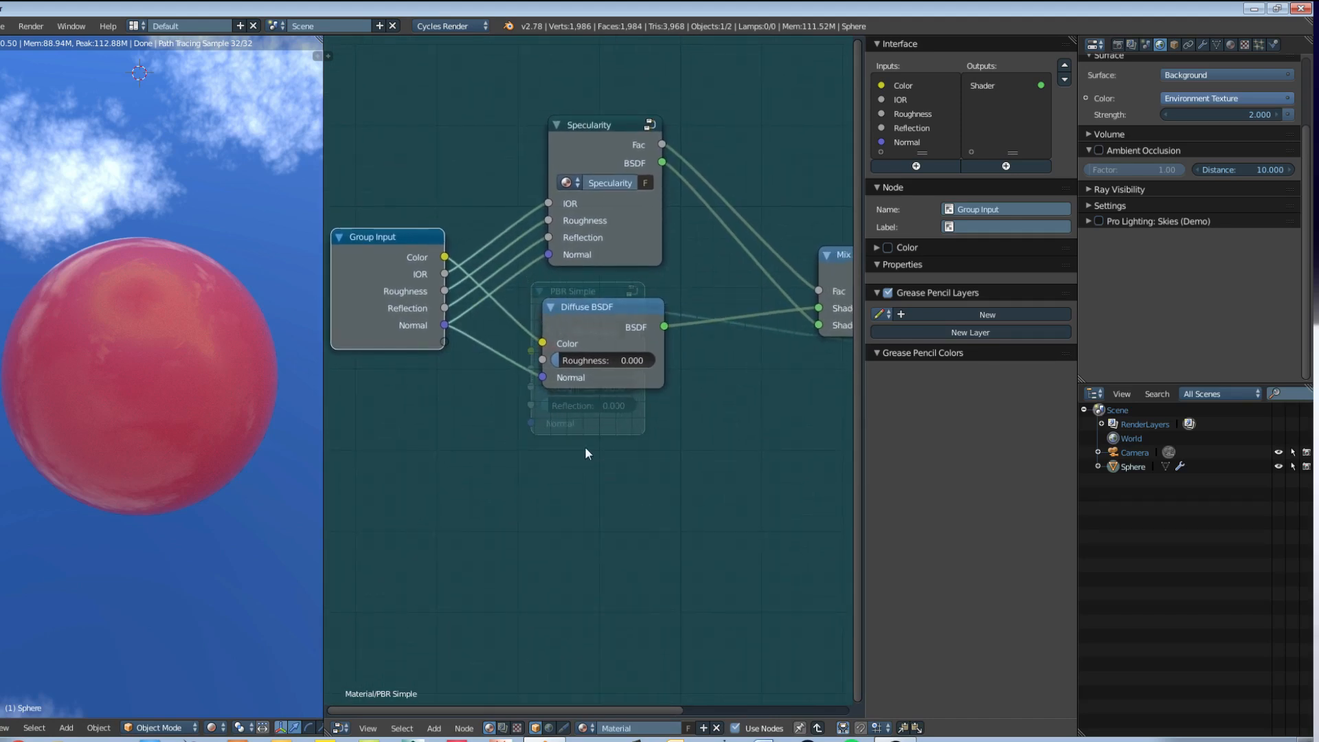
pyautogui.moveTo(839, 261); pyautogui.dragTo(698, 277, button='middle')
pyautogui.click(699, 279)
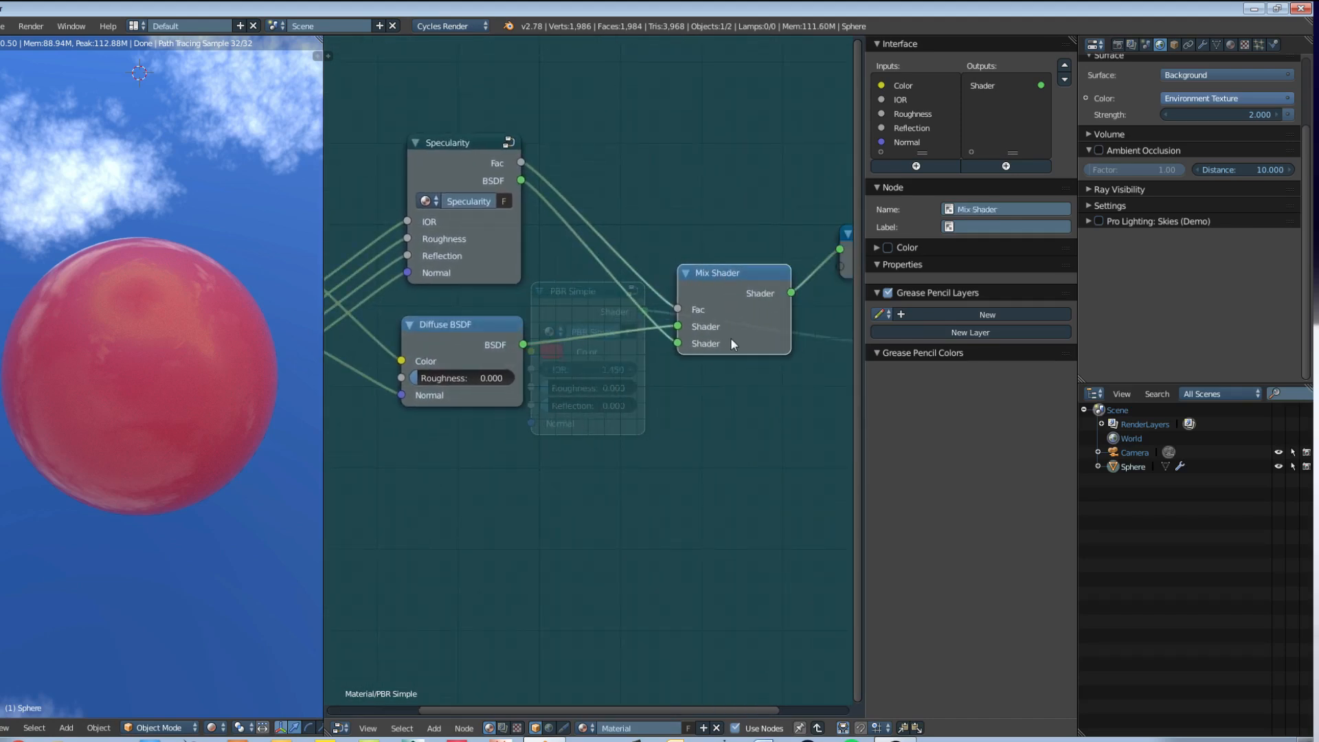
pyautogui.hotkey('shift', 'd')
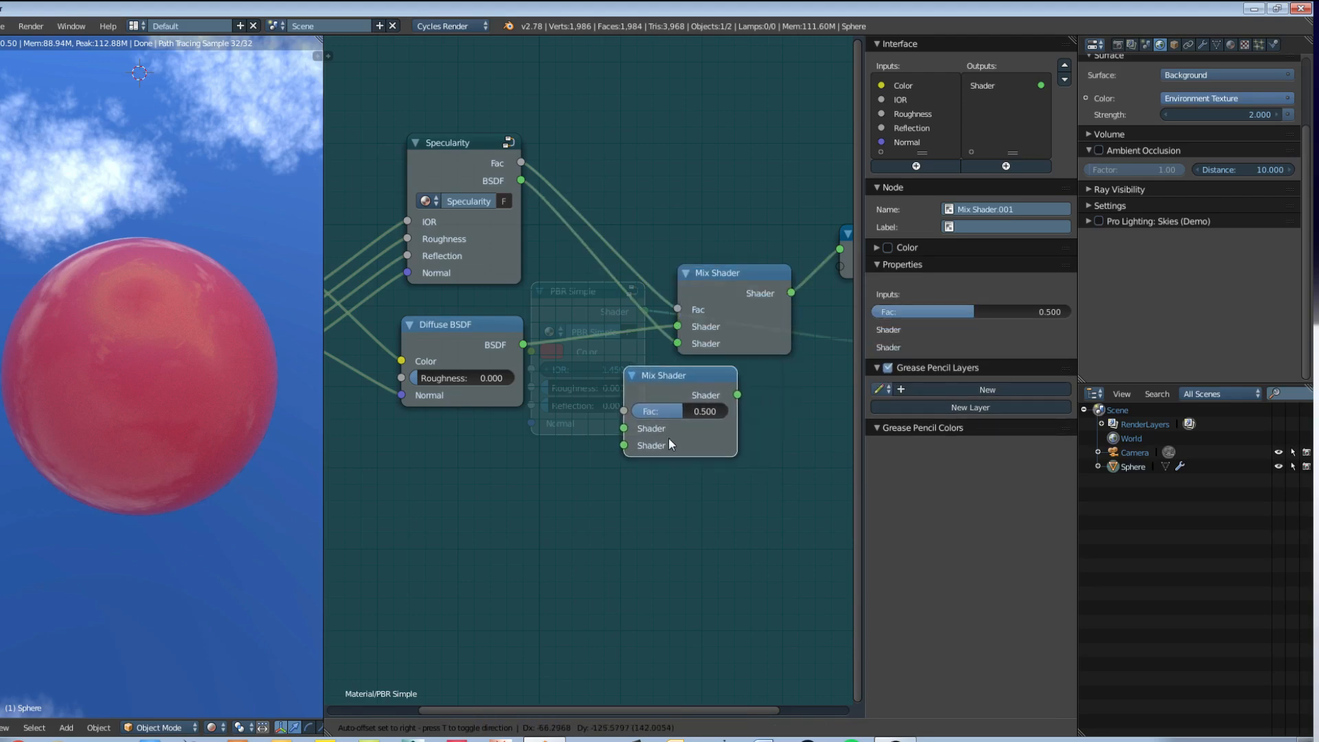
pyautogui.click(616, 408)
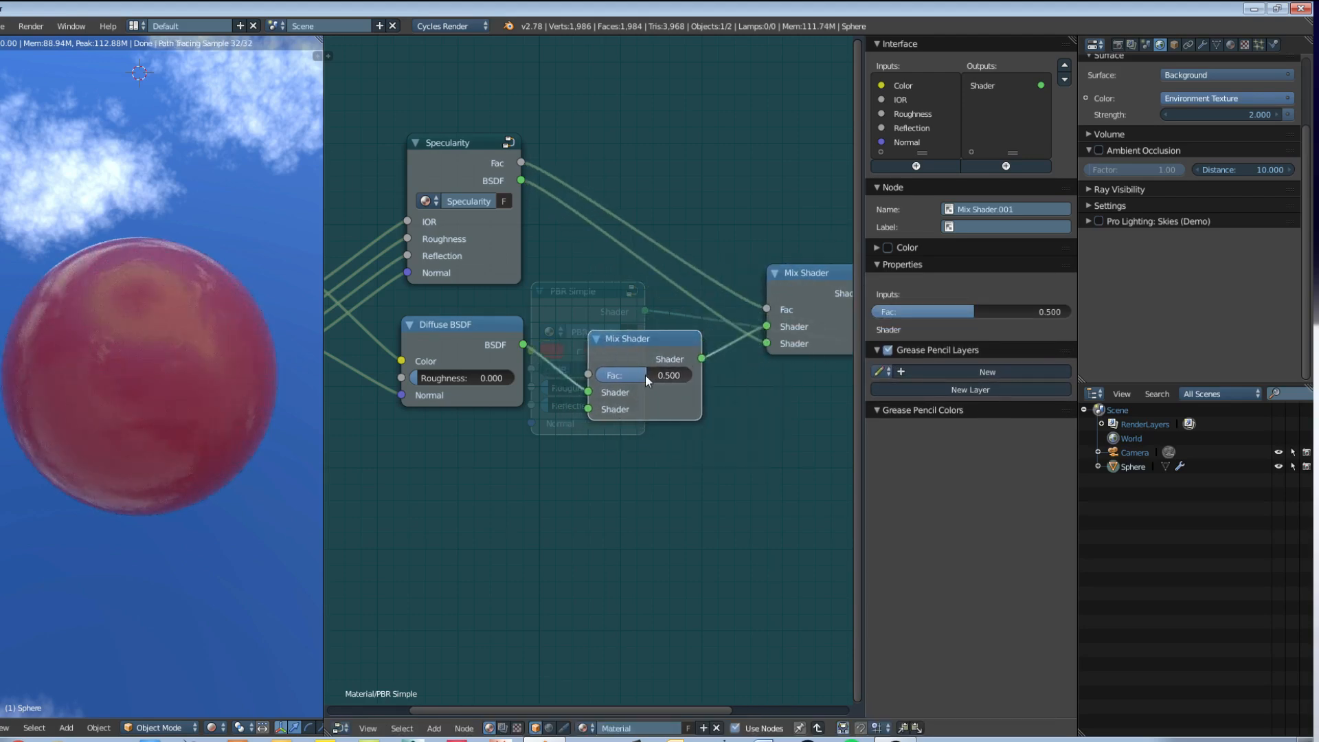
# Step: Set the new Mix Shader's Fac to 0 and expose it as a group input, moving the Diffuse BSDF clear of the link
pyautogui.moveTo(645, 375); pyautogui.dragTo(584, 377)
pyautogui.moveTo(555, 431); pyautogui.dragTo(677, 439, button='middle')
pyautogui.moveTo(701, 409); pyautogui.dragTo(699, 409)
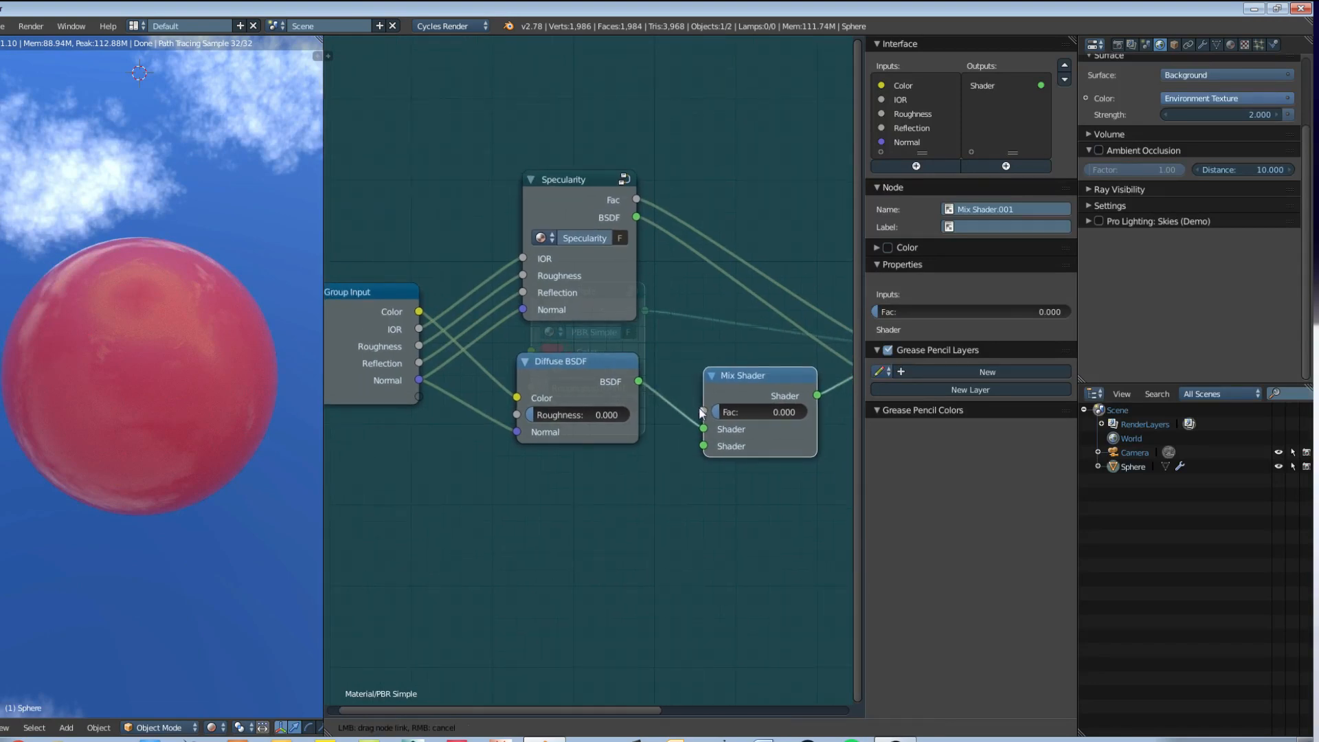
pyautogui.moveTo(606, 398); pyautogui.dragTo(419, 397)
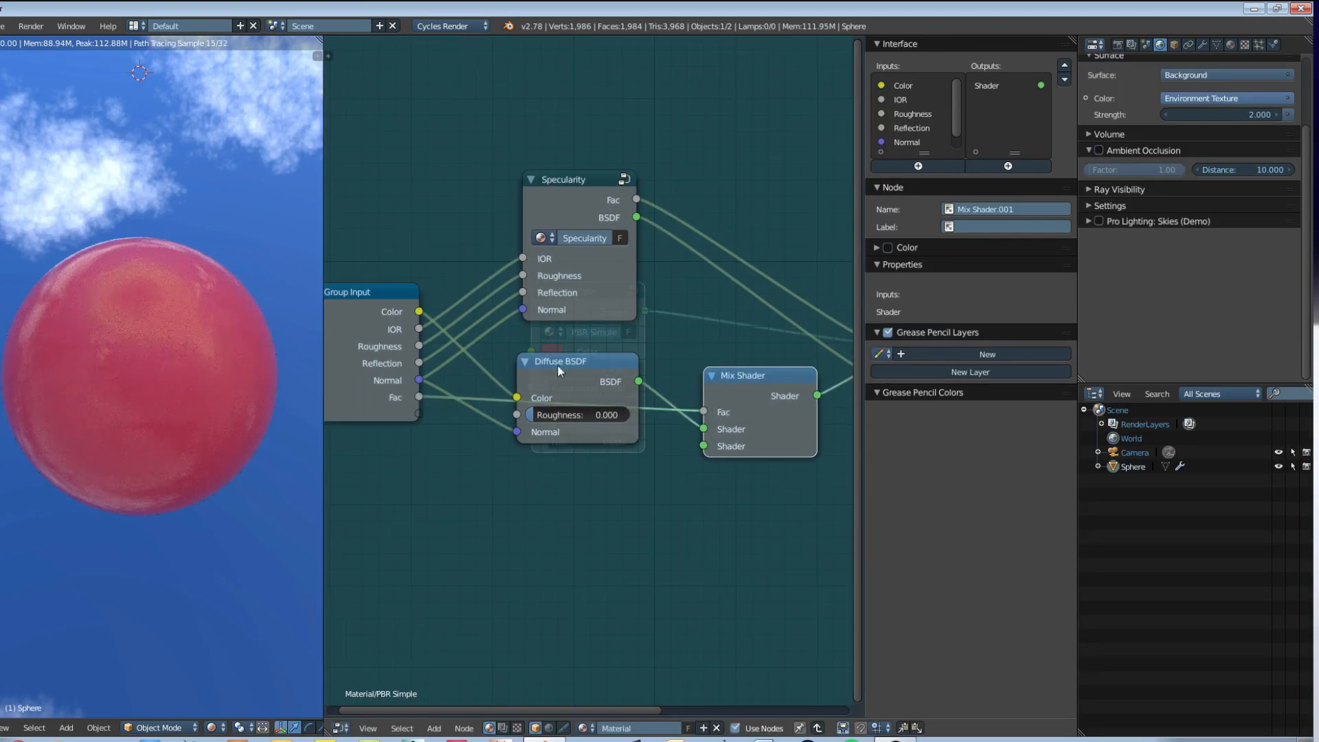
pyautogui.moveTo(557, 364); pyautogui.dragTo(563, 438)
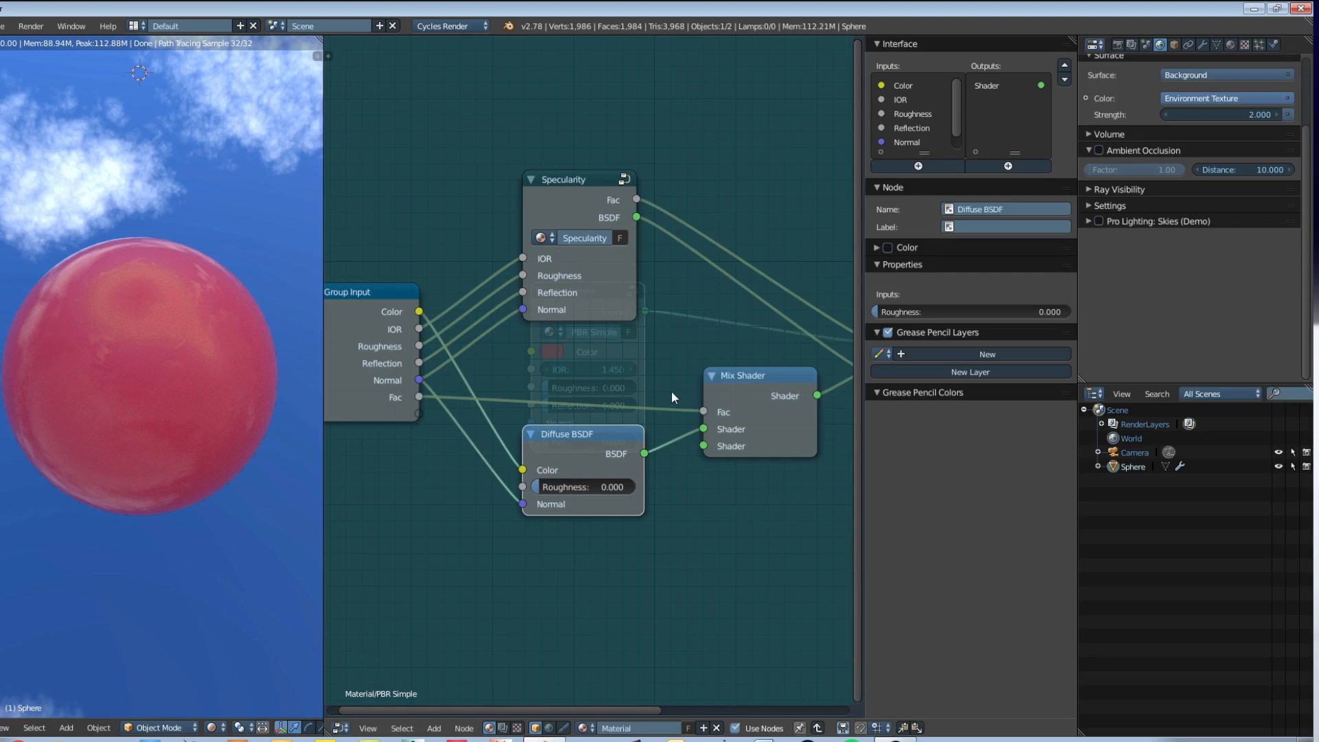
# Step: Rename the exposed Fac group input as Diffuse/SSS
pyautogui.moveTo(676, 377); pyautogui.dragTo(667, 379, button='middle')
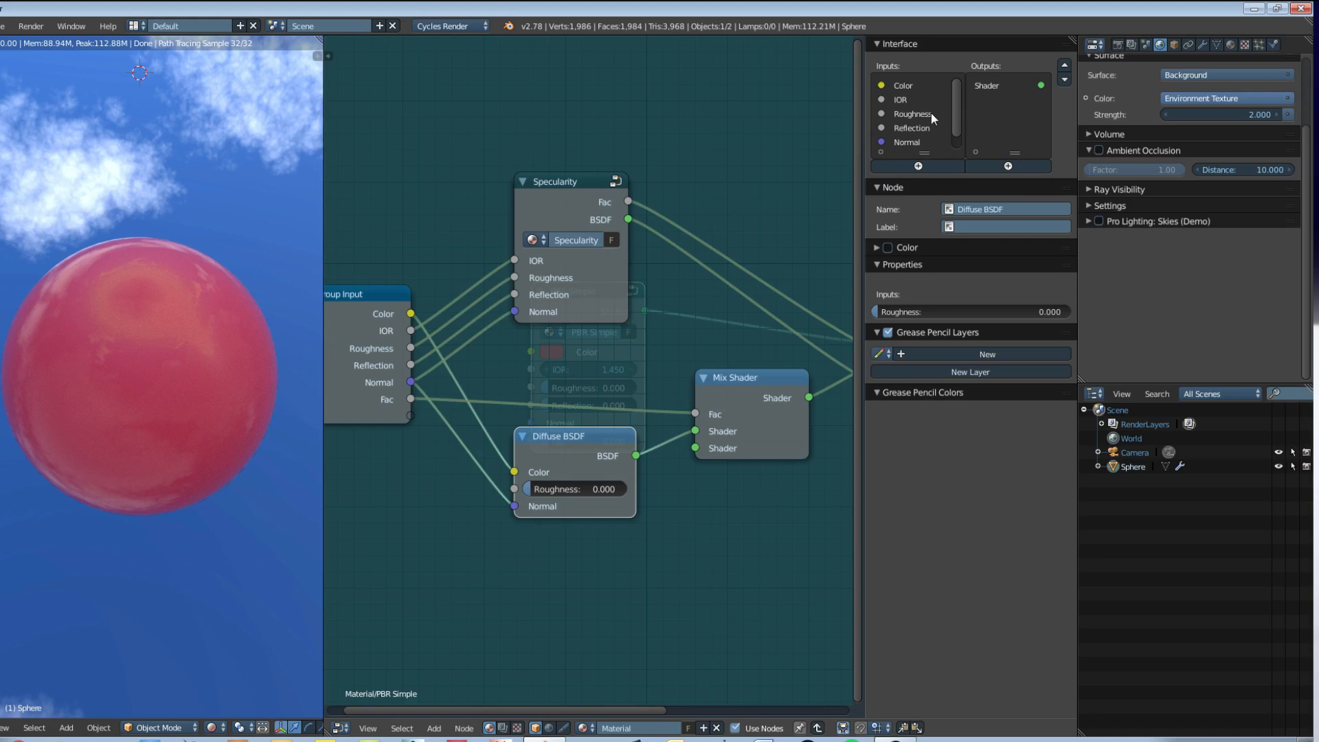
pyautogui.scroll(-1, 909, 139)
pyautogui.click(908, 141)
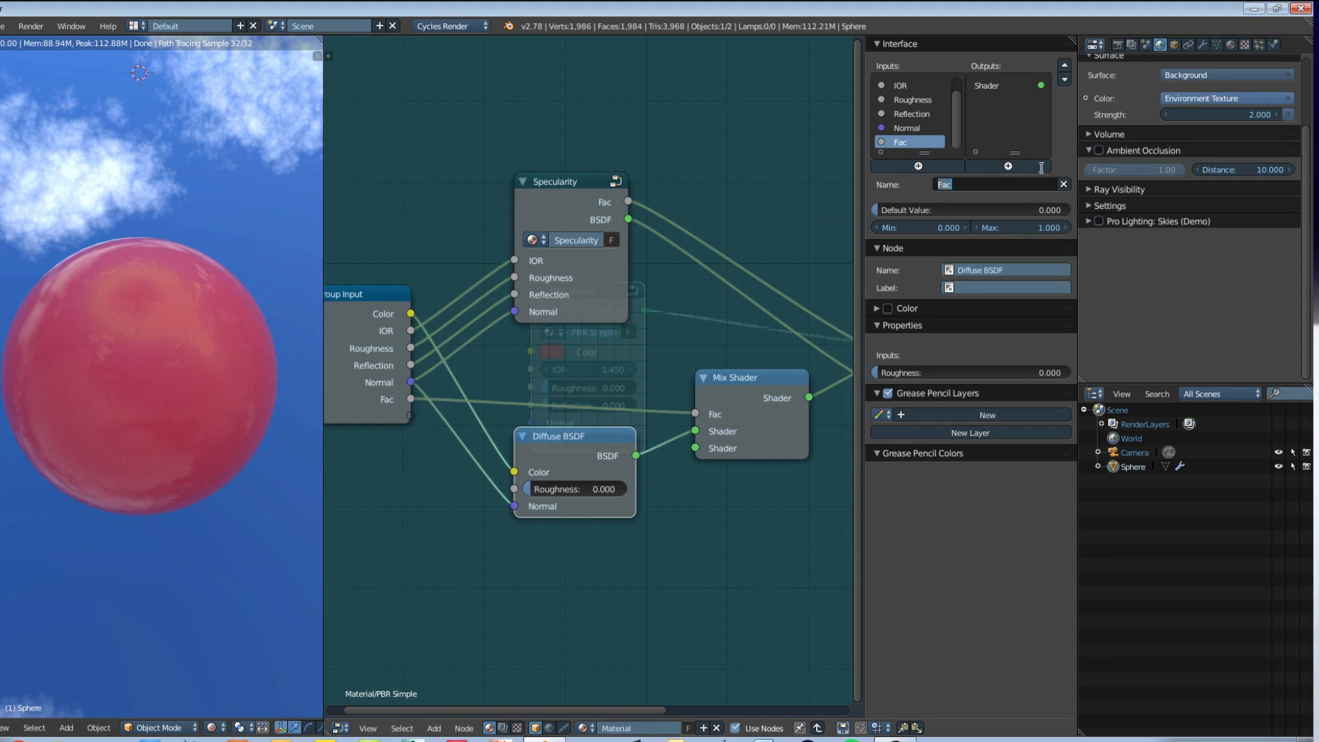
pyautogui.write('Diffuse/SSS')
pyautogui.press('Return')
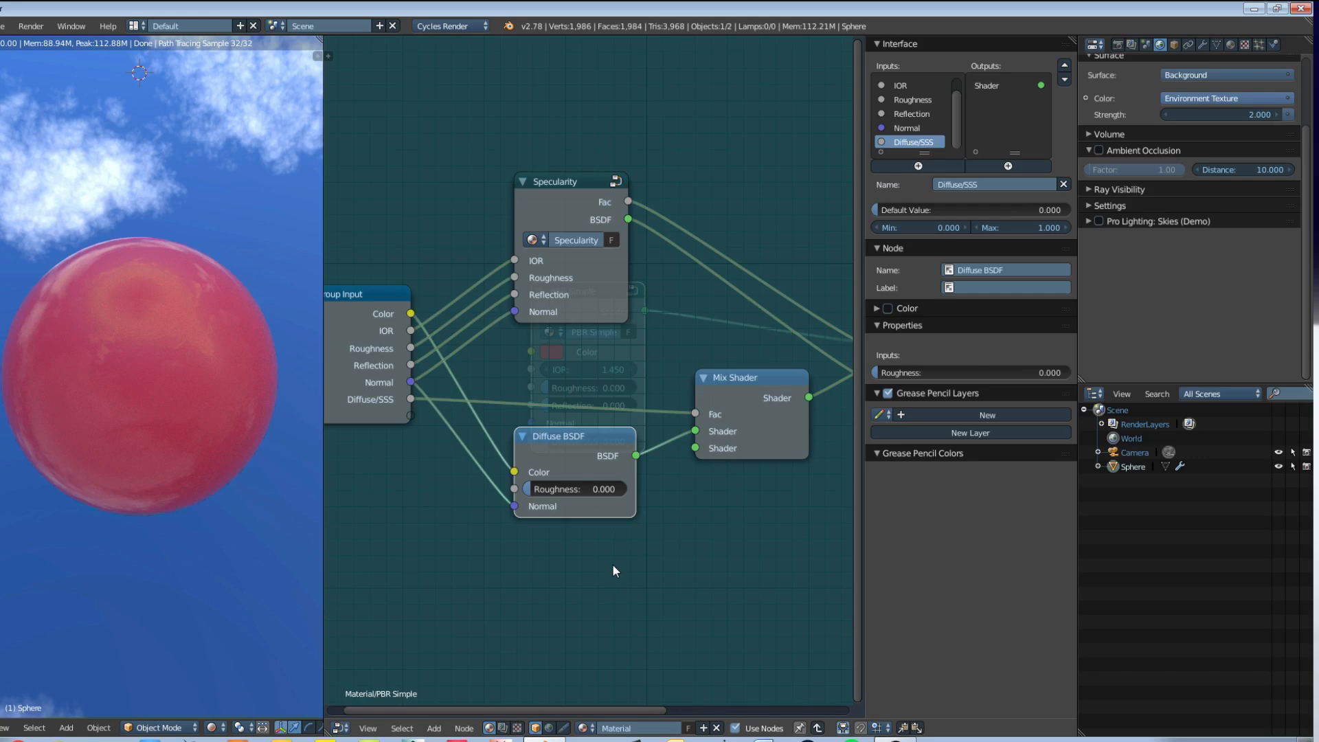
# Step: Add a Subsurface Scattering shader below the Diffuse BSDF and connect it to the new Mix Shader's second shader input
pyautogui.moveTo(637, 529); pyautogui.dragTo(657, 498, button='middle')
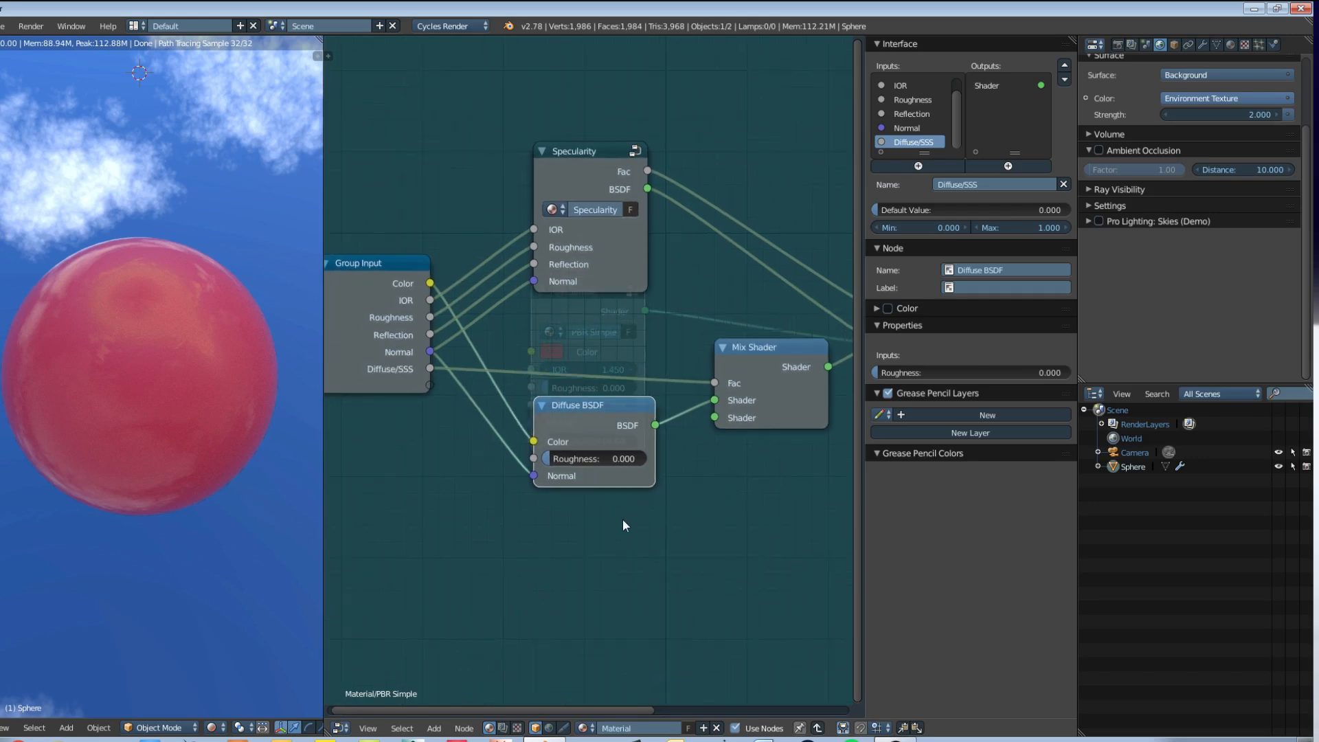
pyautogui.hotkey('shift', 'a')
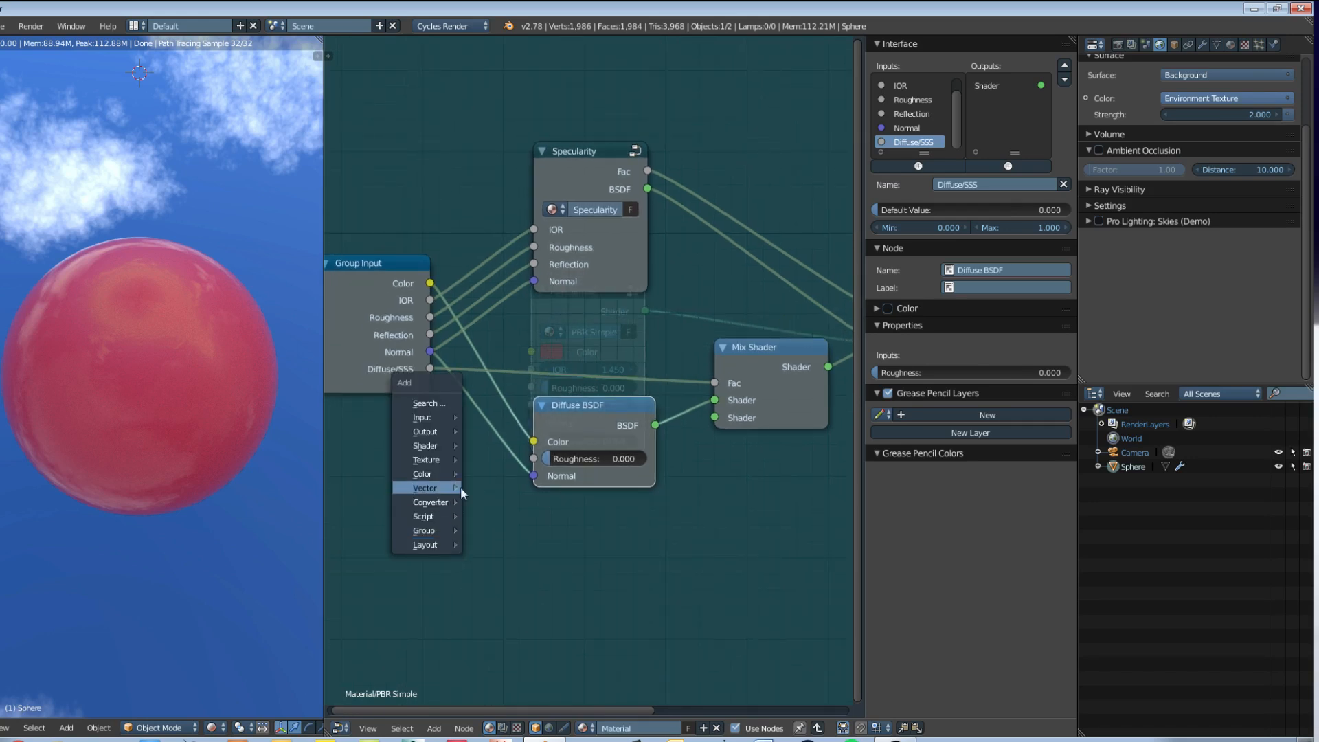
pyautogui.moveTo(449, 447)
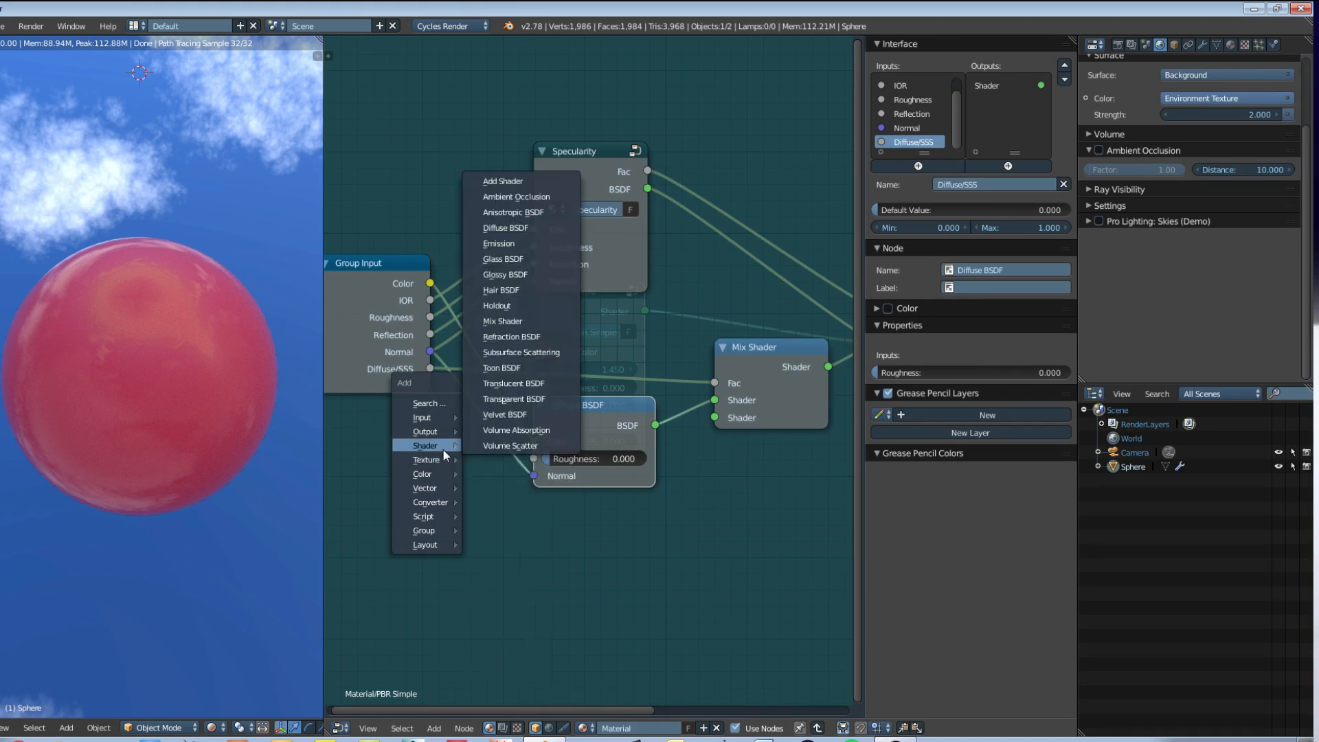
pyautogui.click(570, 352)
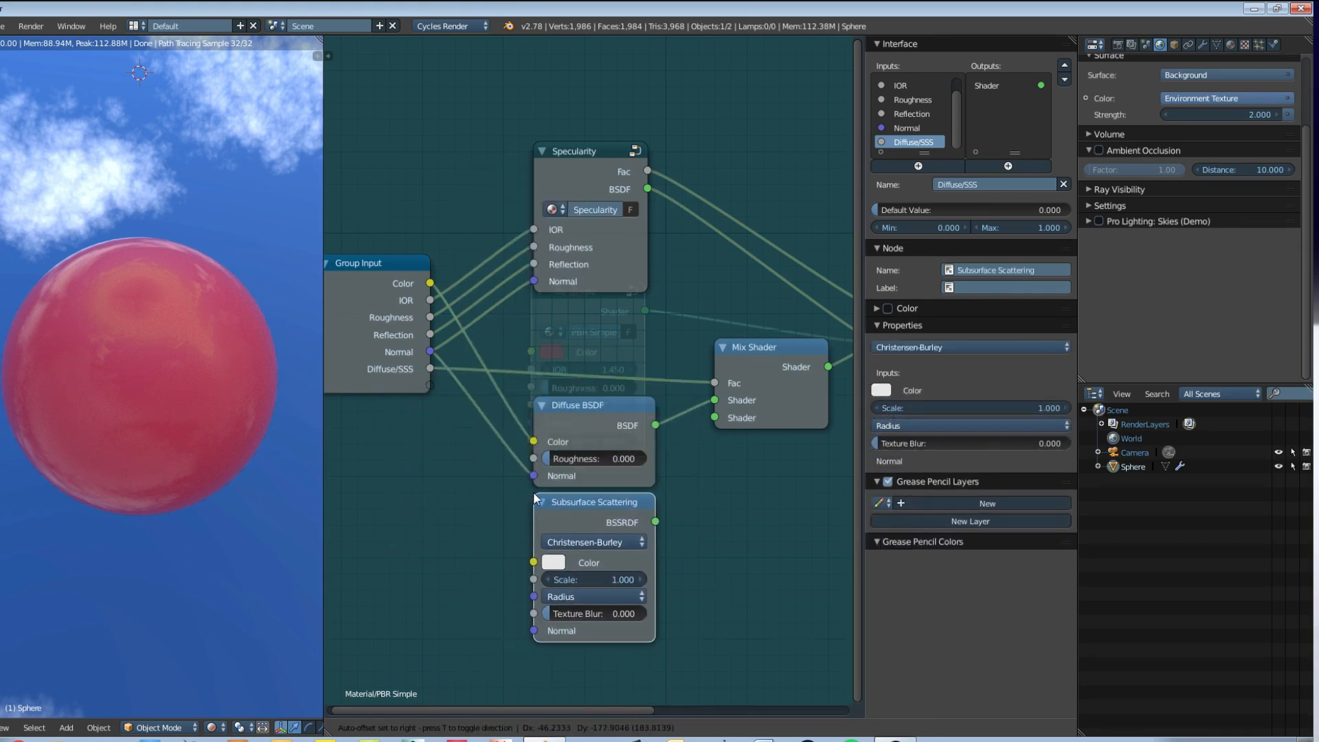
pyautogui.click(610, 501)
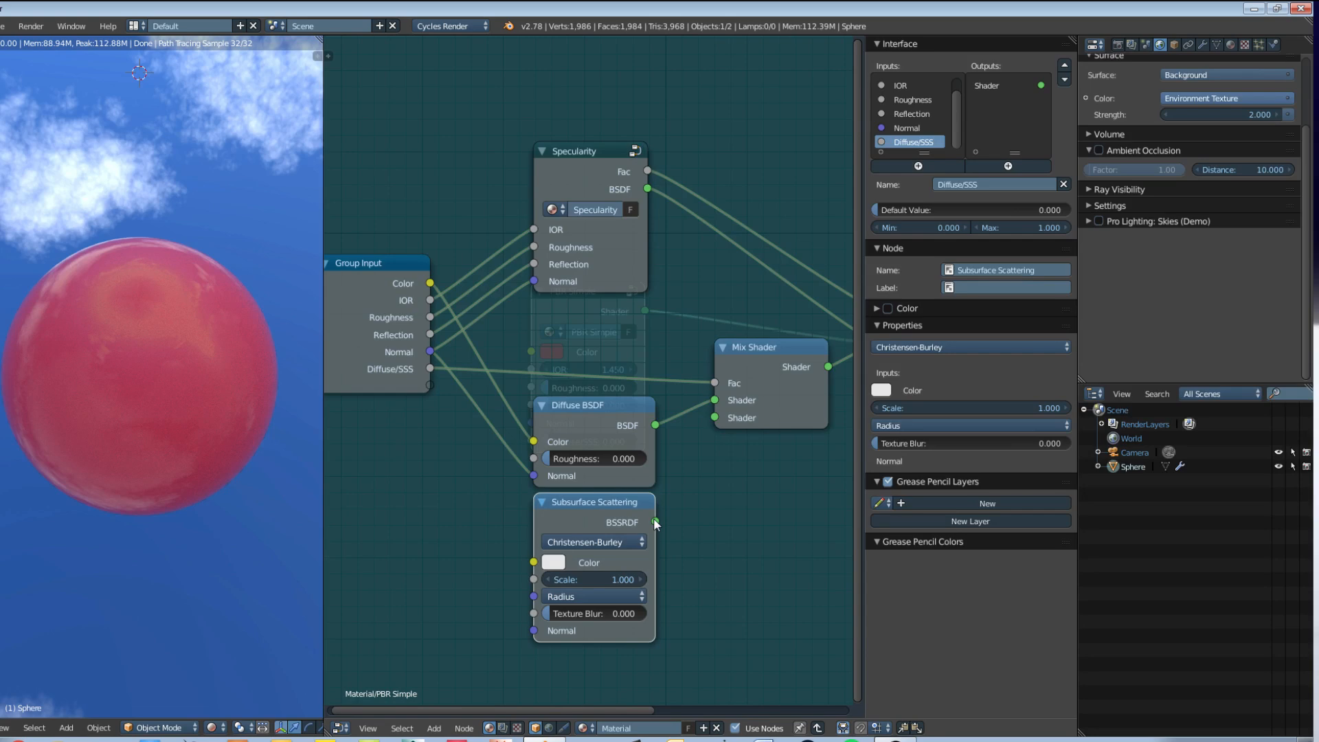
pyautogui.moveTo(655, 521); pyautogui.dragTo(655, 521)
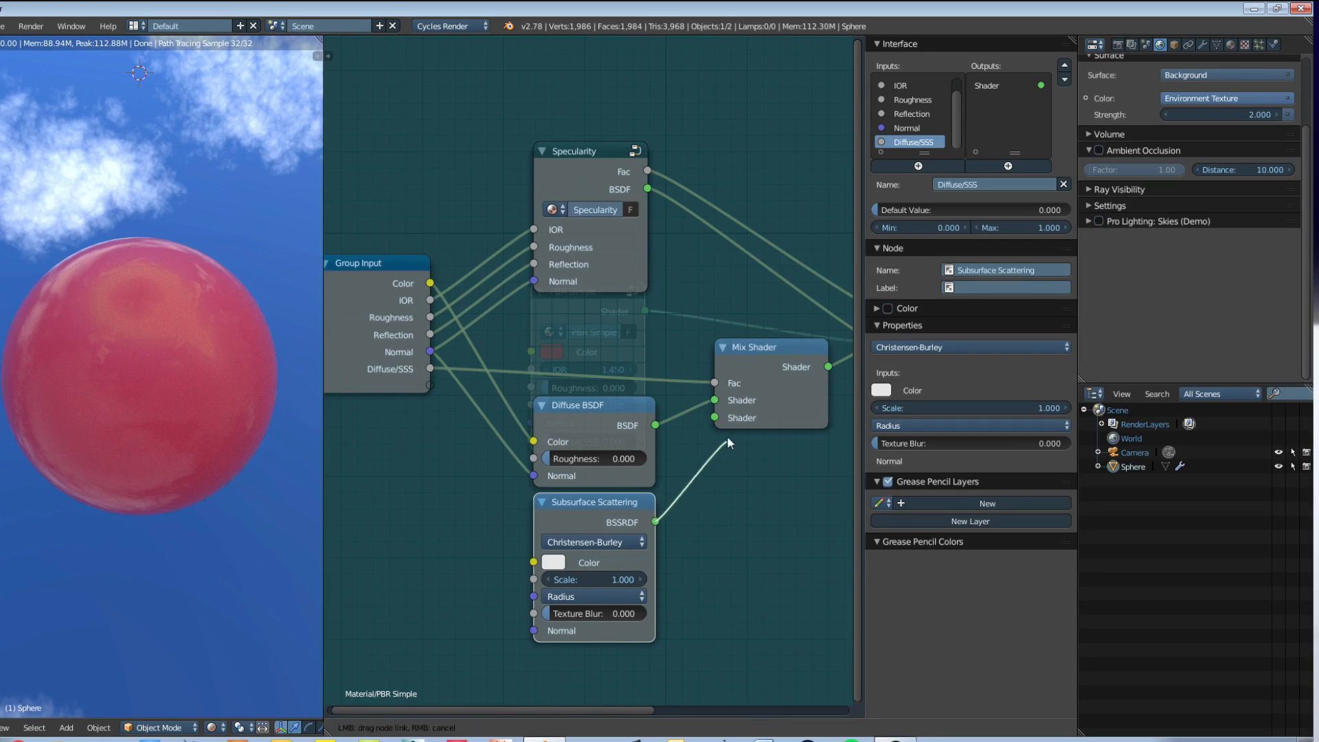
pyautogui.moveTo(728, 437); pyautogui.dragTo(716, 418)
# Step: Try the Cubic falloff on the Subsurface Scattering node and return it to Christensen-Burley
pyautogui.click(591, 544)
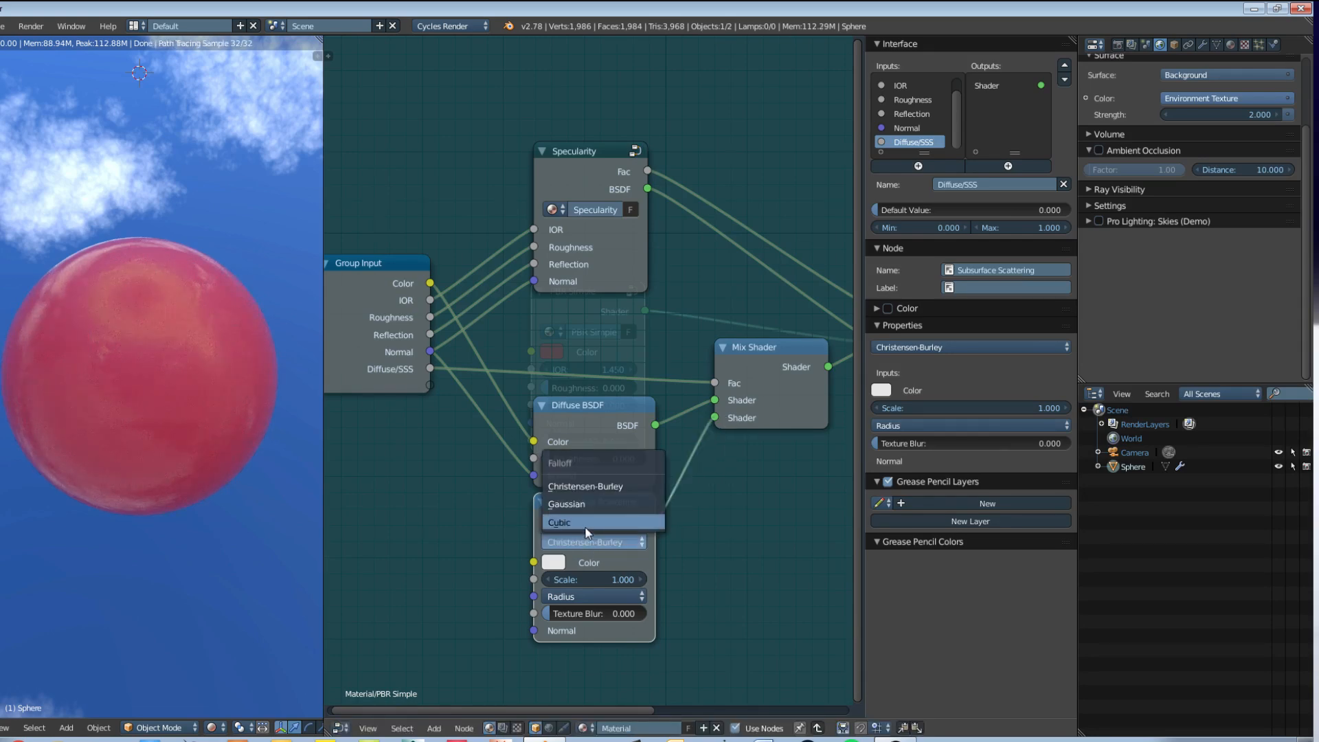
pyautogui.click(588, 526)
pyautogui.click(580, 542)
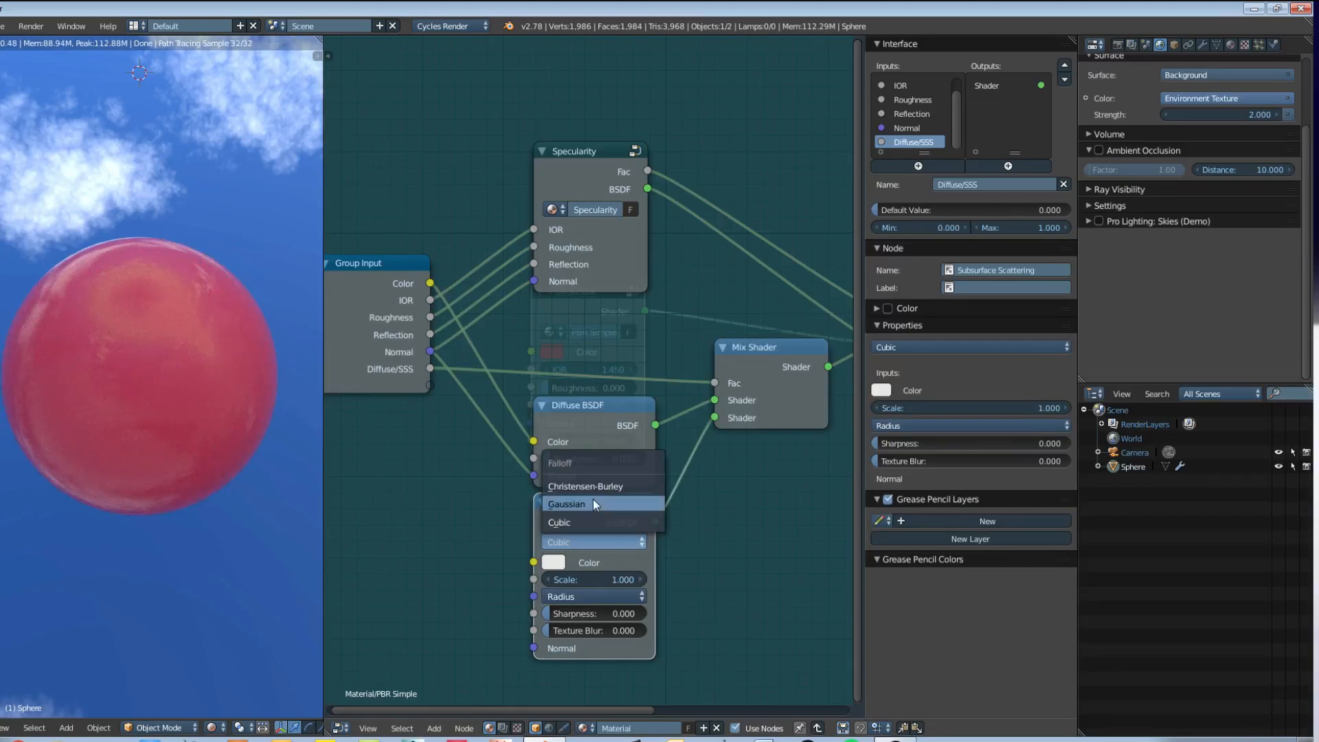
pyautogui.click(598, 487)
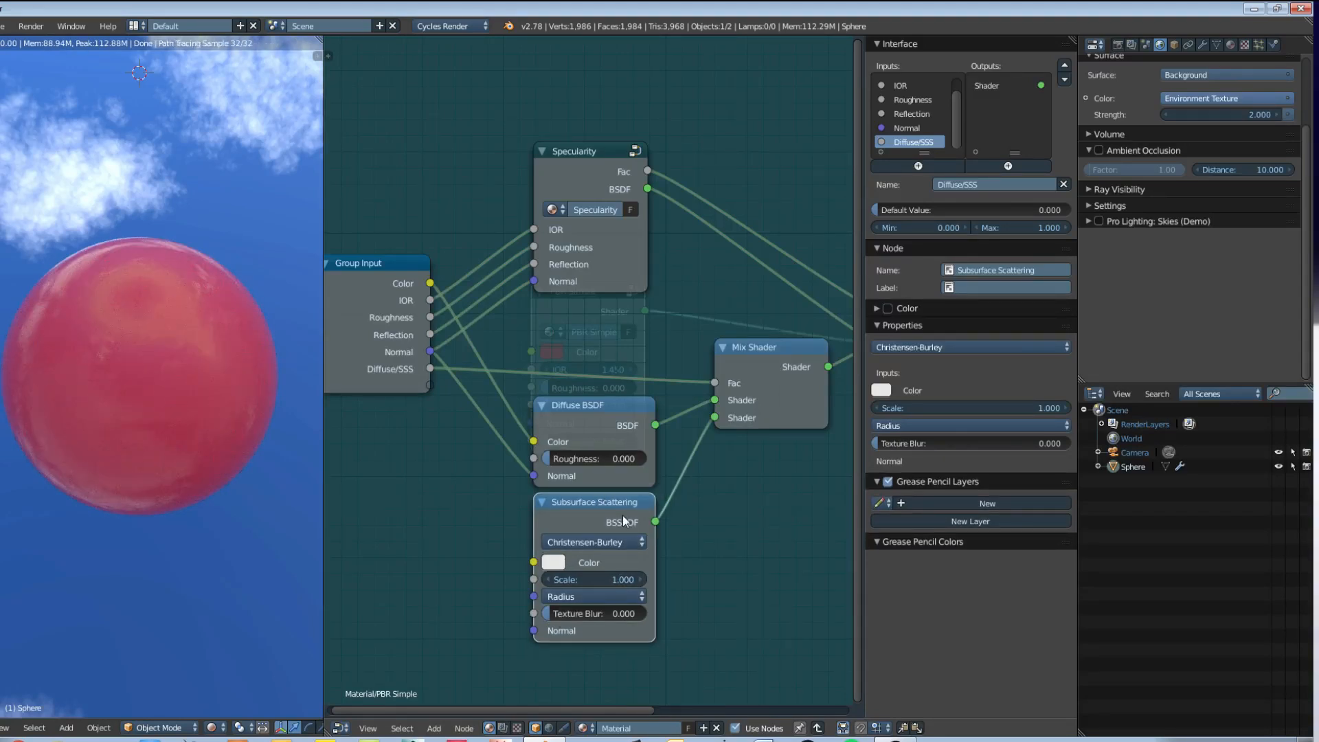
# Step: Shift the Diffuse BSDF and Subsurface Scattering nodes slightly upward to tidy the layout
pyautogui.click(629, 419)
pyautogui.moveTo(629, 419); pyautogui.dragTo(626, 408)
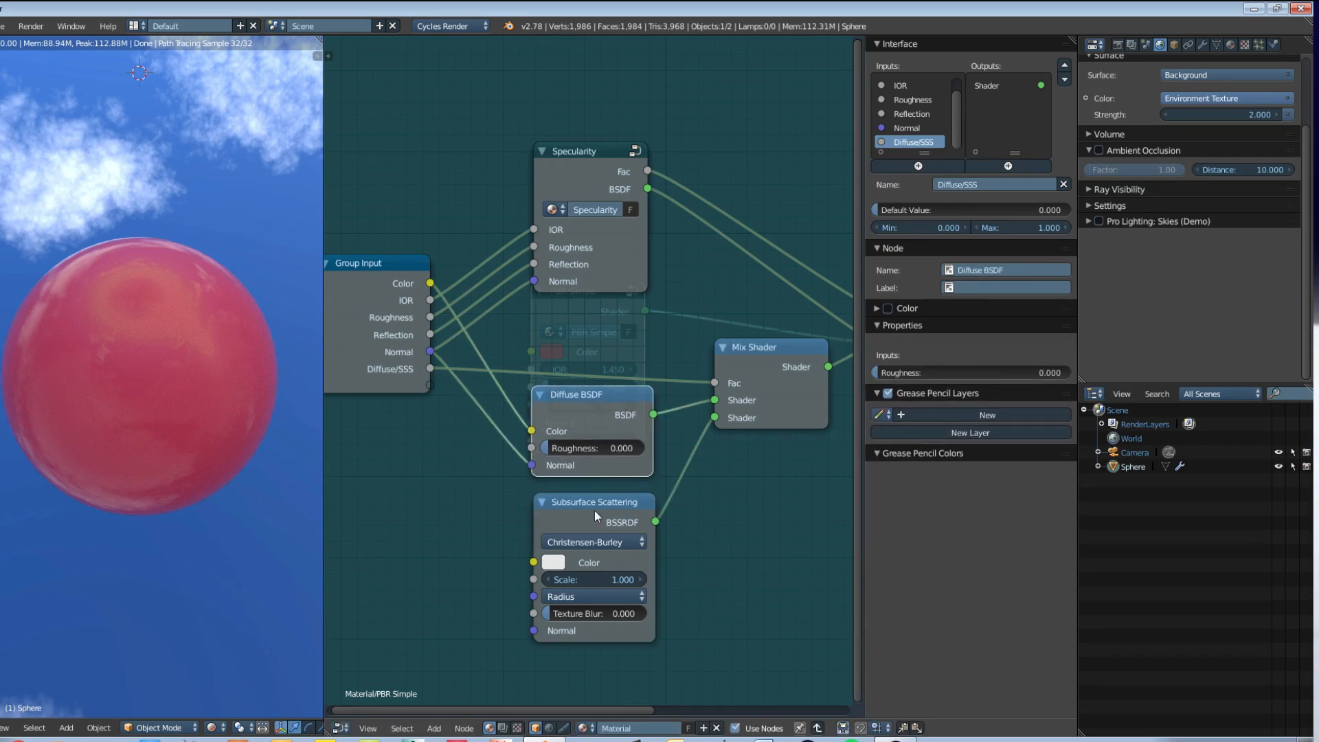
pyautogui.moveTo(594, 510); pyautogui.dragTo(597, 500)
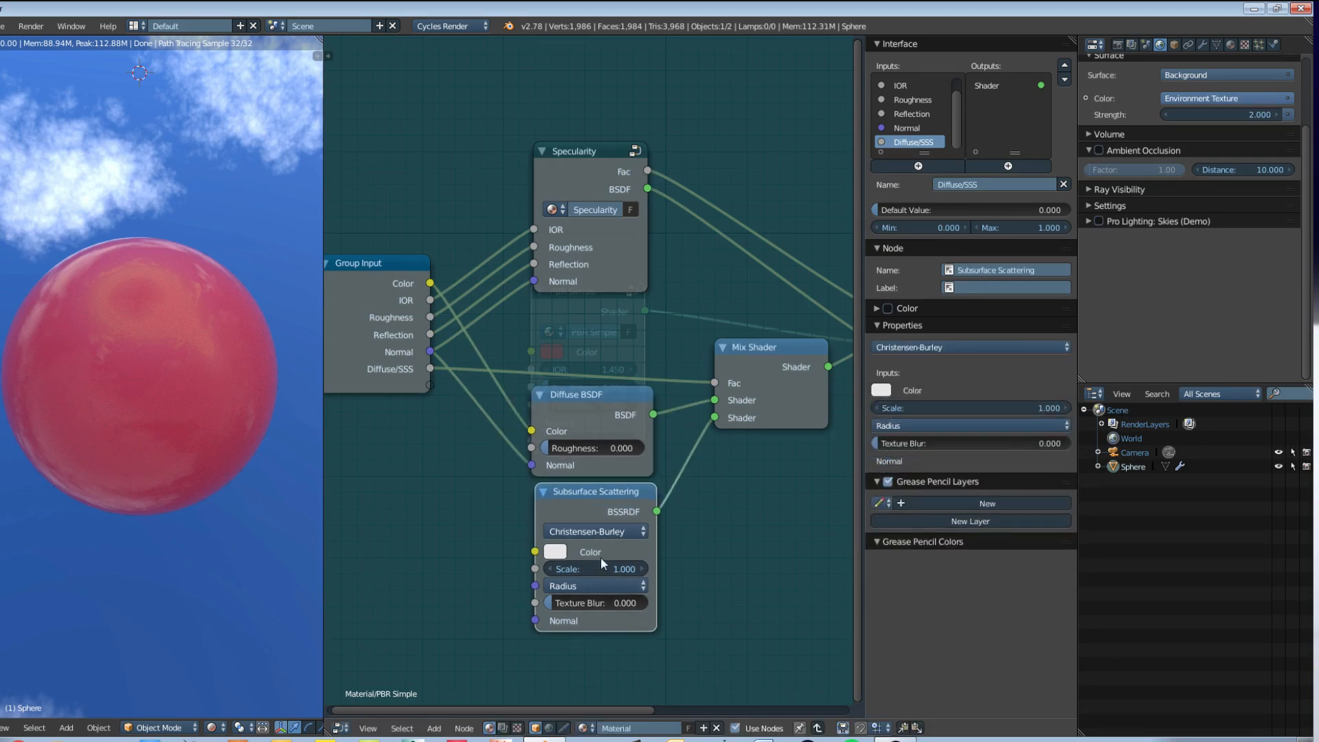
pyautogui.moveTo(601, 556); pyautogui.dragTo(566, 461, button='middle')
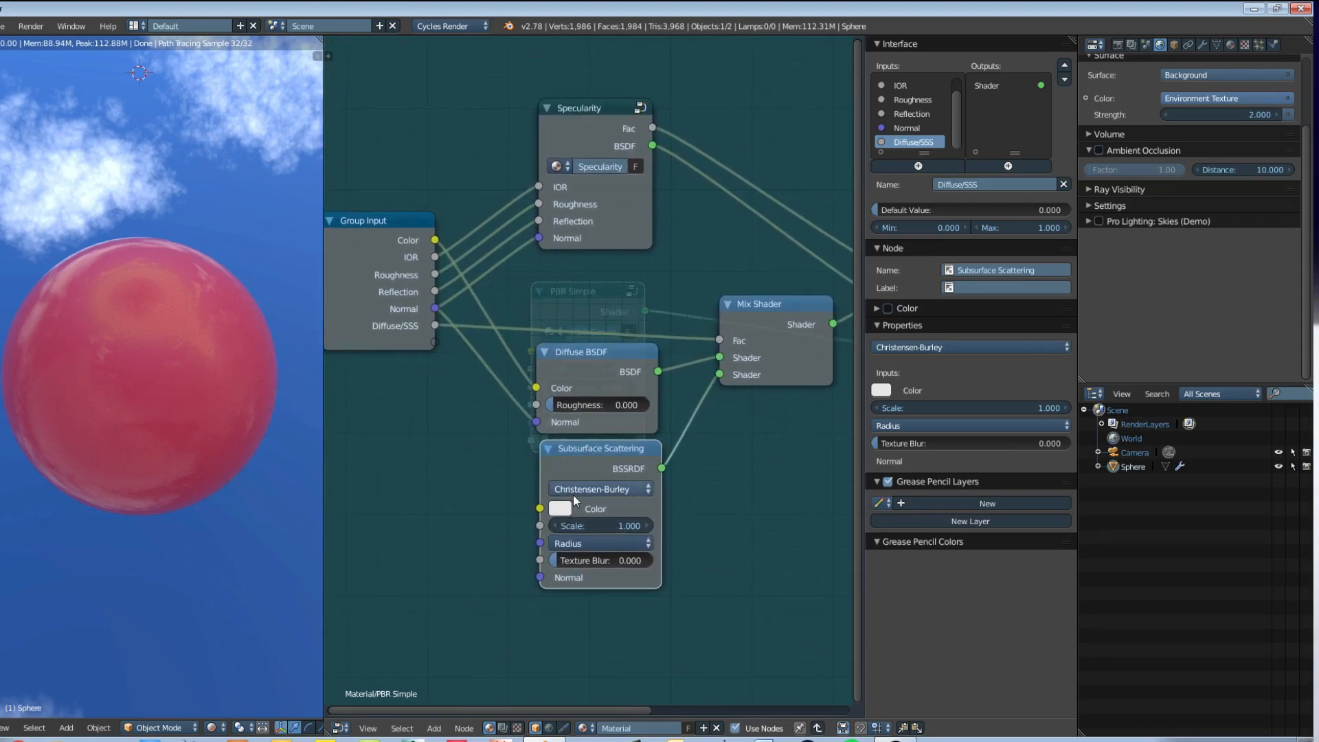
# Step: Compare the Subsurface Scattering inputs under Cubic falloff and restore Christensen-Burley
pyautogui.click(573, 493)
pyautogui.click(574, 474)
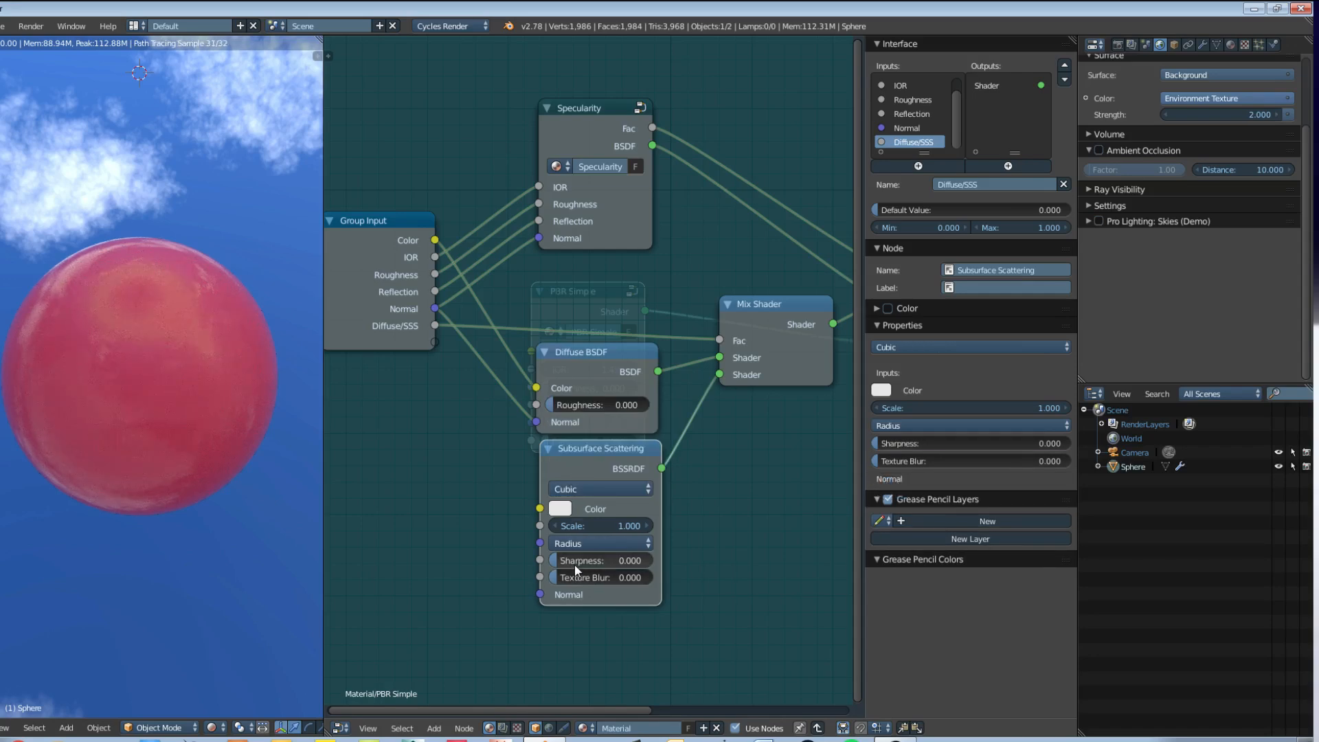
pyautogui.click(591, 489)
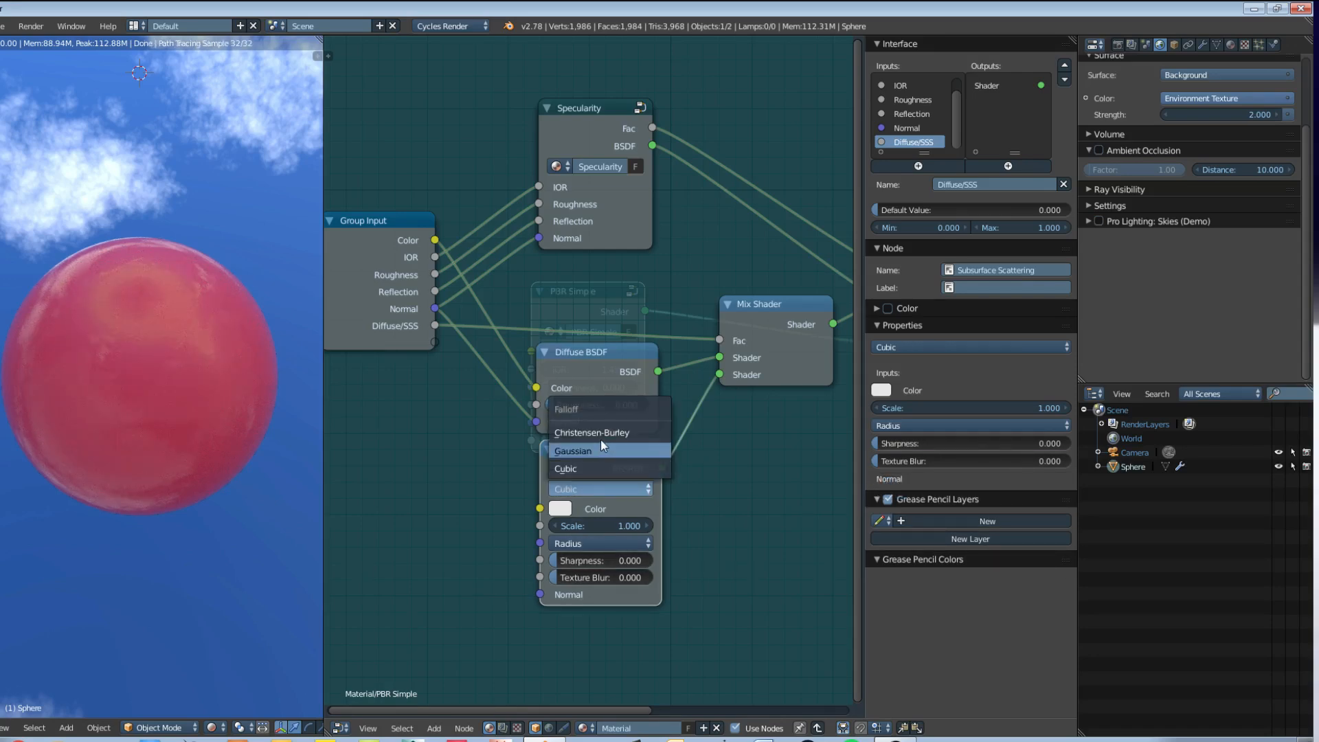
pyautogui.click(600, 437)
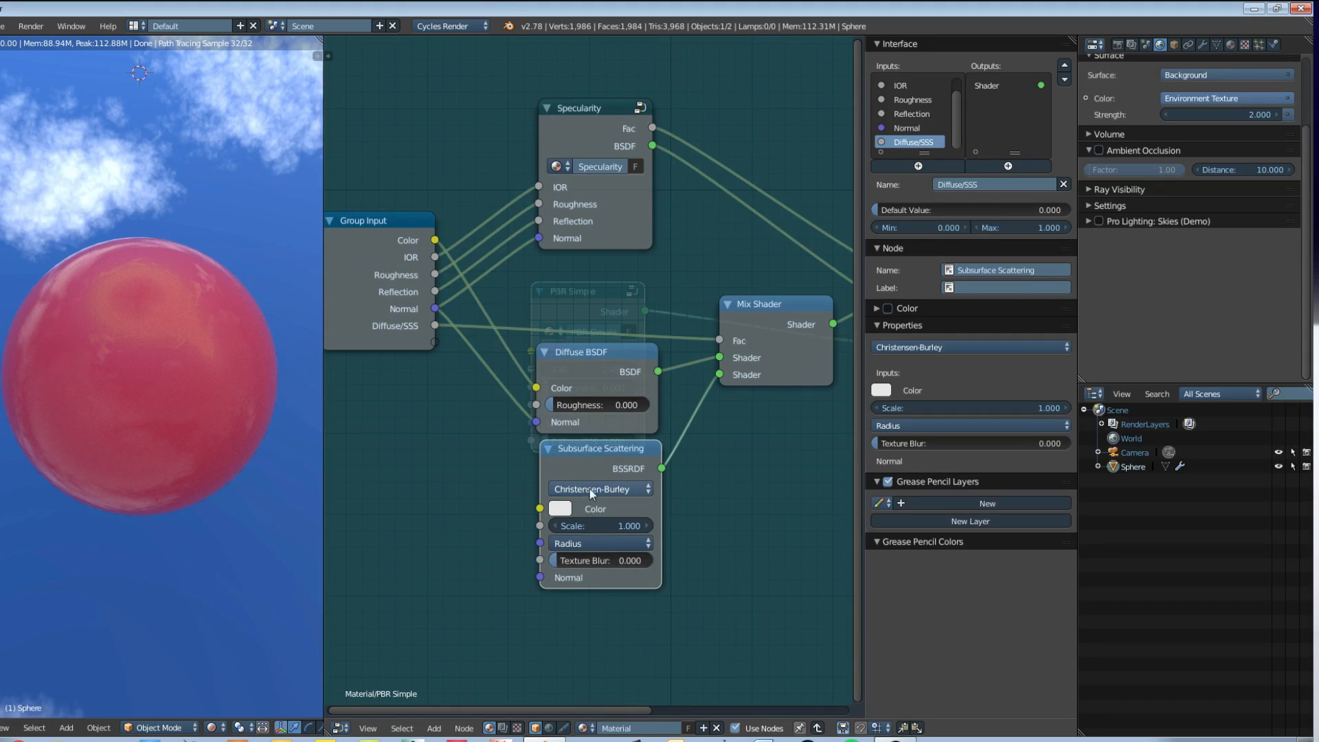
# Step: Link the group's Color and Normal to the Subsurface Scattering node and expose its Scale, Radius and Texture Blur as group inputs
pyautogui.moveTo(436, 241); pyautogui.dragTo(539, 508)
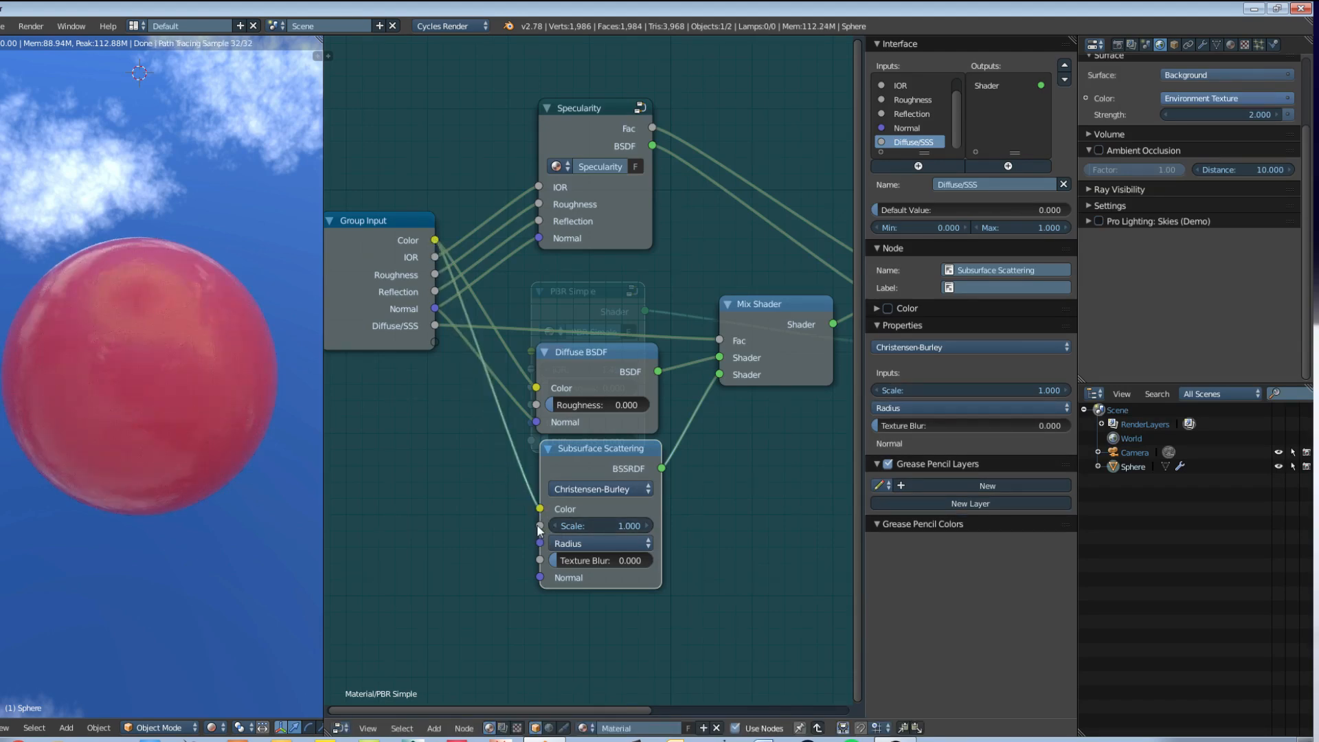
pyautogui.moveTo(540, 526); pyautogui.dragTo(436, 344)
pyautogui.moveTo(540, 543); pyautogui.dragTo(435, 358)
pyautogui.moveTo(540, 560); pyautogui.dragTo(433, 375)
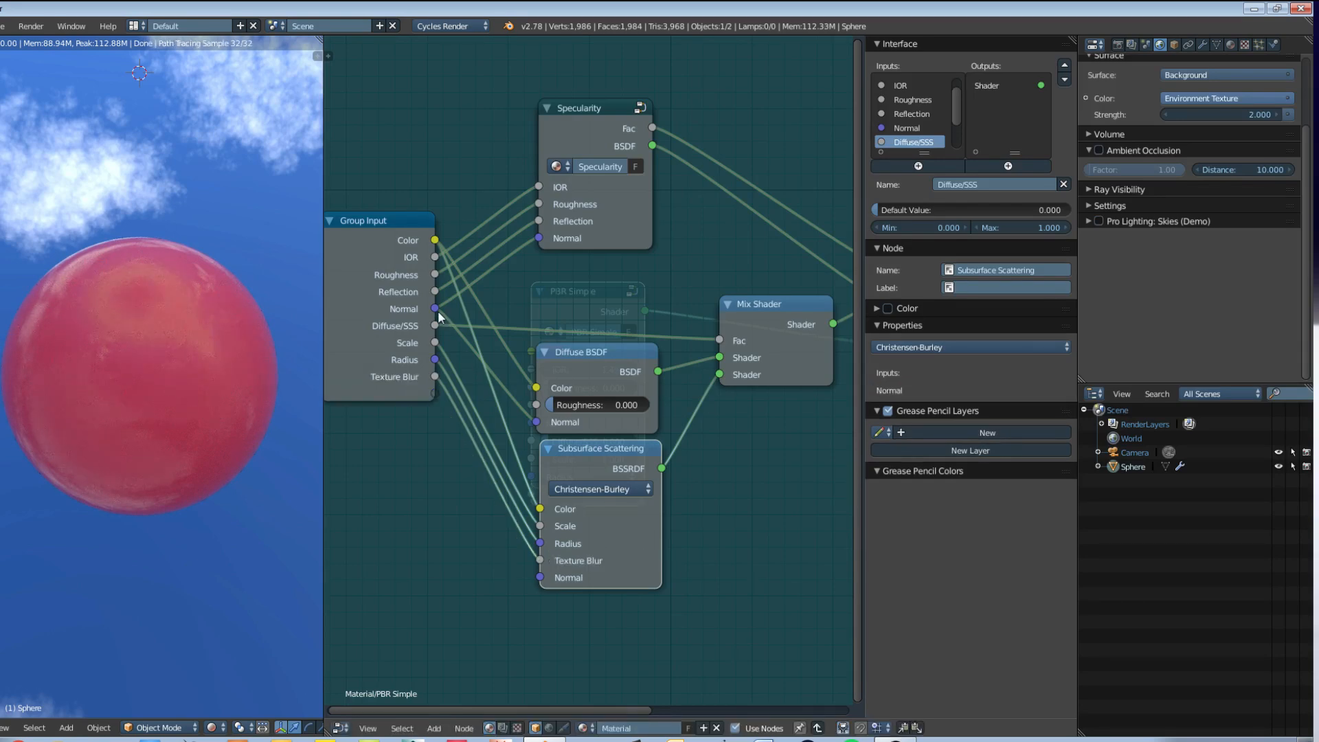
pyautogui.moveTo(436, 309); pyautogui.dragTo(538, 581)
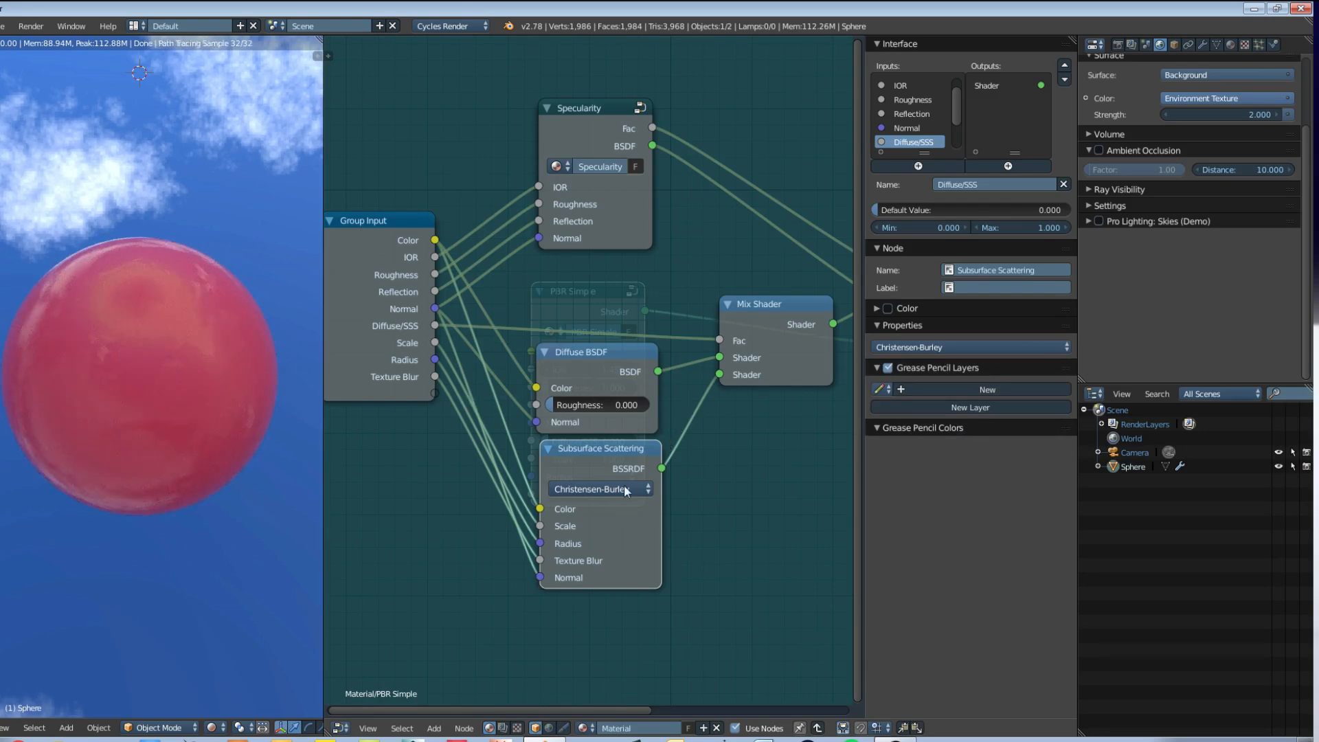
# Step: Reorder the group's inputs so that Normal comes last, below Texture Blur
pyautogui.moveTo(607, 468); pyautogui.dragTo(604, 472)
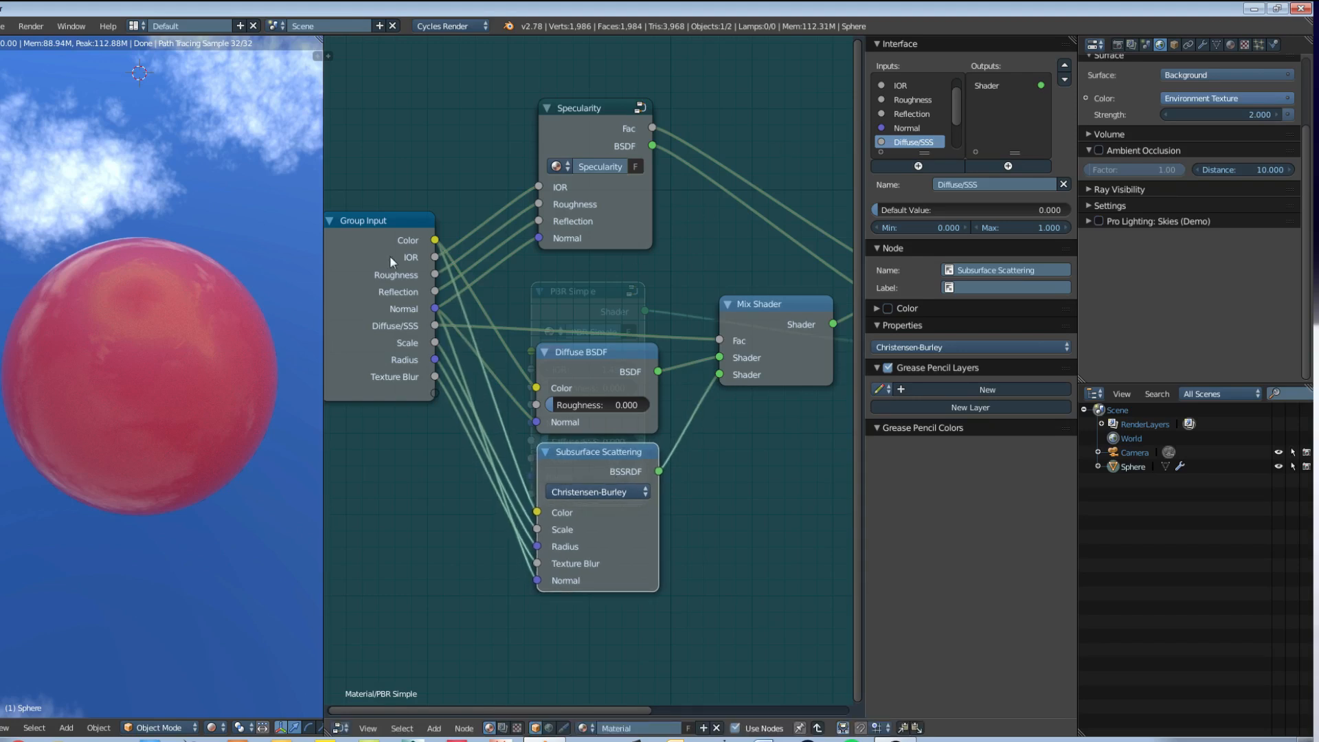
pyautogui.click(914, 129)
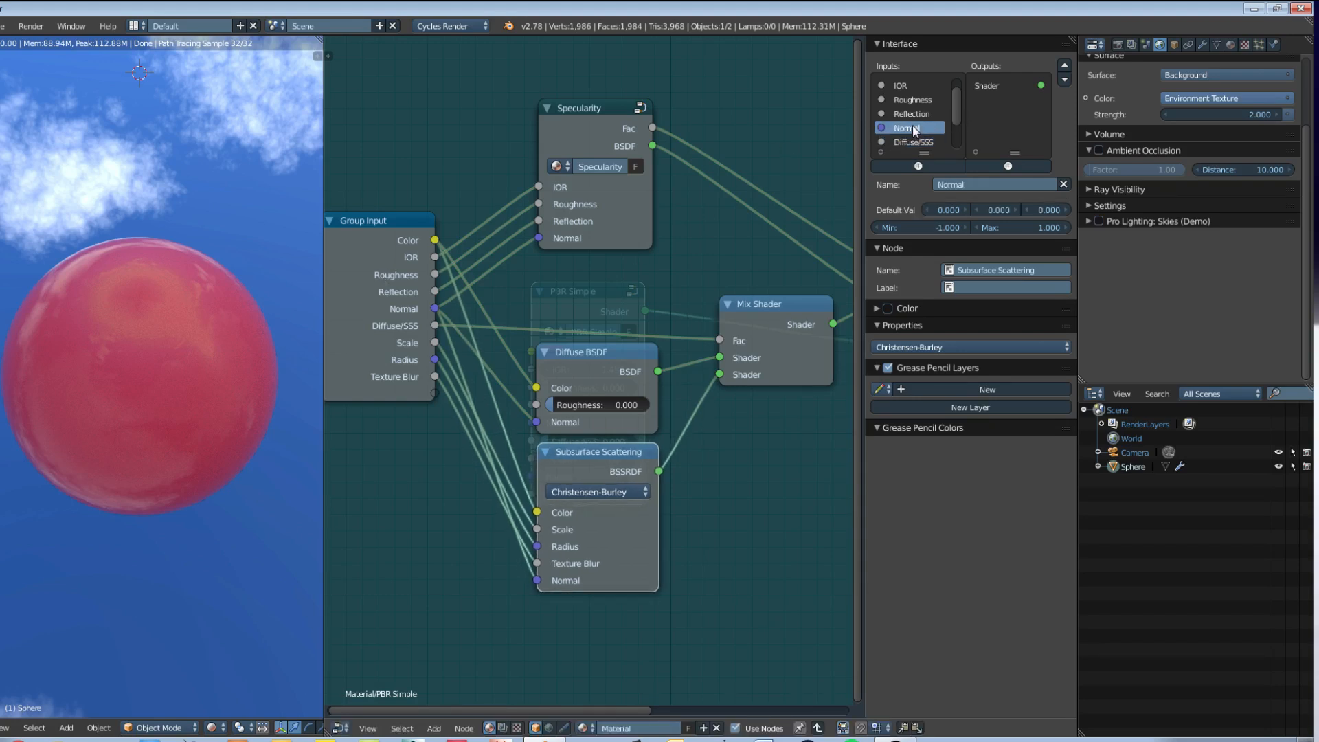
pyautogui.click(1064, 79)
pyautogui.click(1064, 79)
pyautogui.click(1064, 79)
pyautogui.click(1064, 79)
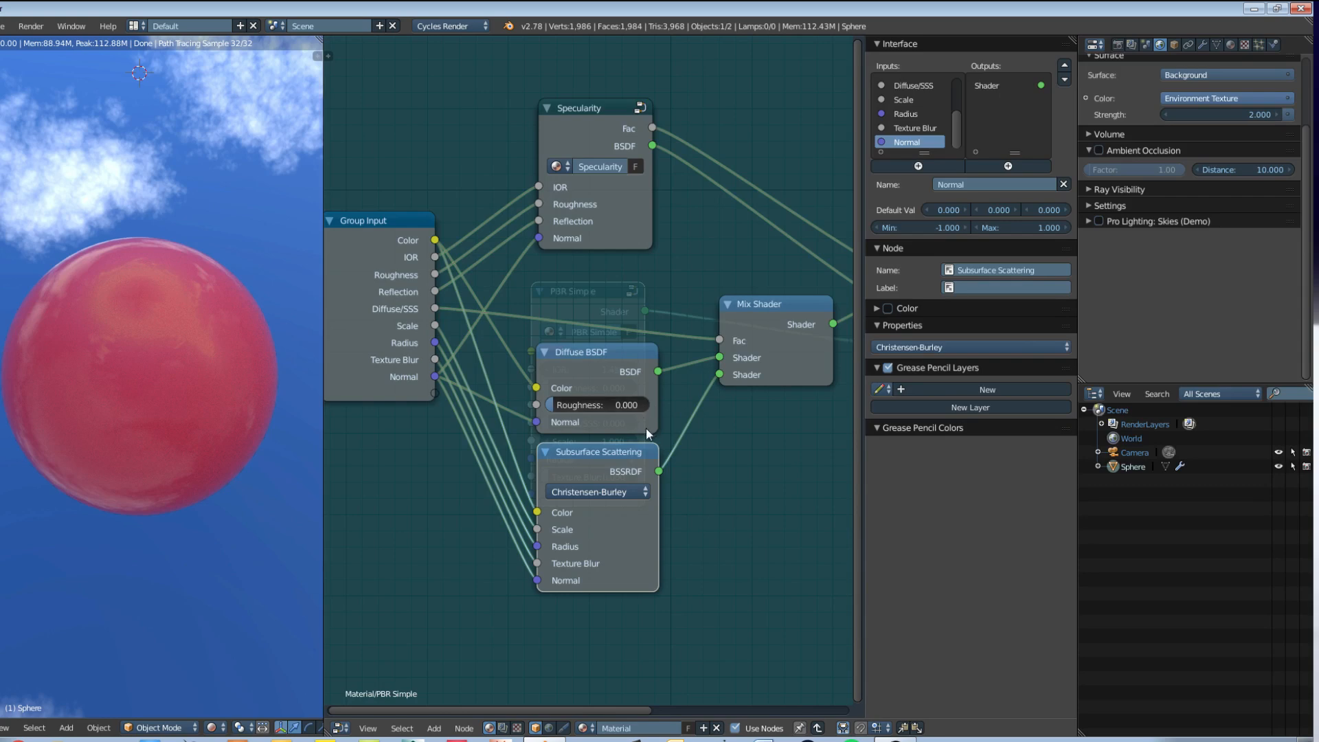
pyautogui.moveTo(369, 223); pyautogui.dragTo(430, 231)
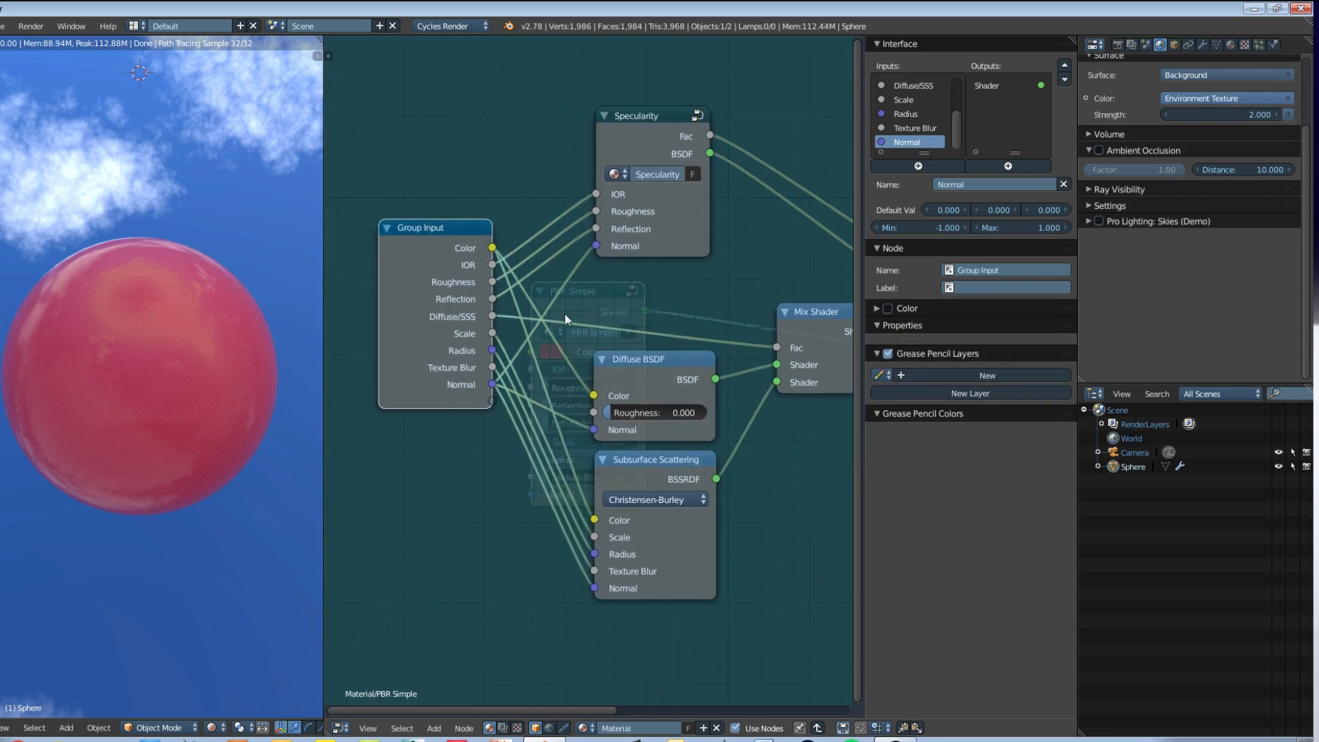
# Step: Leave the PBR Simple group and set its Diffuse/SSS to about 0.482 and Roughness to about 0.091
pyautogui.press('Tab')
pyautogui.moveTo(658, 409); pyautogui.dragTo(698, 378)
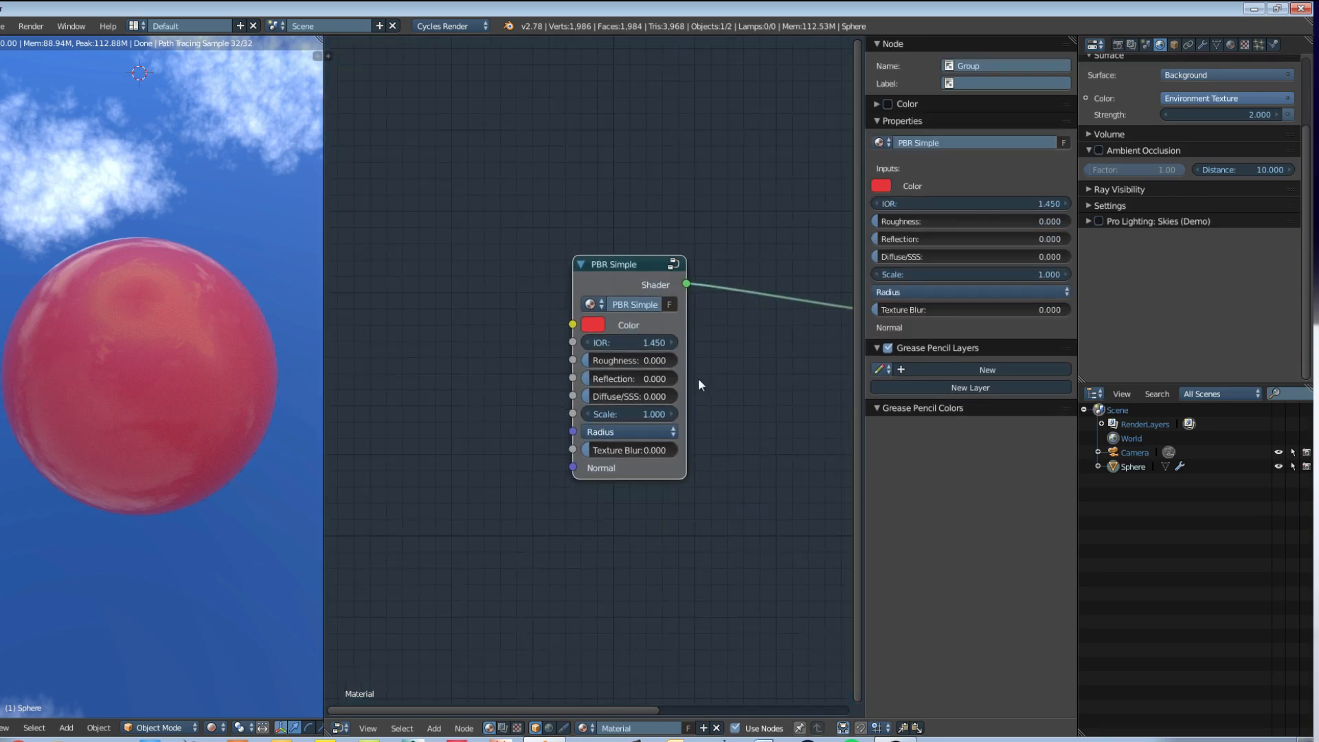
pyautogui.scroll(-4, 680, 377)
pyautogui.moveTo(787, 349); pyautogui.dragTo(687, 352)
pyautogui.scroll(5, 669, 418)
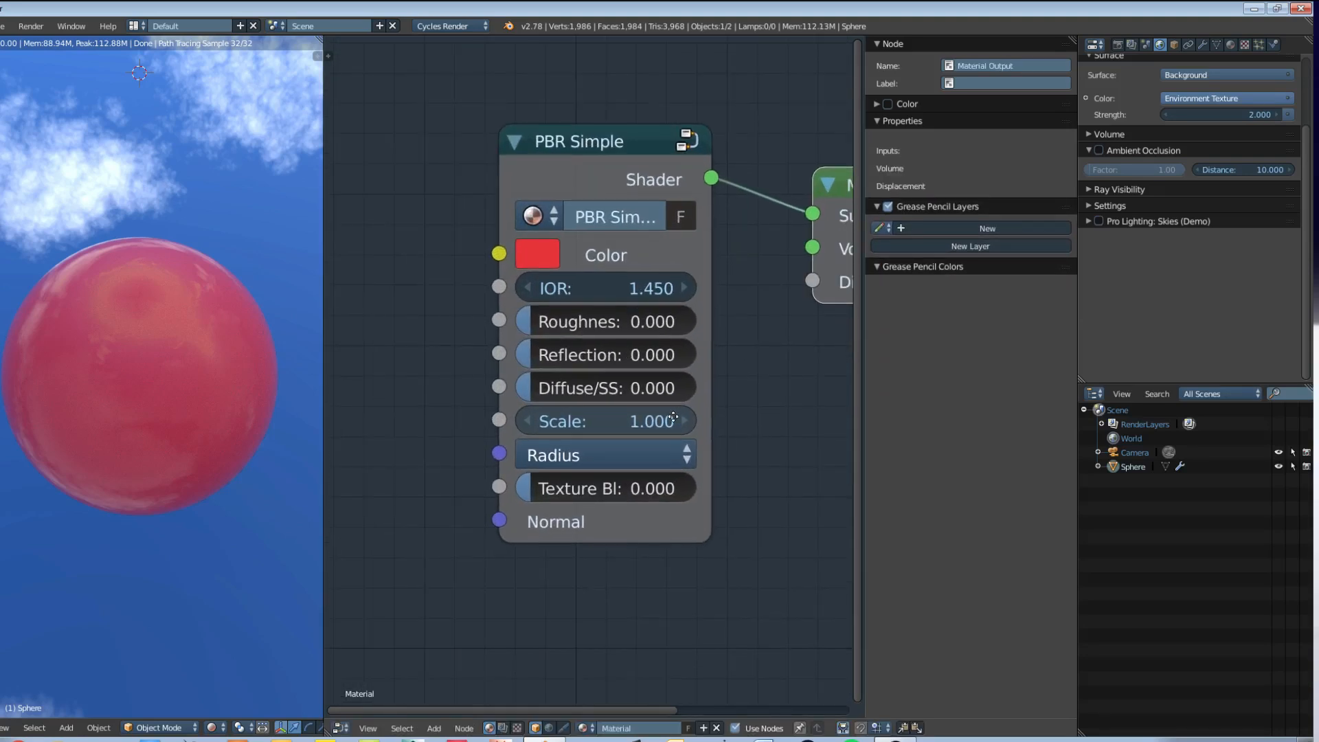
pyautogui.moveTo(672, 433); pyautogui.dragTo(672, 442, button='middle')
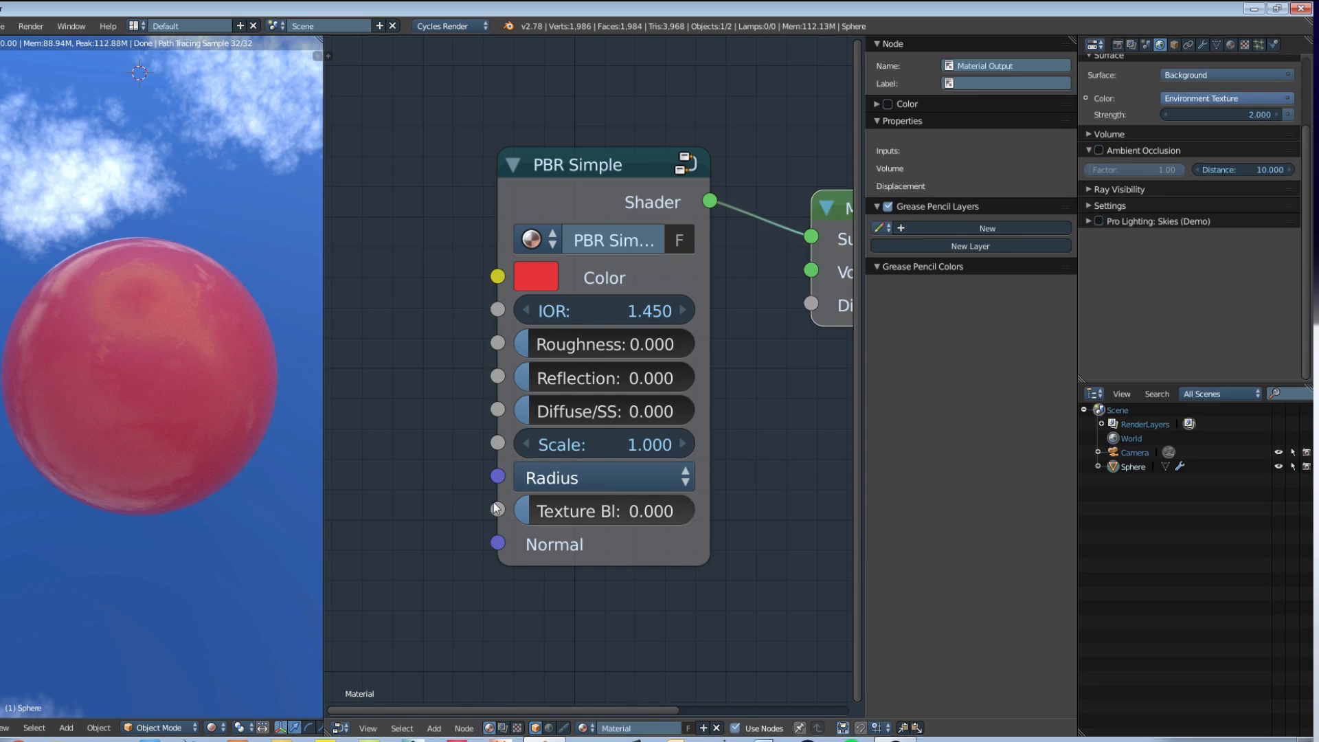
pyautogui.scroll(1, 179, 369)
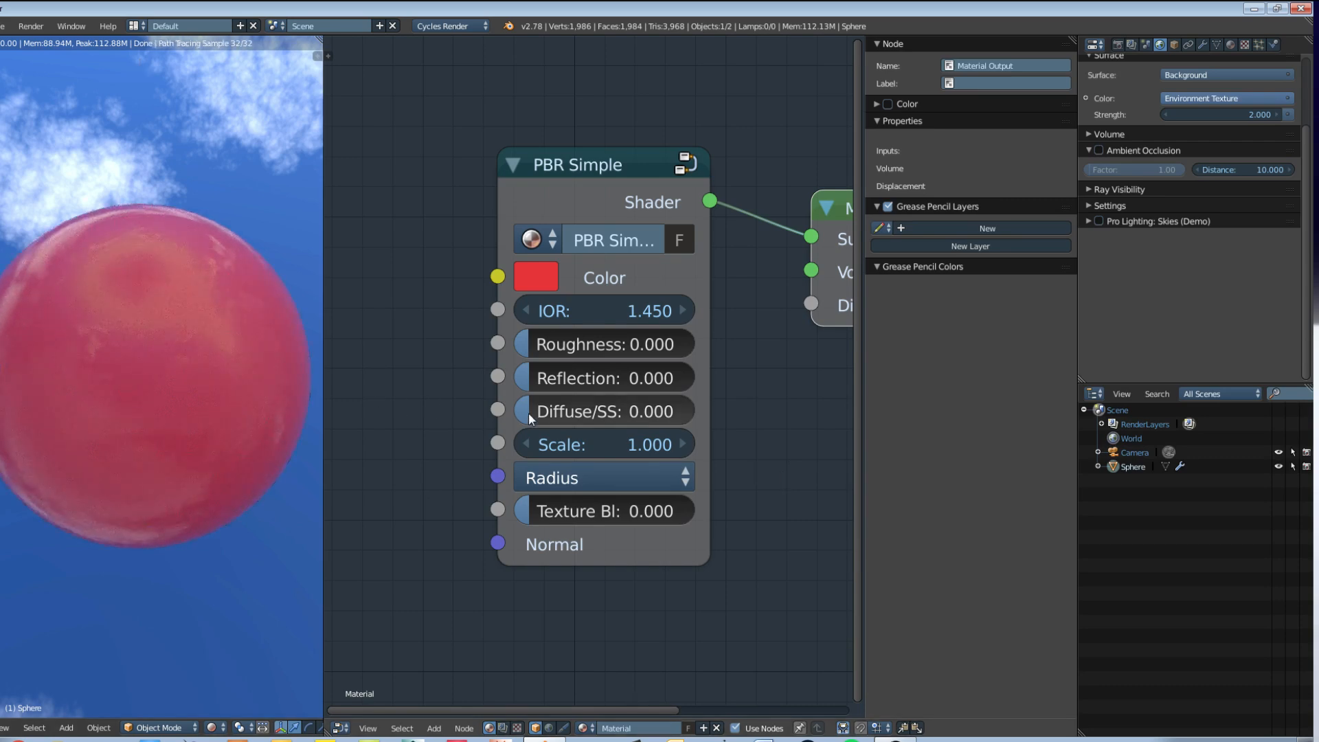
pyautogui.moveTo(533, 413); pyautogui.dragTo(619, 414)
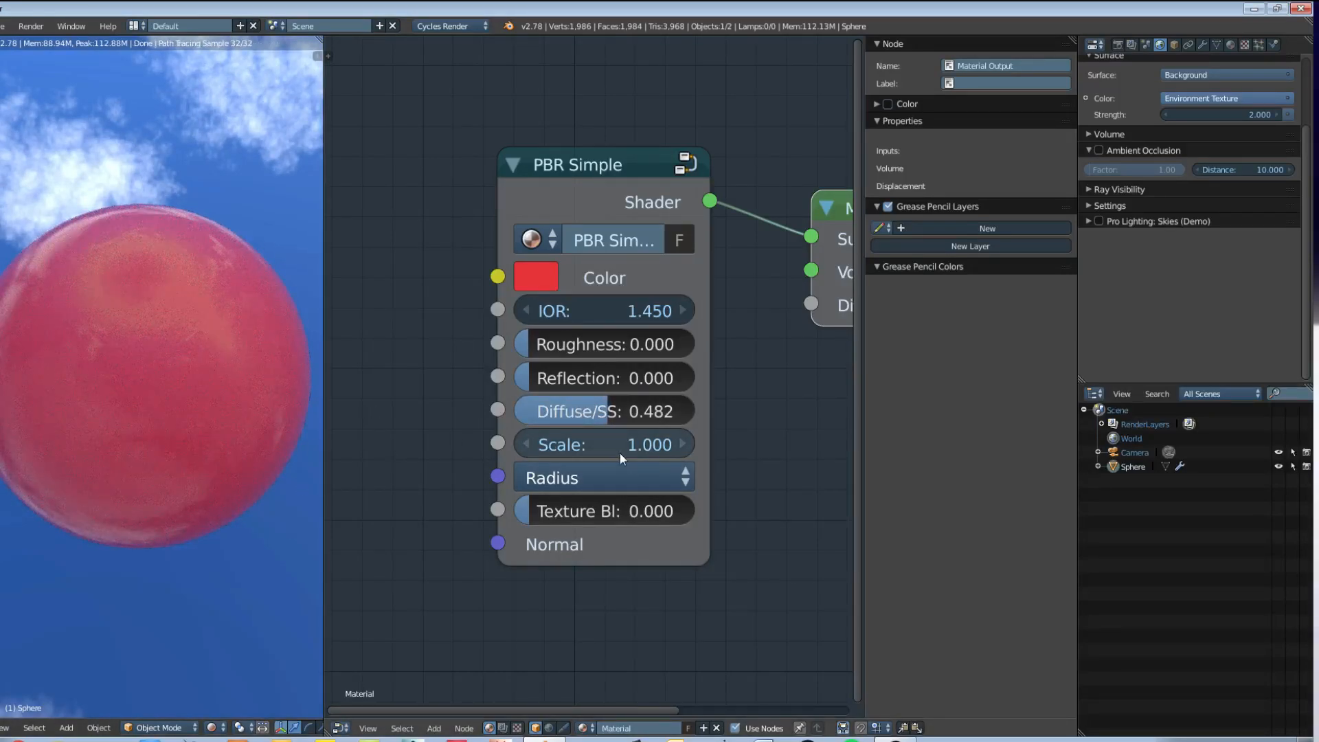
pyautogui.moveTo(201, 406); pyautogui.dragTo(175, 360, button='middle')
pyautogui.moveTo(557, 345); pyautogui.dragTo(574, 345)
pyautogui.moveTo(307, 338); pyautogui.dragTo(261, 324, button='middle')
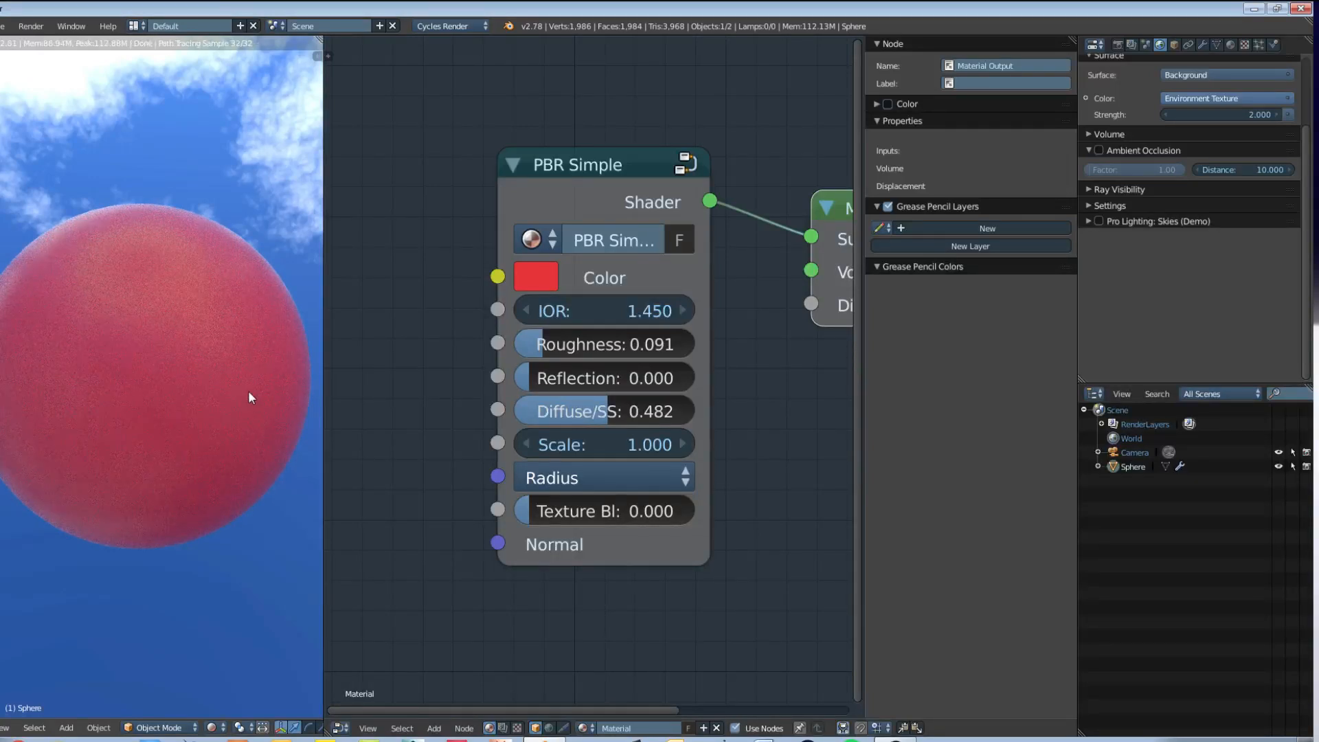
# Step: Set the PBR Simple node's Scale to 1.5 and check the sphere from another angle in the rendered preview
pyautogui.click(637, 438)
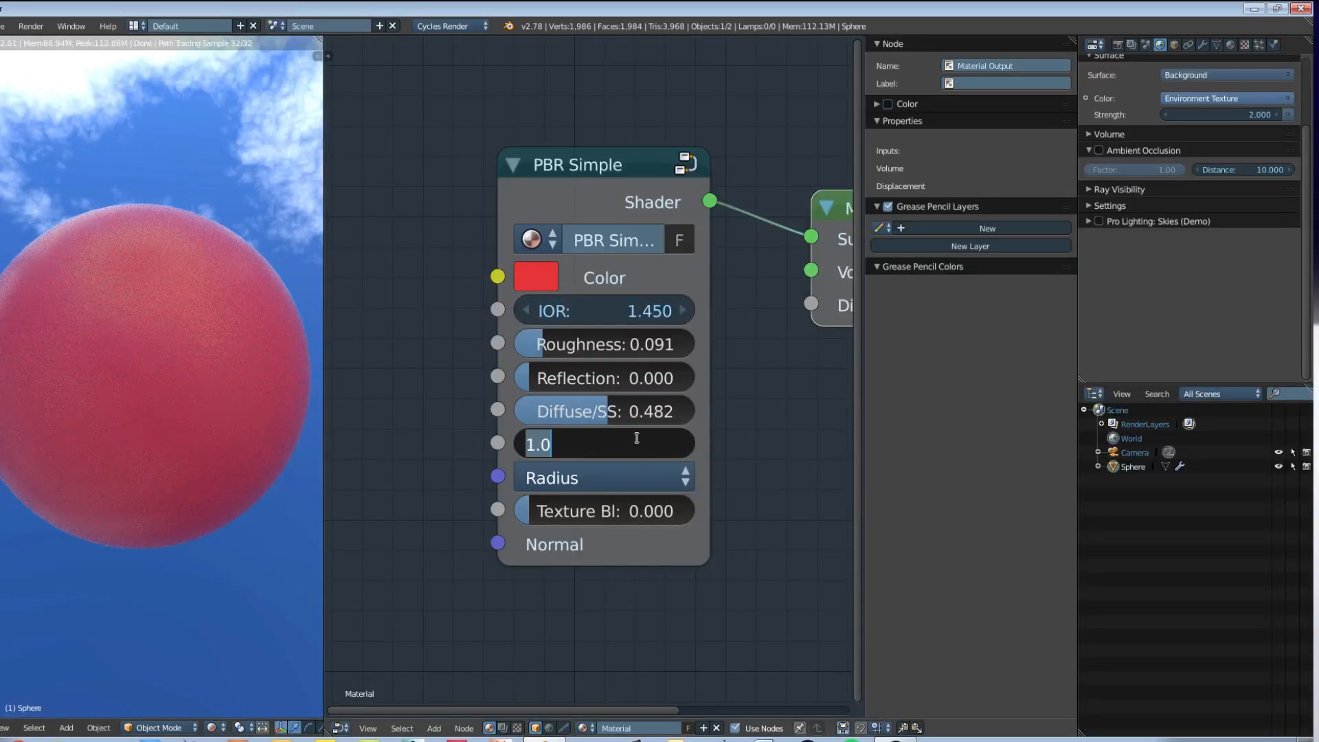
pyautogui.write('1.5')
pyautogui.press('Return')
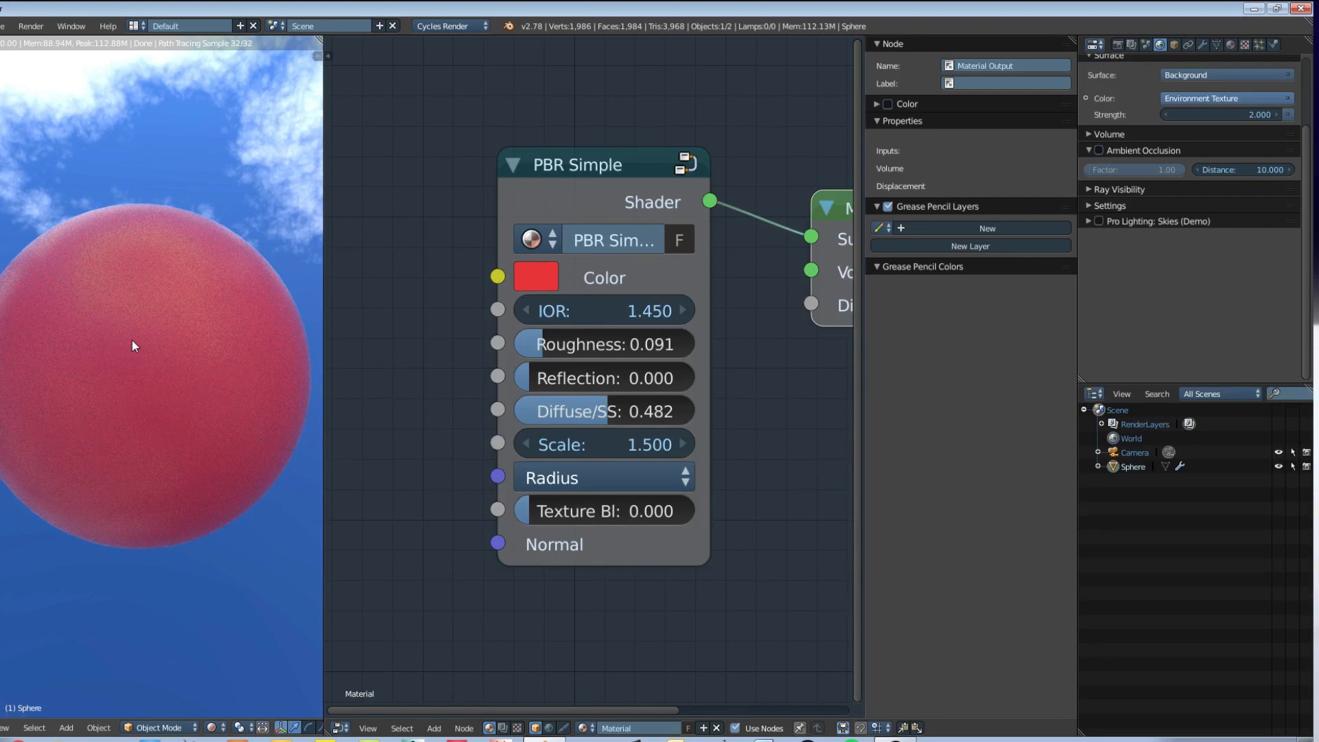
pyautogui.moveTo(72, 379); pyautogui.dragTo(156, 459, button='middle')
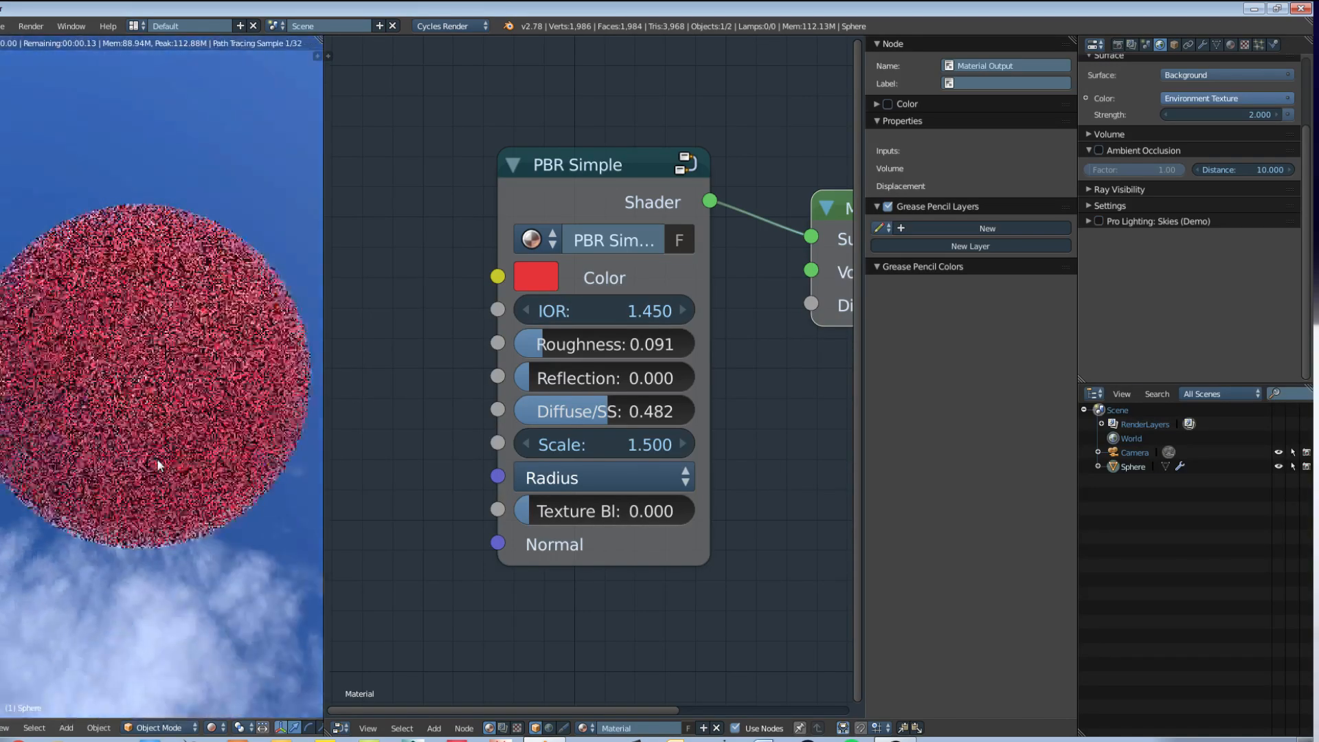
pyautogui.moveTo(191, 386); pyautogui.dragTo(391, 312, button='middle')
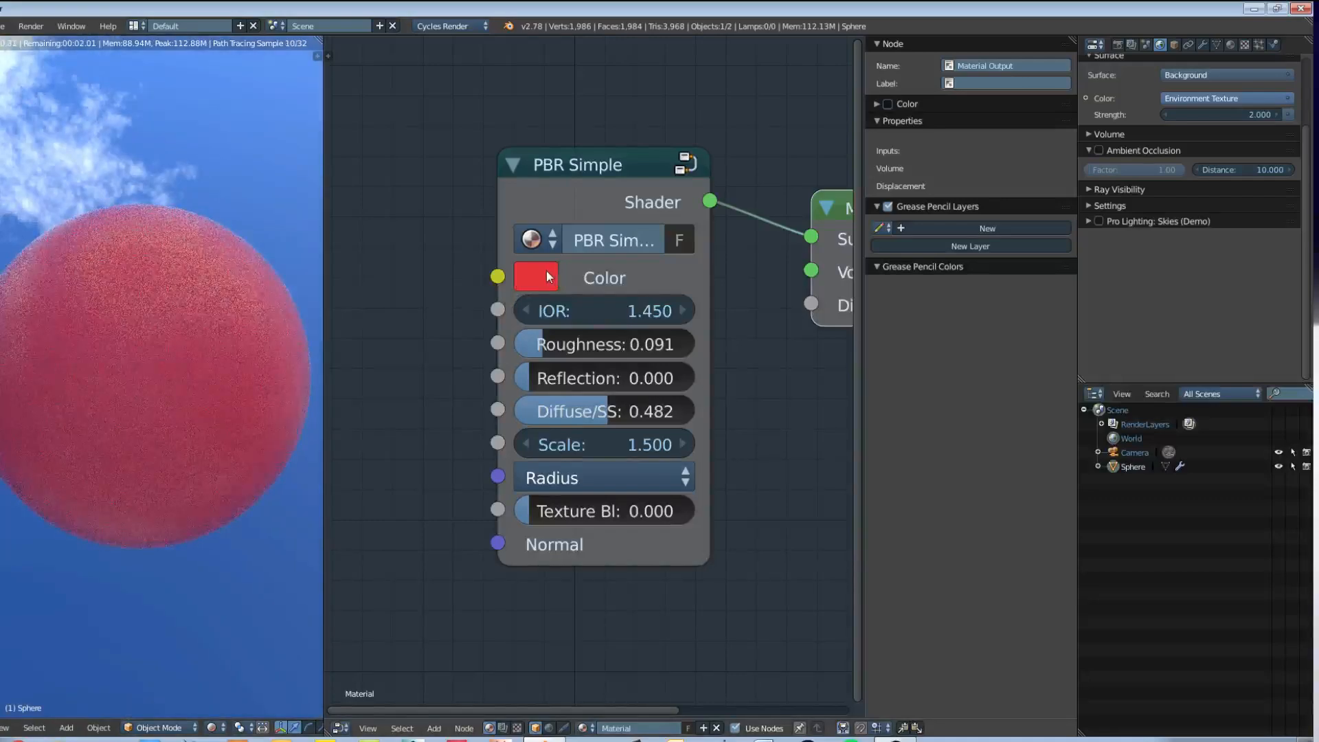
# Step: Change the PBR Simple Color from red to a muted beige with hue 0.082 and saturation 0.233
pyautogui.click(546, 275)
pyautogui.moveTo(644, 508); pyautogui.dragTo(630, 443)
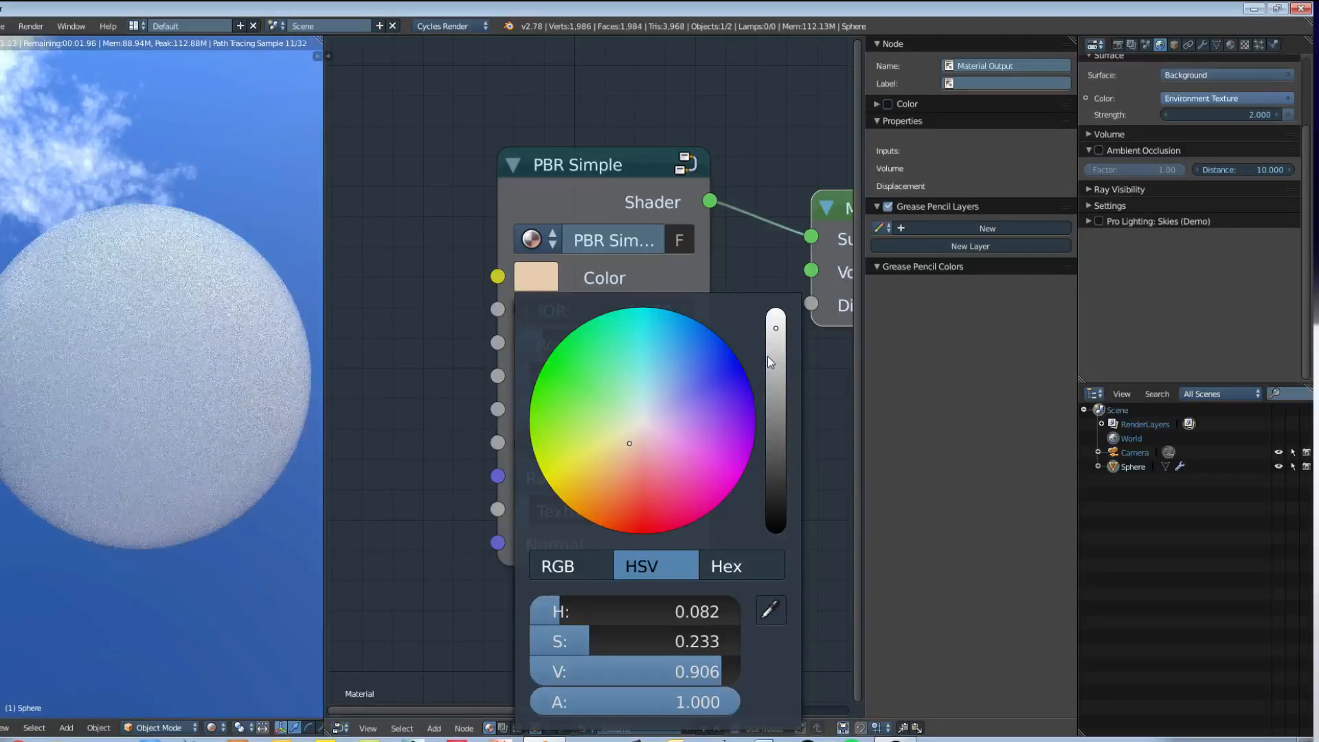
pyautogui.moveTo(768, 356); pyautogui.dragTo(775, 366)
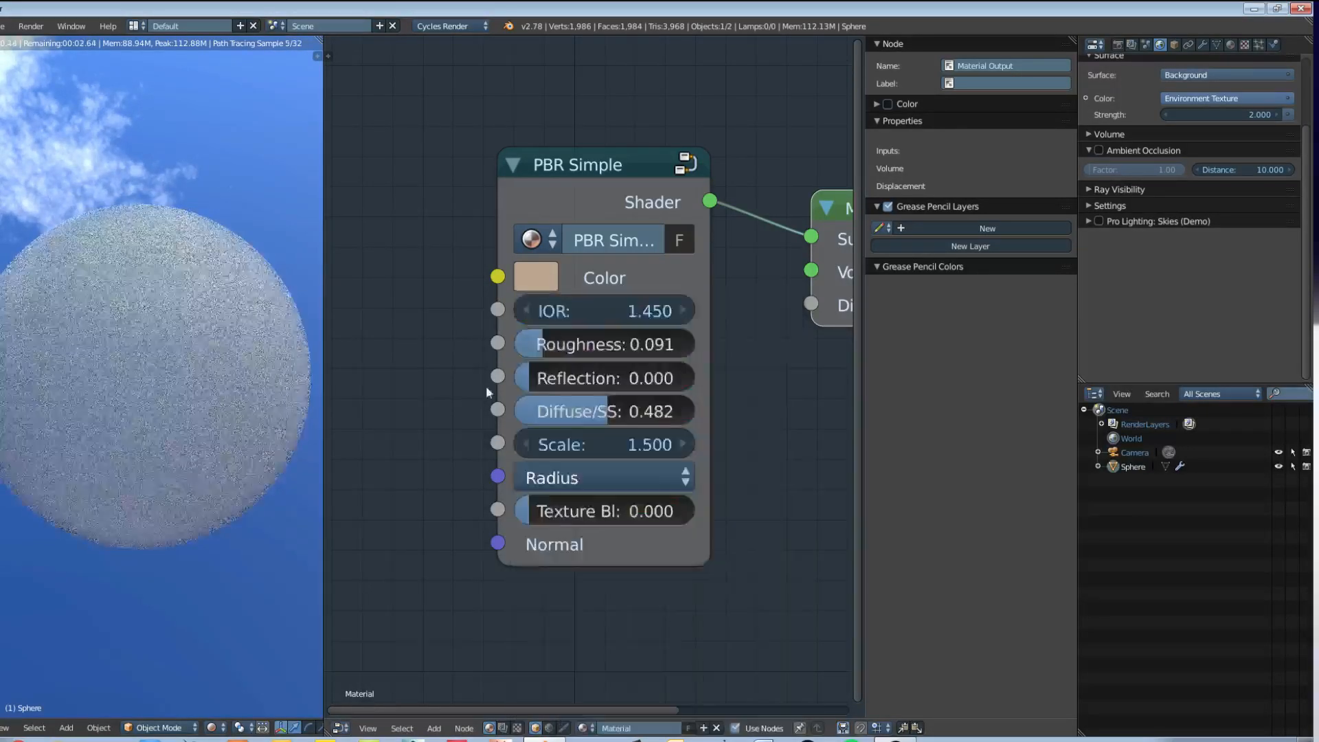
pyautogui.moveTo(484, 415); pyautogui.dragTo(633, 417, button='middle')
pyautogui.hotkey('shift', 'a')
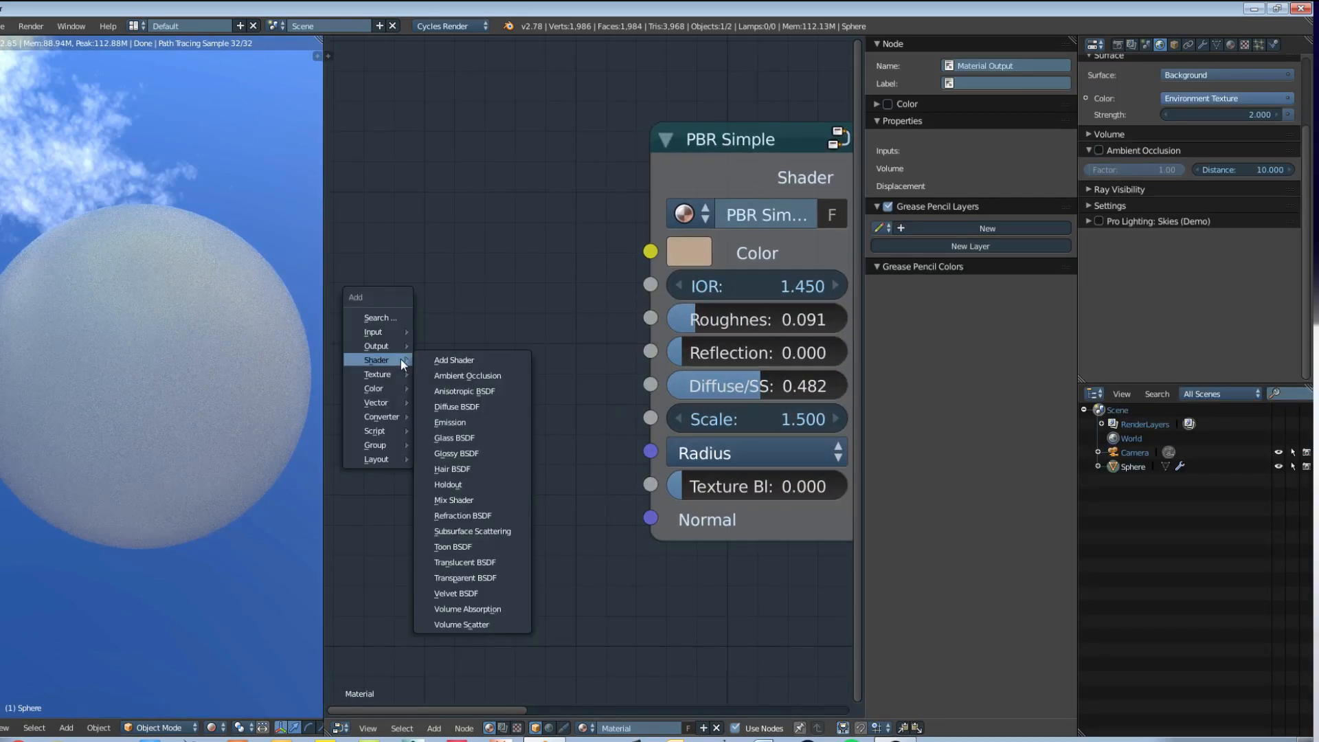
pyautogui.moveTo(393, 387)
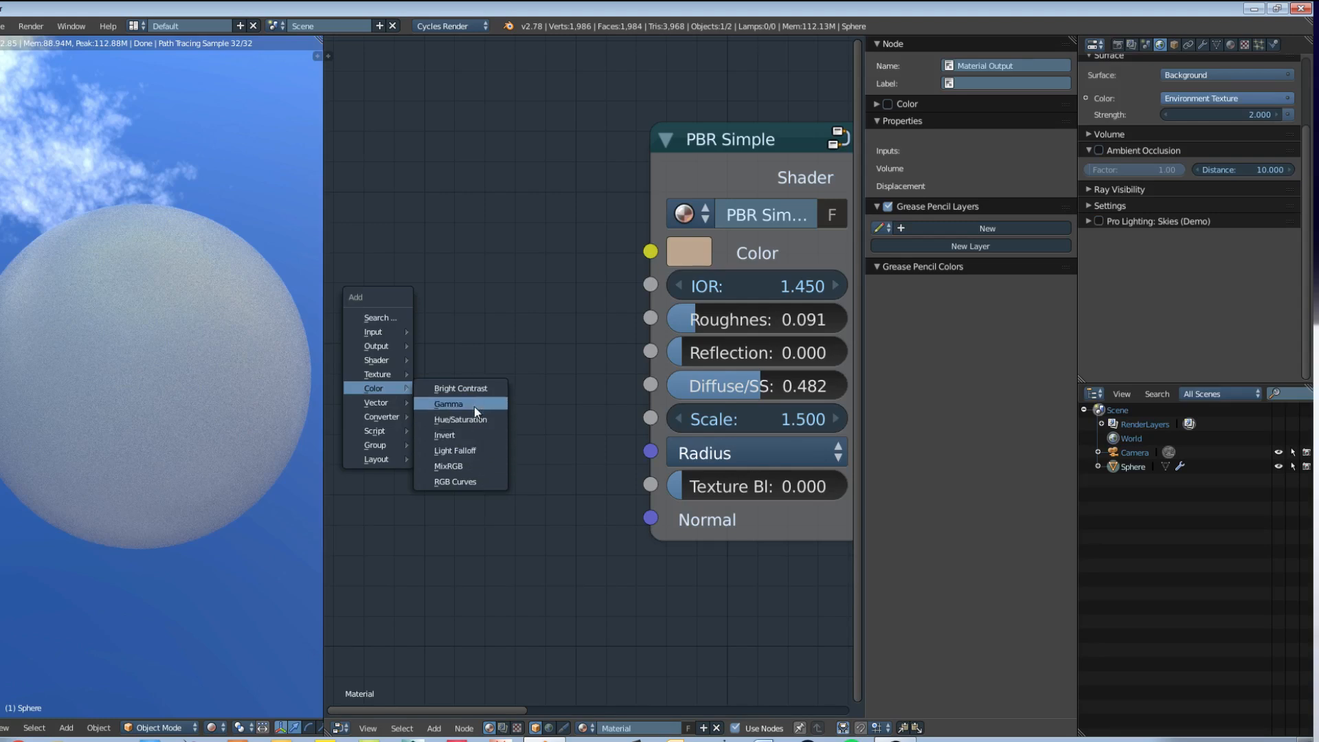
pyautogui.moveTo(407, 334)
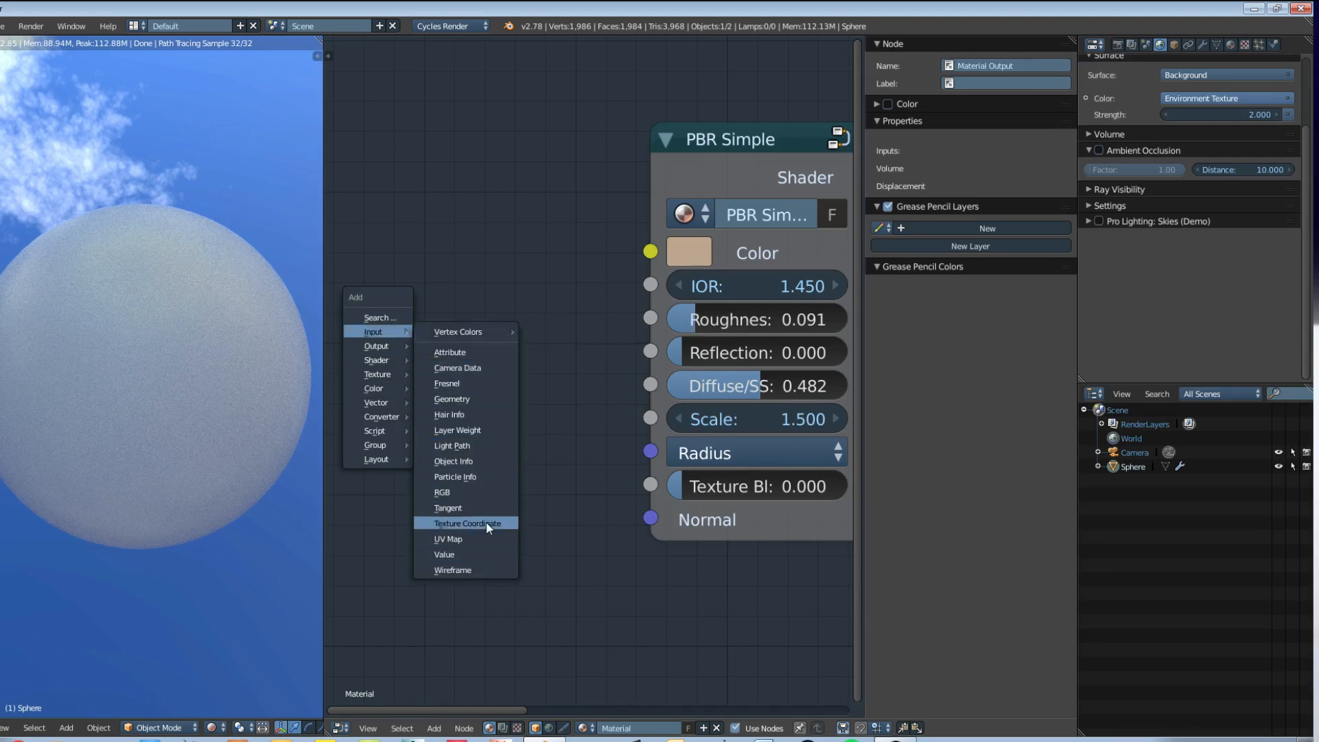
pyautogui.click(480, 553)
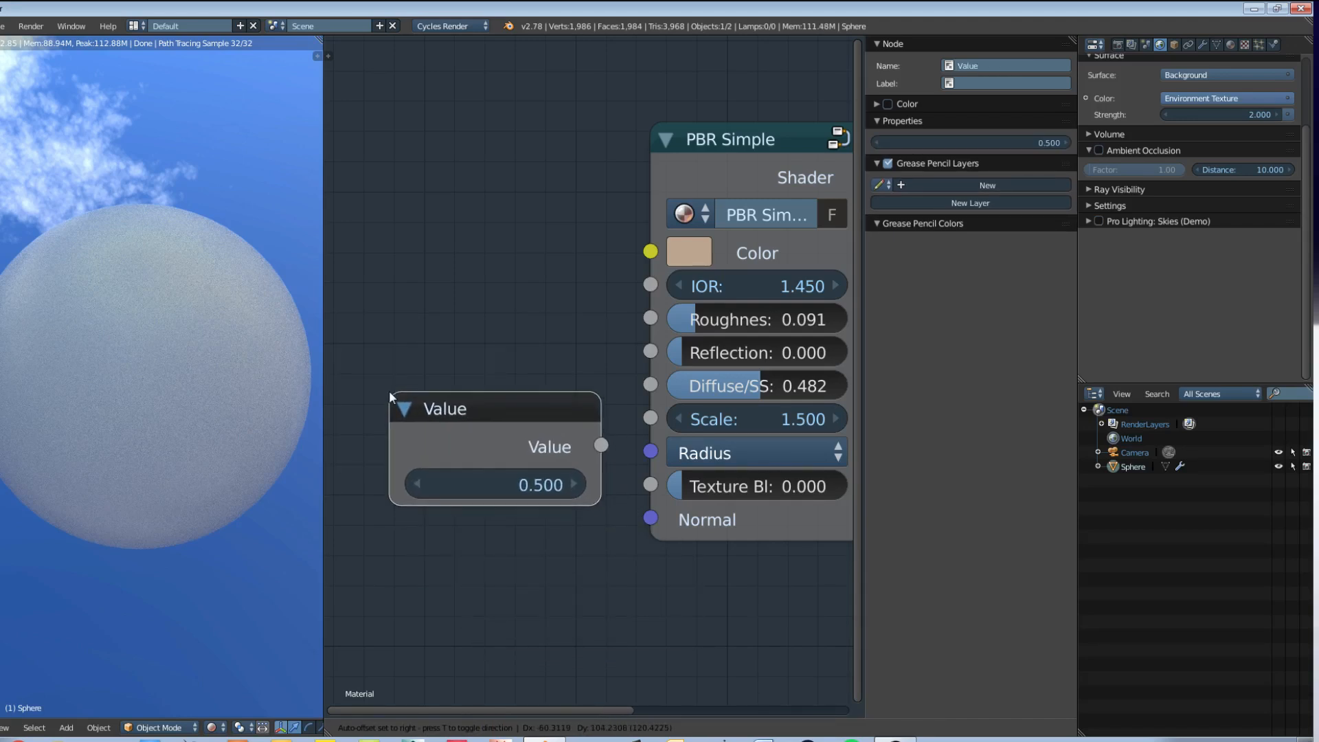
pyautogui.press('Escape')
# Step: Add an RGB input node just before the PBR Simple node
pyautogui.hotkey('shift', 'a')
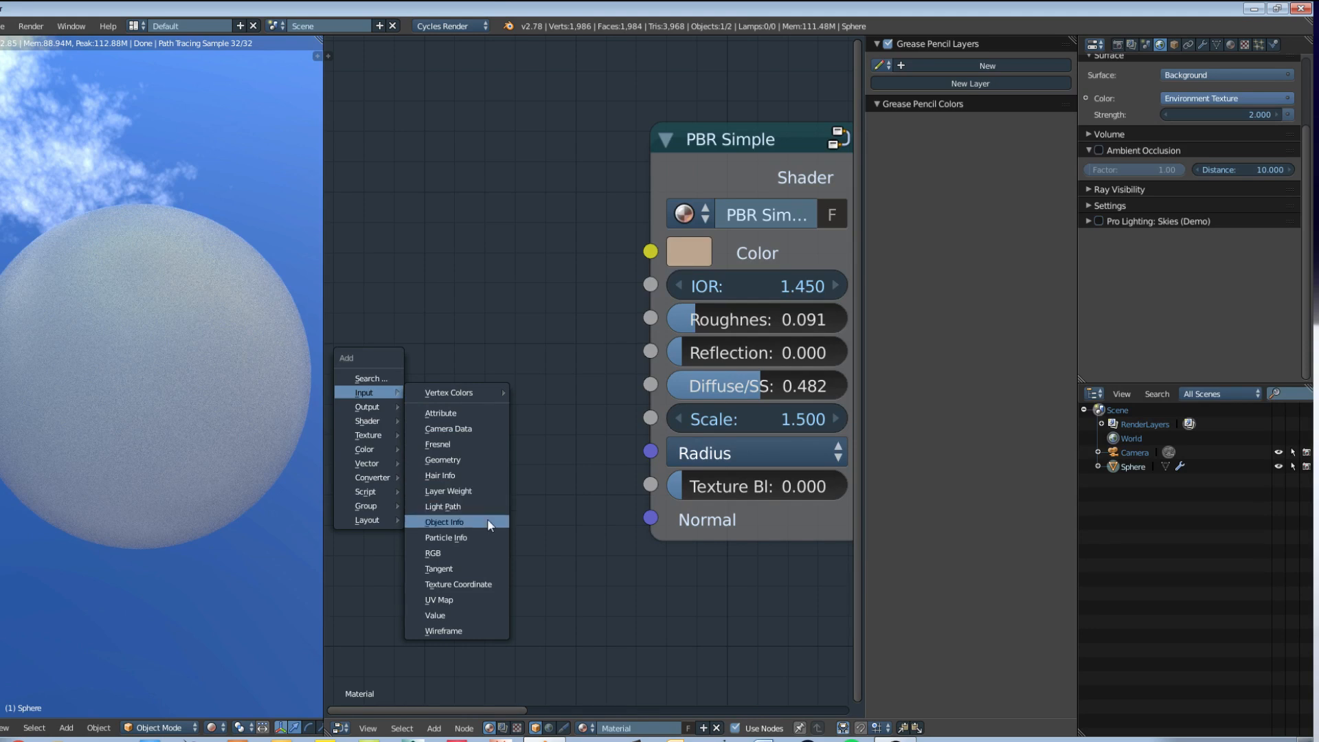
pyautogui.click(484, 554)
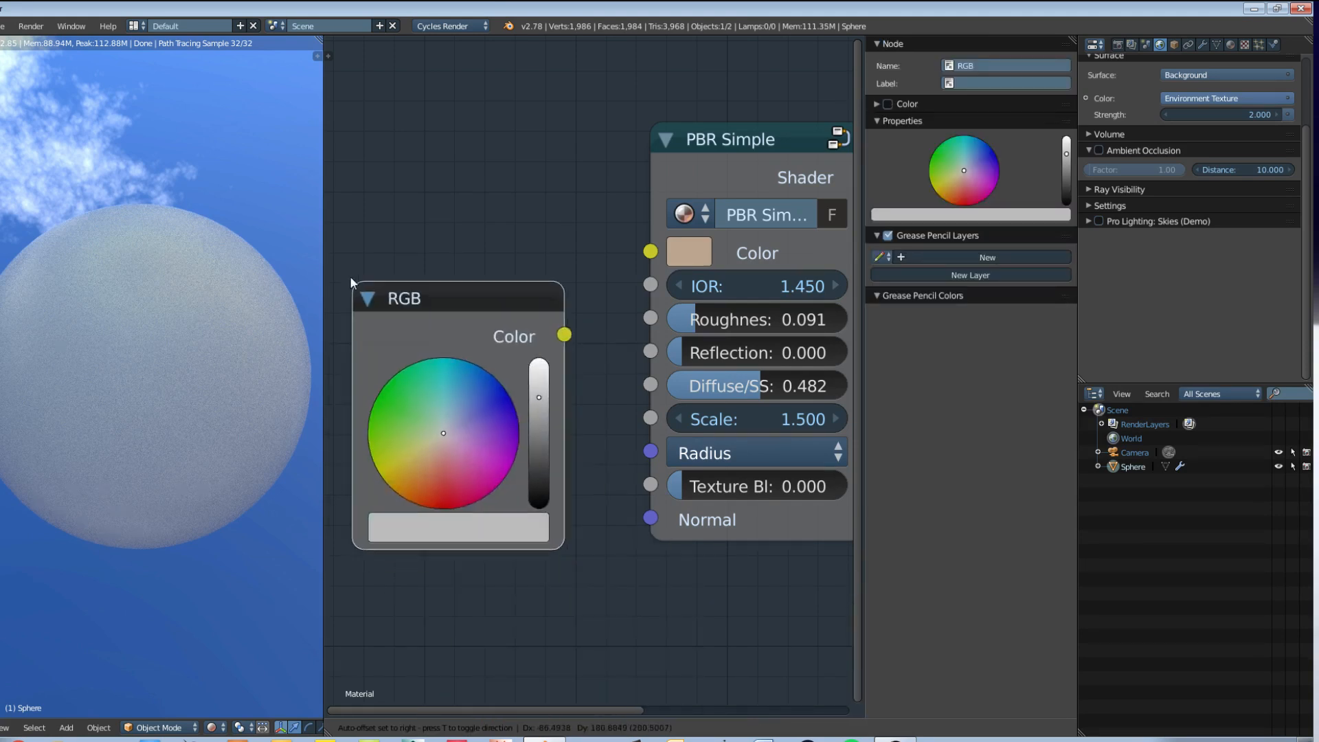
pyautogui.click(341, 251)
# Step: Set the RGB node to a bright saturated orange-red and link its Color to the PBR Simple Radius input
pyautogui.moveTo(459, 401); pyautogui.dragTo(420, 454)
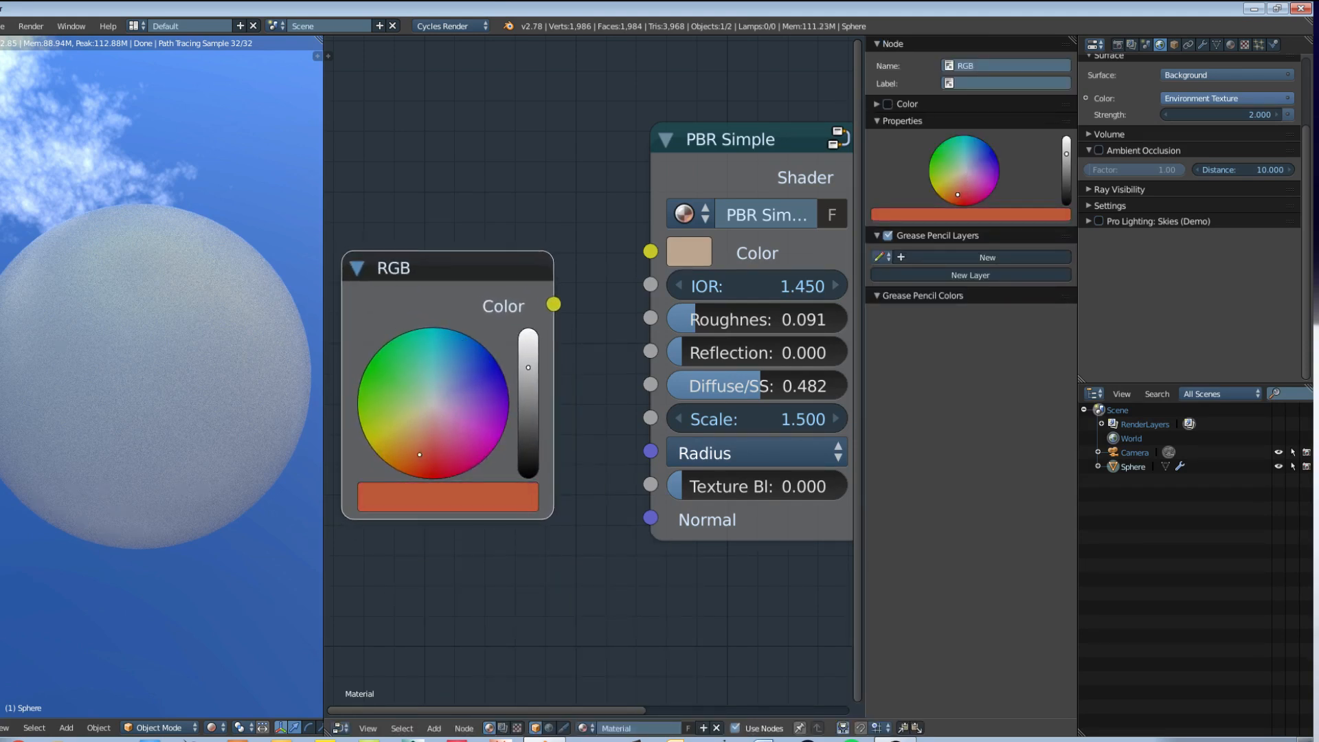
pyautogui.moveTo(528, 371); pyautogui.dragTo(528, 344)
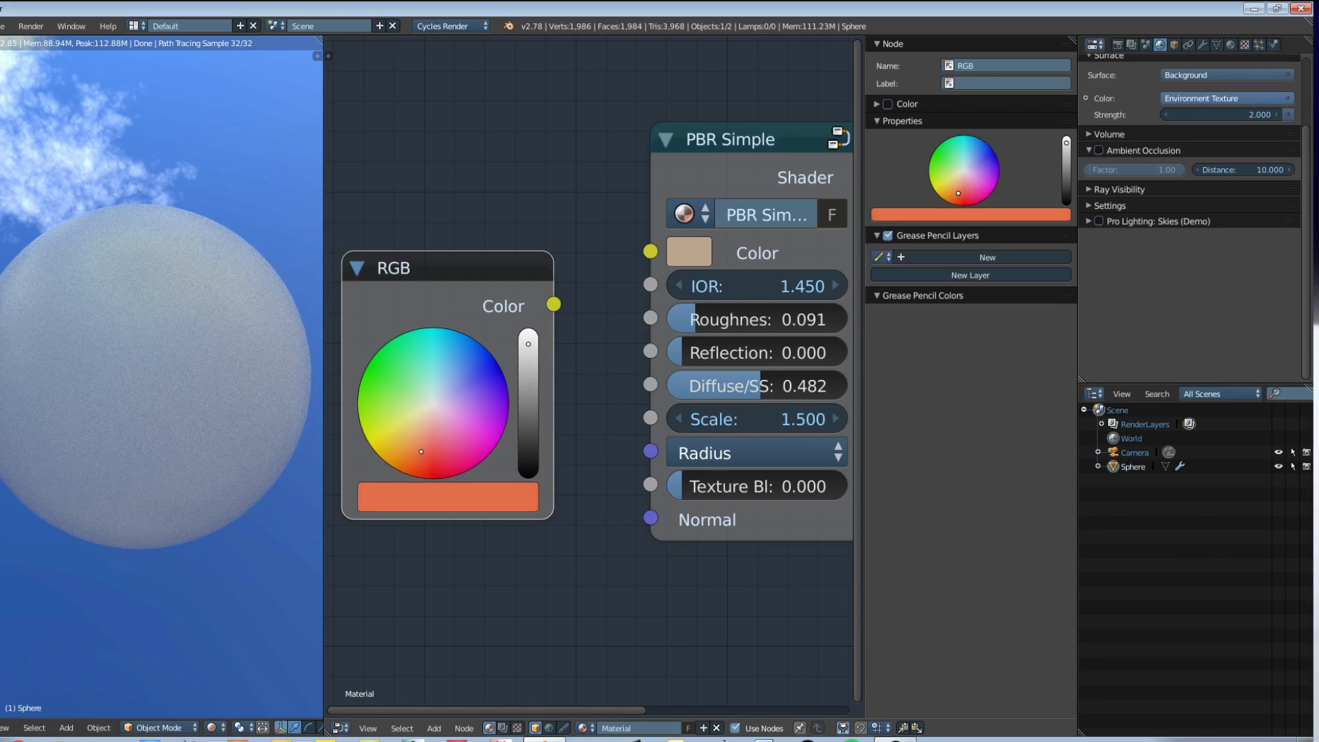
pyautogui.moveTo(421, 451); pyautogui.dragTo(424, 468)
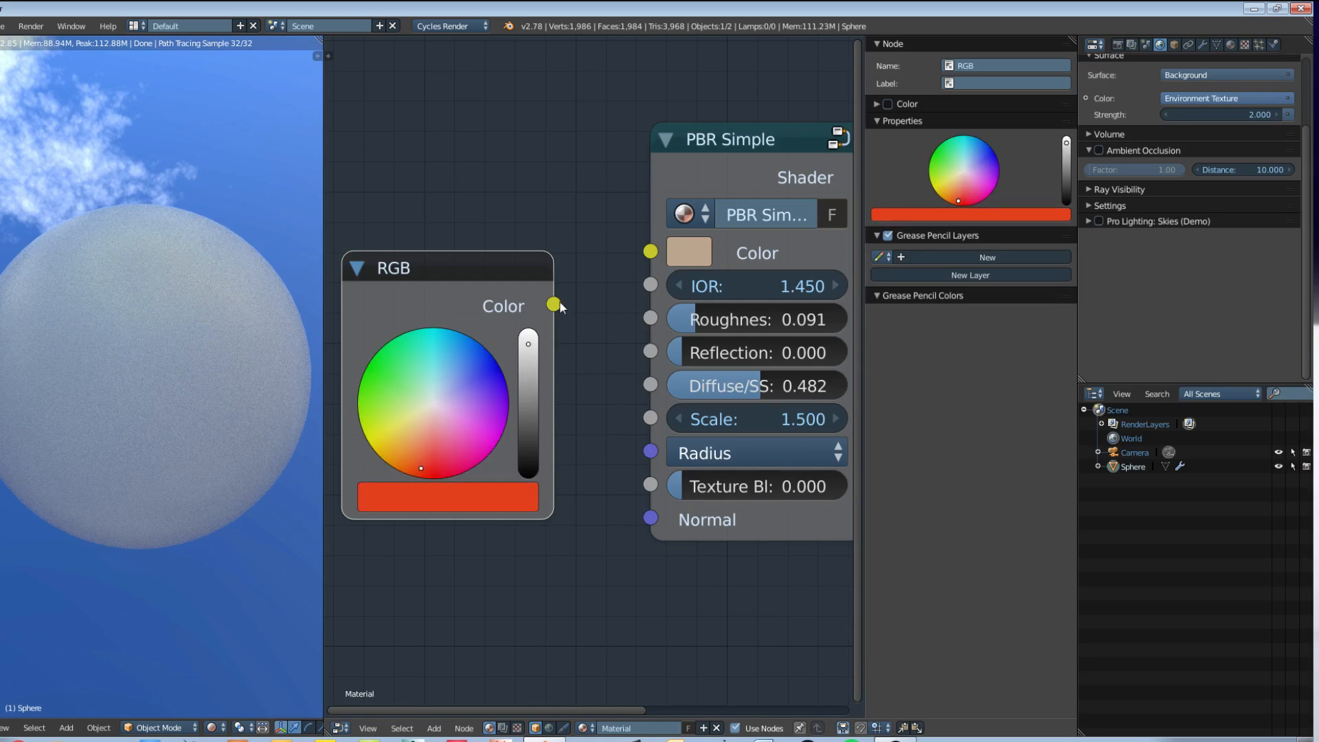
pyautogui.moveTo(553, 304); pyautogui.dragTo(647, 452)
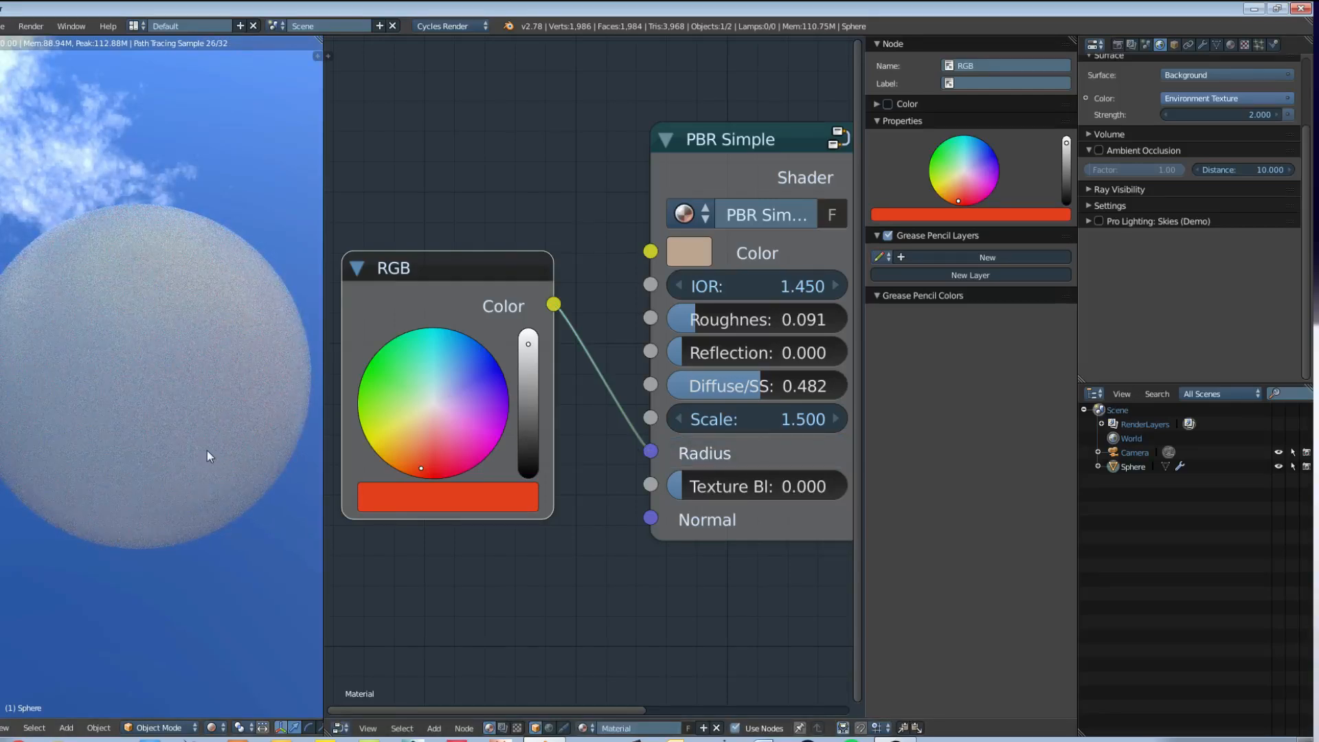
pyautogui.moveTo(177, 235); pyautogui.dragTo(207, 355, button='middle')
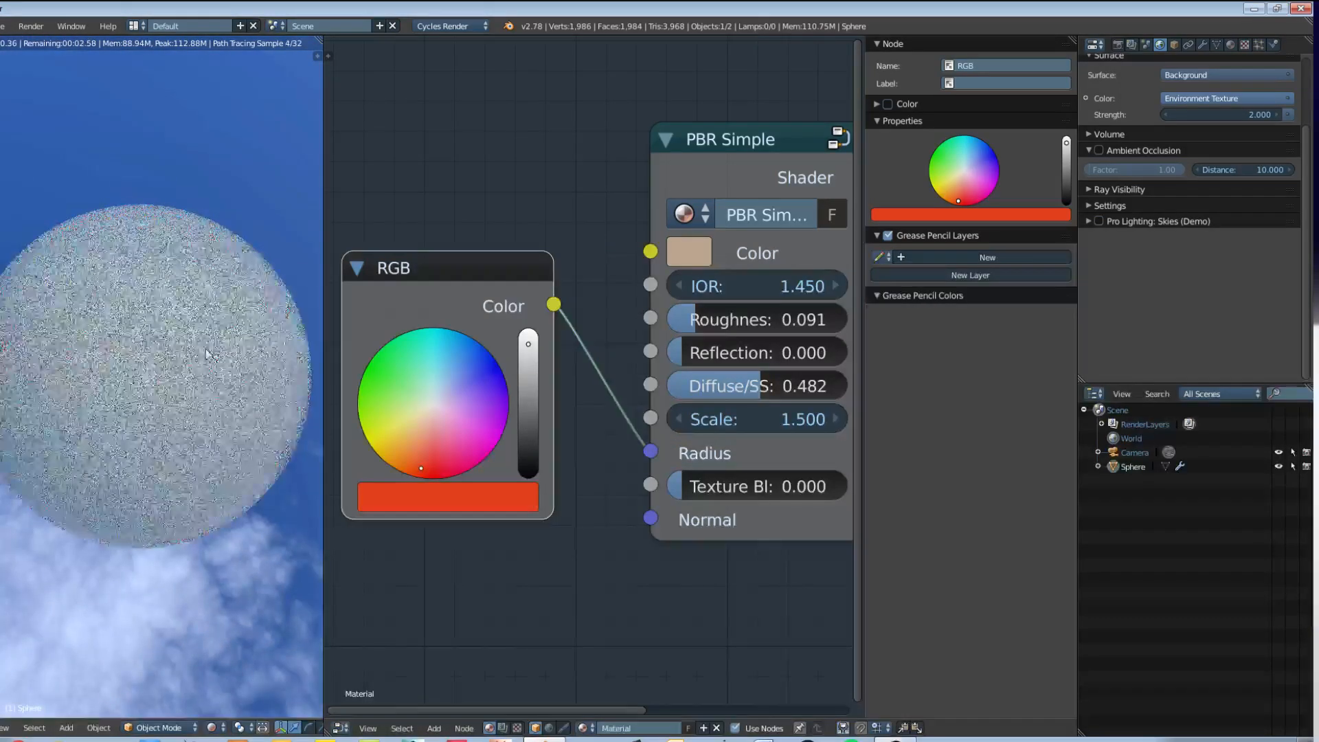
# Step: Brighten the PBR Simple Color to a value of 0.927 and shift it to a light peach
pyautogui.click(705, 252)
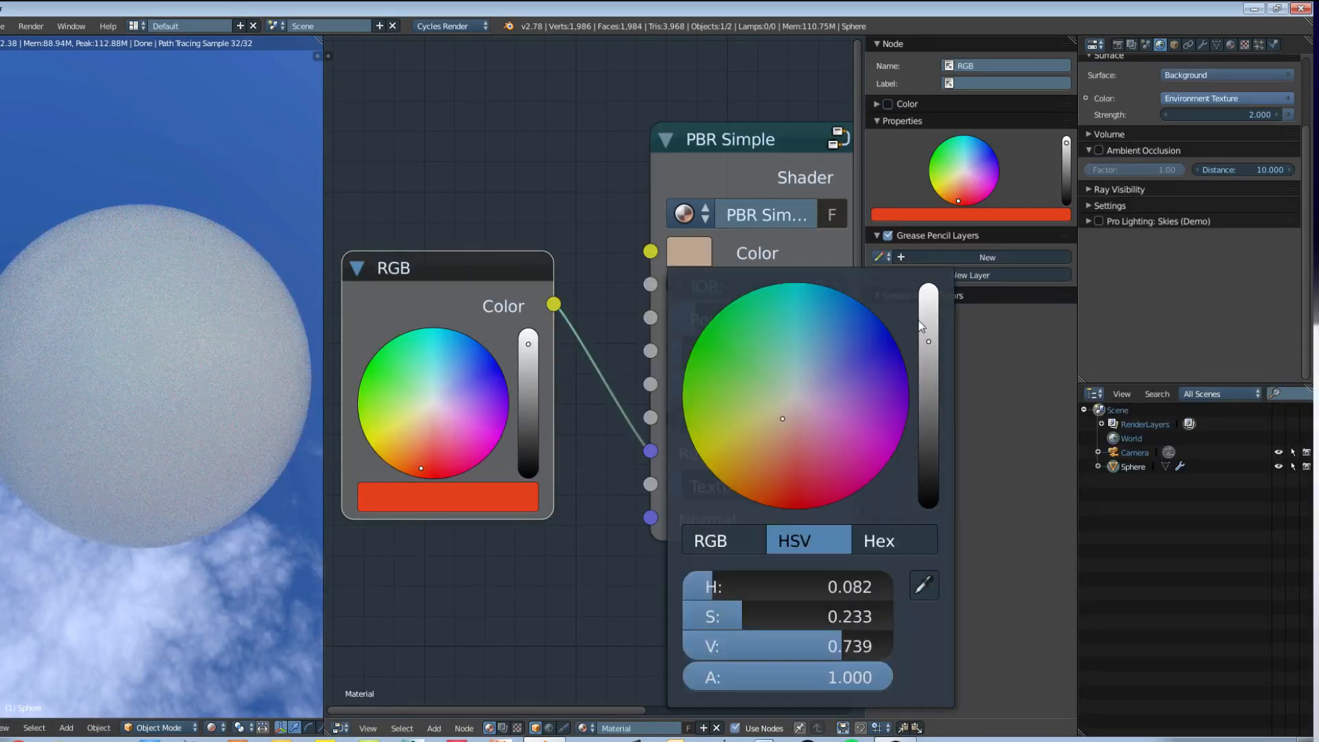
pyautogui.scroll(4, 852, 404)
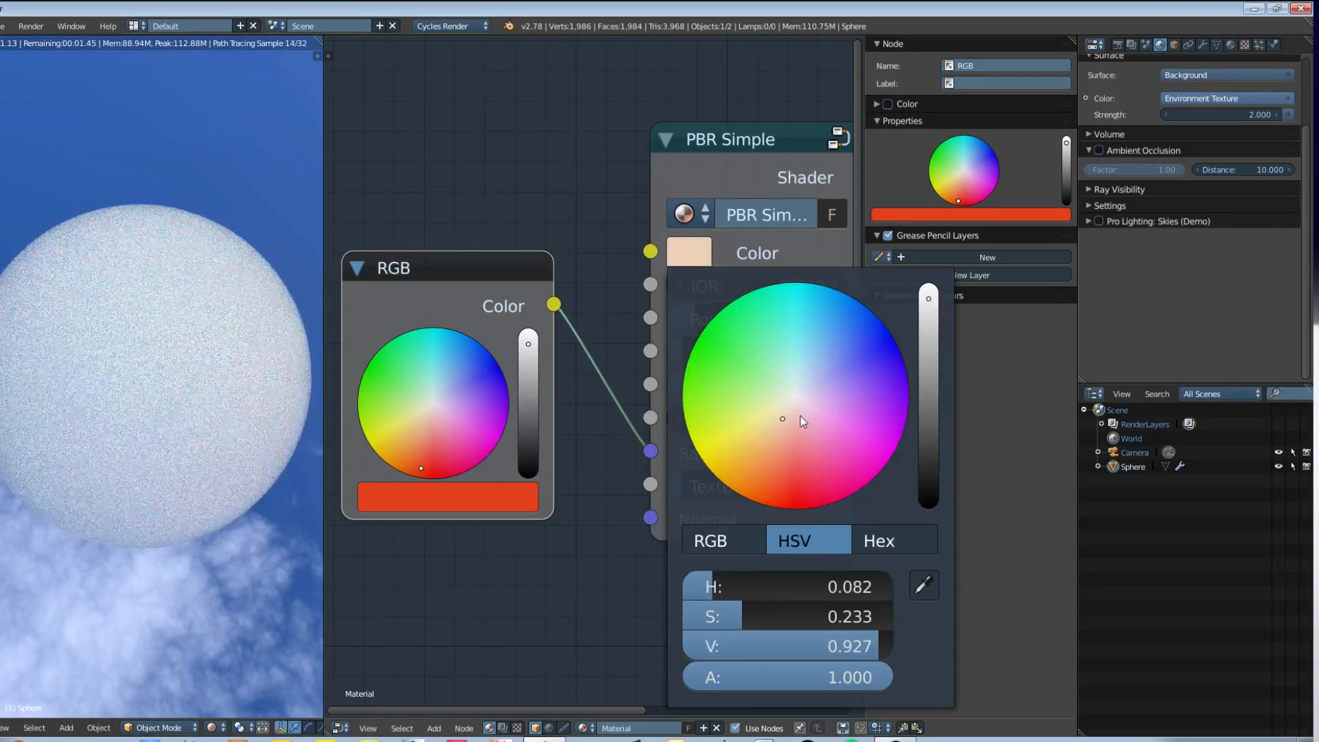
pyautogui.moveTo(787, 417); pyautogui.dragTo(783, 427)
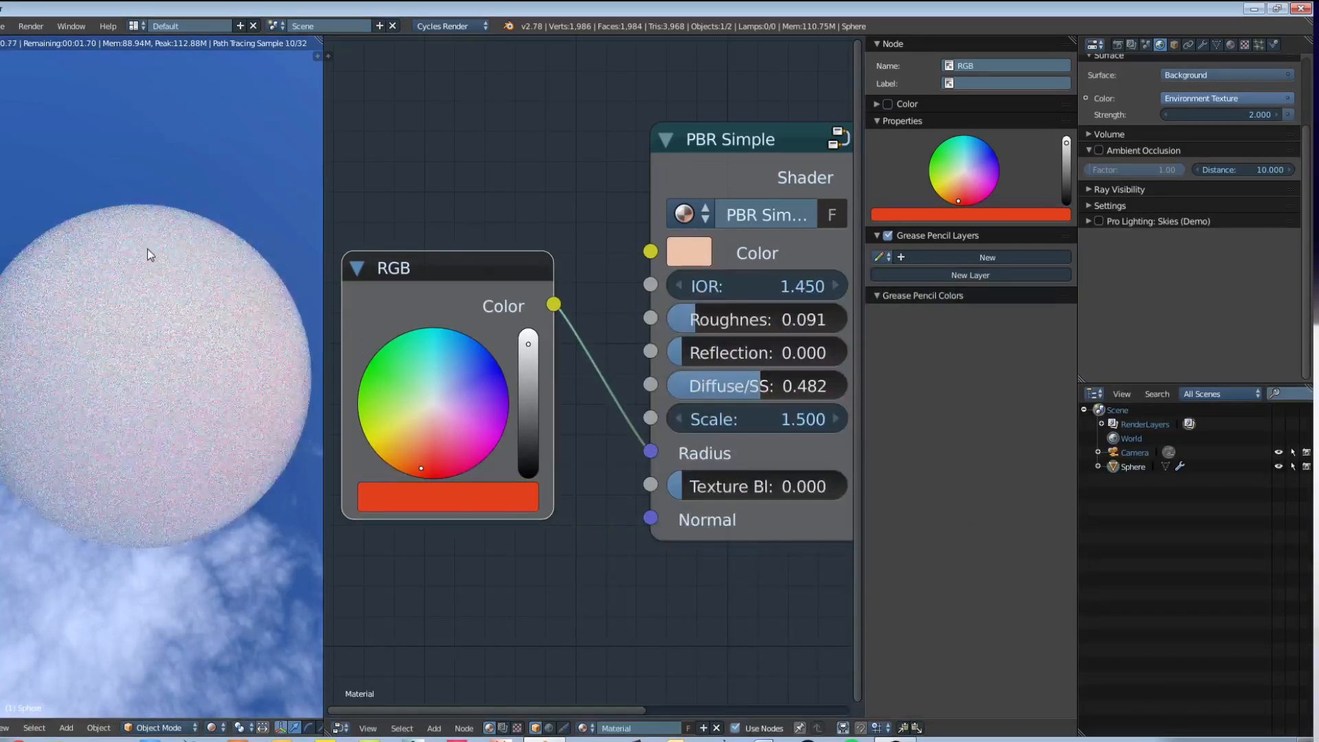
pyautogui.moveTo(213, 366); pyautogui.dragTo(226, 481, button='middle')
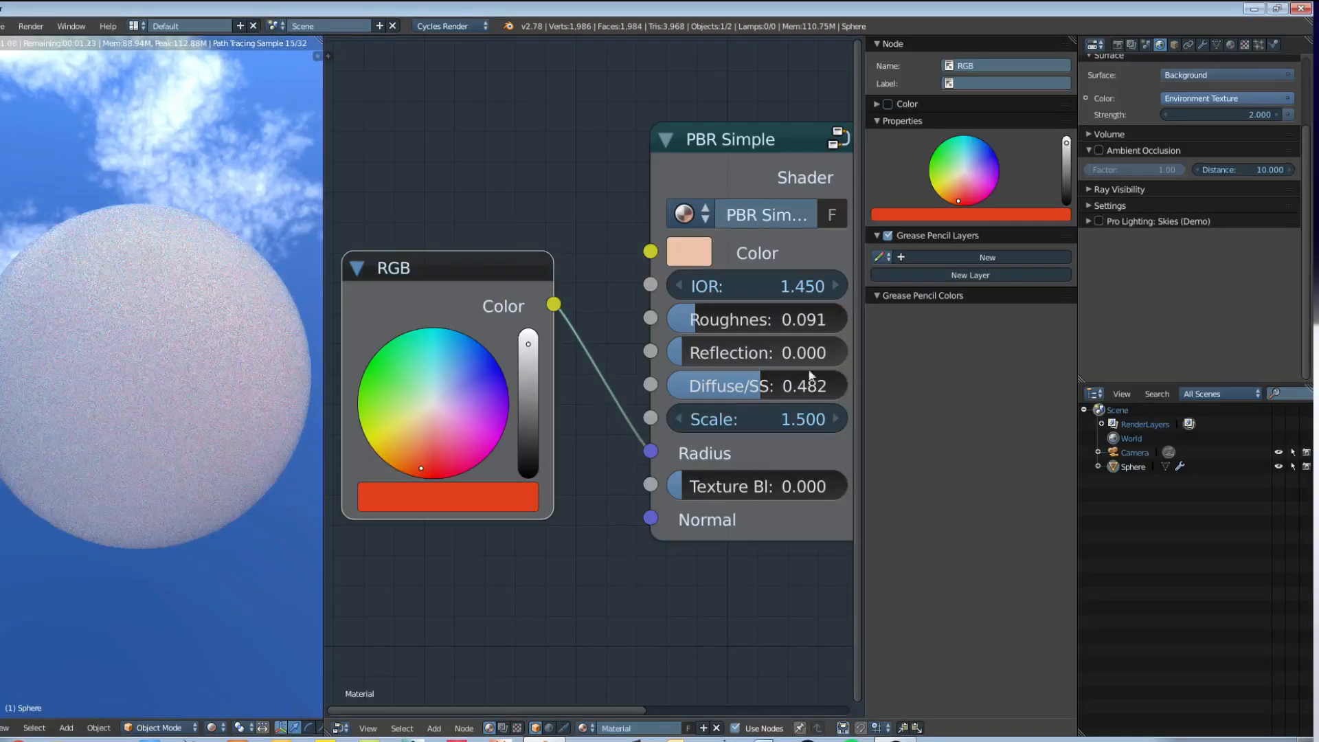
# Step: Raise the PBR Simple node's Diffuse/SSS to 1.000 and its Scale to 2.000
pyautogui.moveTo(759, 402); pyautogui.dragTo(698, 327, button='middle')
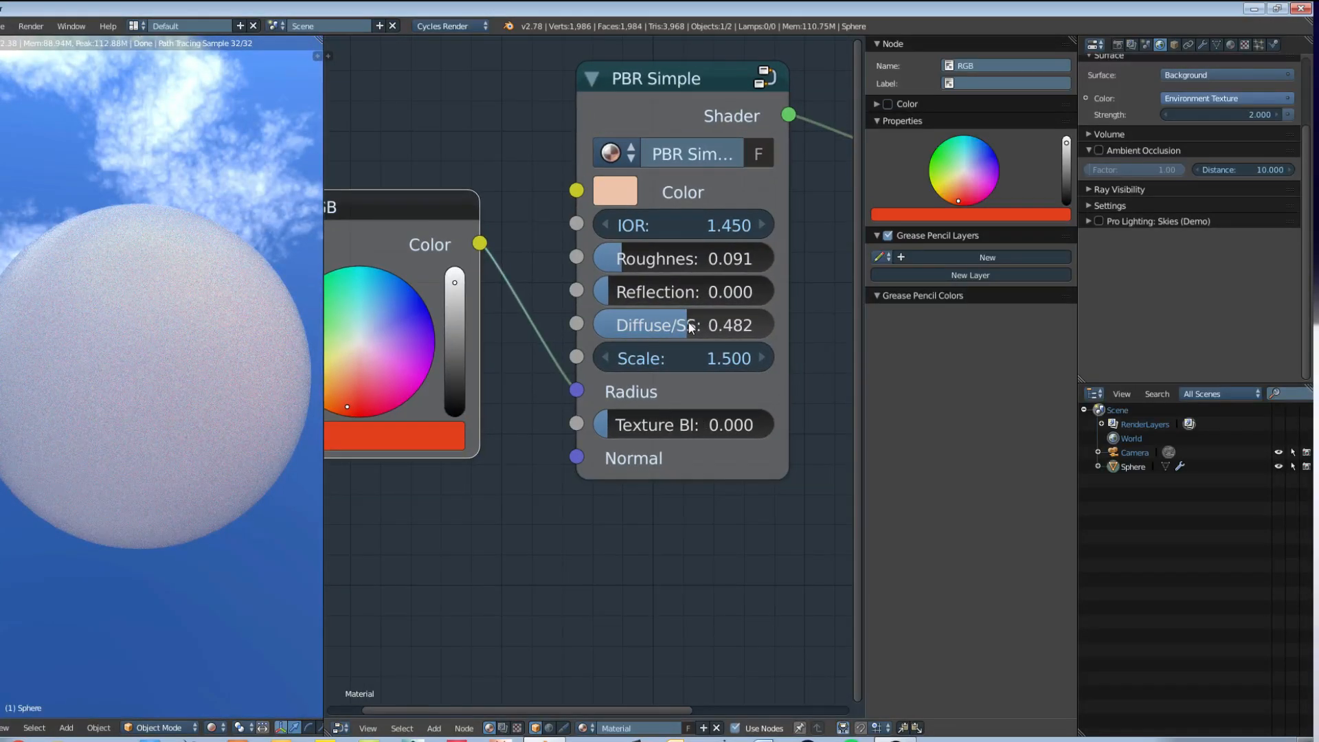
pyautogui.moveTo(697, 326); pyautogui.dragTo(773, 327)
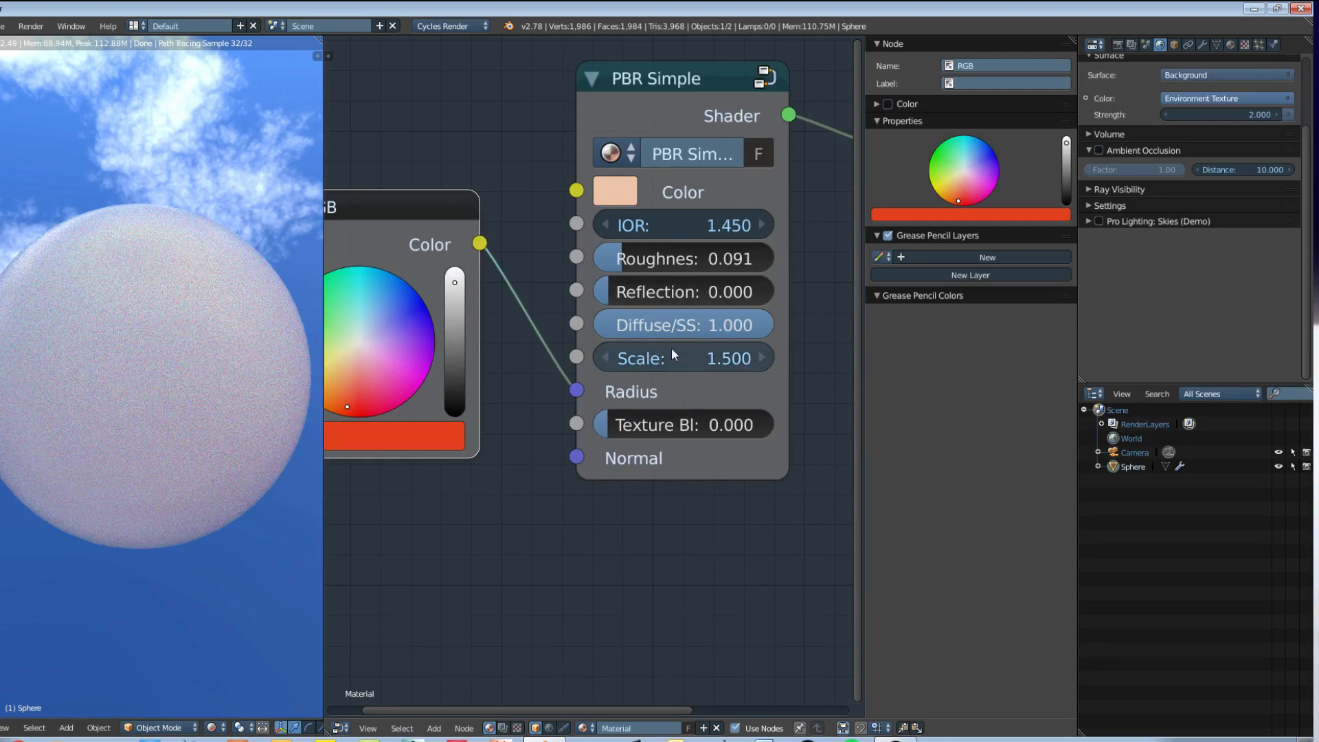
pyautogui.moveTo(764, 364); pyautogui.dragTo(795, 364)
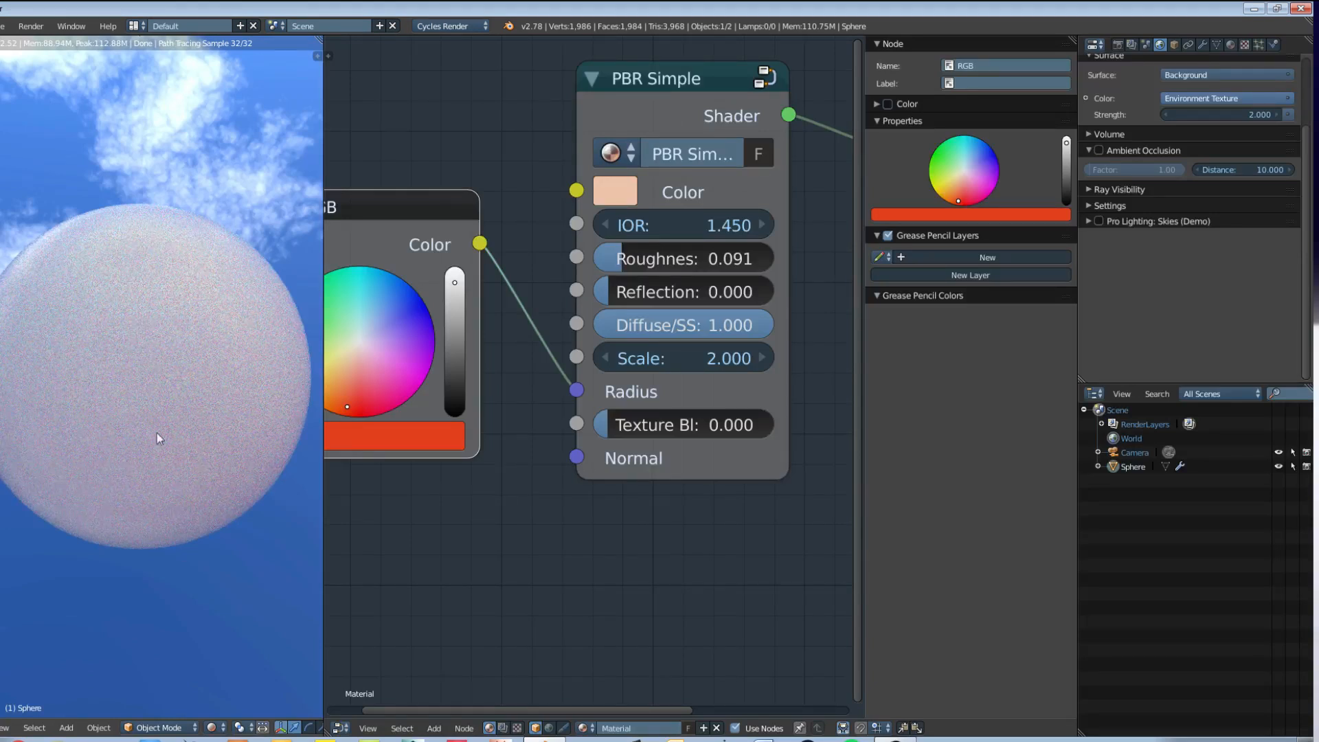
# Step: Set the render sampling's Preview samples to 128
pyautogui.click(1118, 44)
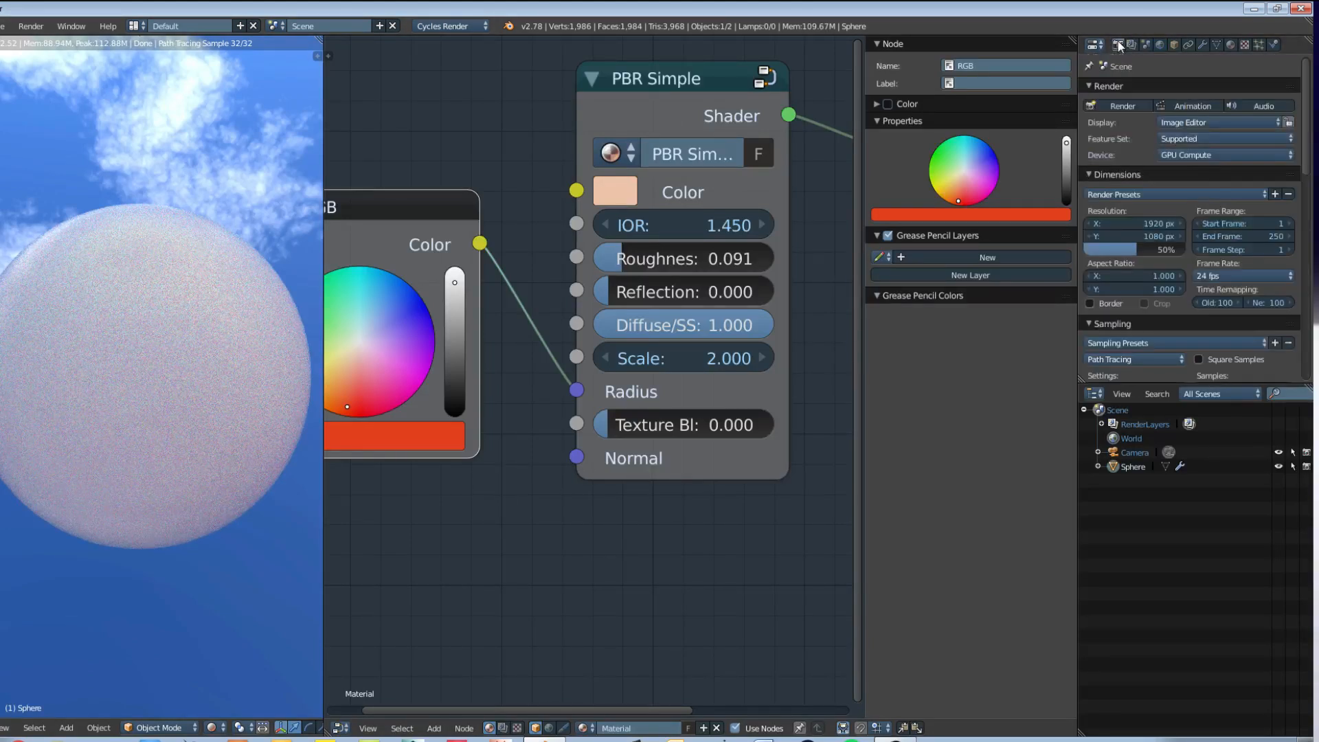
pyautogui.scroll(-10, 1217, 294)
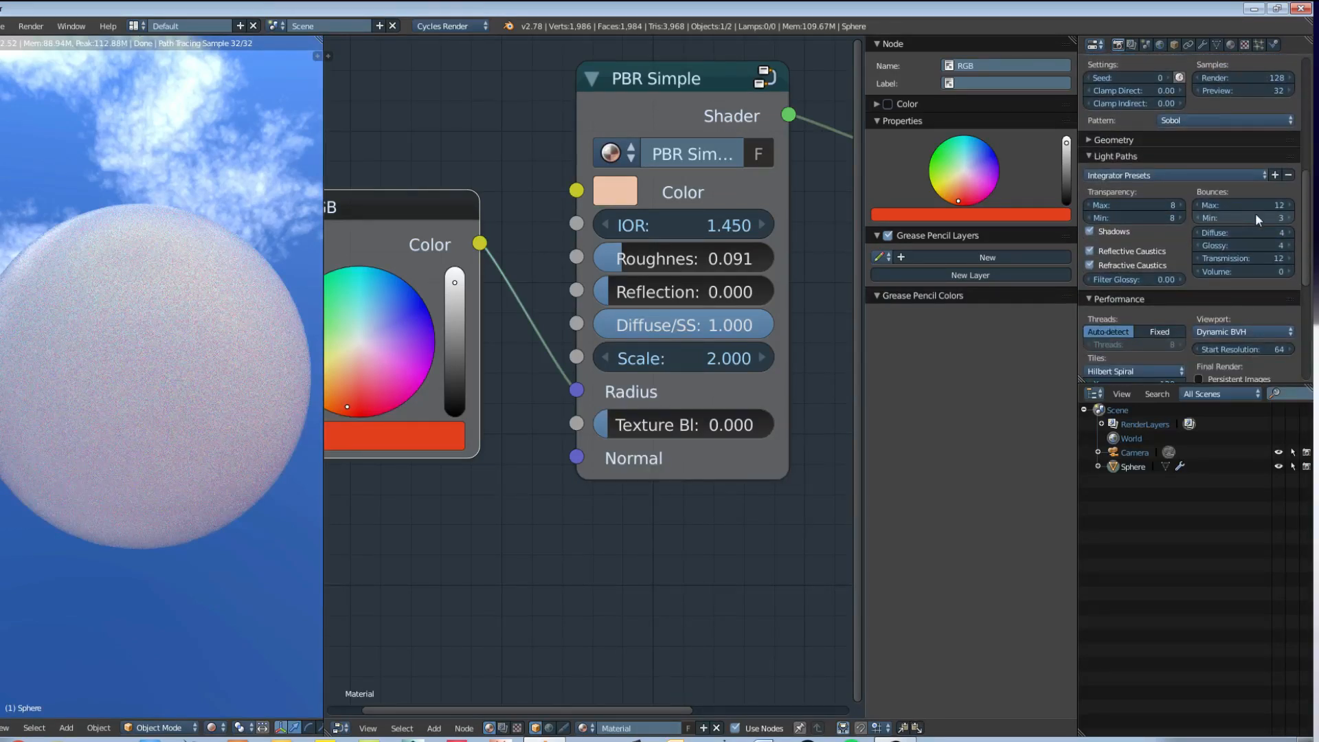
pyautogui.scroll(3, 1255, 184)
pyautogui.click(1247, 147)
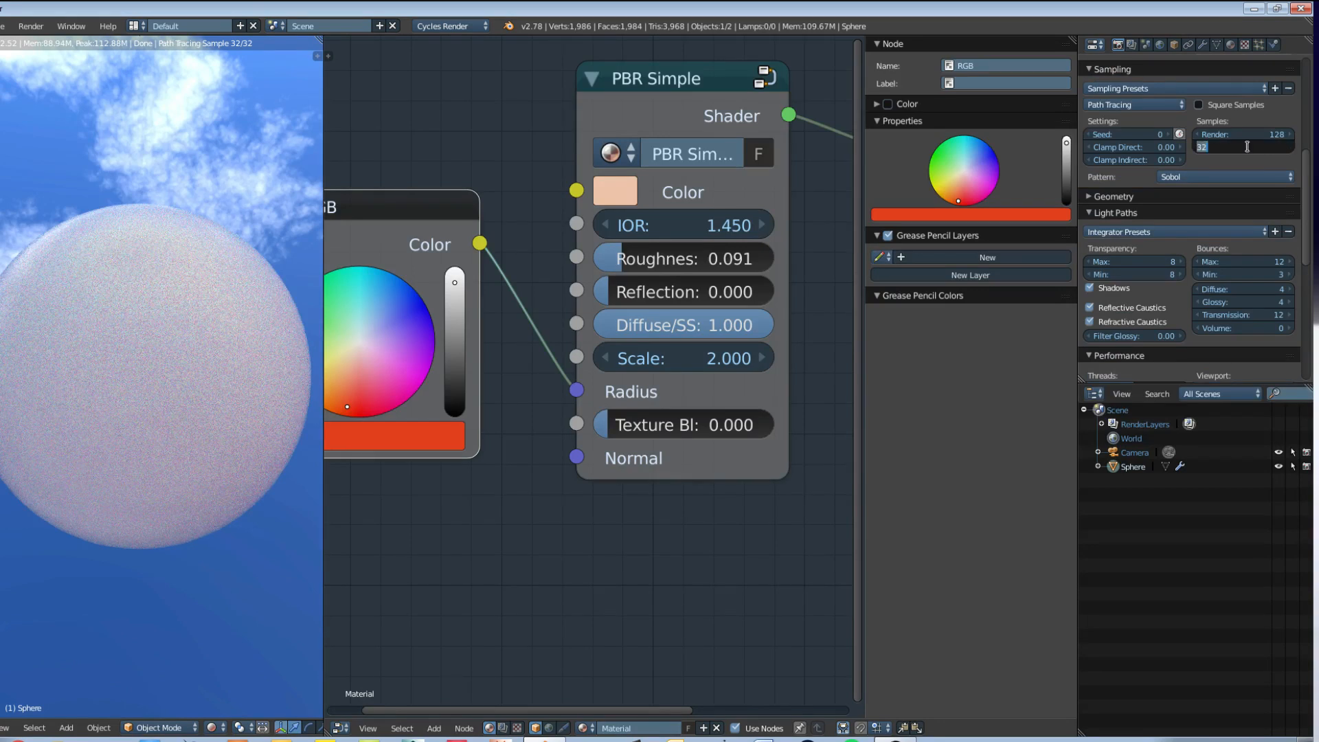
pyautogui.write('128')
pyautogui.press('Return')
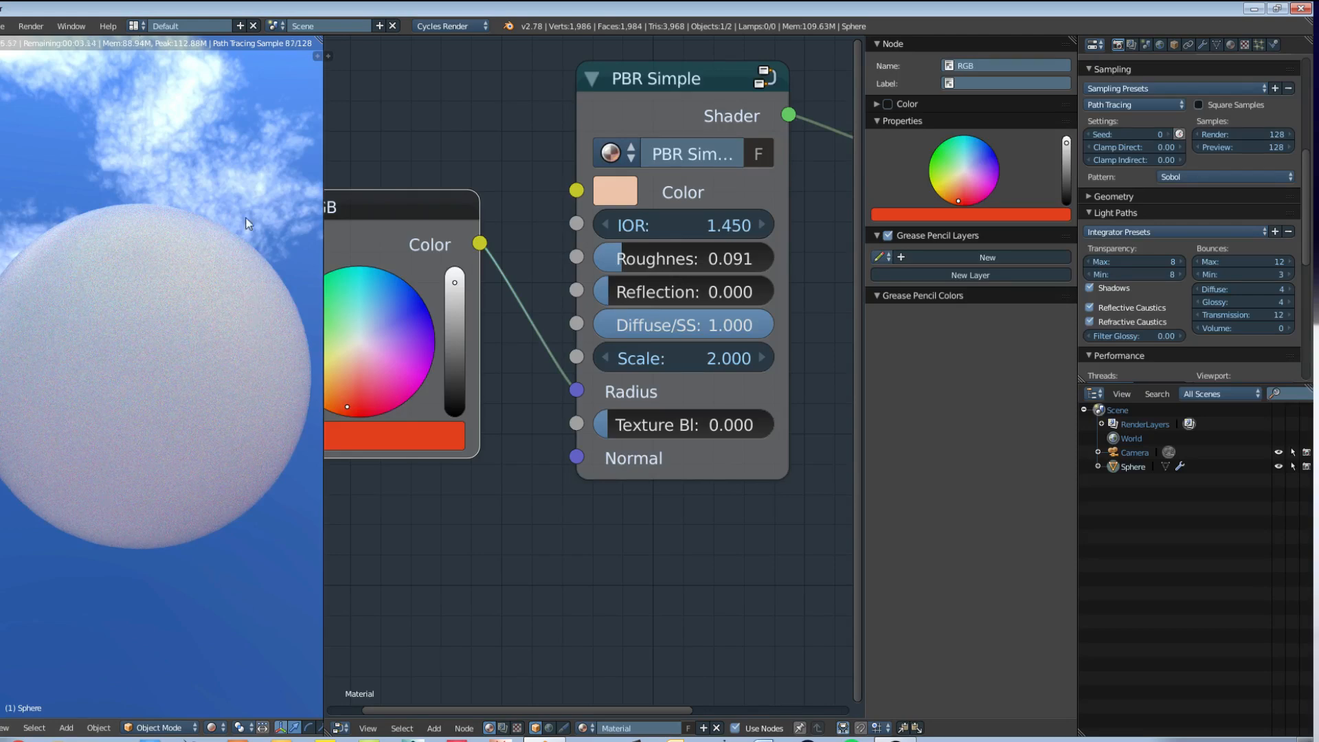
# Step: Raise the PBR Simple node's Reflection to 0.318
pyautogui.moveTo(237, 216); pyautogui.dragTo(224, 220, button='middle')
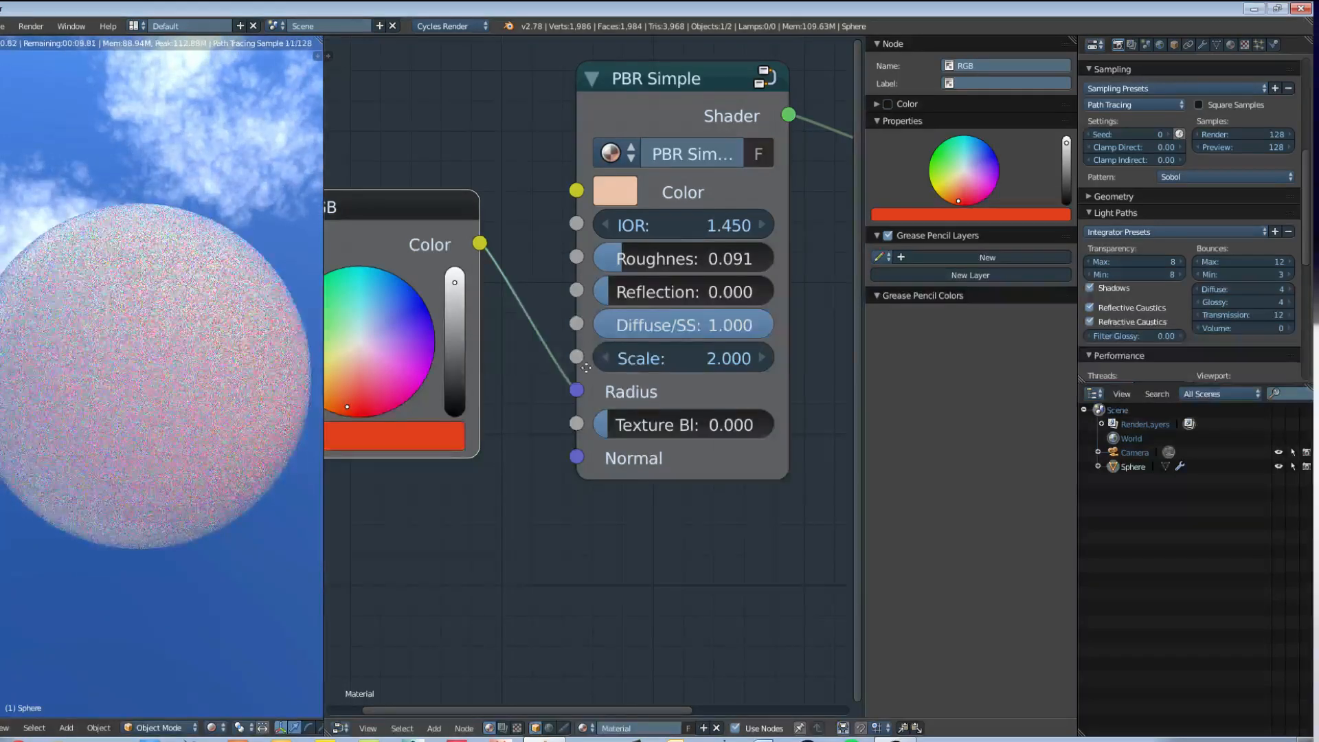
pyautogui.moveTo(576, 350); pyautogui.dragTo(596, 410, button='middle')
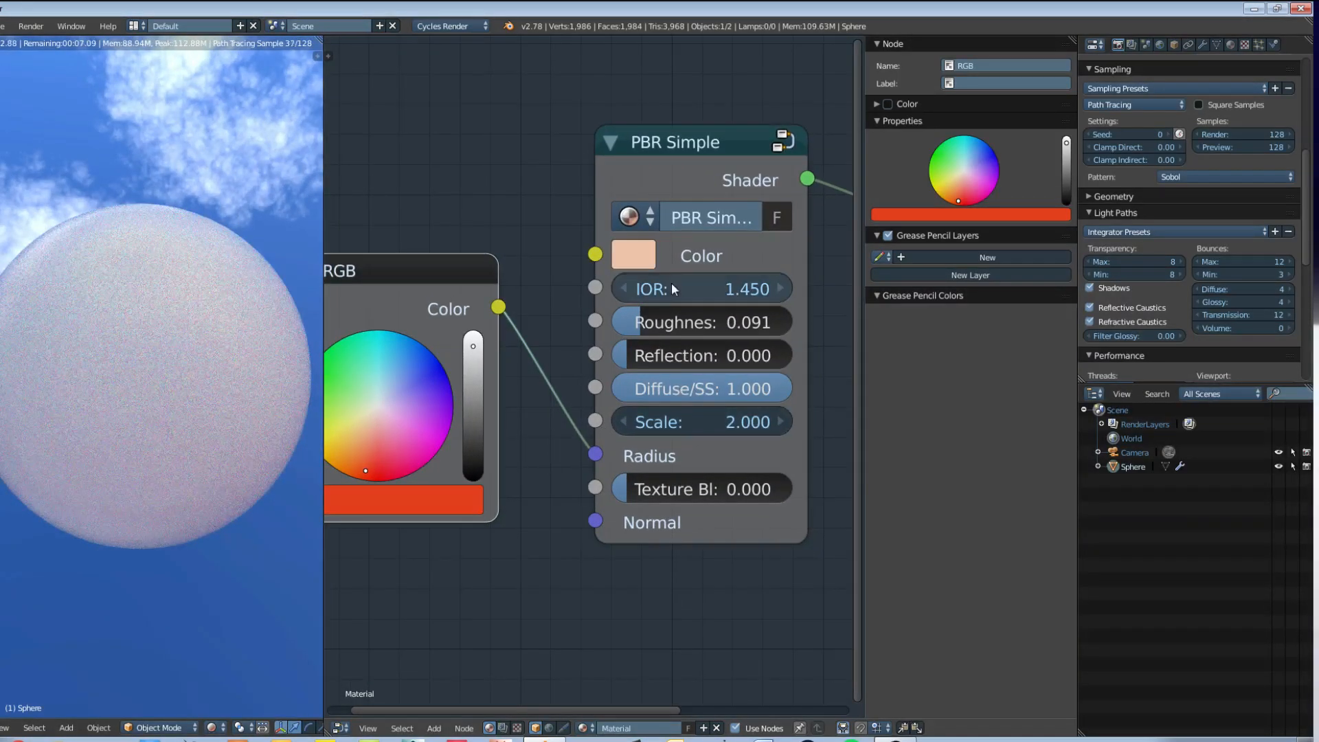
pyautogui.moveTo(672, 287); pyautogui.dragTo(663, 298, button='middle')
pyautogui.scroll(-2, 619, 404)
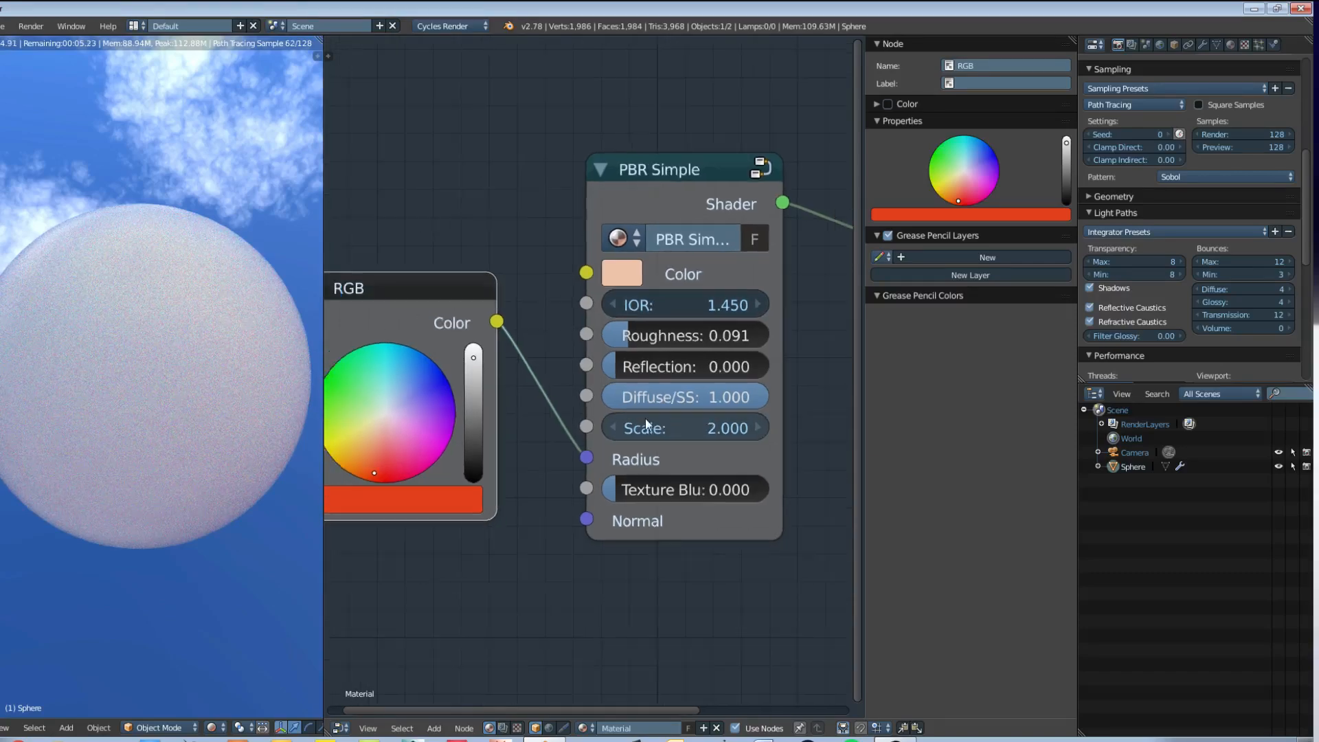
pyautogui.moveTo(607, 367); pyautogui.dragTo(651, 369)
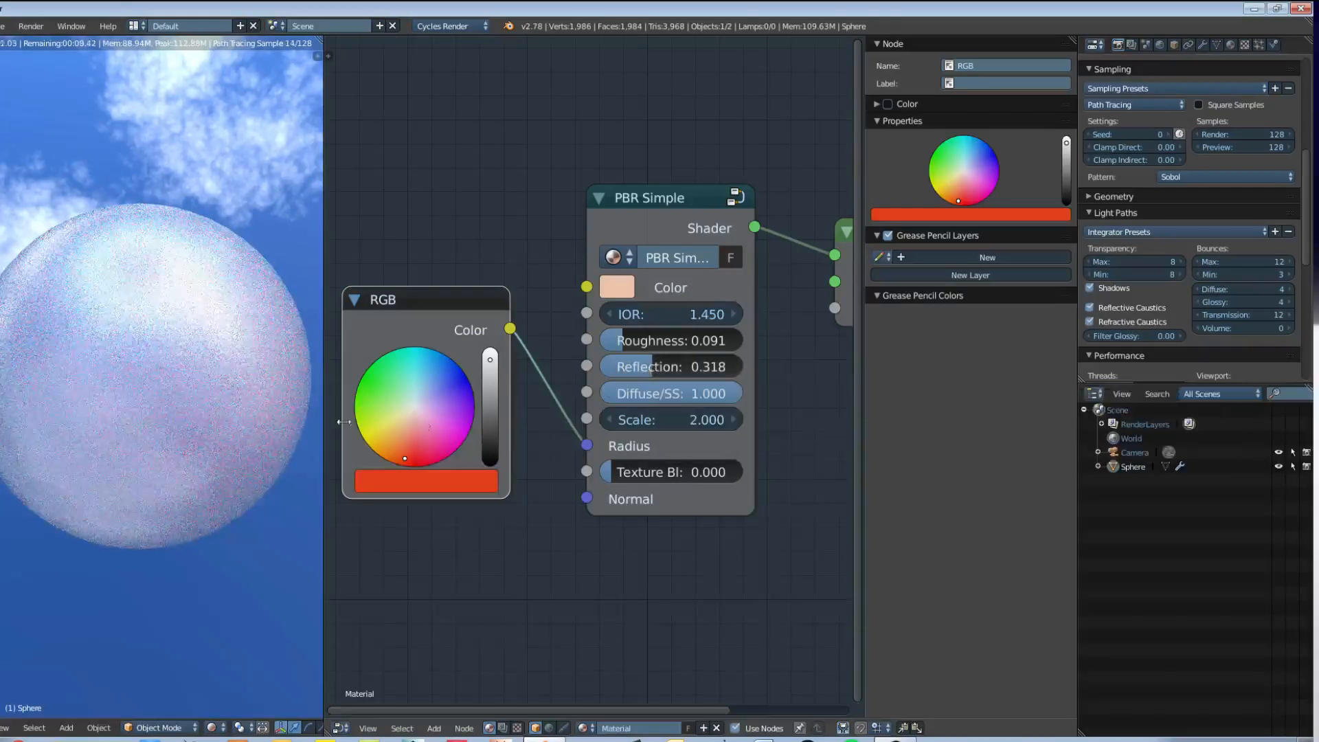